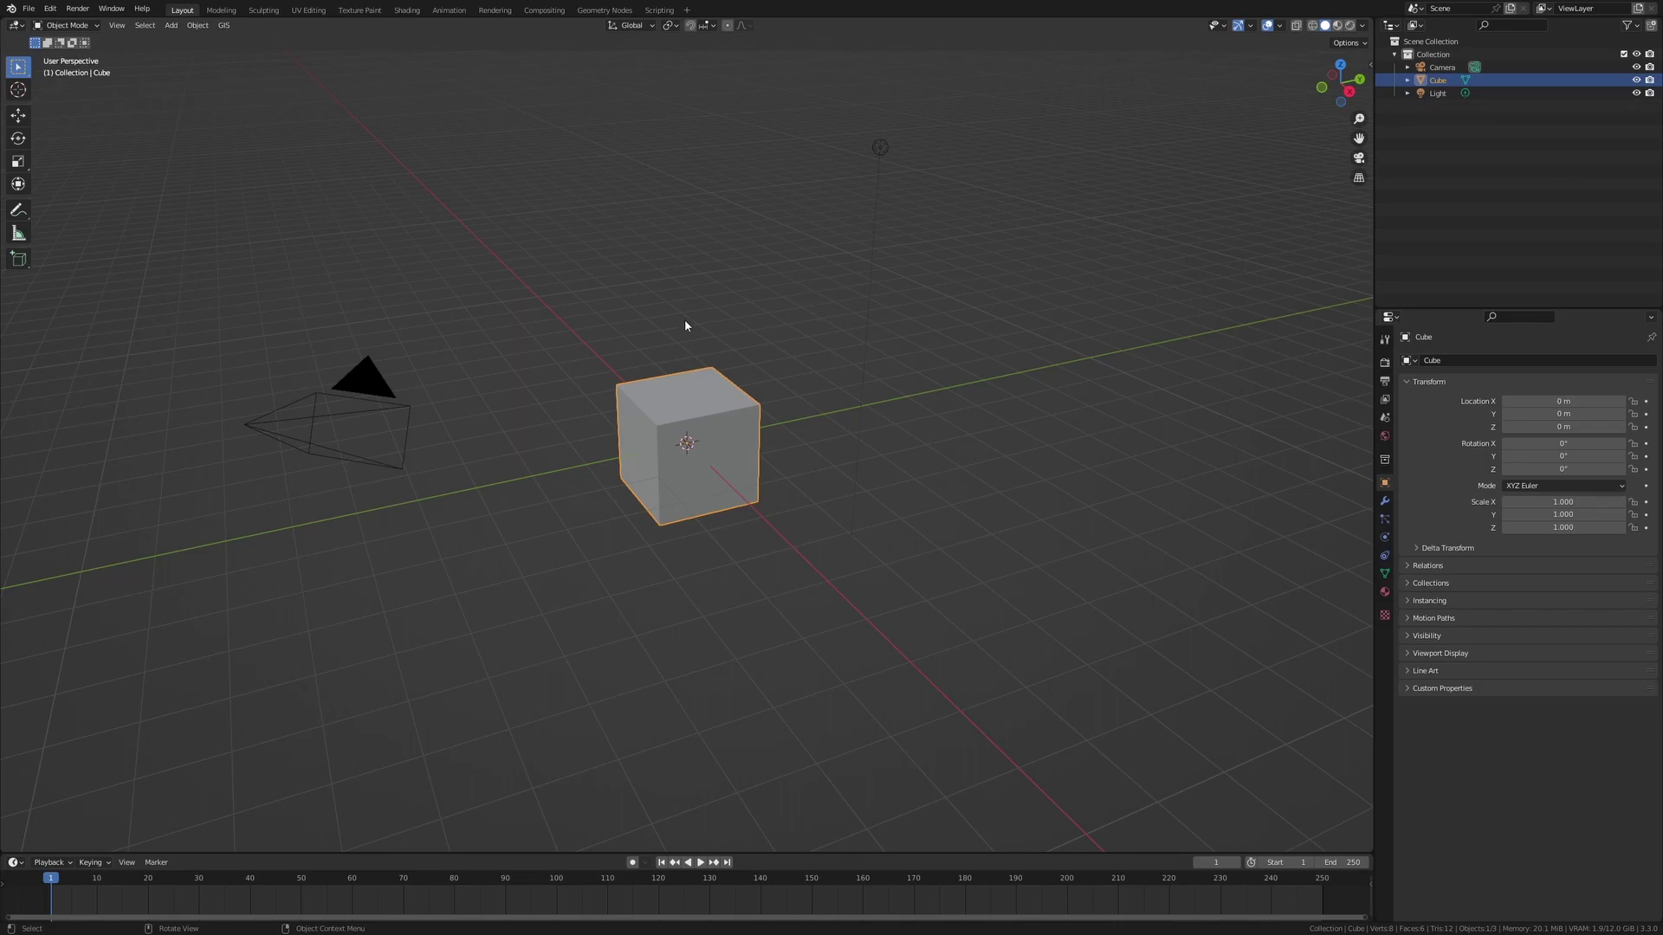
Enable the LoopTools add-on and save the preferences
left_click(49, 8)
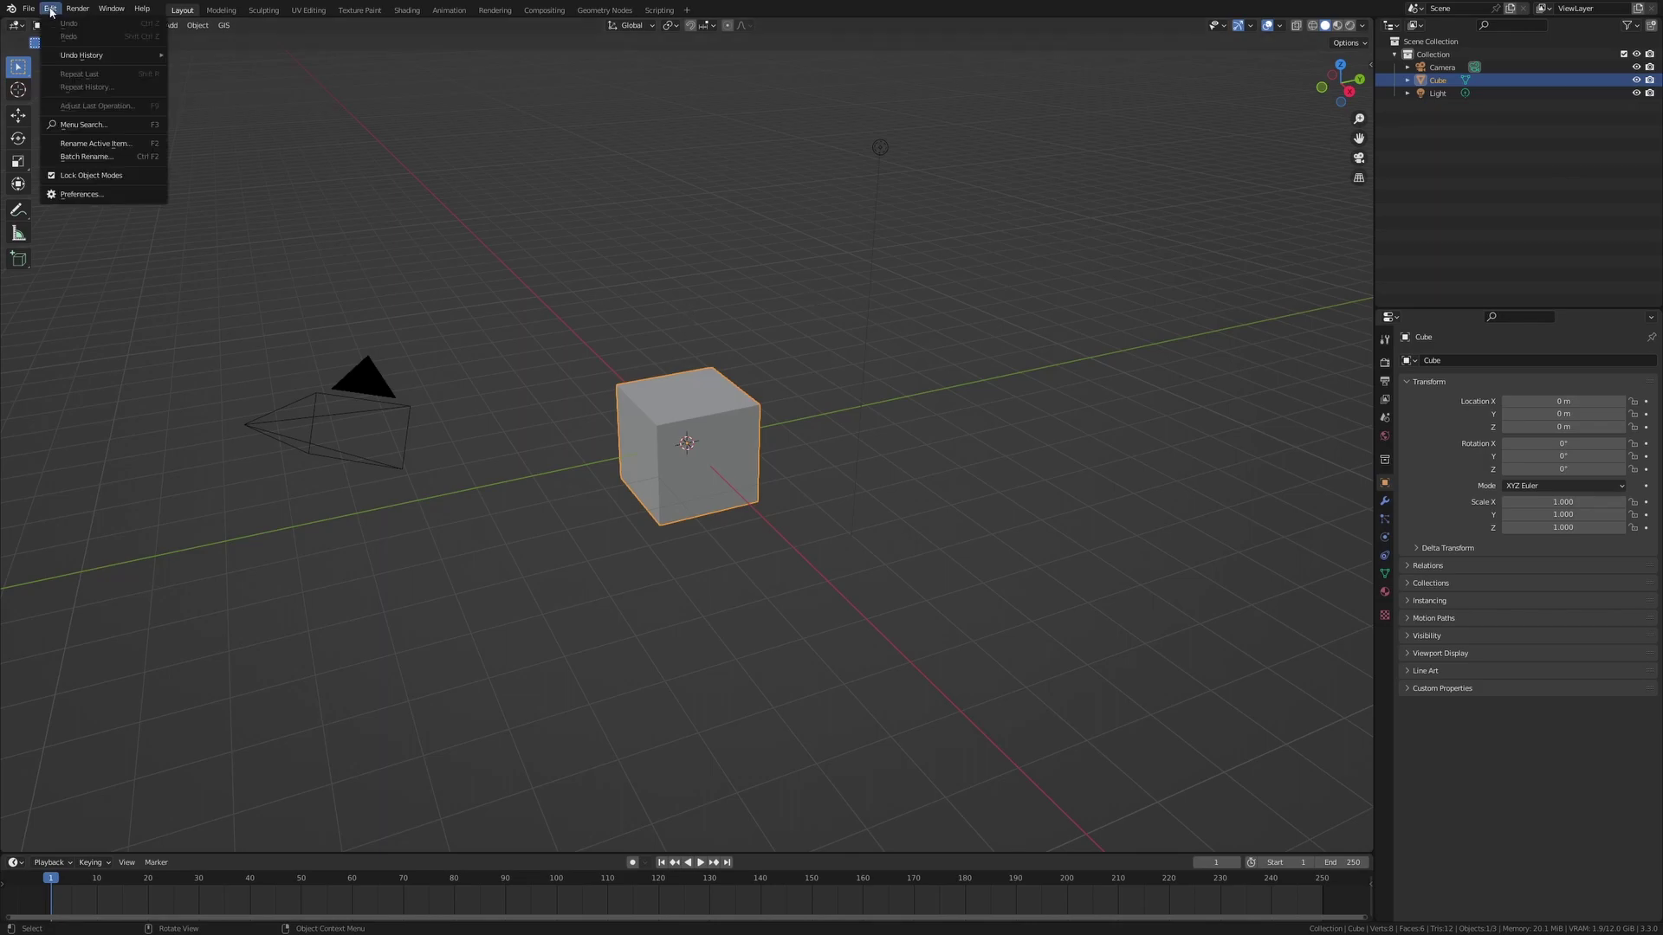
left_click(99, 200)
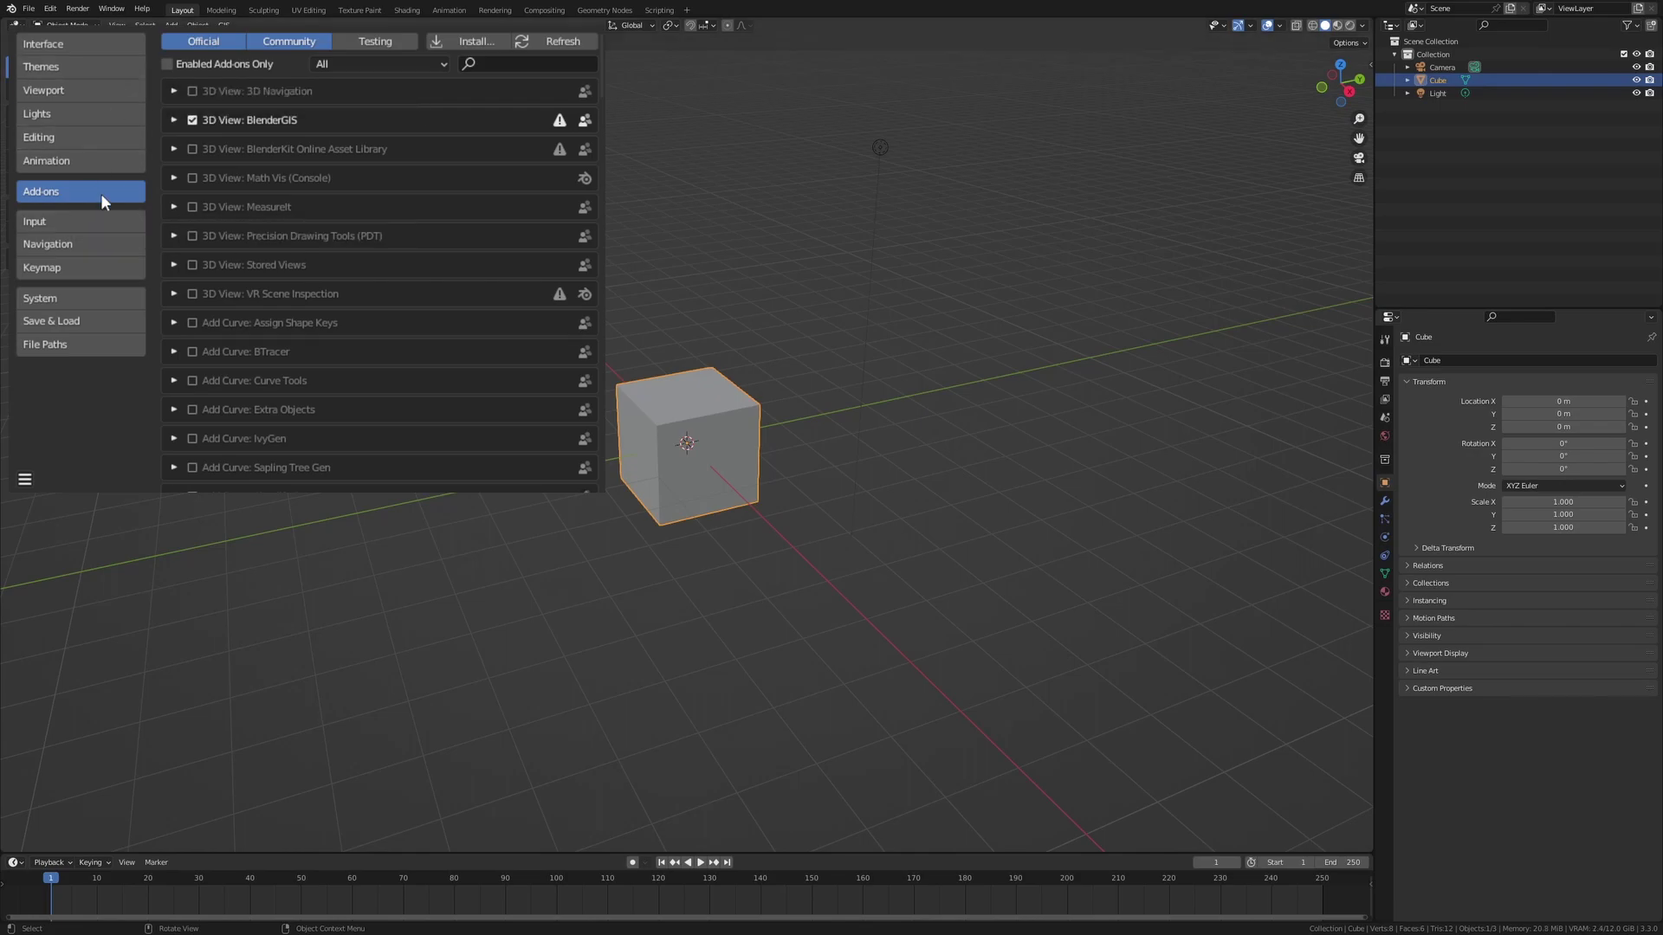
left_click(490, 66)
type("looptools")
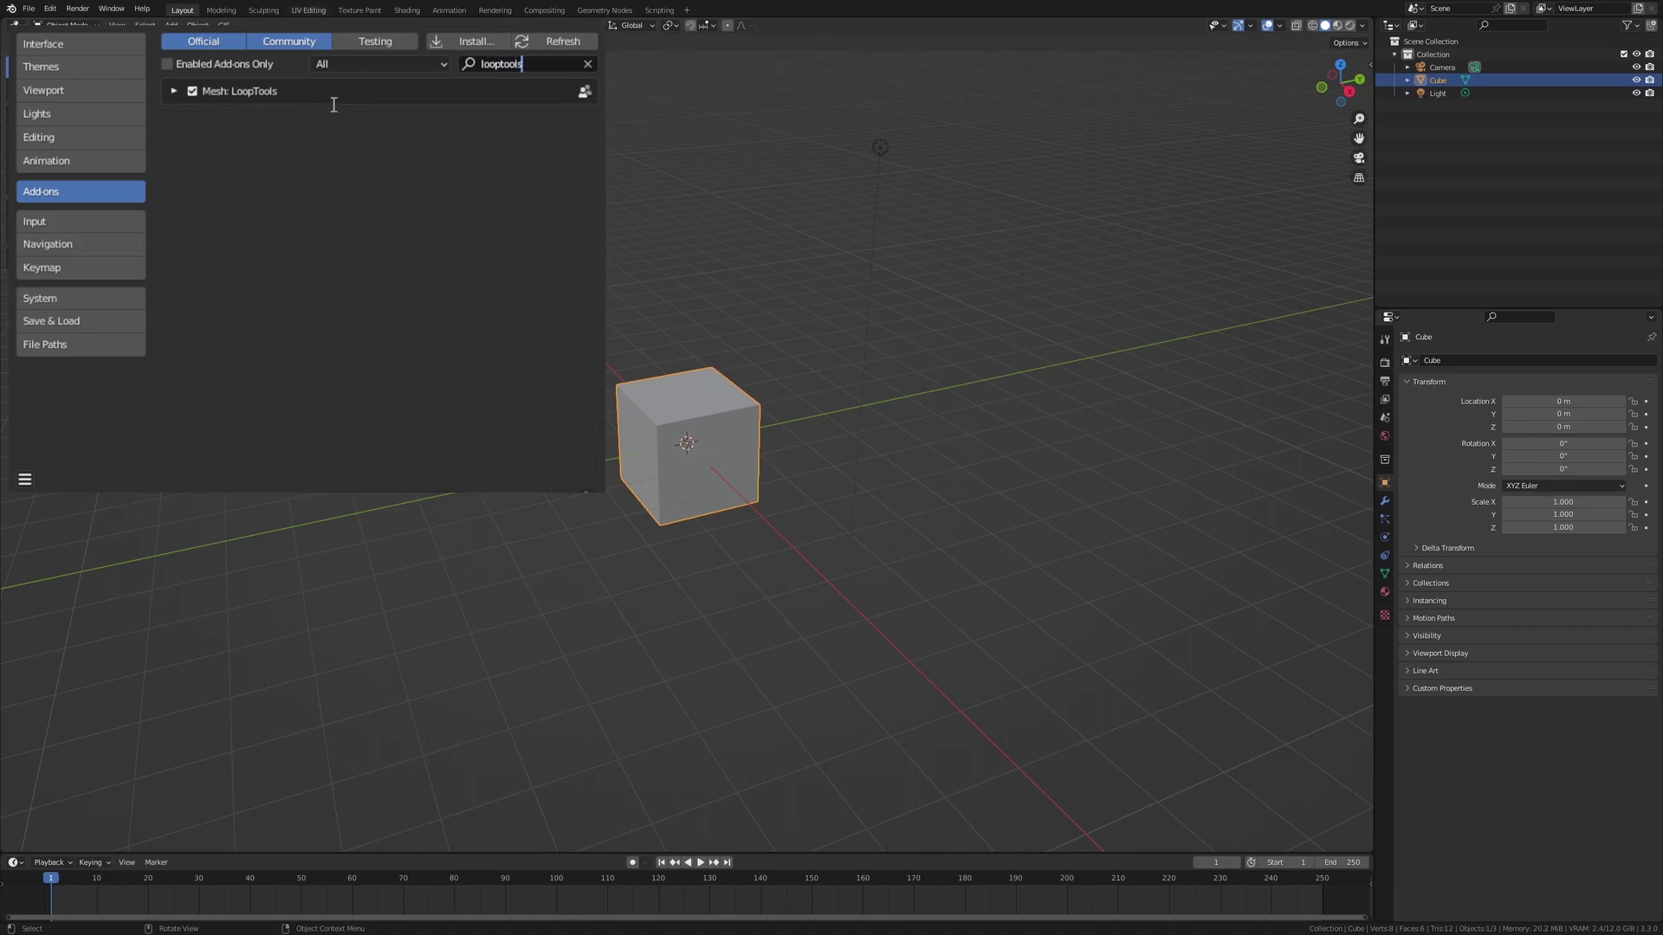
left_click(192, 91)
left_click(24, 481)
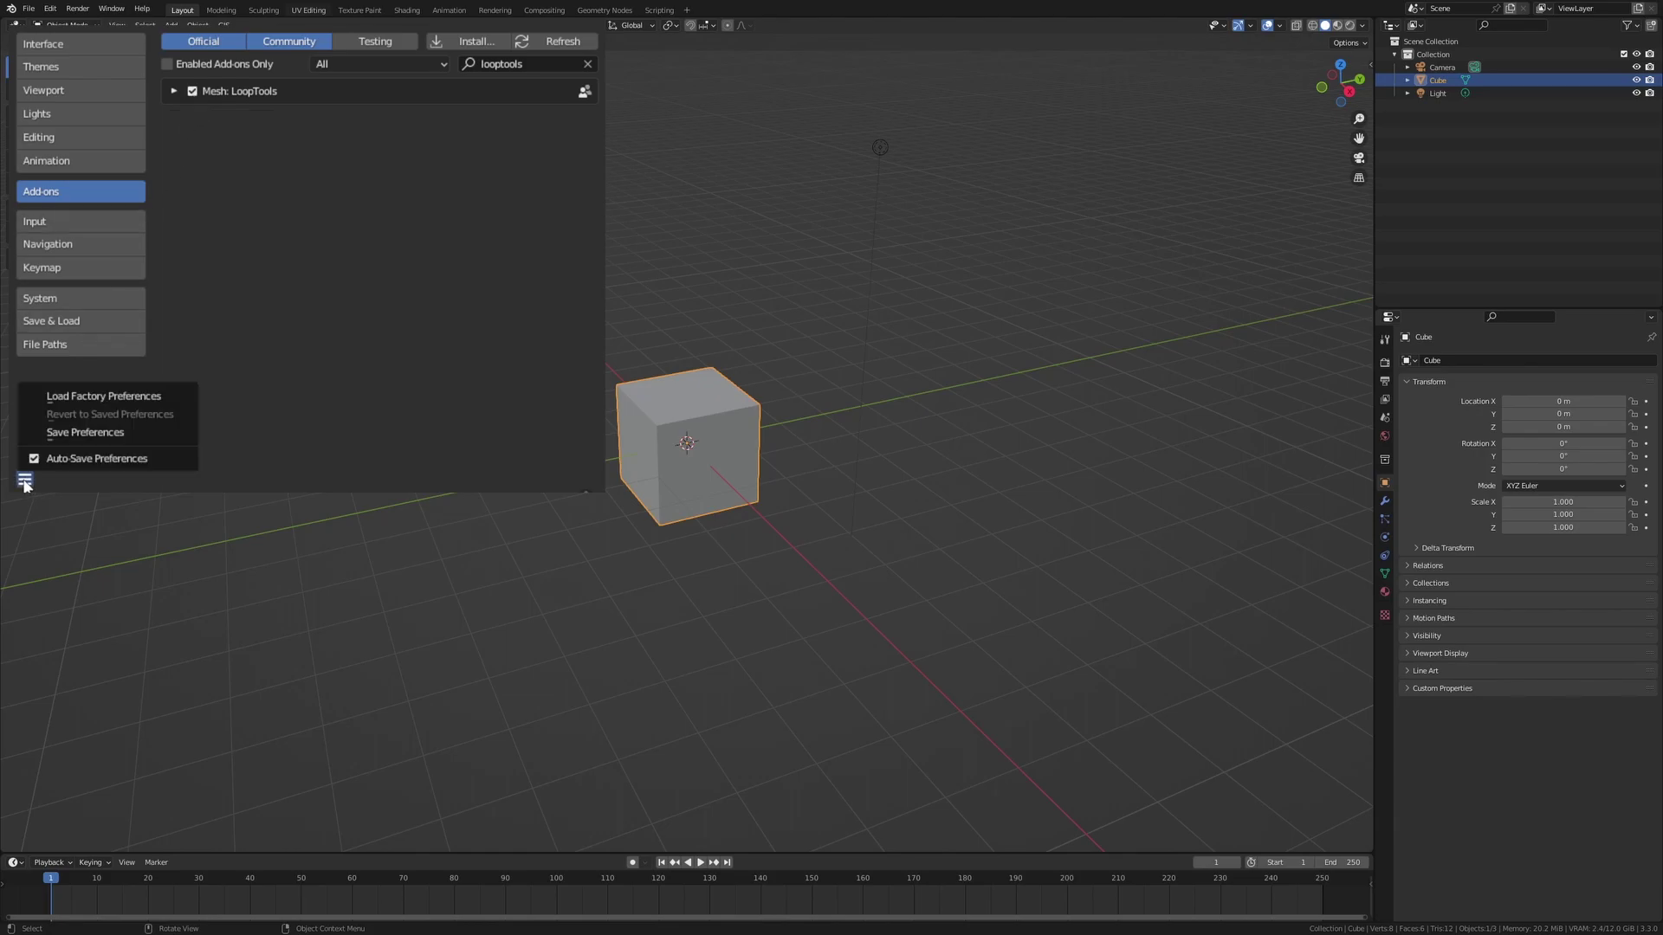
left_click(78, 433)
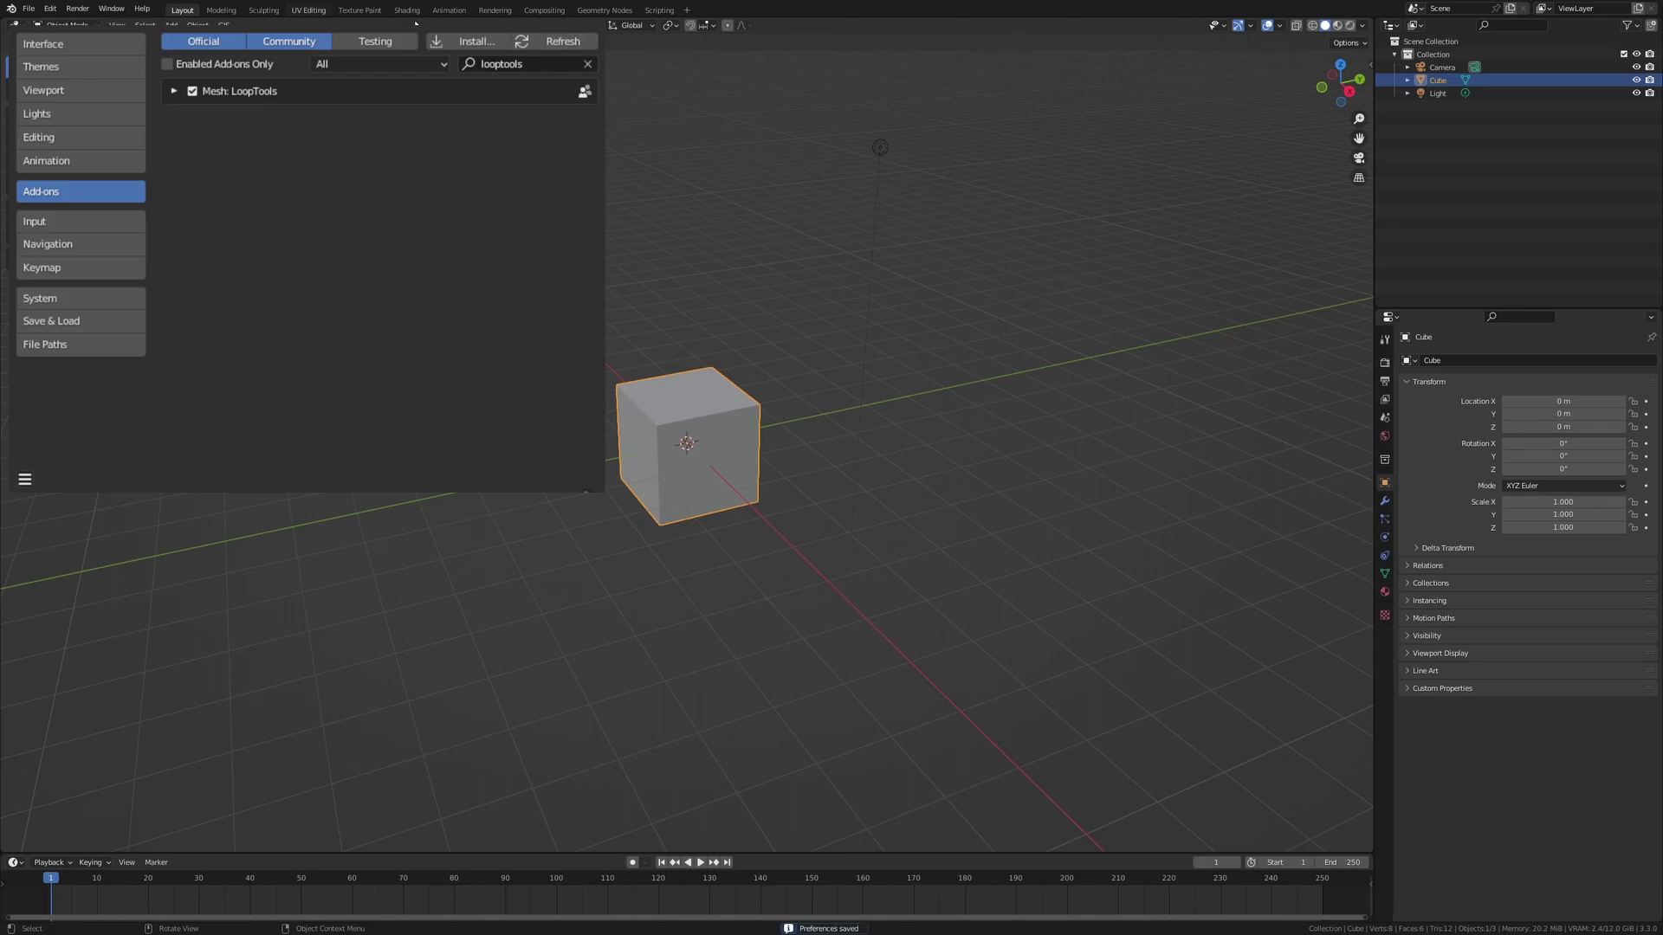
left_click(585, 14)
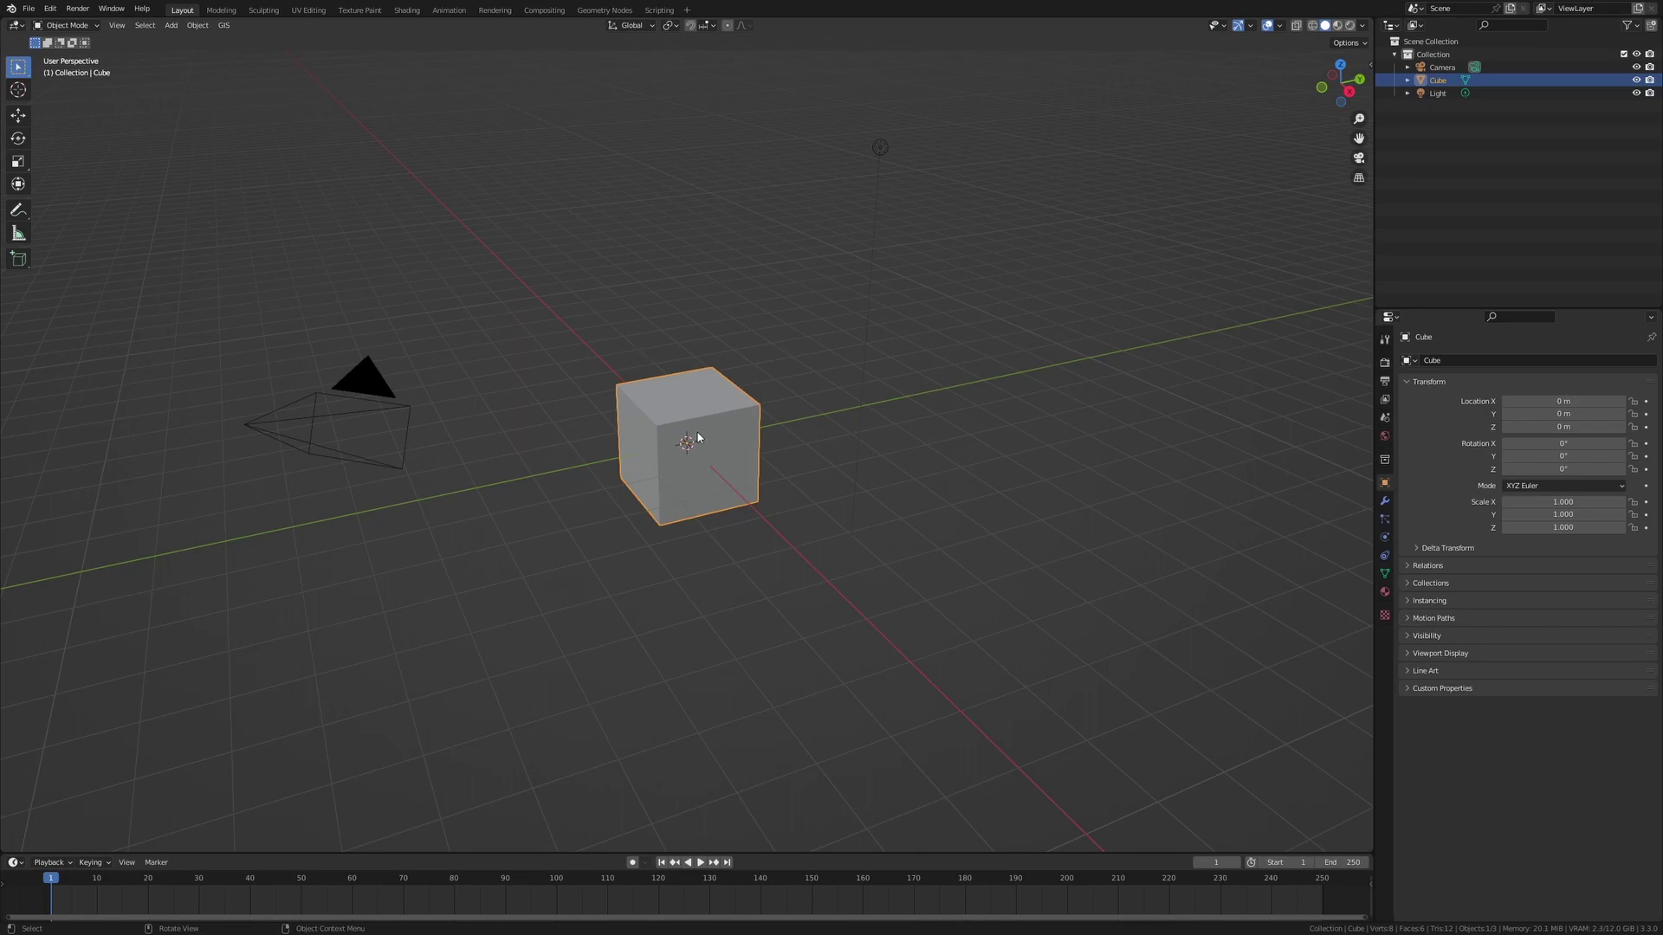
key("shift+a")
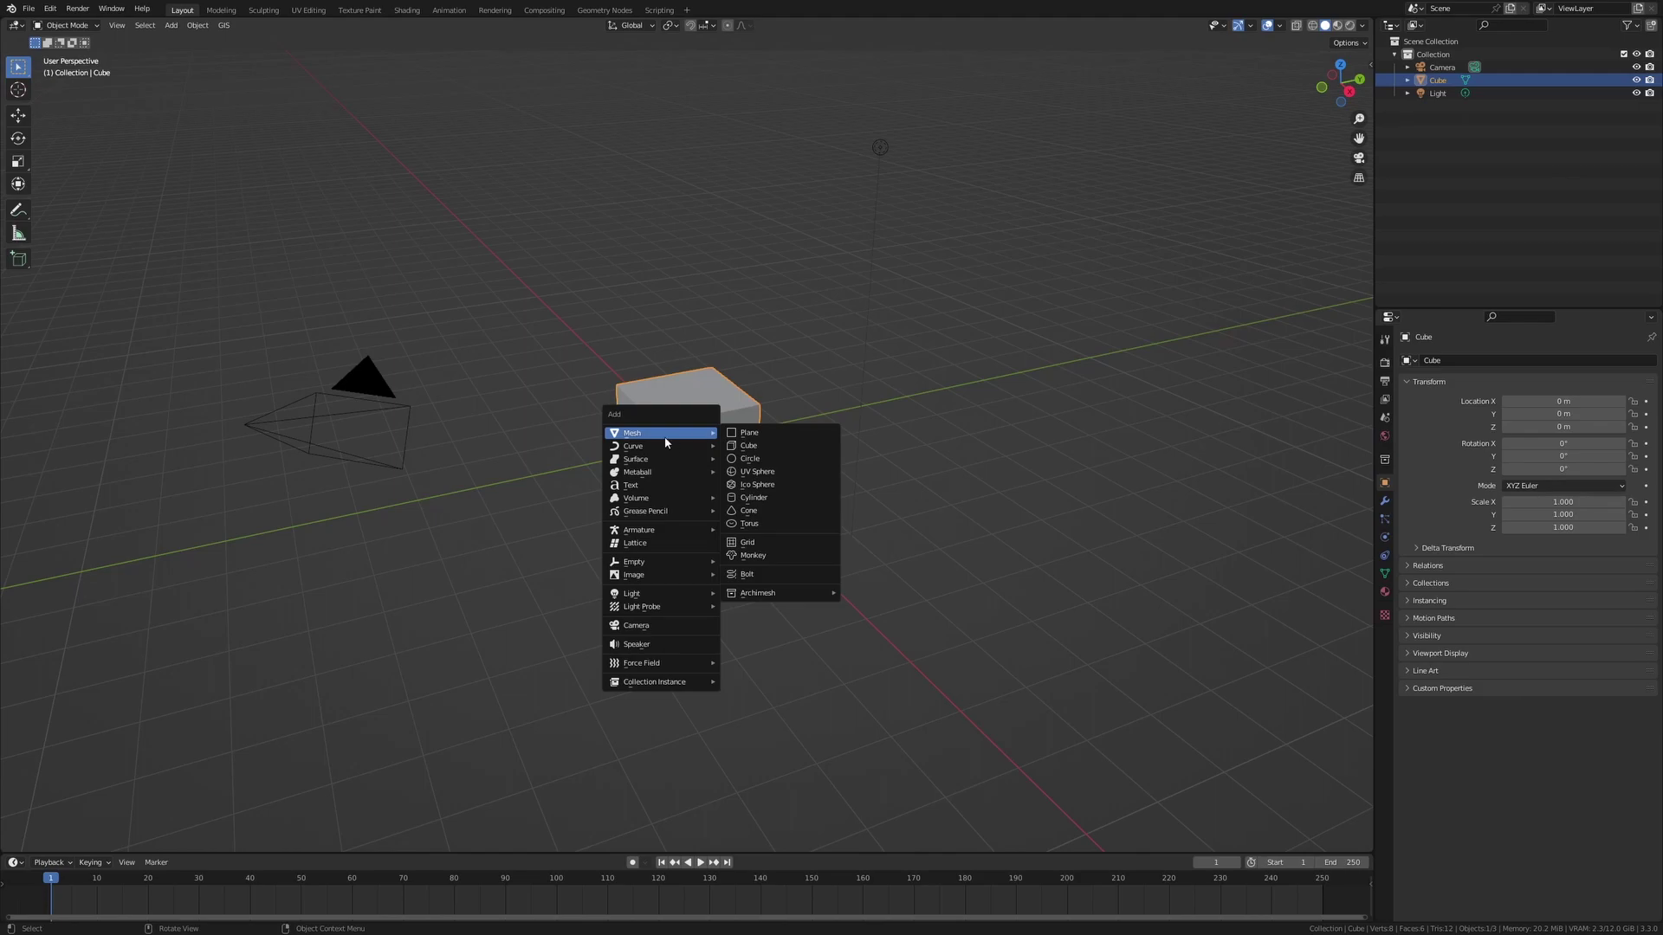
mouse_move(665, 449)
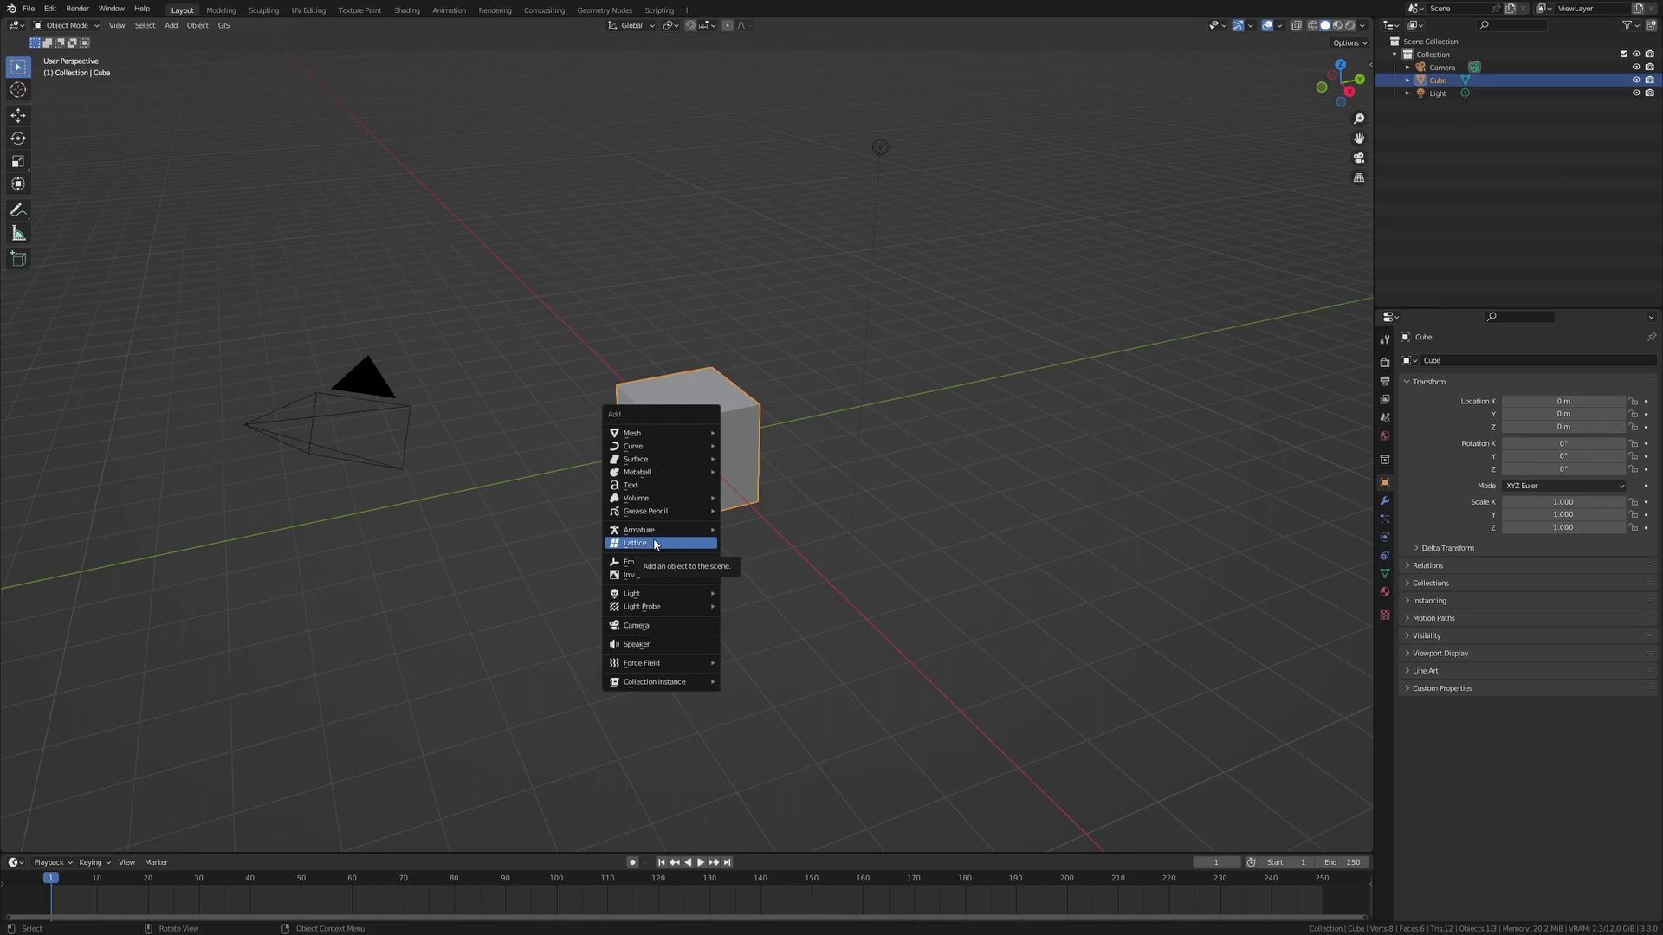
mouse_move(652, 568)
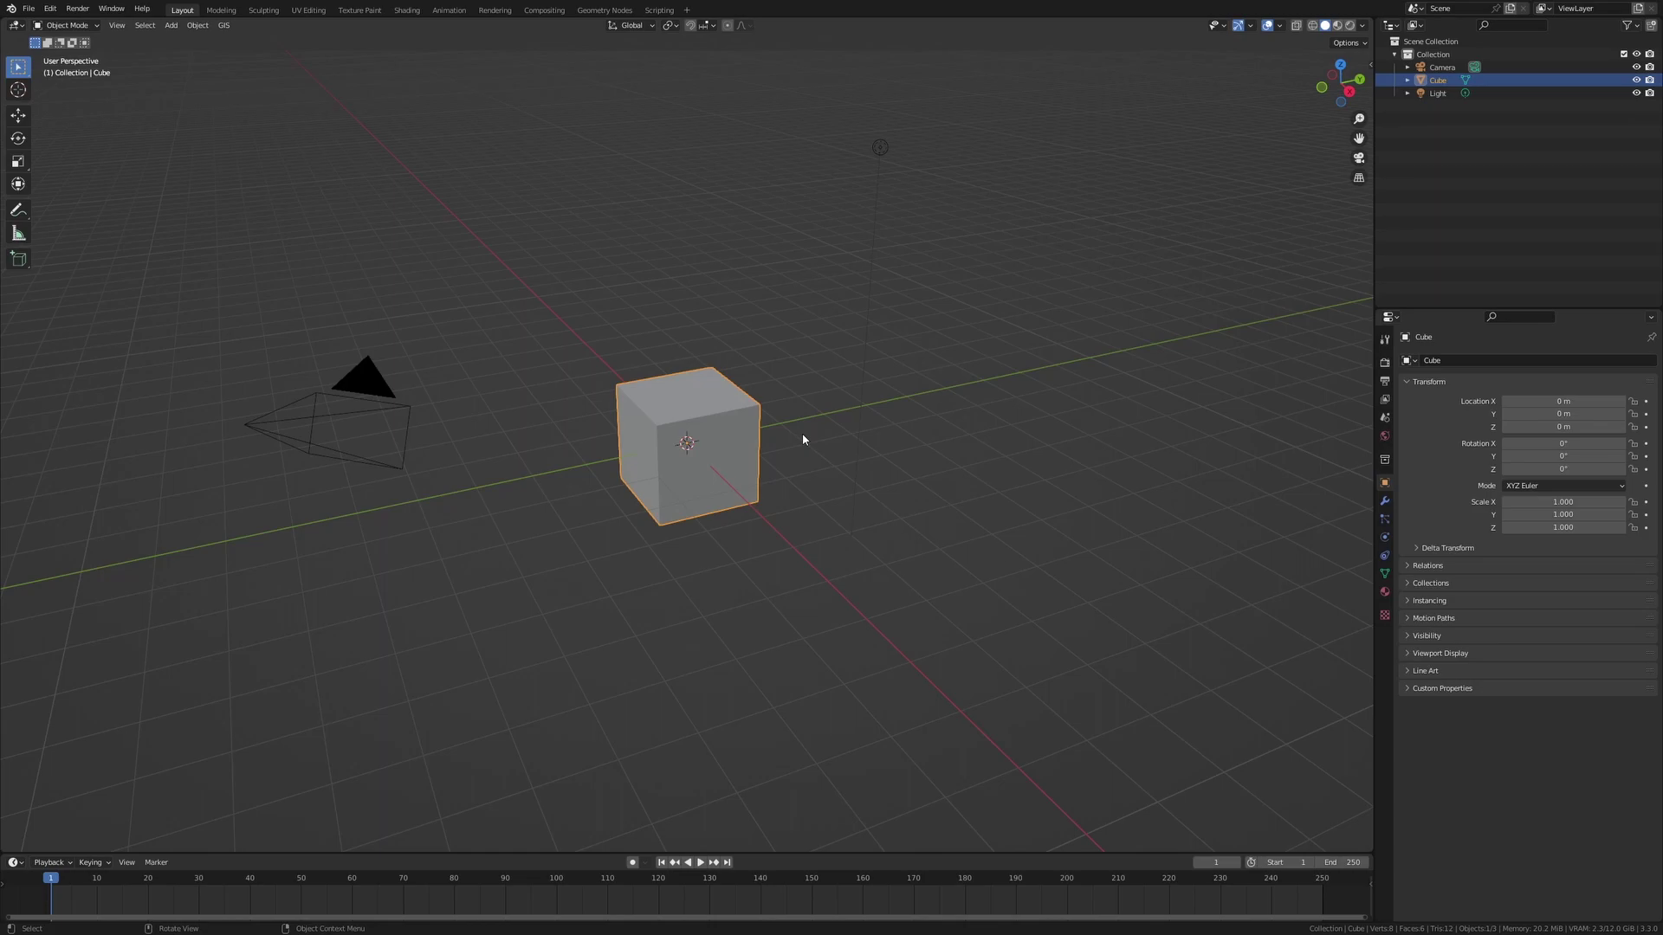
Delete all the default objects and add a UV sphere at the origin
key("a")
key("Delete")
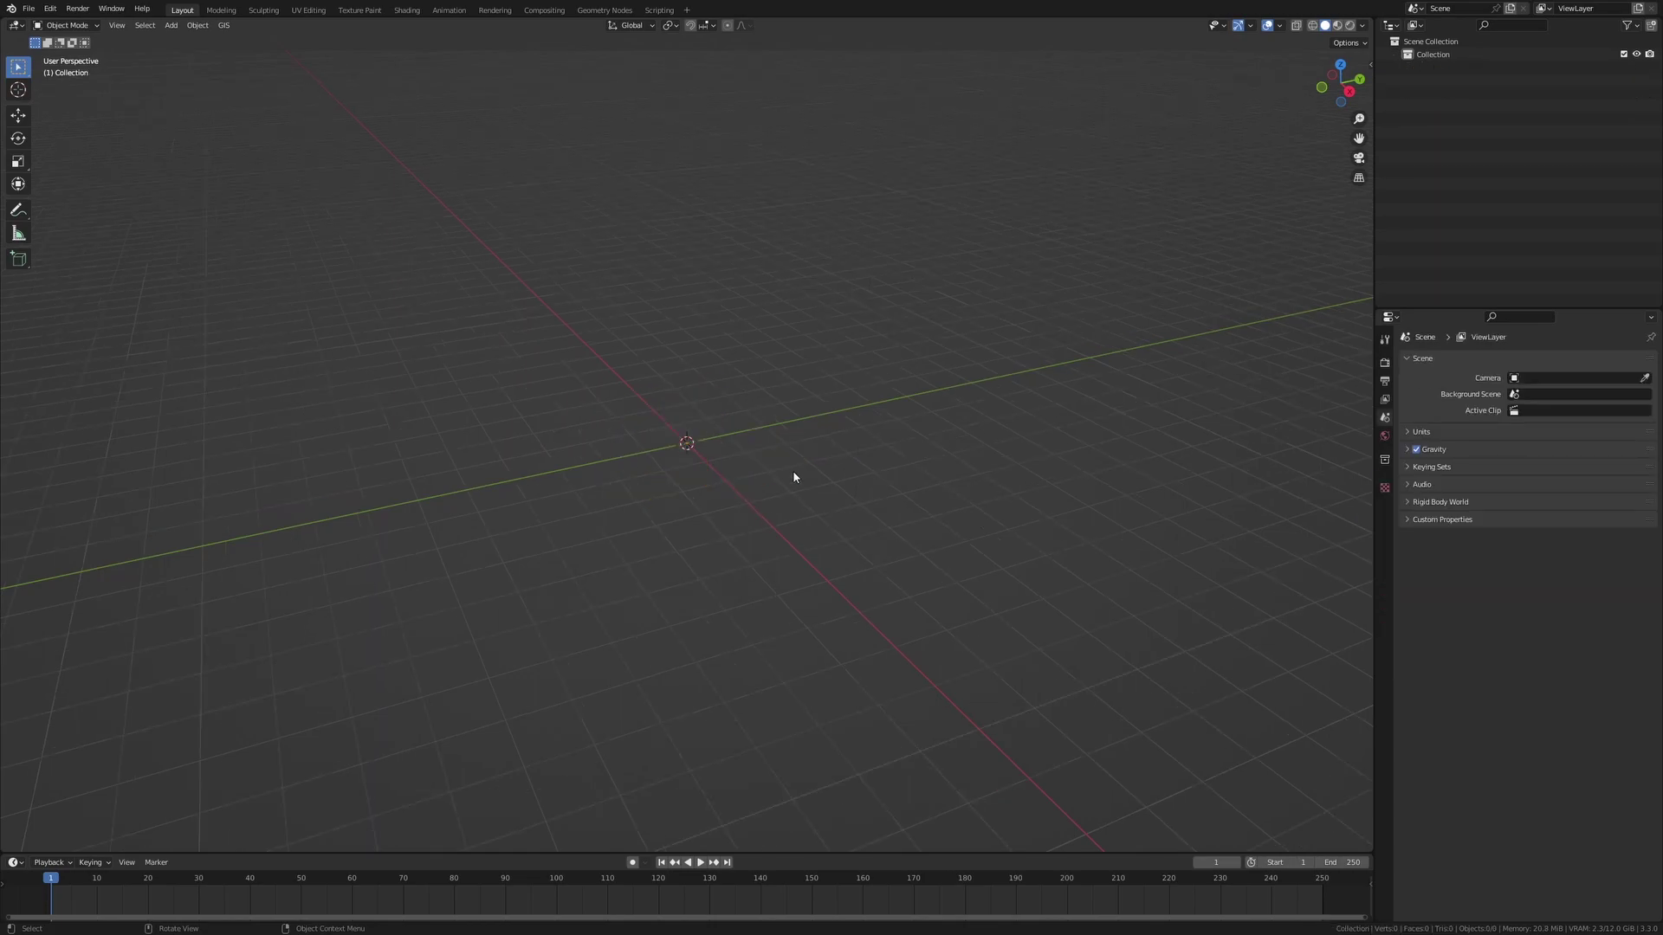
key("shift+a")
mouse_move(784, 473)
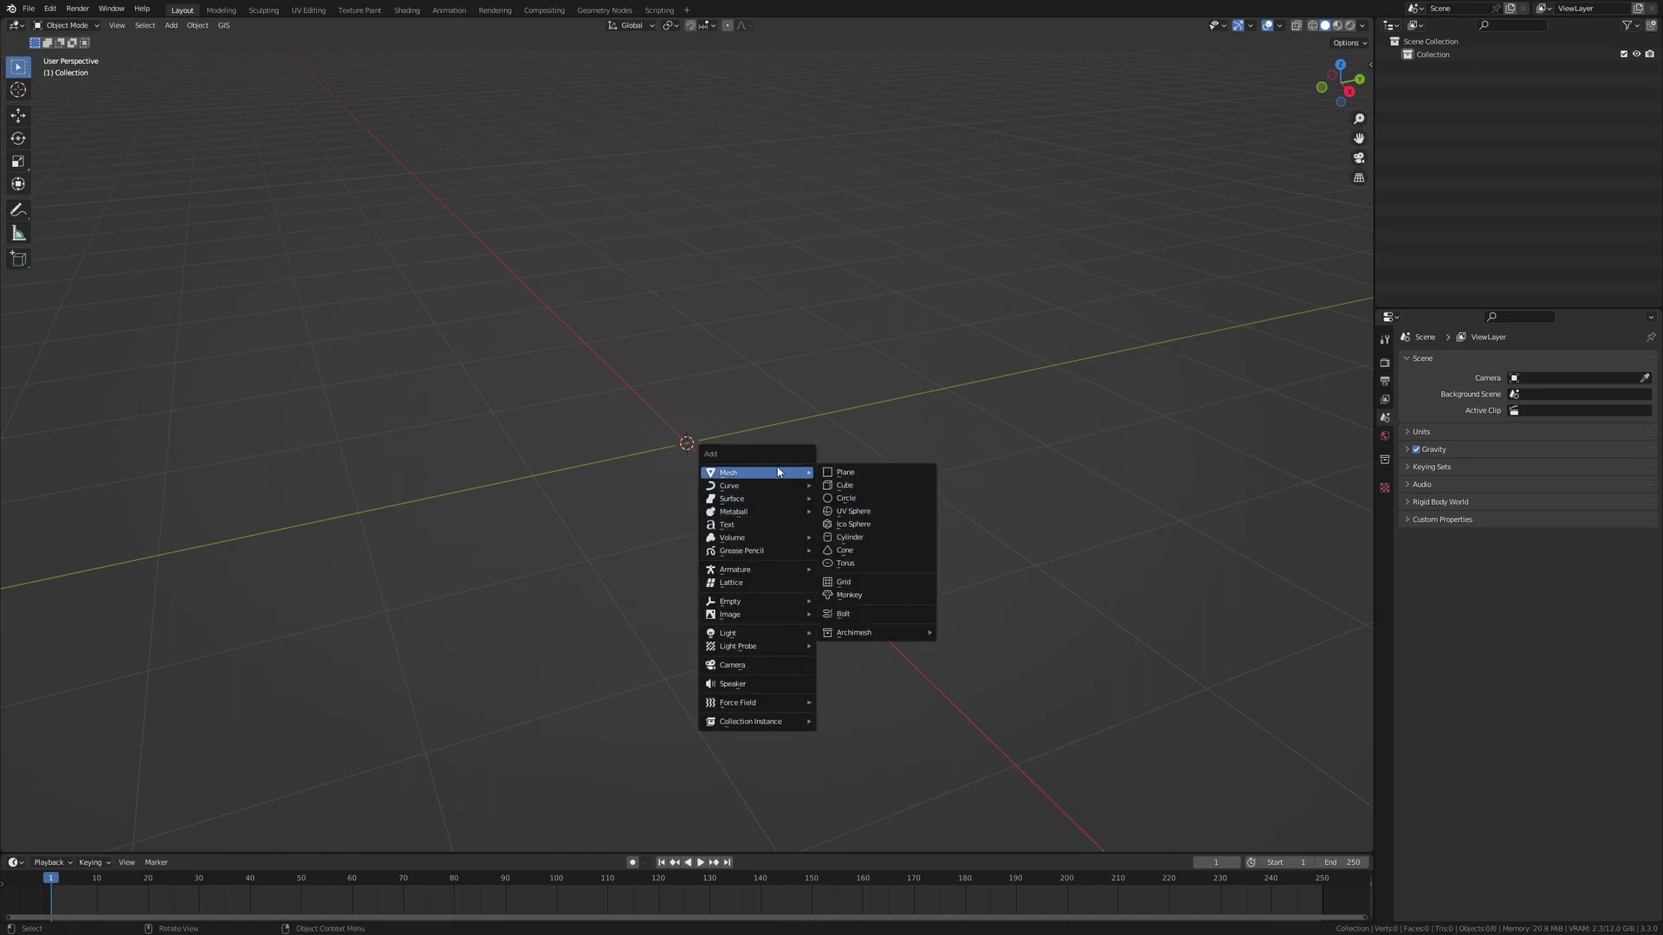
left_click(886, 513)
Rotate the sphere 90° about the global Y axis
middle_click_drag(937, 506, 958, 502)
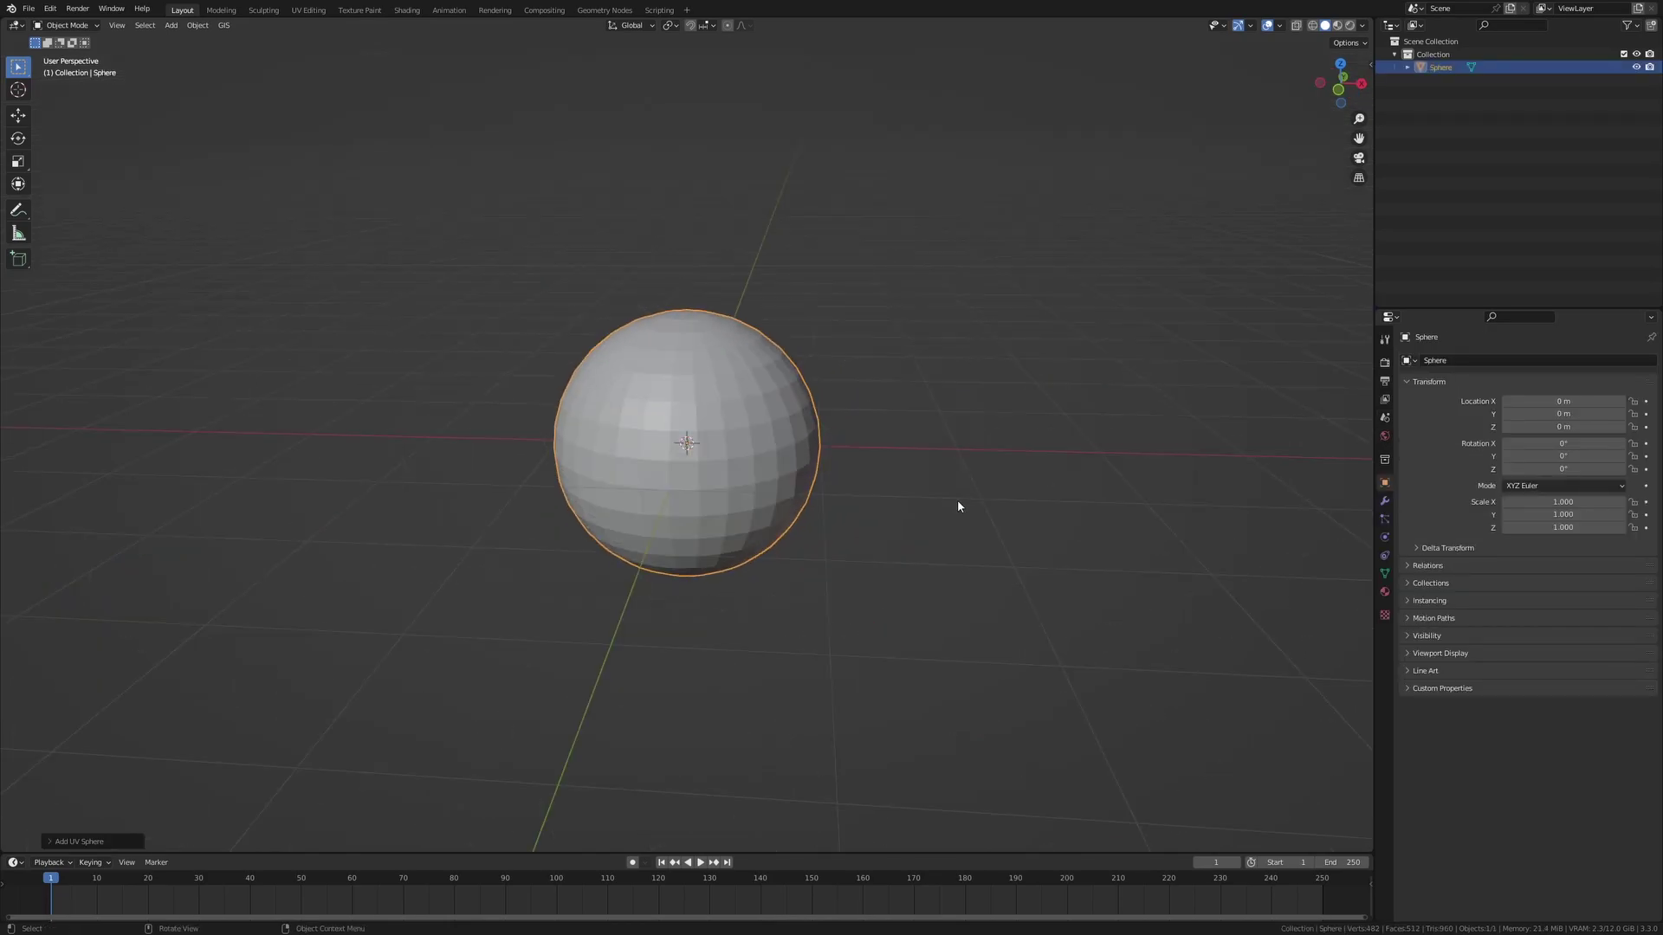
type("ry90")
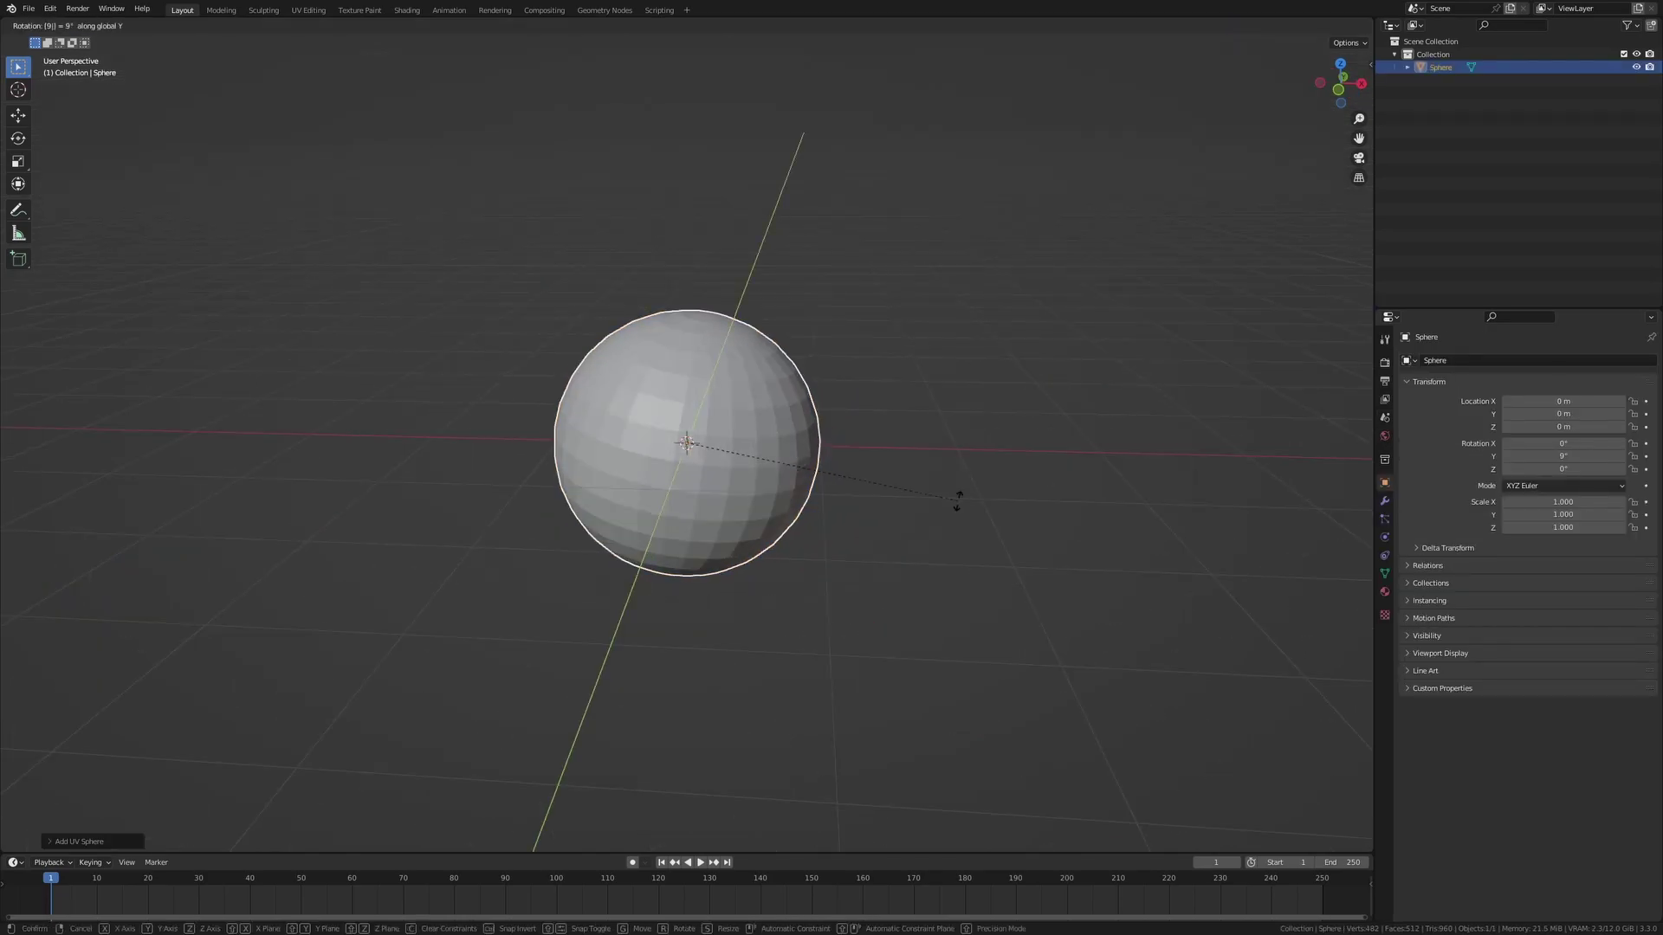
key("Return")
scroll(958, 506, "up", 4)
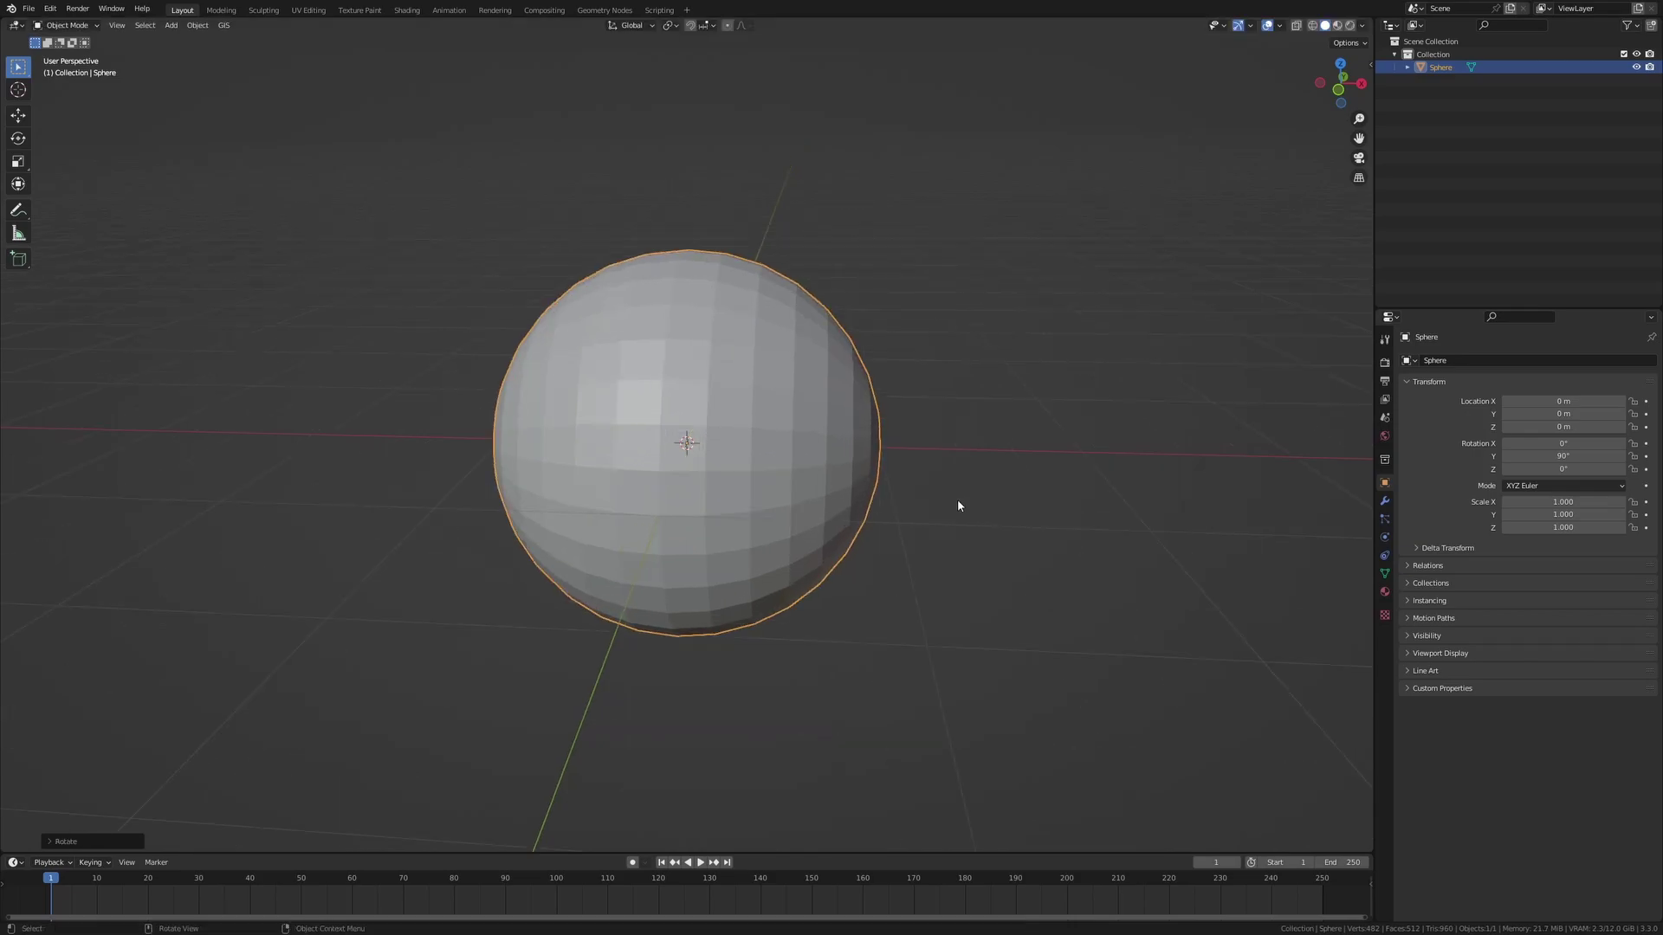
Add a Subdivision Surface modifier to the sphere with 2 viewport levels
left_click(1386, 503)
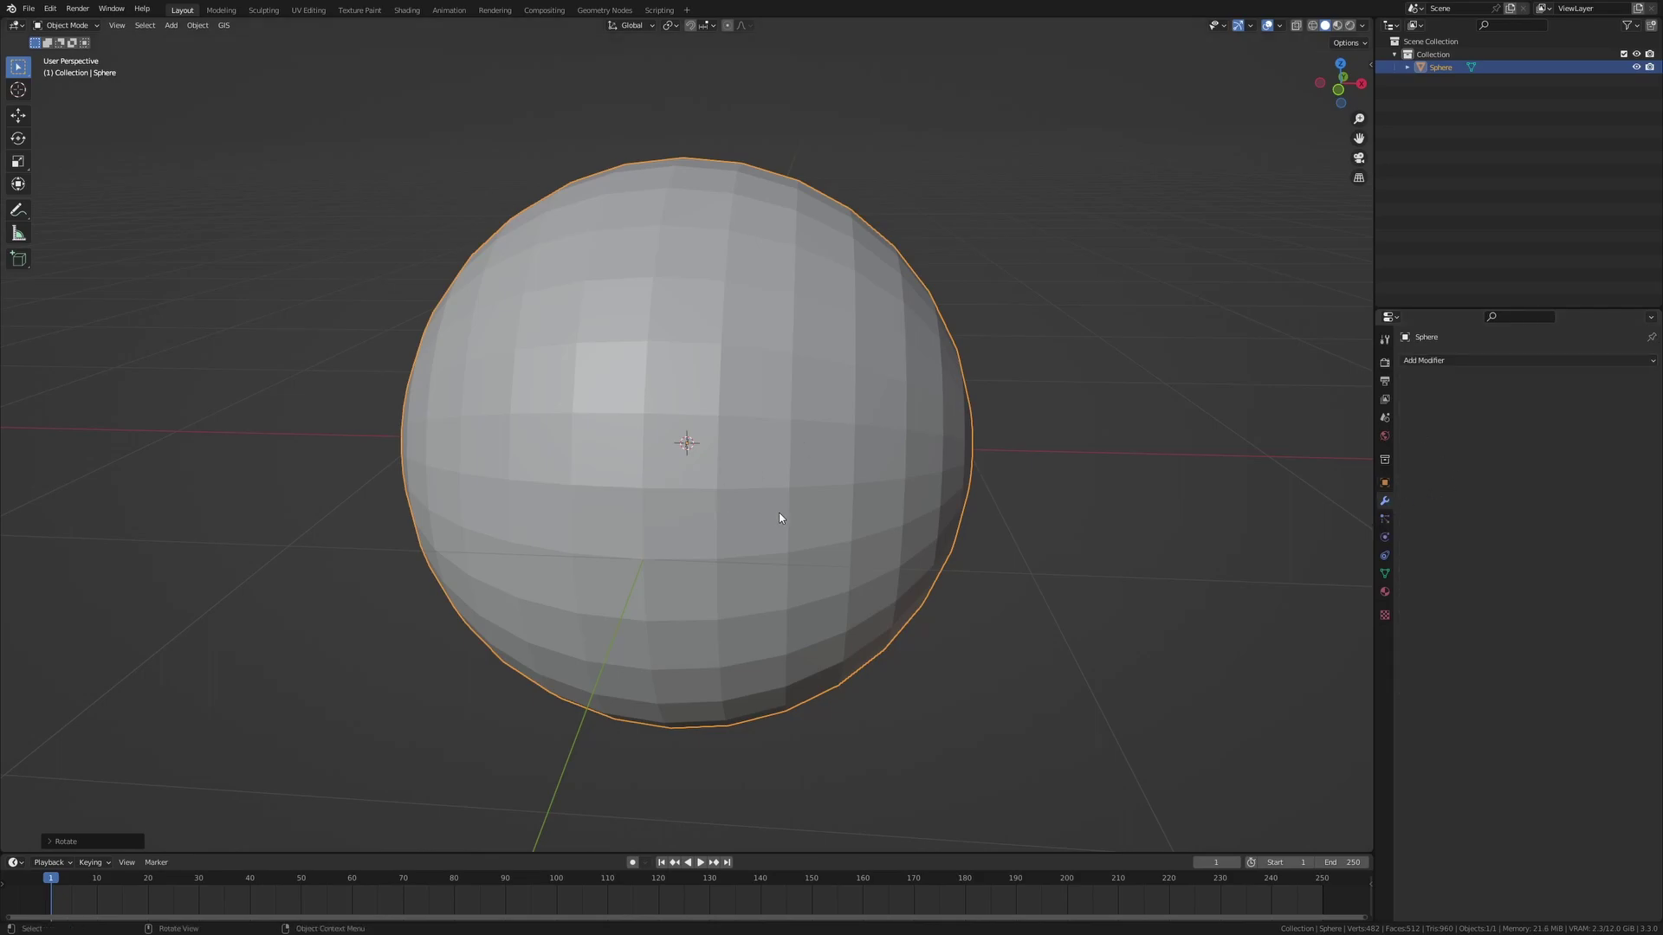
left_click(1479, 361)
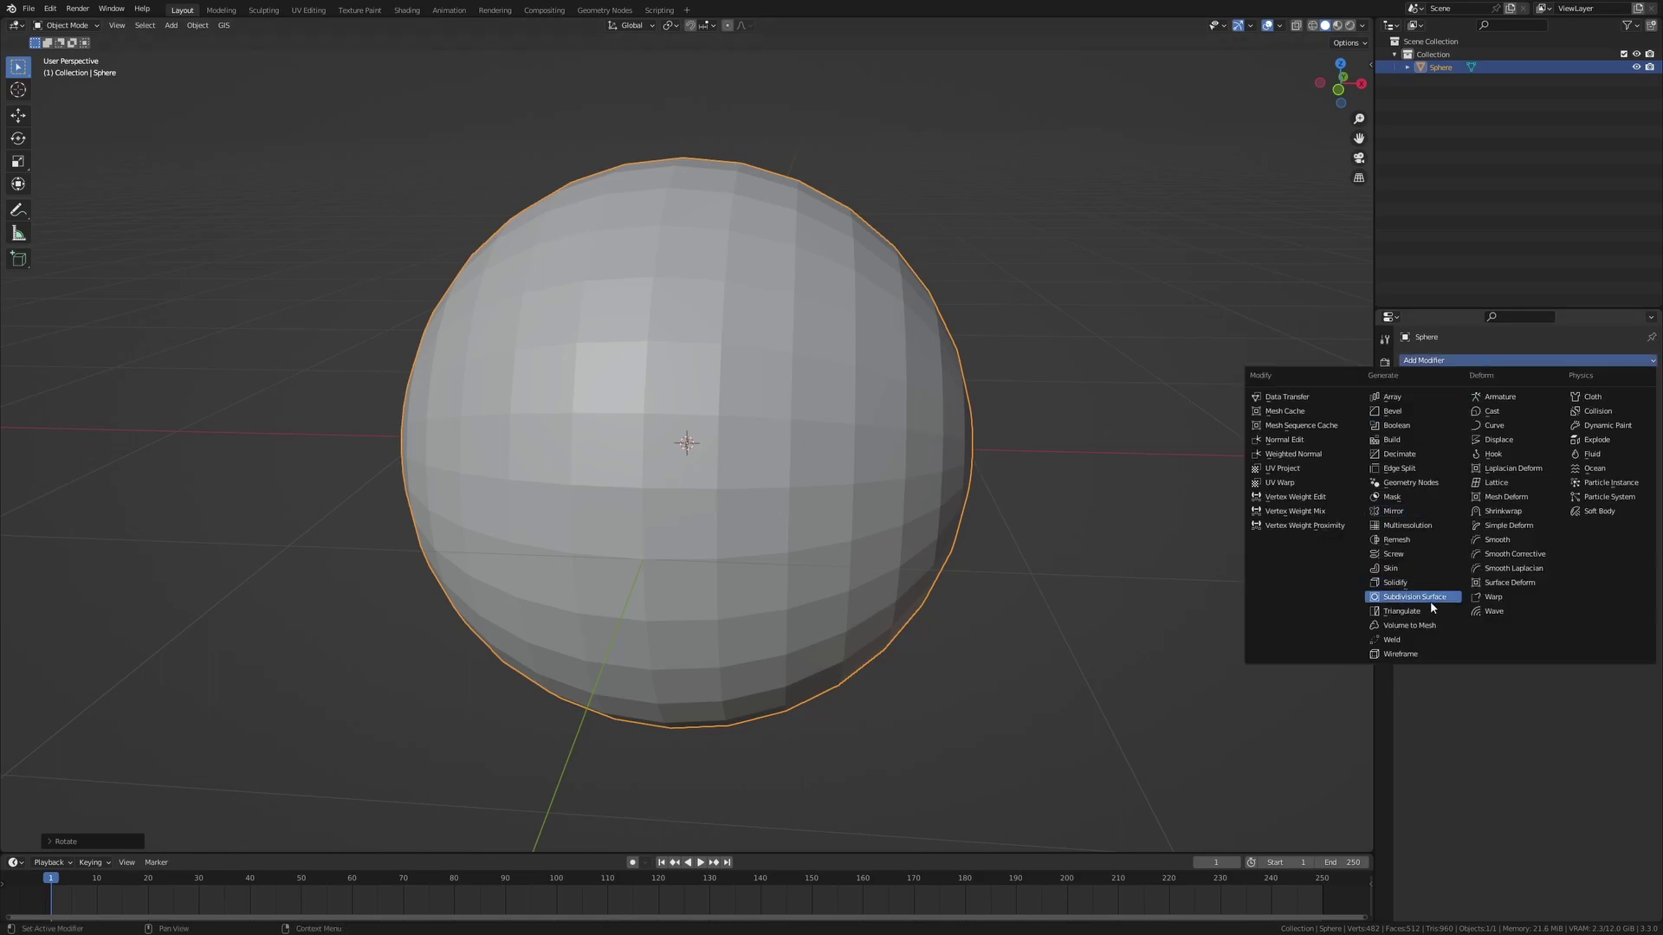
left_click(1431, 601)
left_click(1635, 418)
Duplicate the sphere in place and rename the copy Guidemesh
middle_click_drag(984, 471, 880, 490)
key("shift+d")
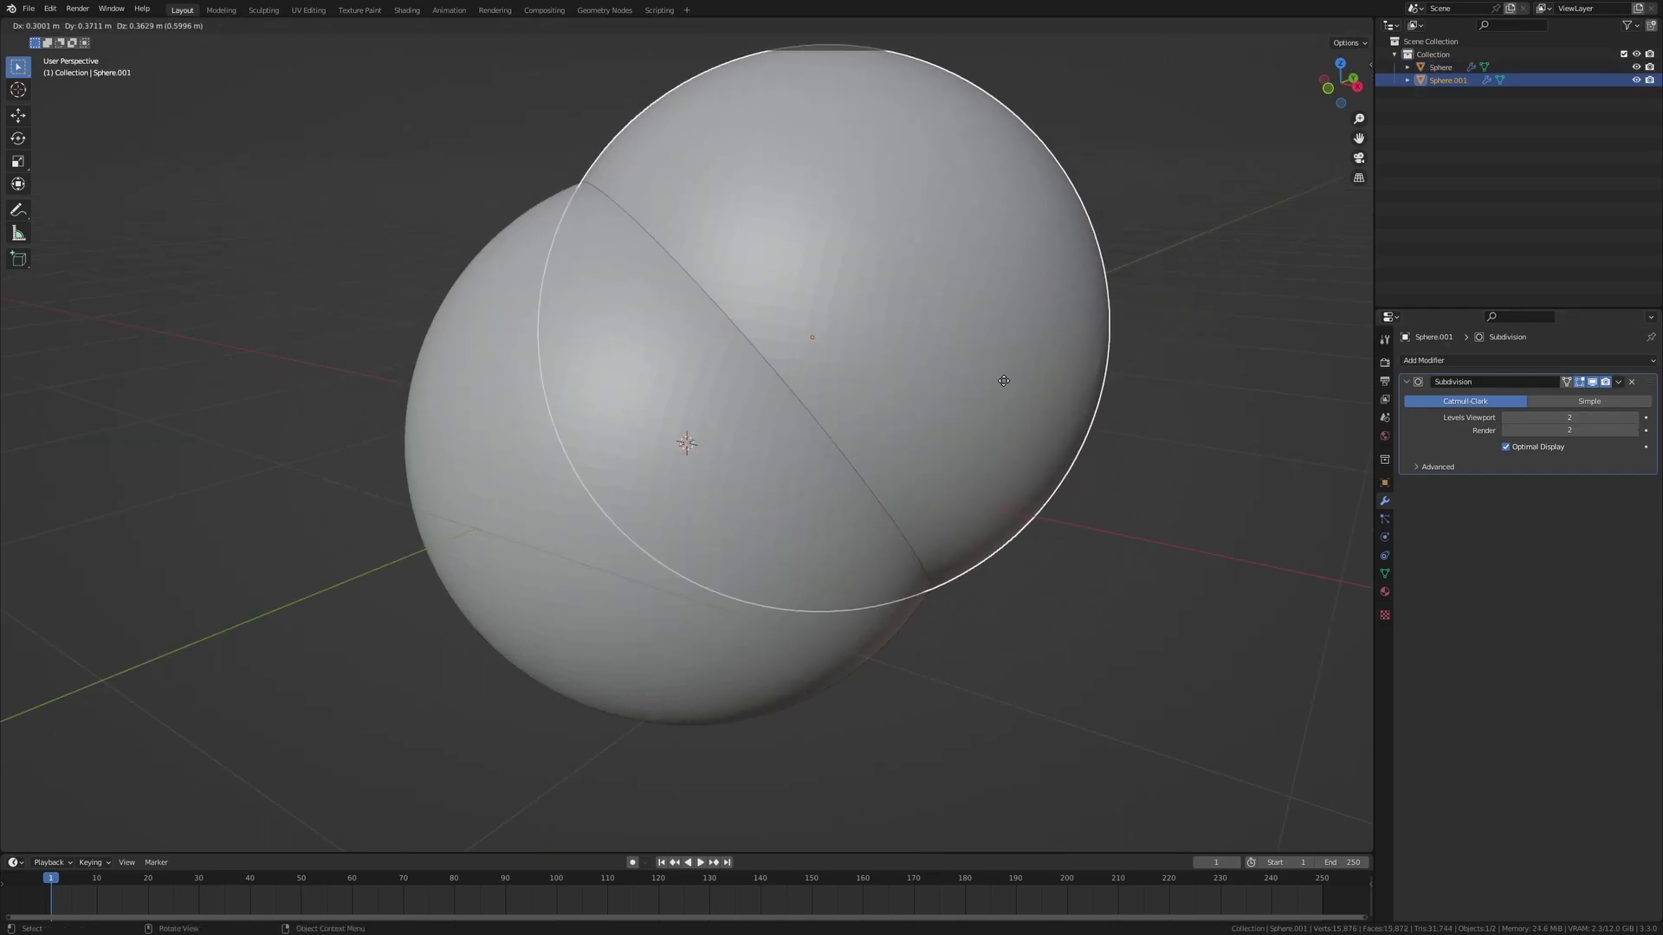
right_click(1003, 382)
double_click(1453, 84)
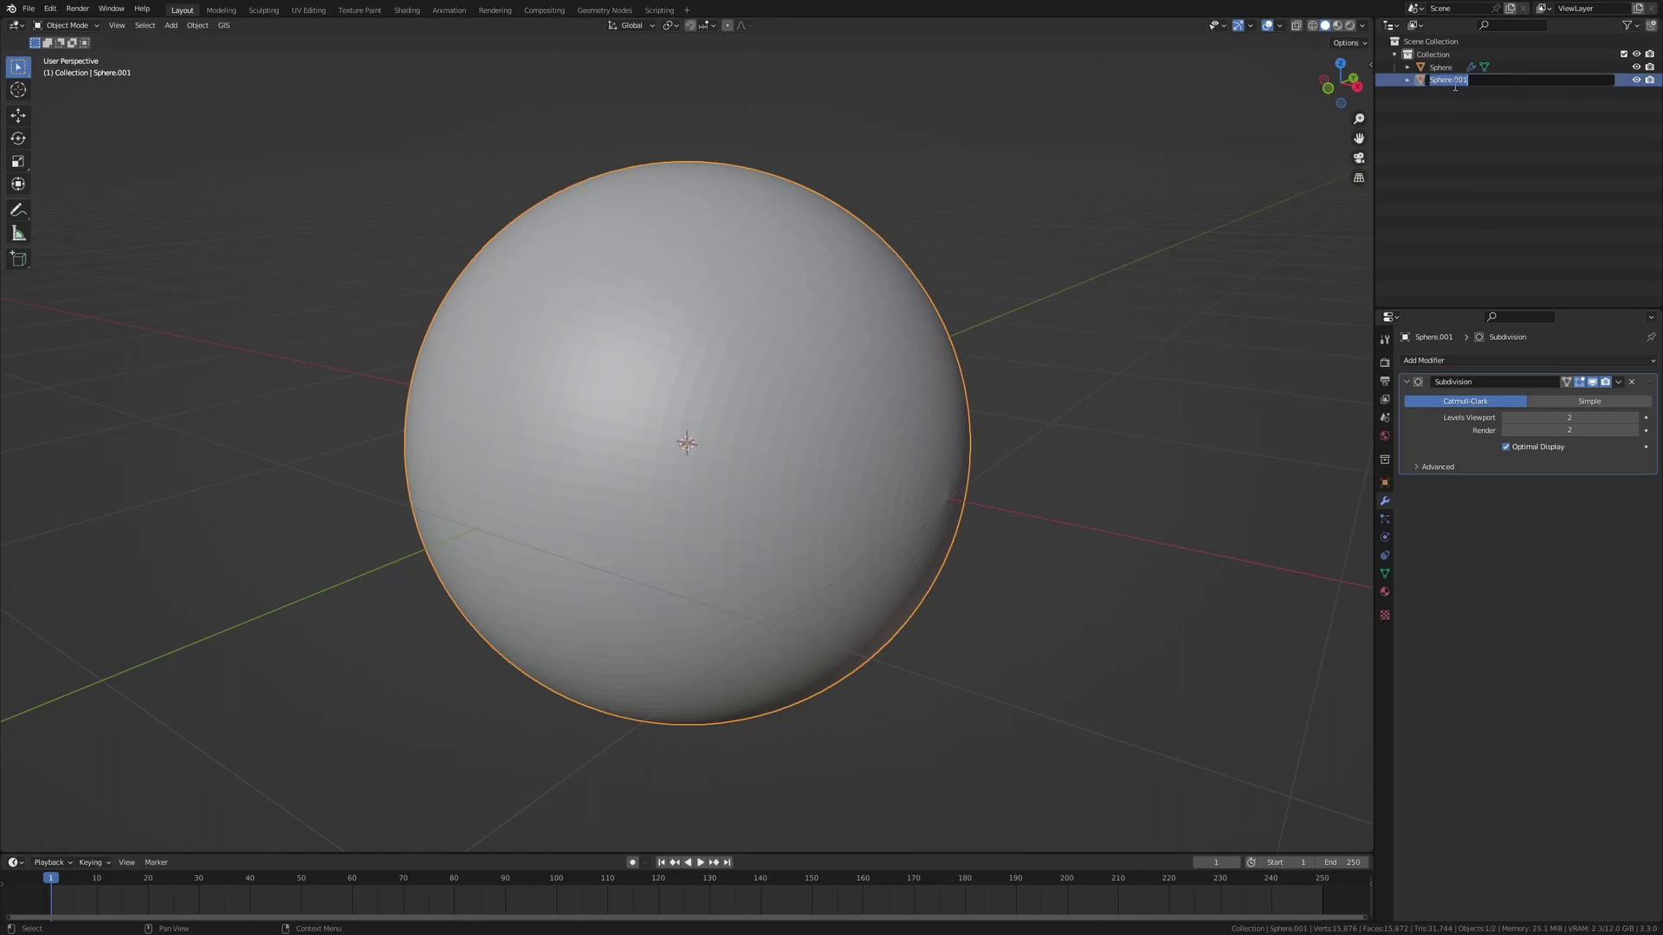
type("Guidemesh")
key("Return")
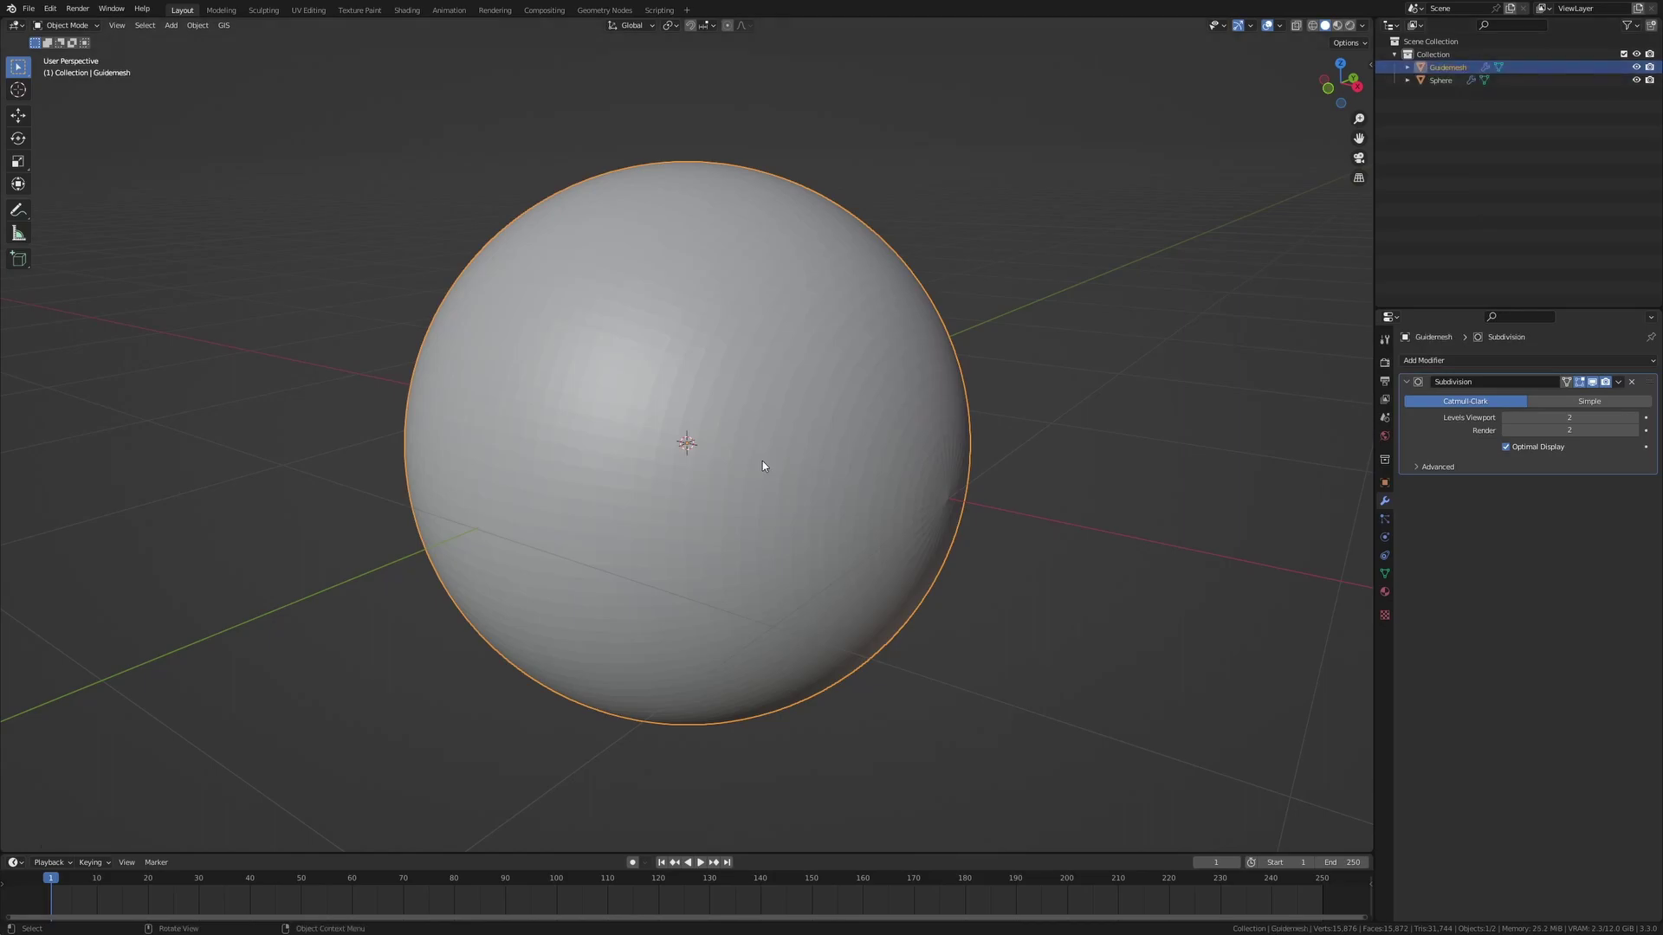
Set Guidemesh's viewport subdivision levels to 4 and hide the object
left_click(1585, 417)
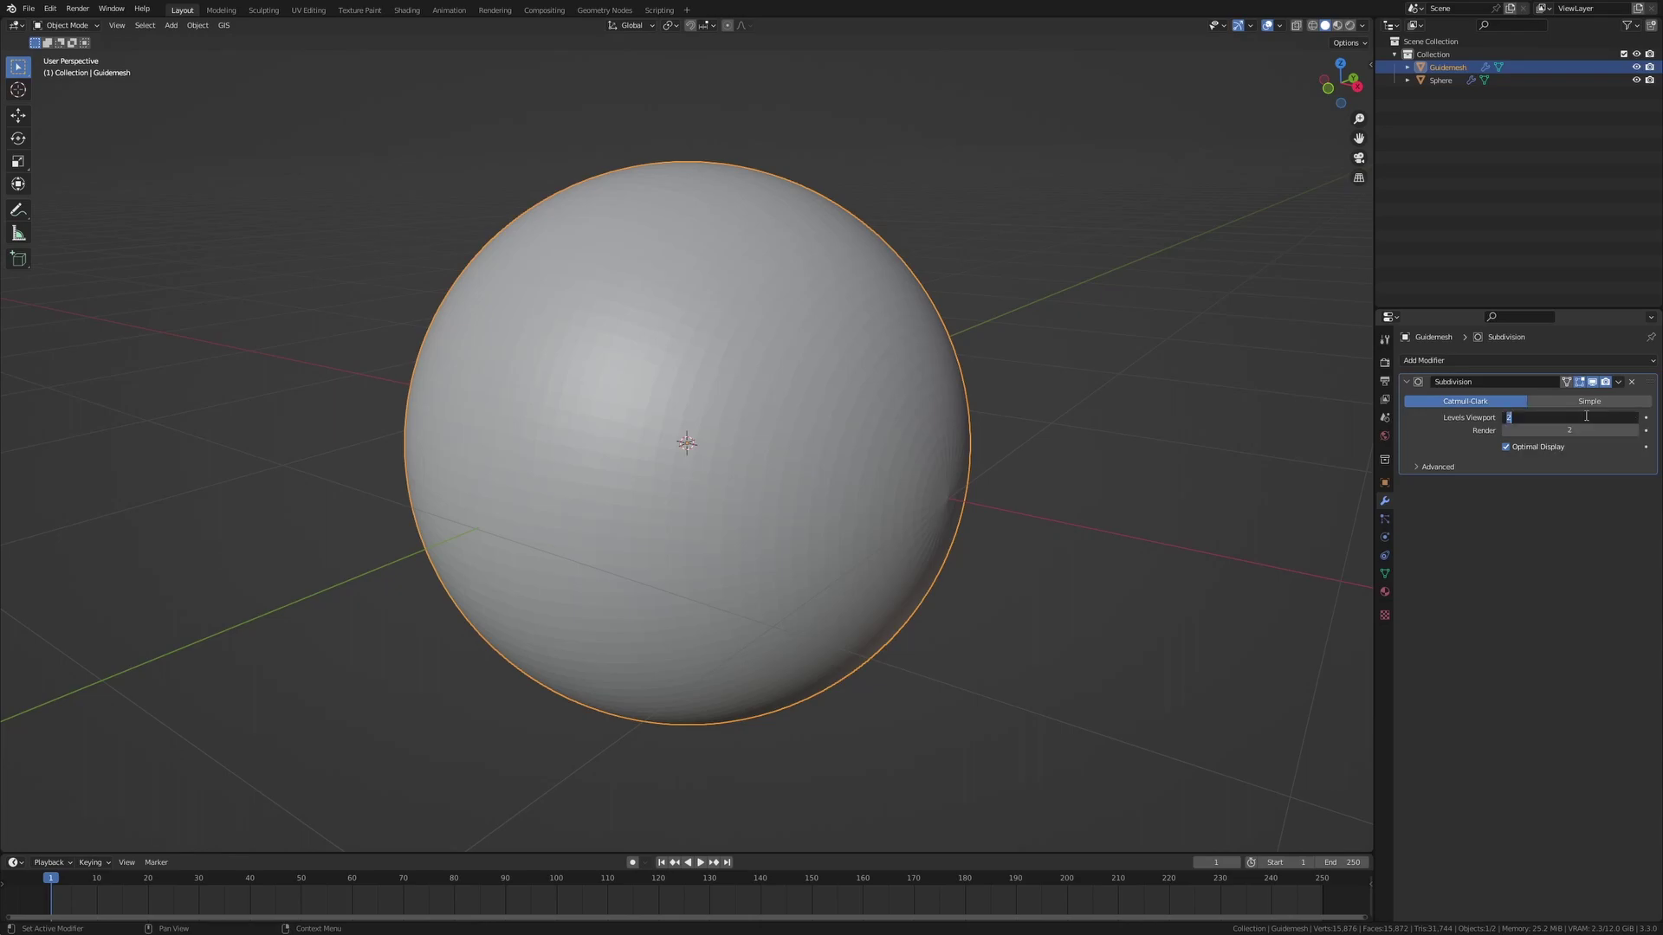
type("4")
key("Return")
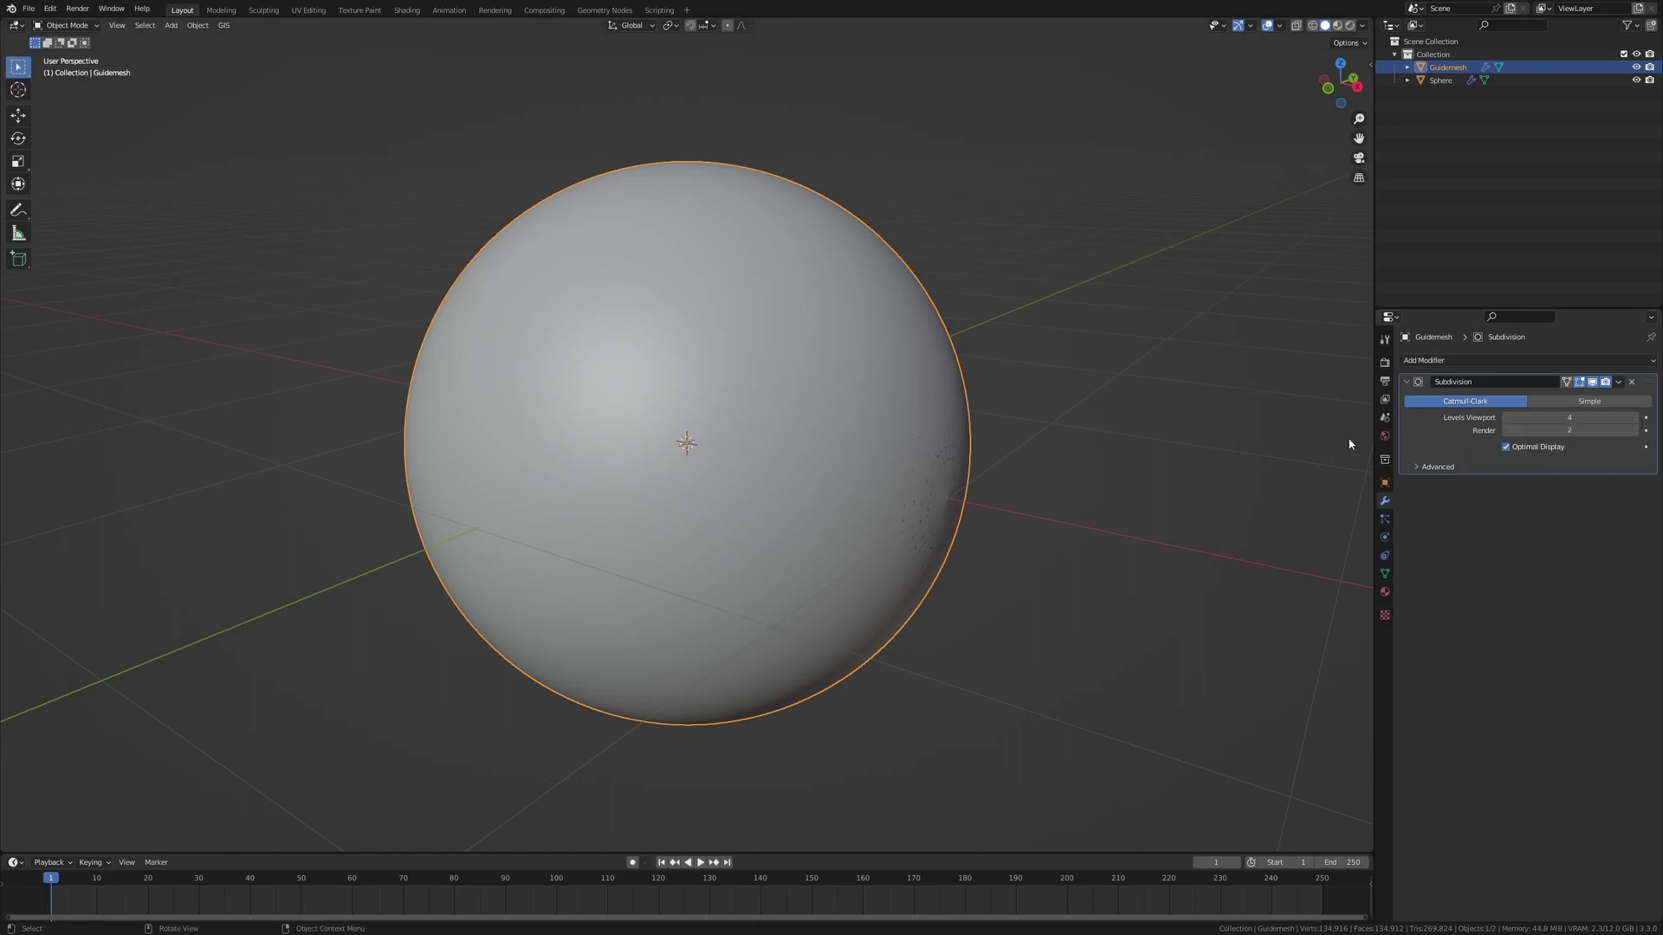
key("h")
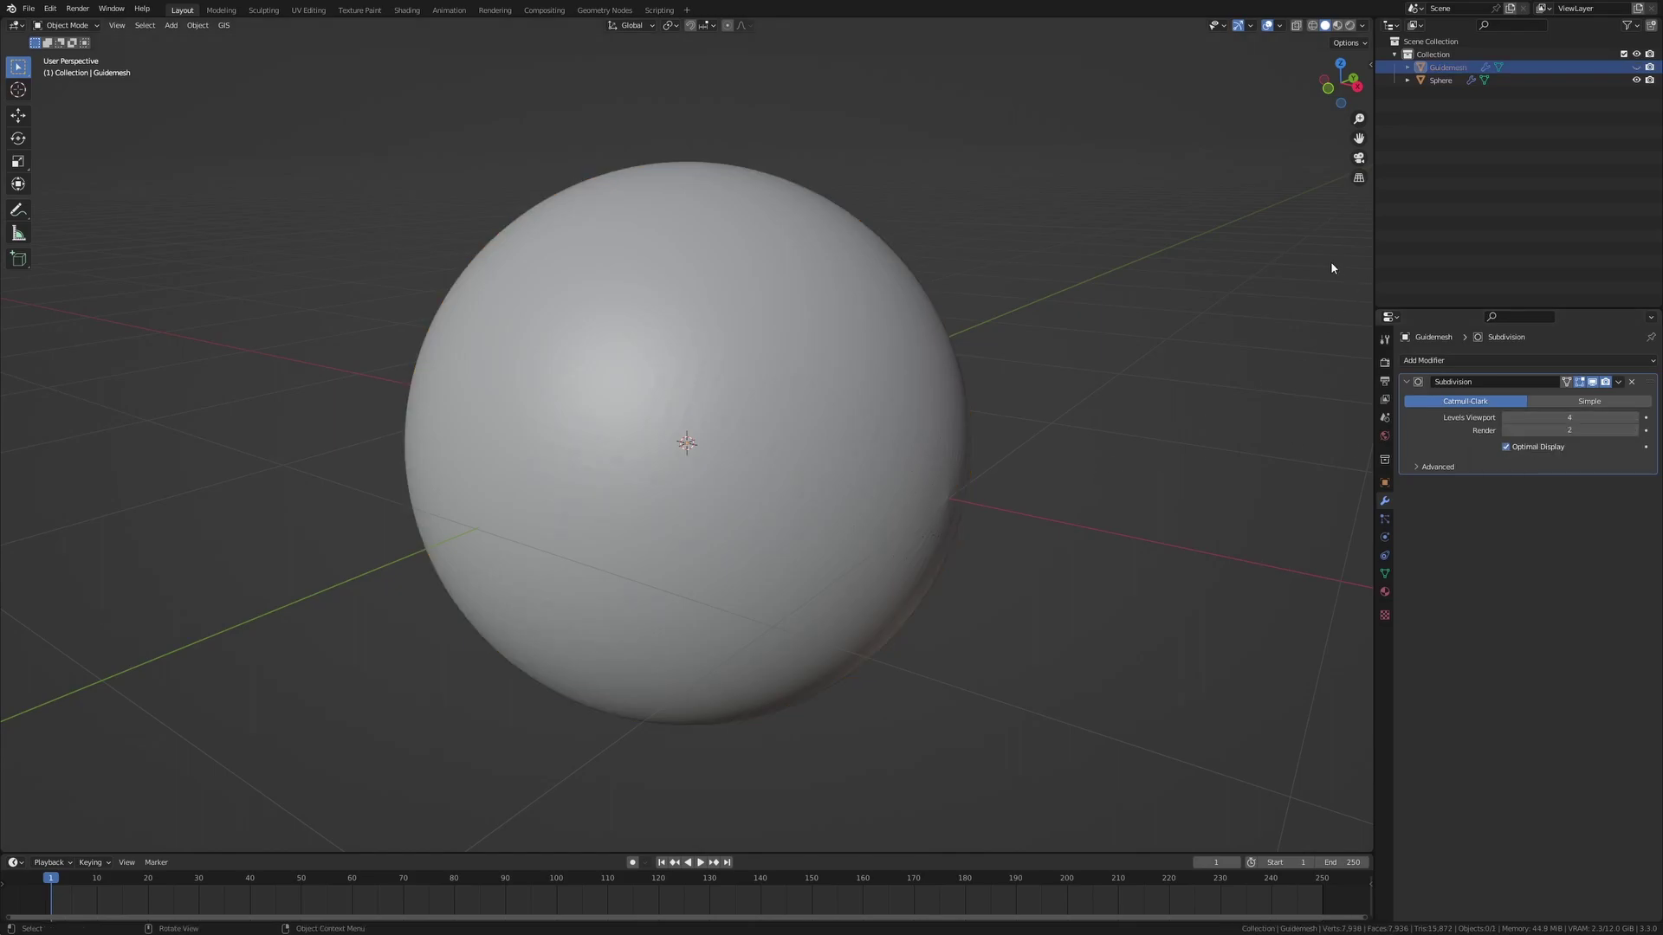
Select the original sphere and apply smooth shading, keeping it at the origin
left_click(910, 453)
key("g")
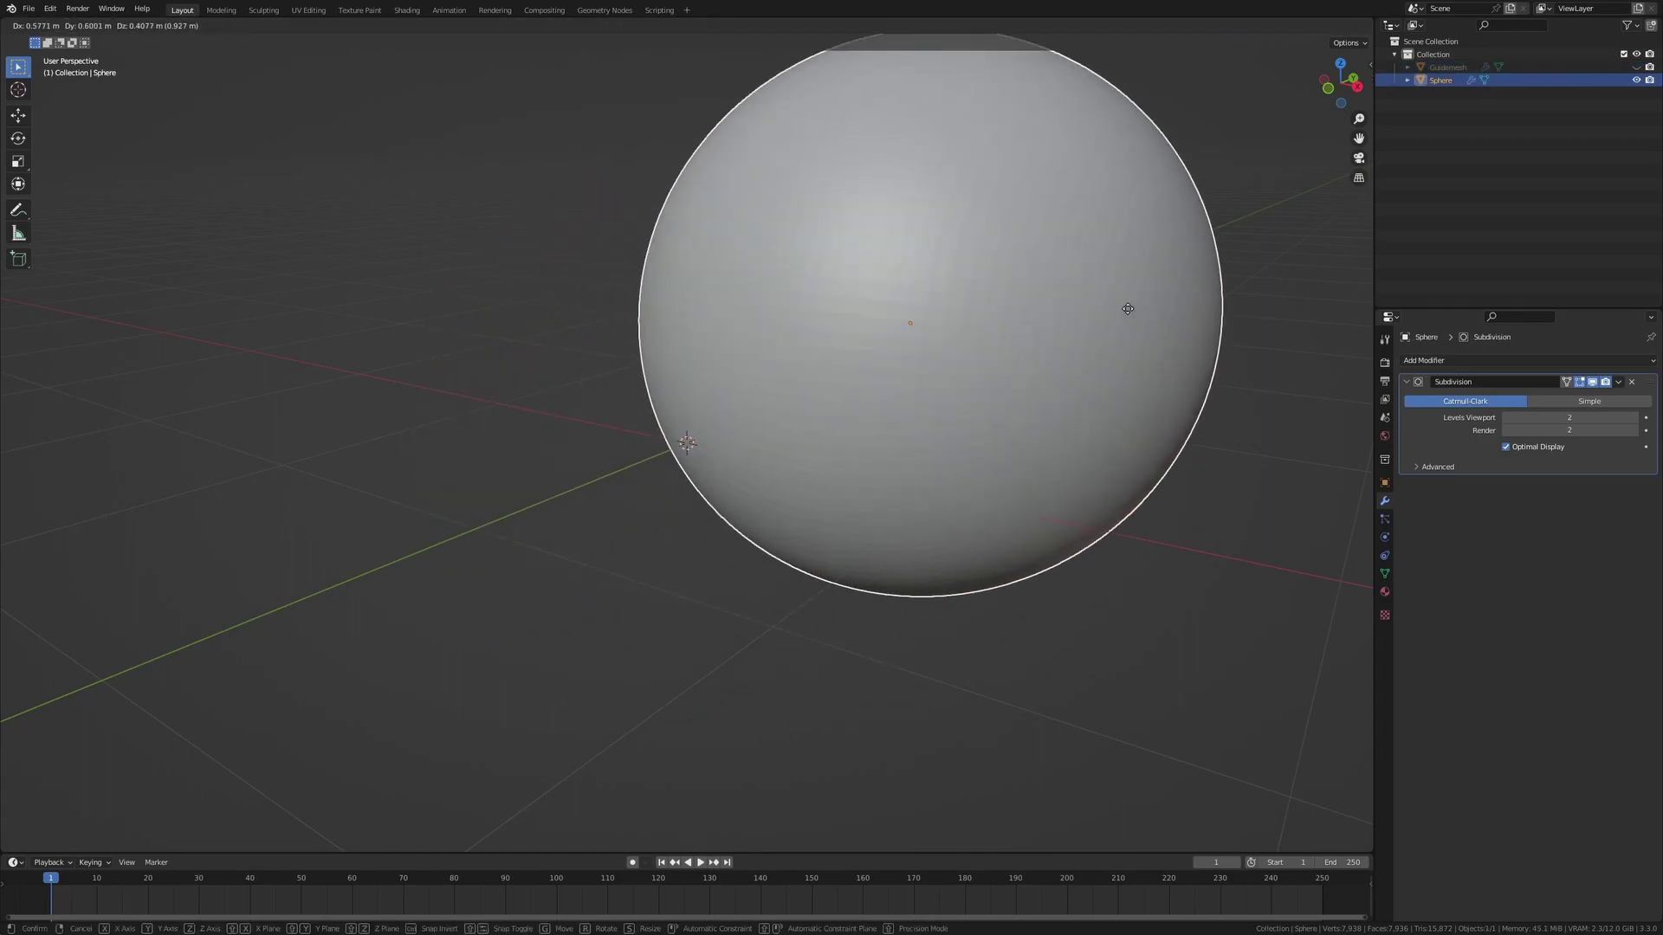
key("Escape")
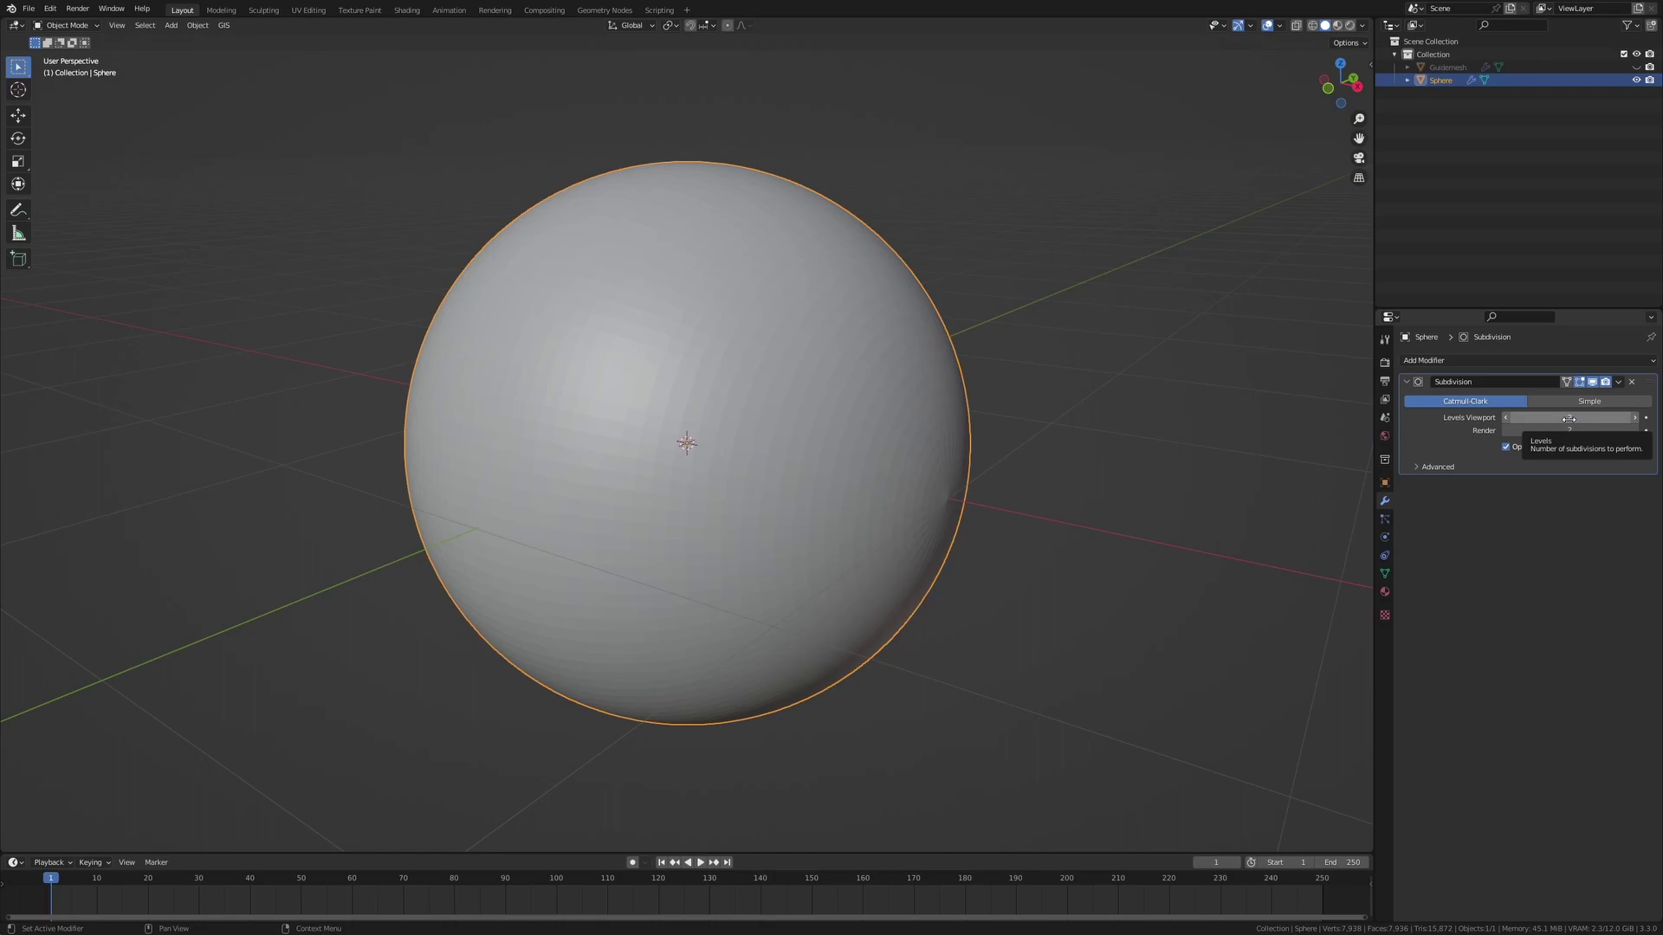
middle_click_drag(989, 424, 1028, 424)
scroll(1029, 425, "up", 1)
right_click(1028, 424)
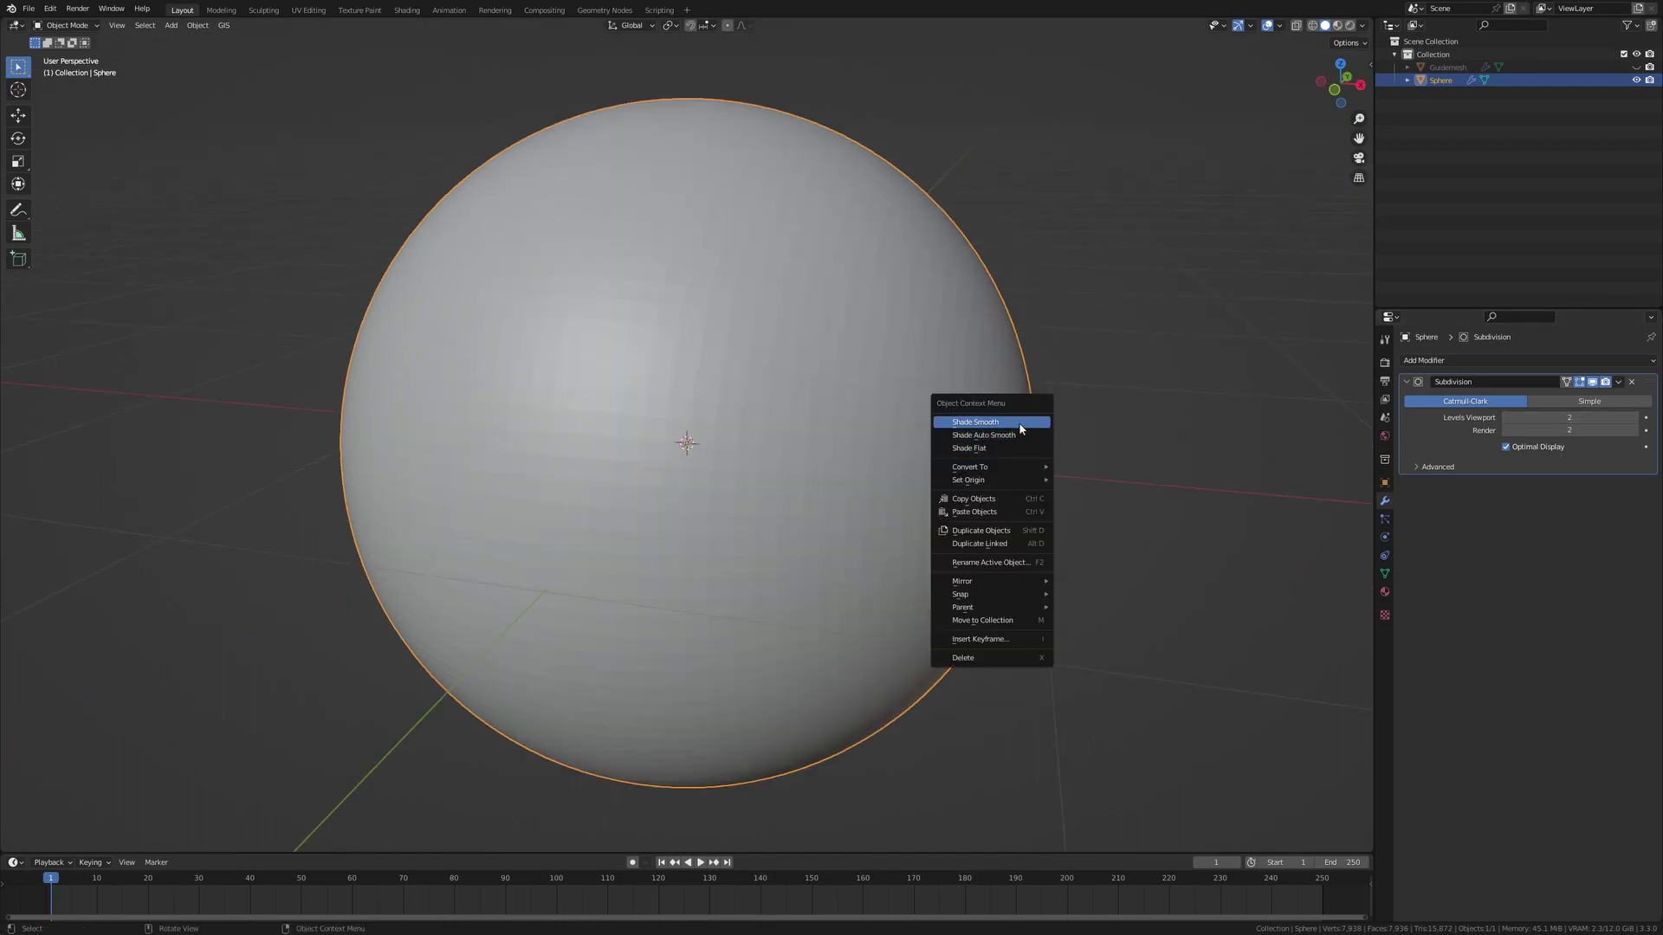
left_click(1020, 428)
Switch the viewport shading to MatCap lighting with the glossy red material
left_click(1363, 25)
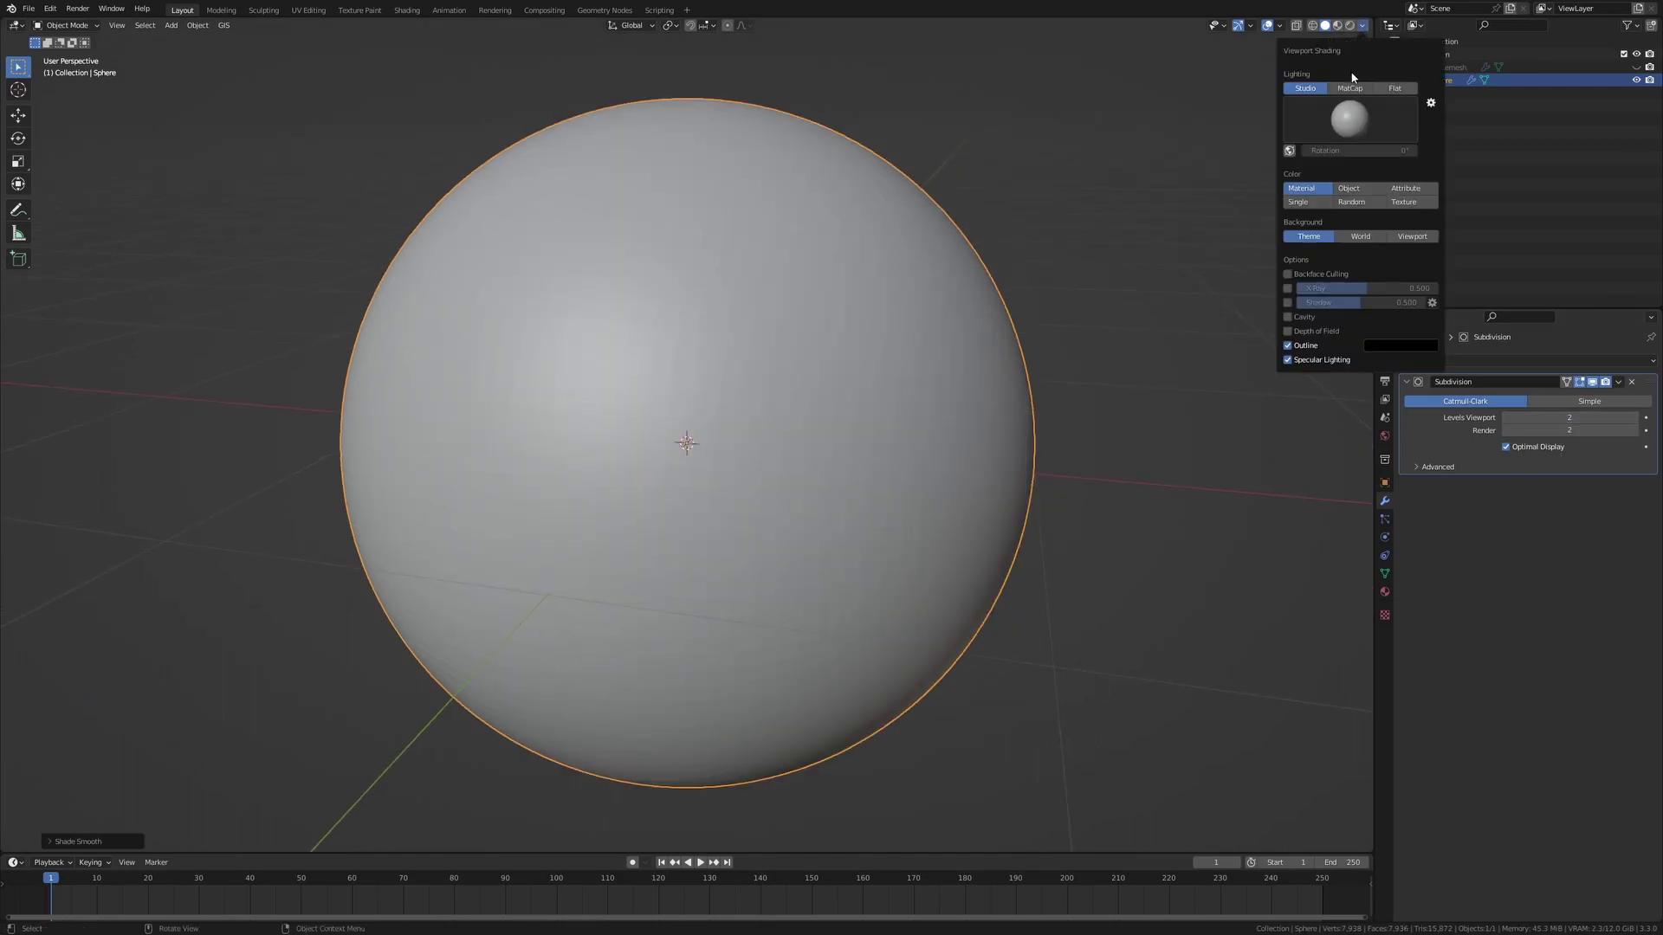
left_click(1349, 87)
left_click(1349, 118)
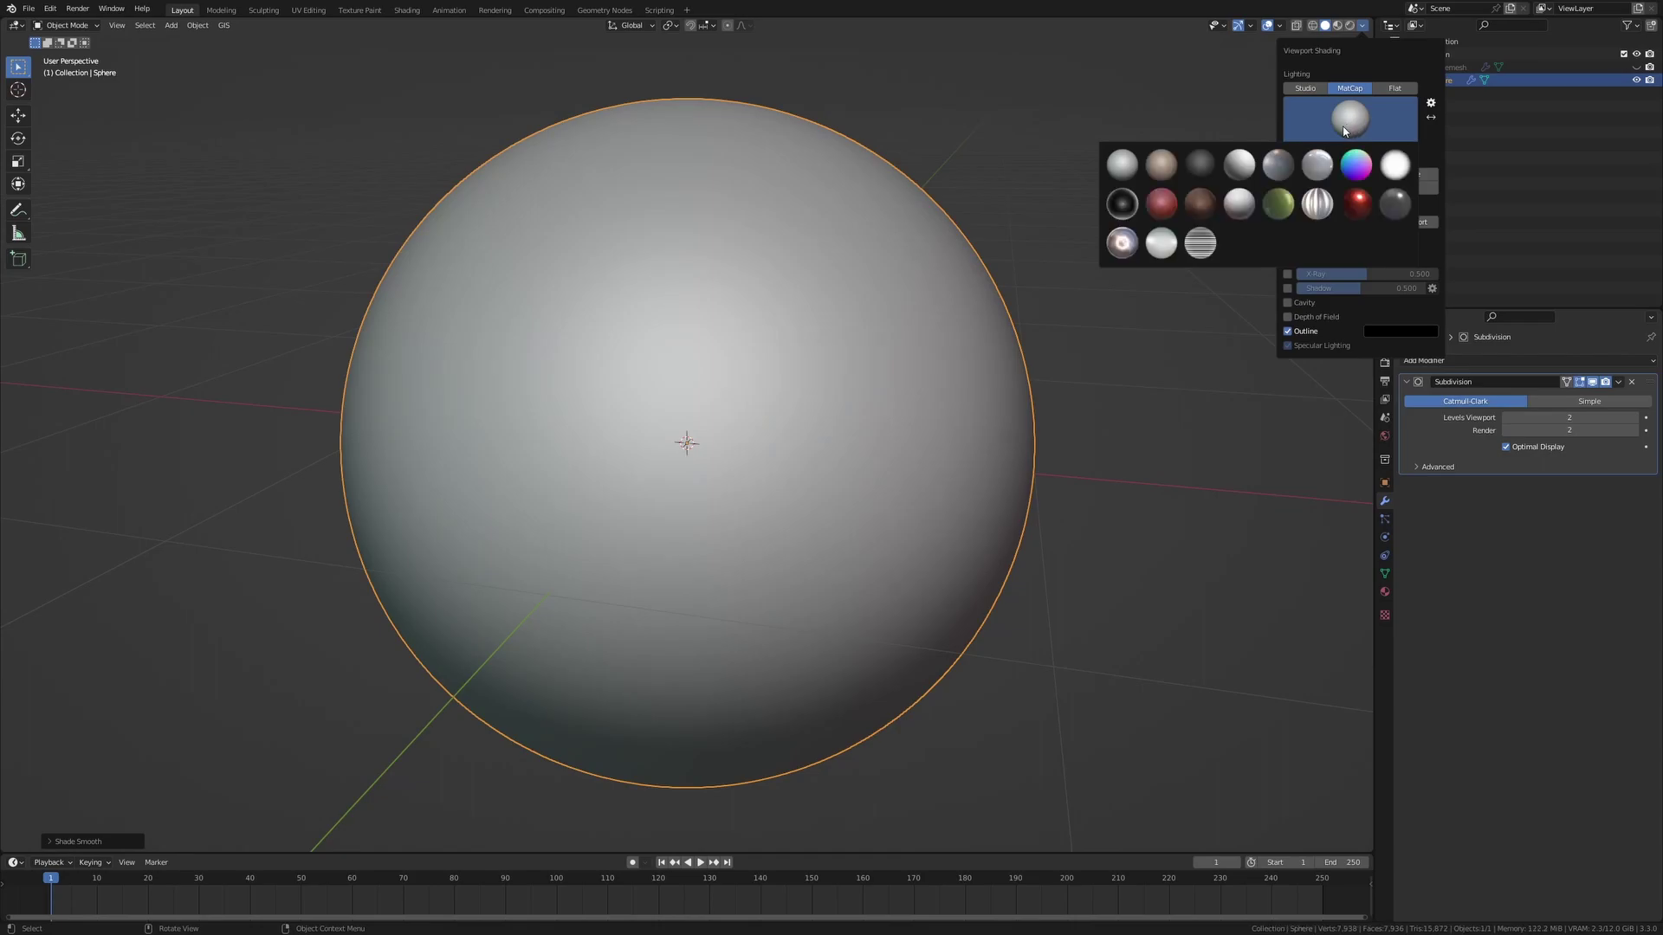
left_click(1367, 210)
middle_click_drag(809, 360, 991, 316)
key("Tab")
left_click(737, 355)
key("g")
right_click(655, 367)
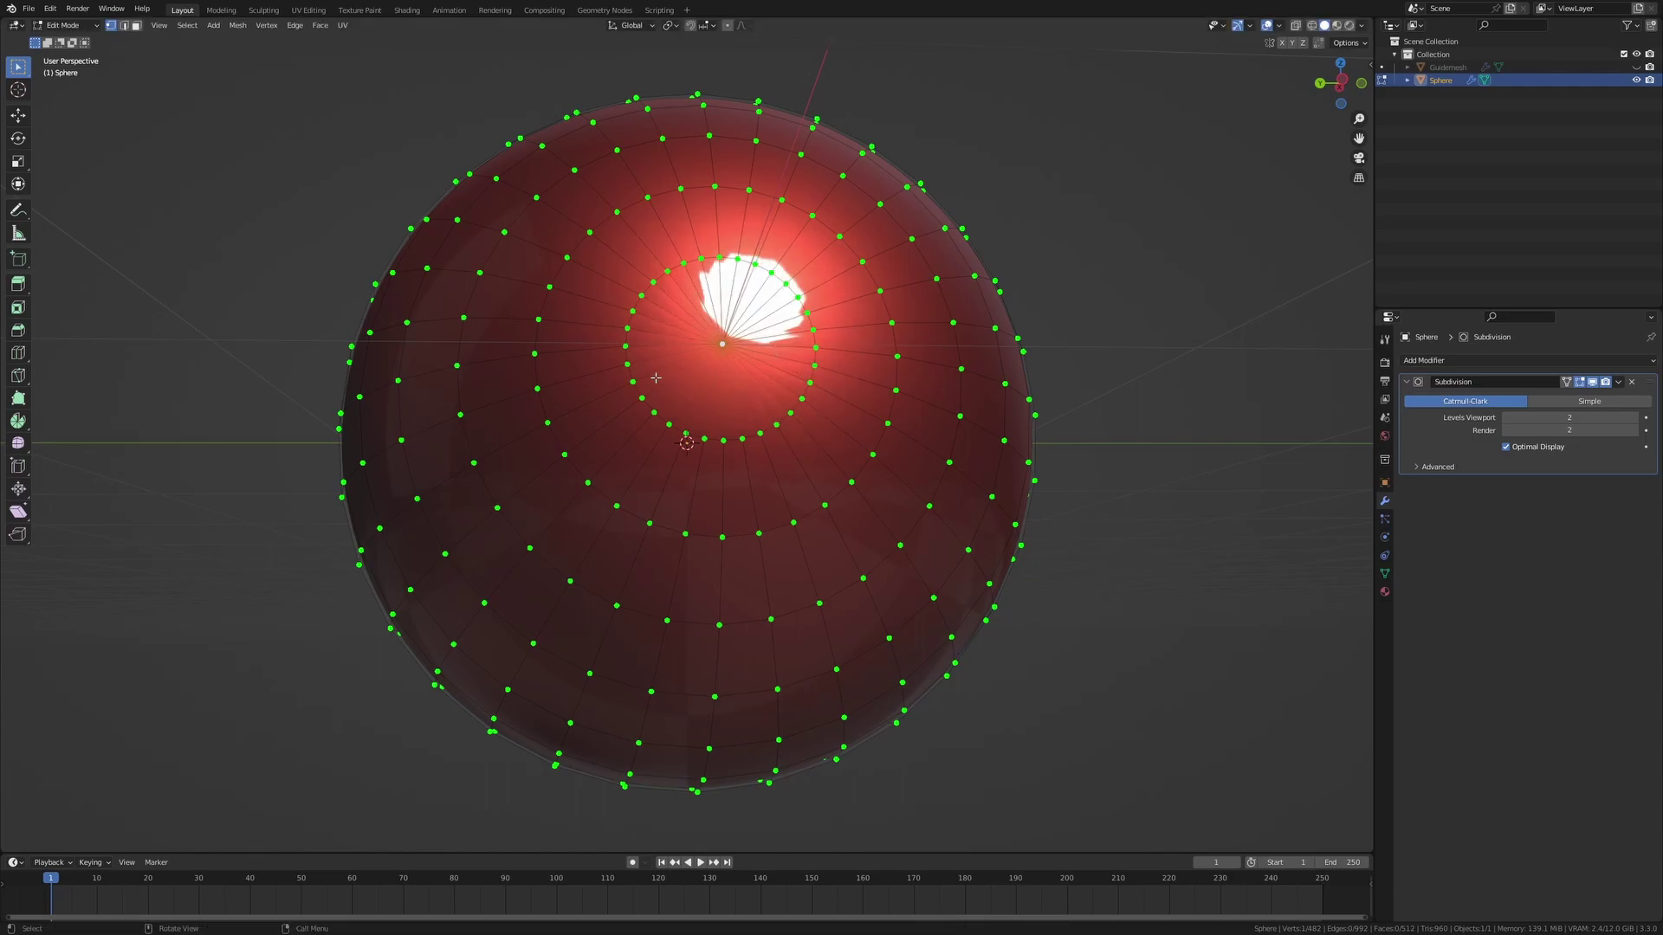
middle_click_drag(856, 325, 771, 375)
key("Tab")
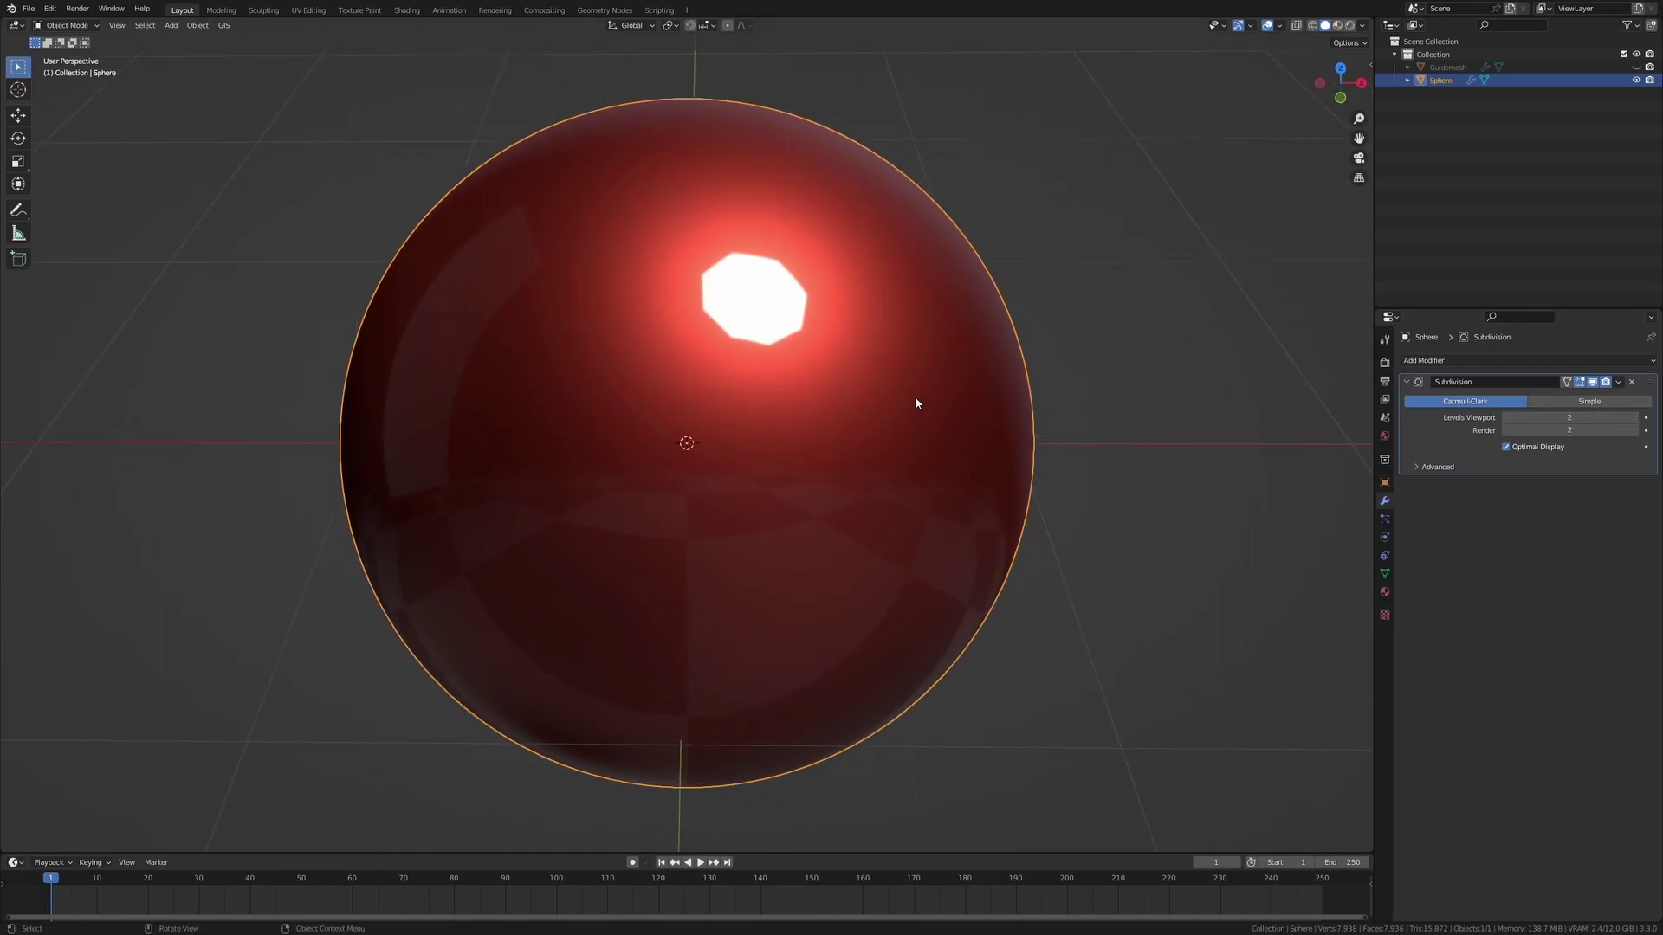
Bevel the sphere's middle vertical edge loop into a thin strip and delete its faces to leave a narrow gap
key("Tab")
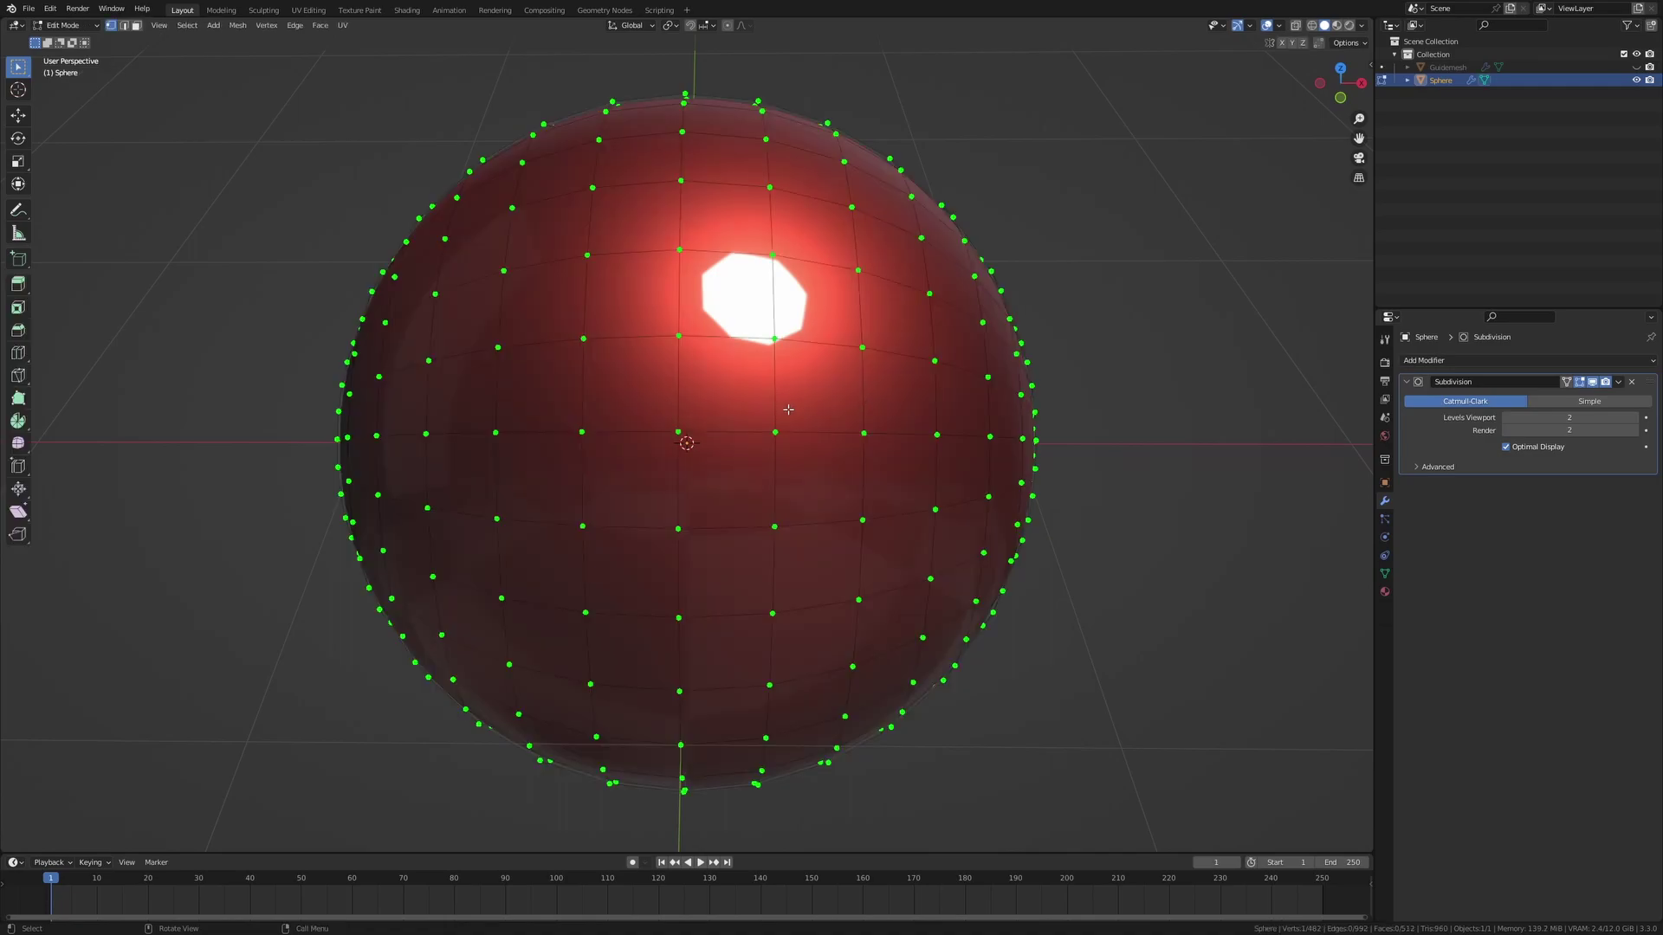
left_click(686, 389, "alt")
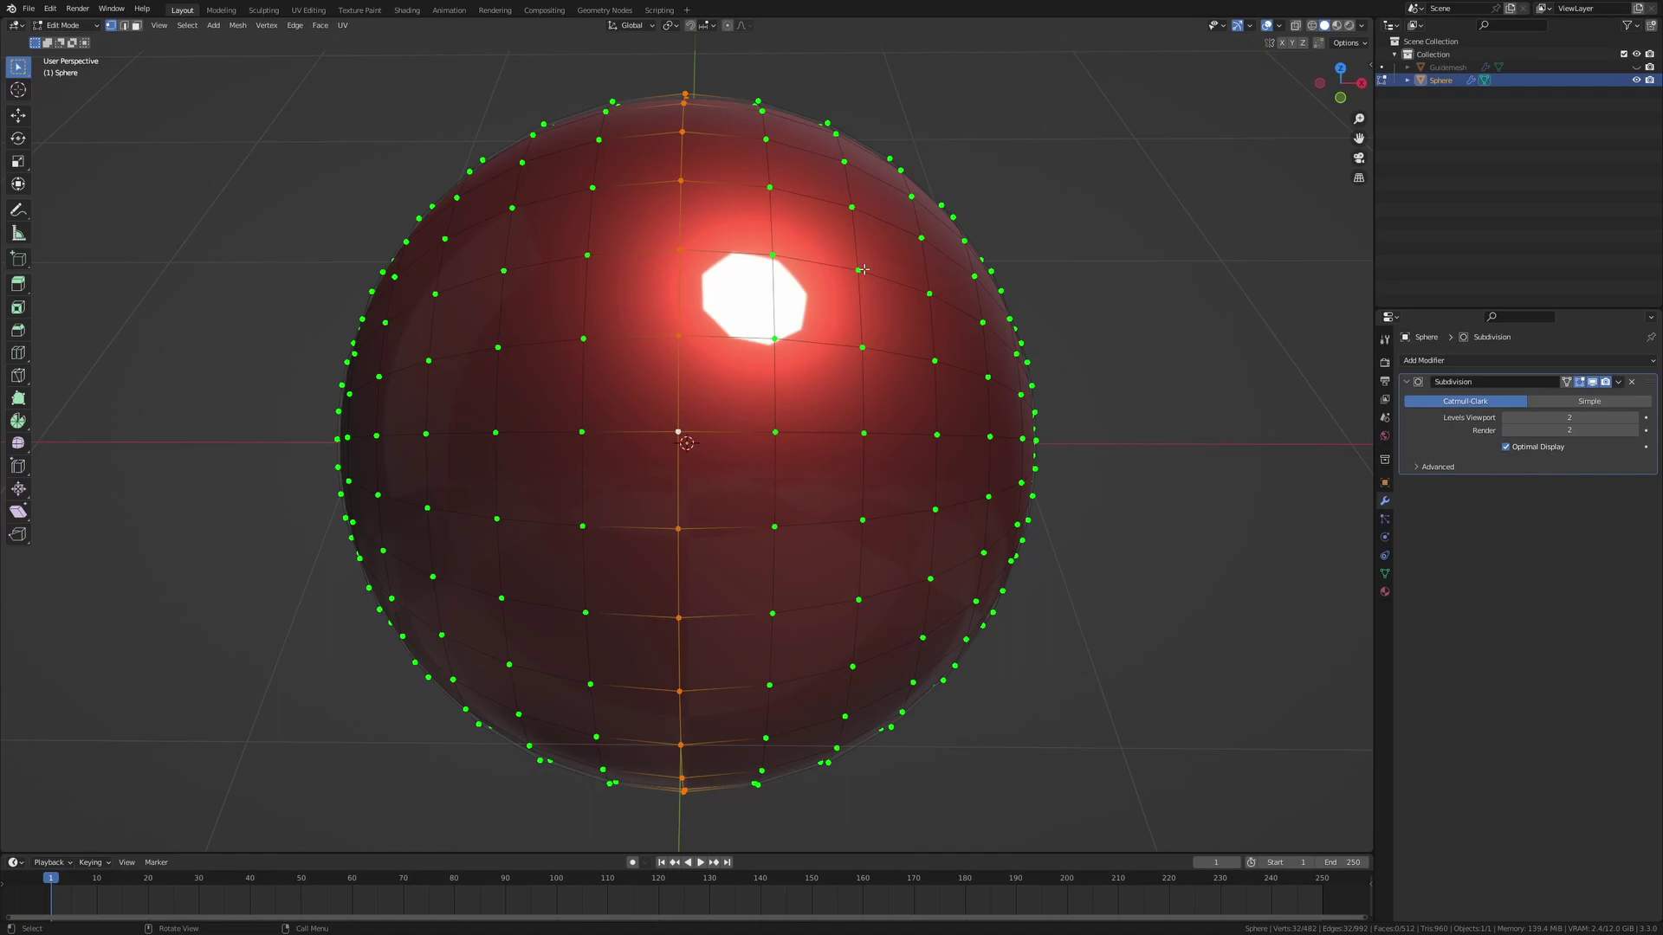
key("ctrl+b")
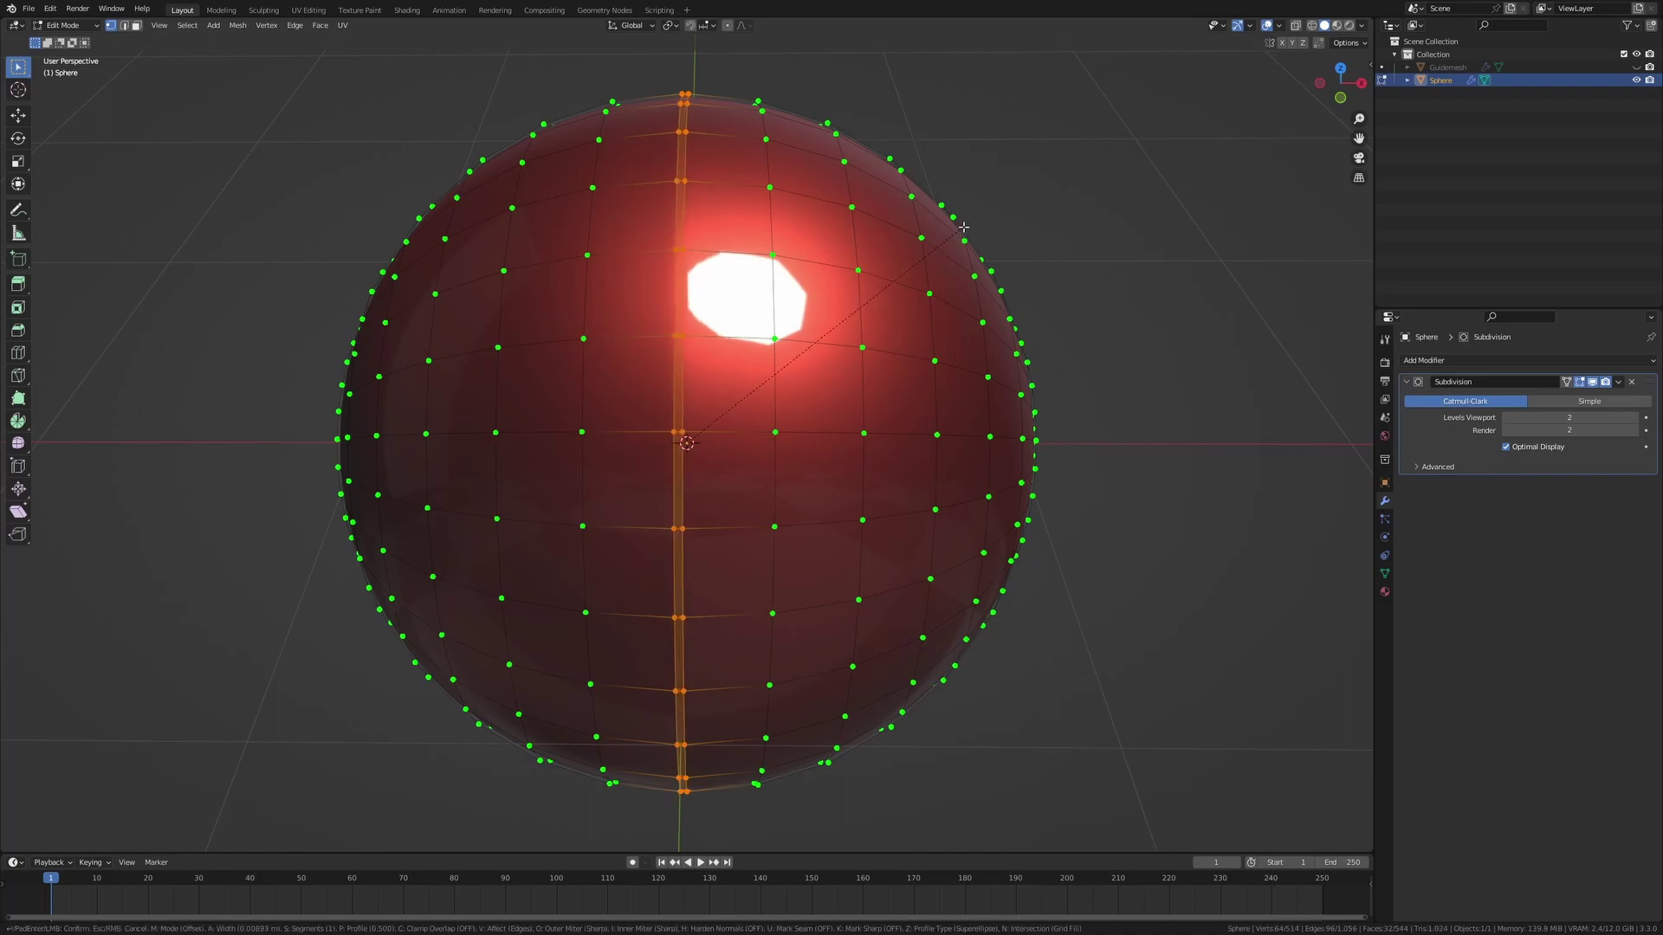
left_click(963, 227)
key("x")
left_click(917, 257)
key("Tab")
Examine the narrow gap and the shading along the sphere's middle seam from several angles
mouse_move(788, 296)
middle_mouse_down()
mouse_move(773, 300)
mouse_move(788, 246)
mouse_move(803, 289)
mouse_move(774, 261)
mouse_move(794, 303)
middle_mouse_up()
scroll(799, 270, "up", 2)
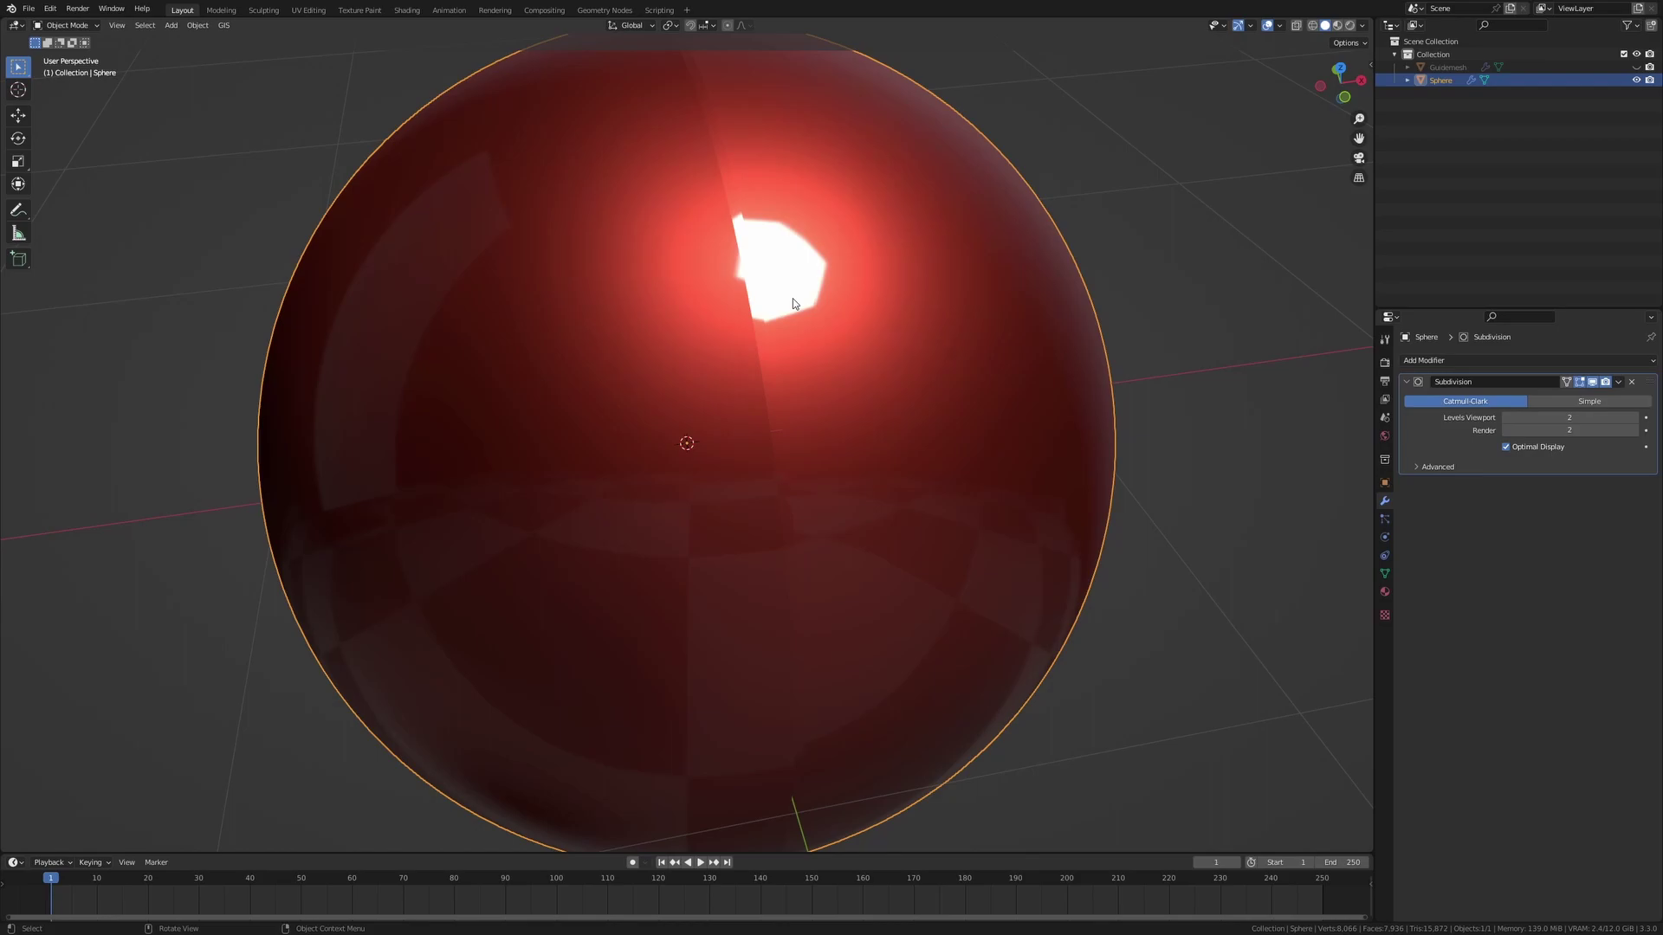
scroll(793, 303, "down", 1)
middle_click_drag(793, 303, 698, 305)
scroll(775, 247, "up", 1)
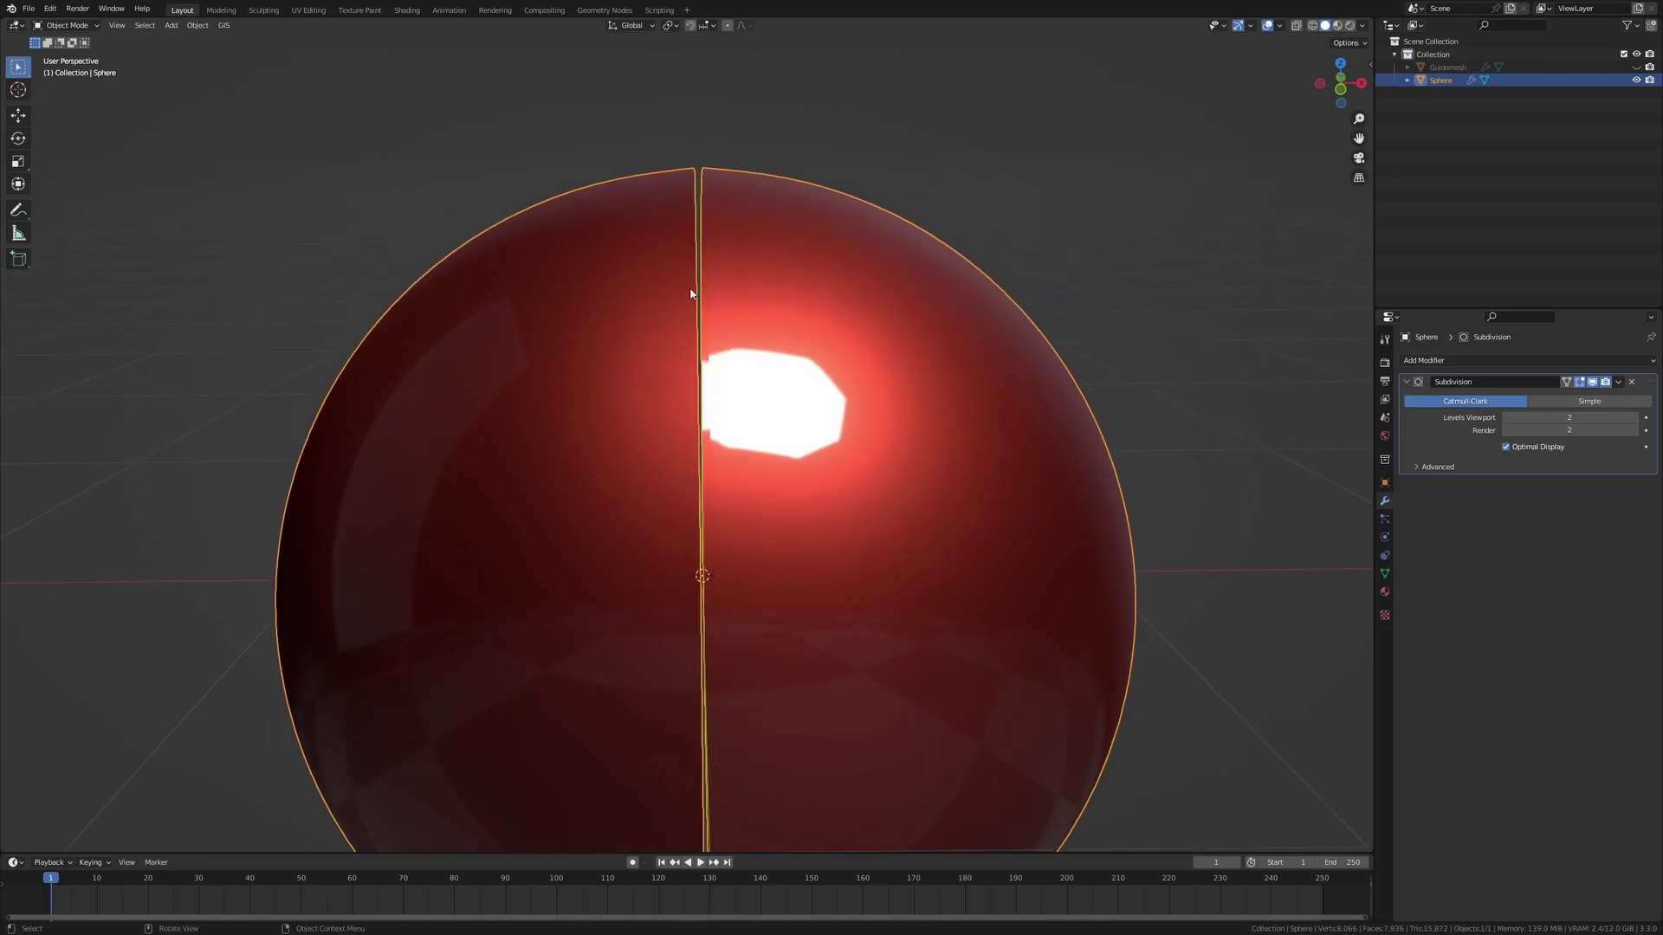
middle_click_drag(716, 175, 716, 223)
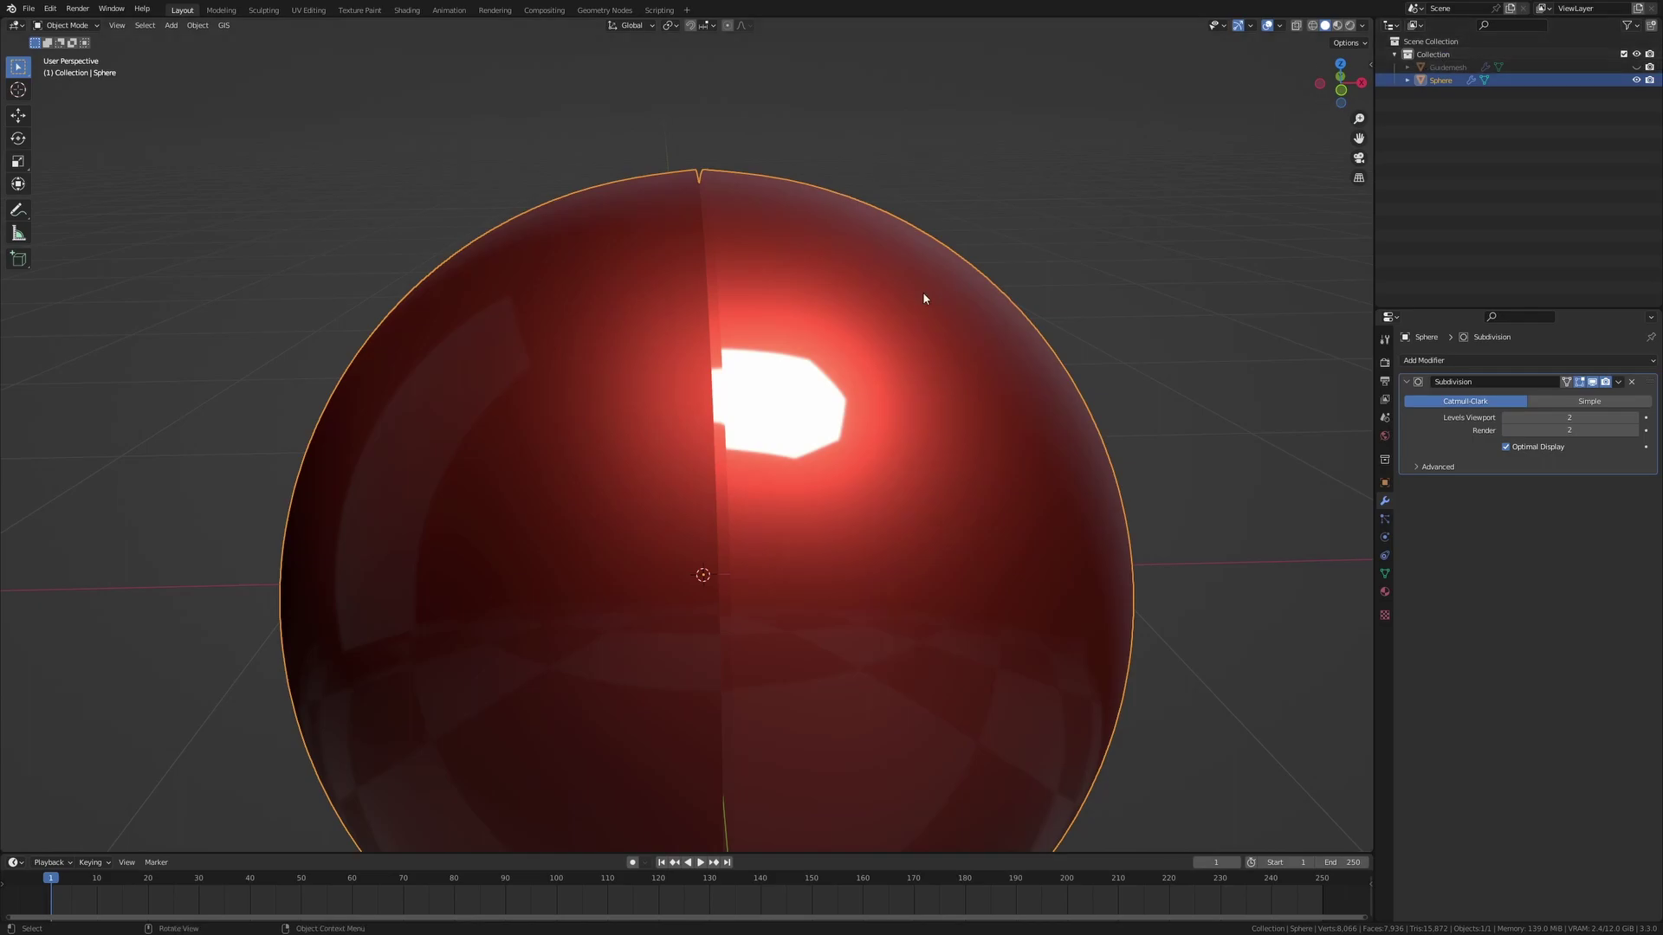
Select the open edge loop of the sphere's right half, fill it with a cap face and inset the cap twice
scroll(923, 299, "up", 2)
key("Tab")
key("a")
key("alt+a")
left_click(764, 364, "alt")
mouse_move(778, 333)
middle_mouse_down()
mouse_move(757, 363)
mouse_move(766, 348)
middle_mouse_up()
key("f")
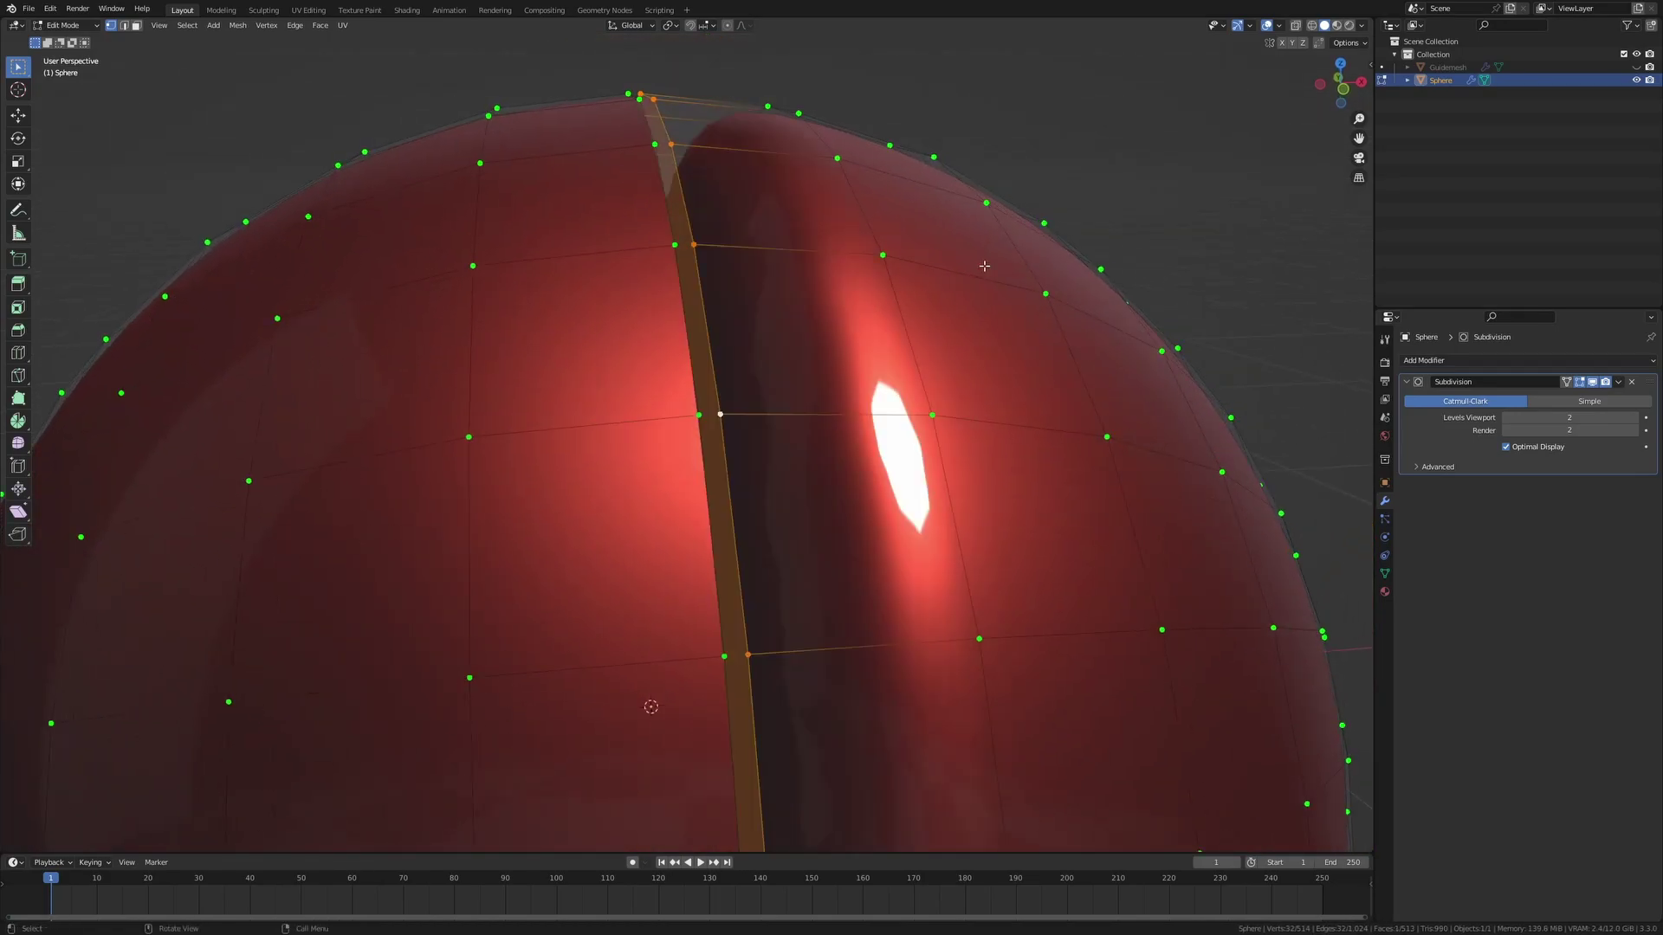
key("i")
left_click(886, 298)
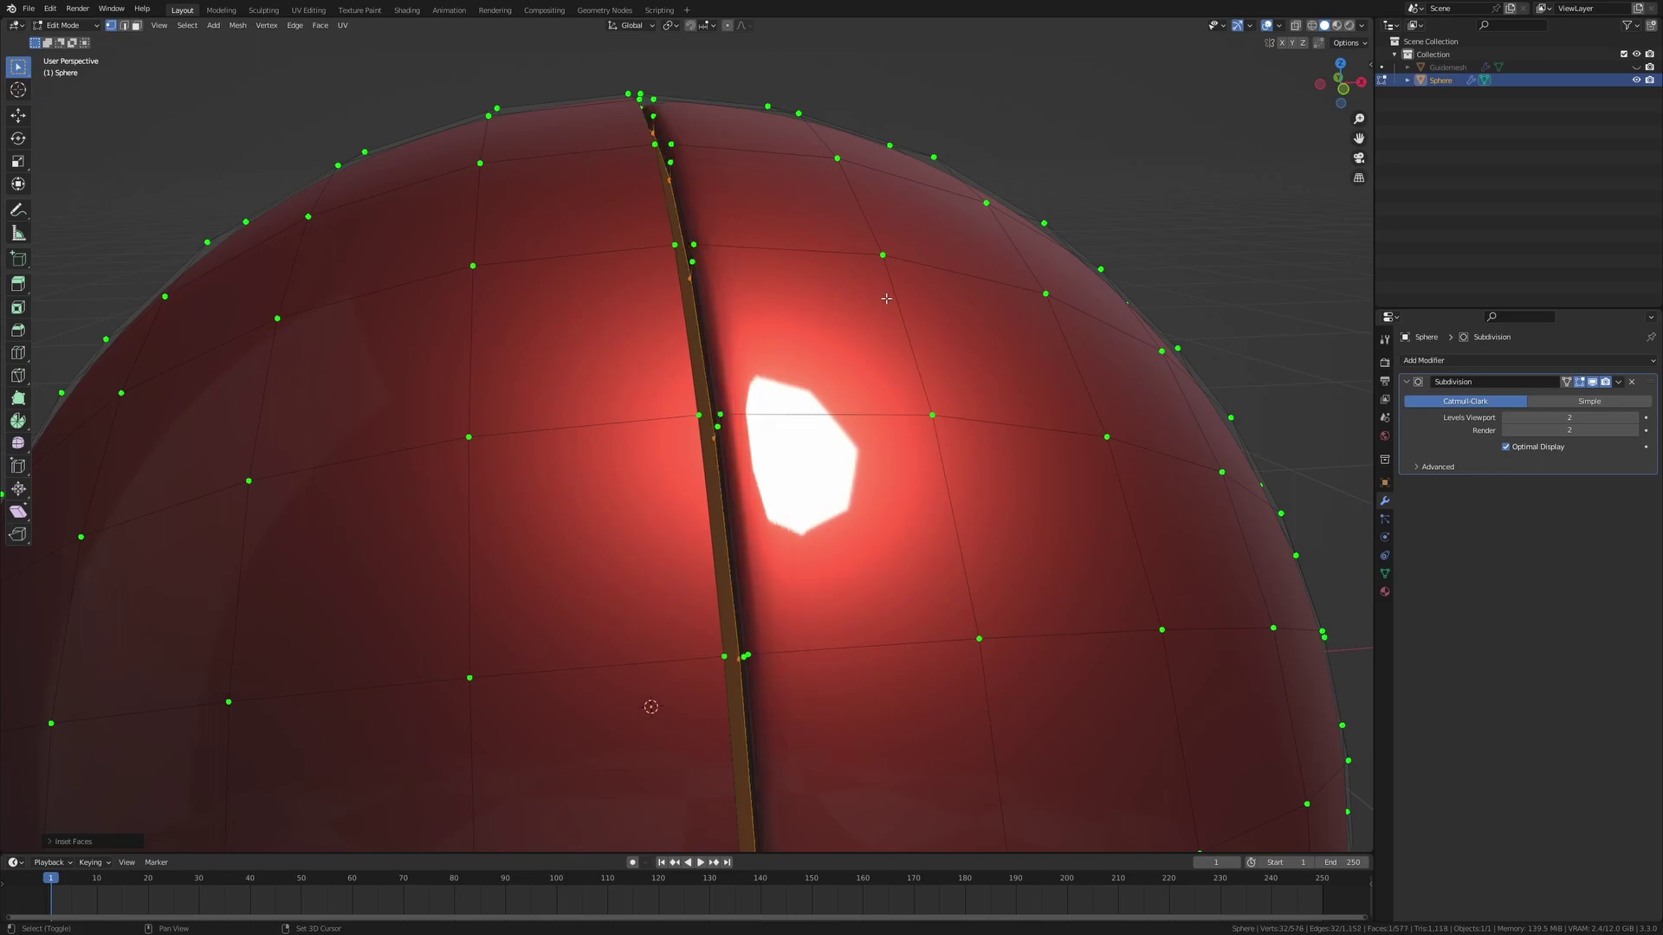
Add two support edge loops close to the gap on each half of the sphere
key("ctrl+r")
left_click(754, 253)
left_click(731, 260)
key("ctrl+r")
left_click(652, 258)
left_click(651, 260)
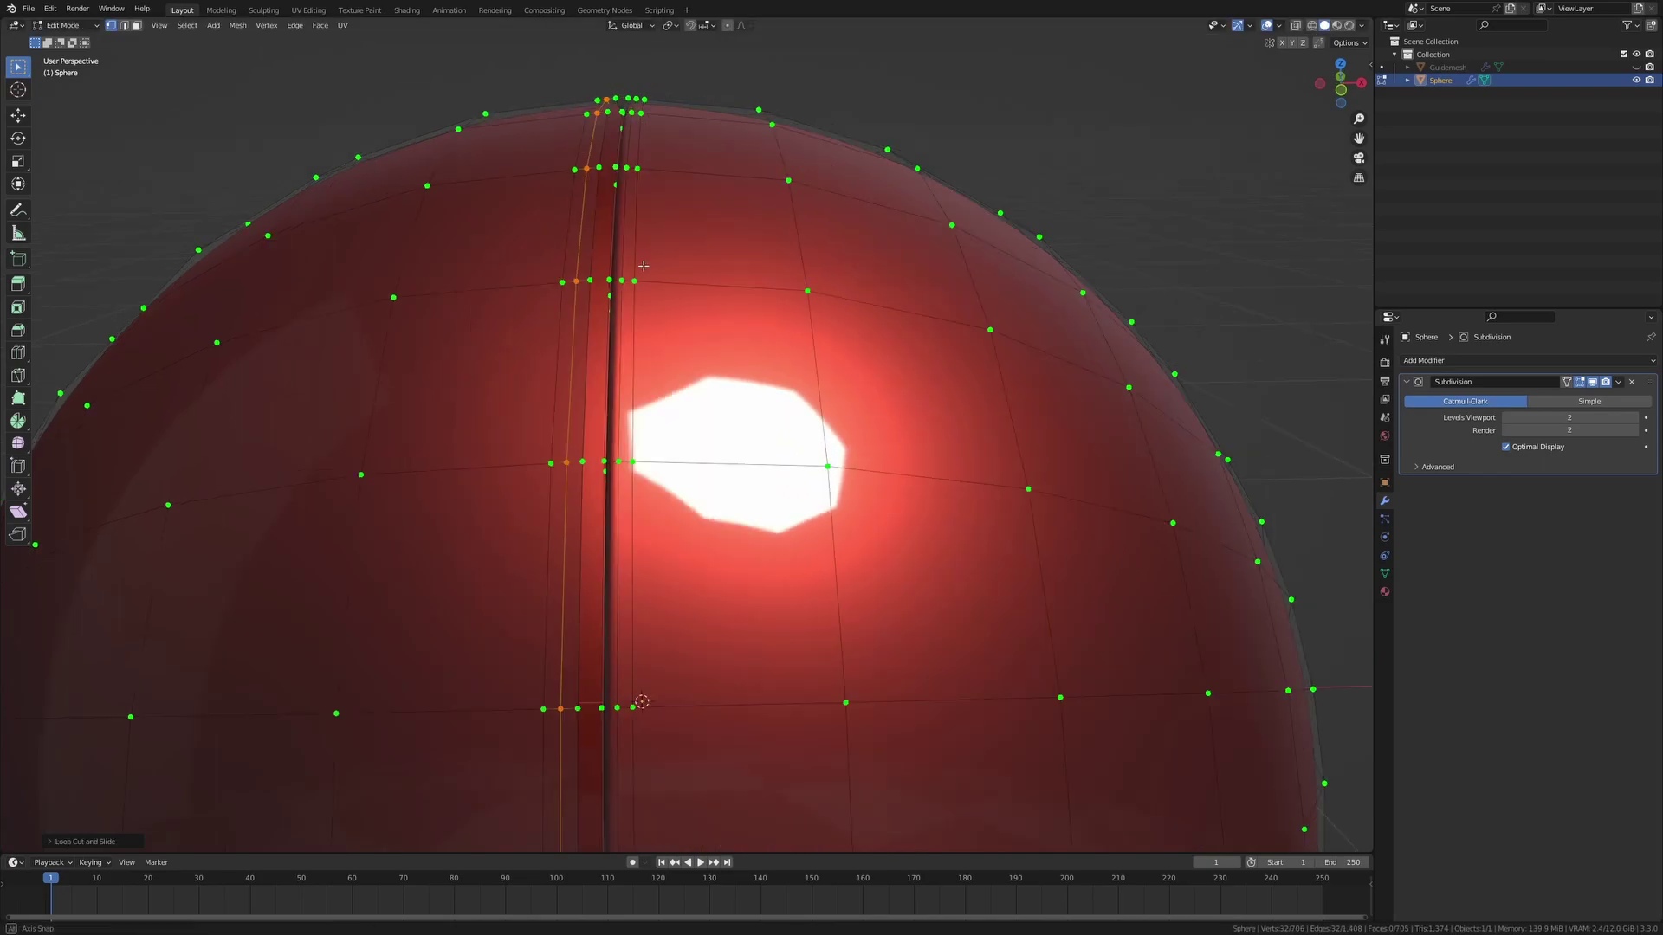
Fill the open edge loop of the sphere's left half and inset the new cap face twice
left_click(589, 320, "alt")
key("f")
key("i")
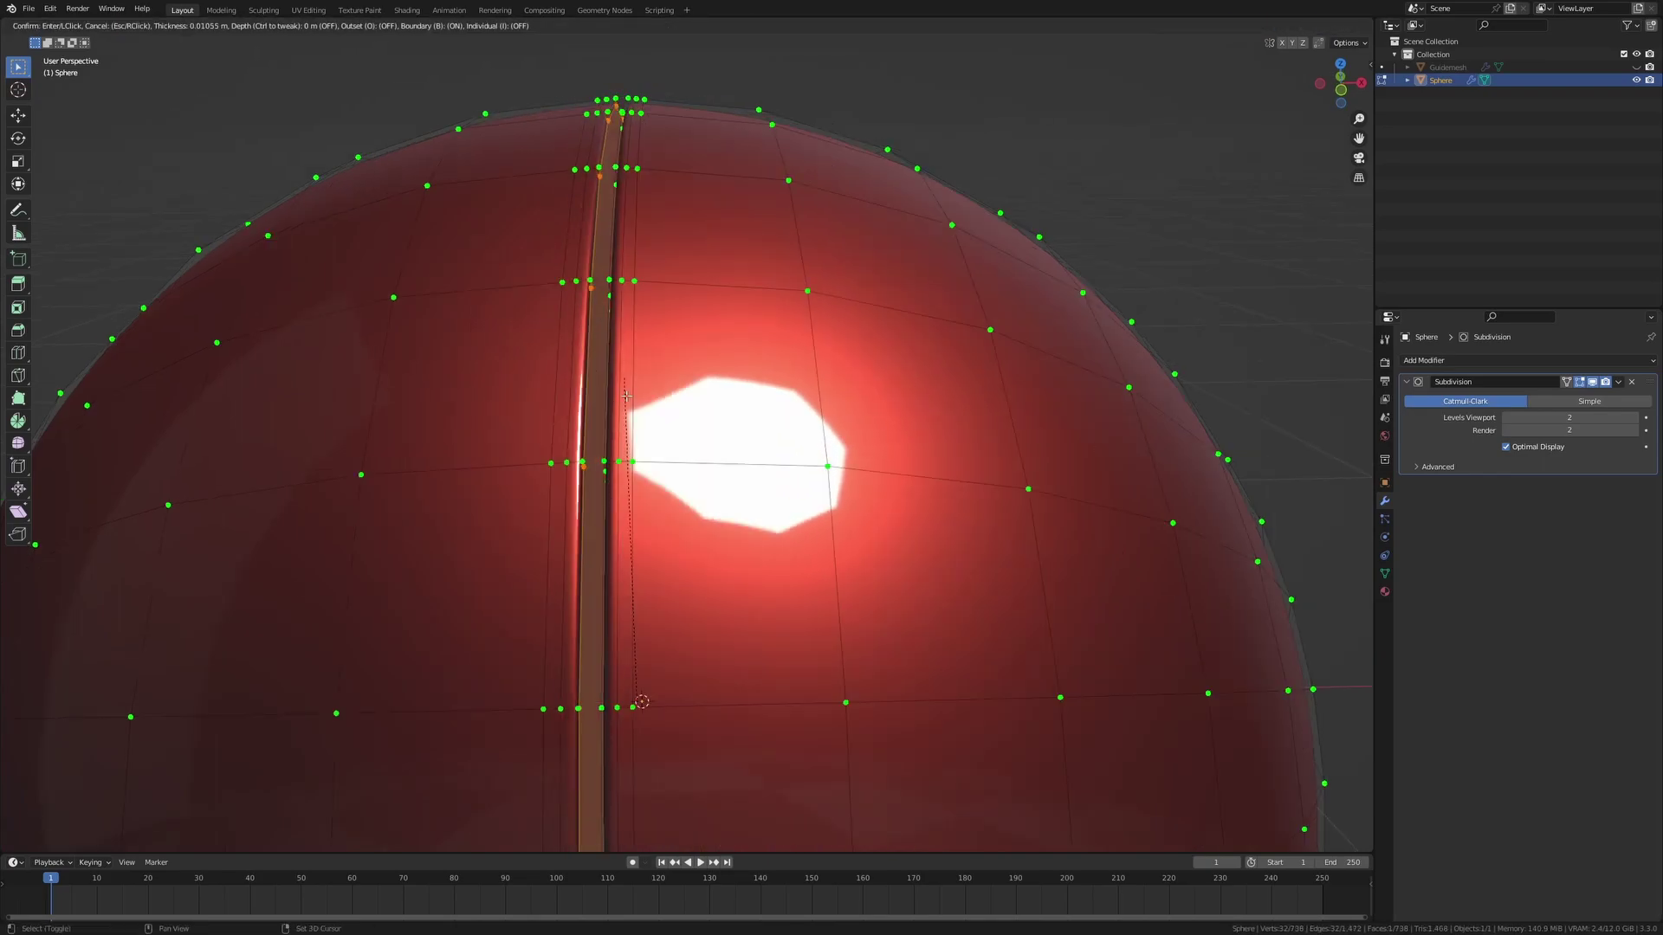
left_click(625, 386)
scroll(626, 385, "down", 6)
key("Tab")
middle_click_drag(626, 386, 731, 335)
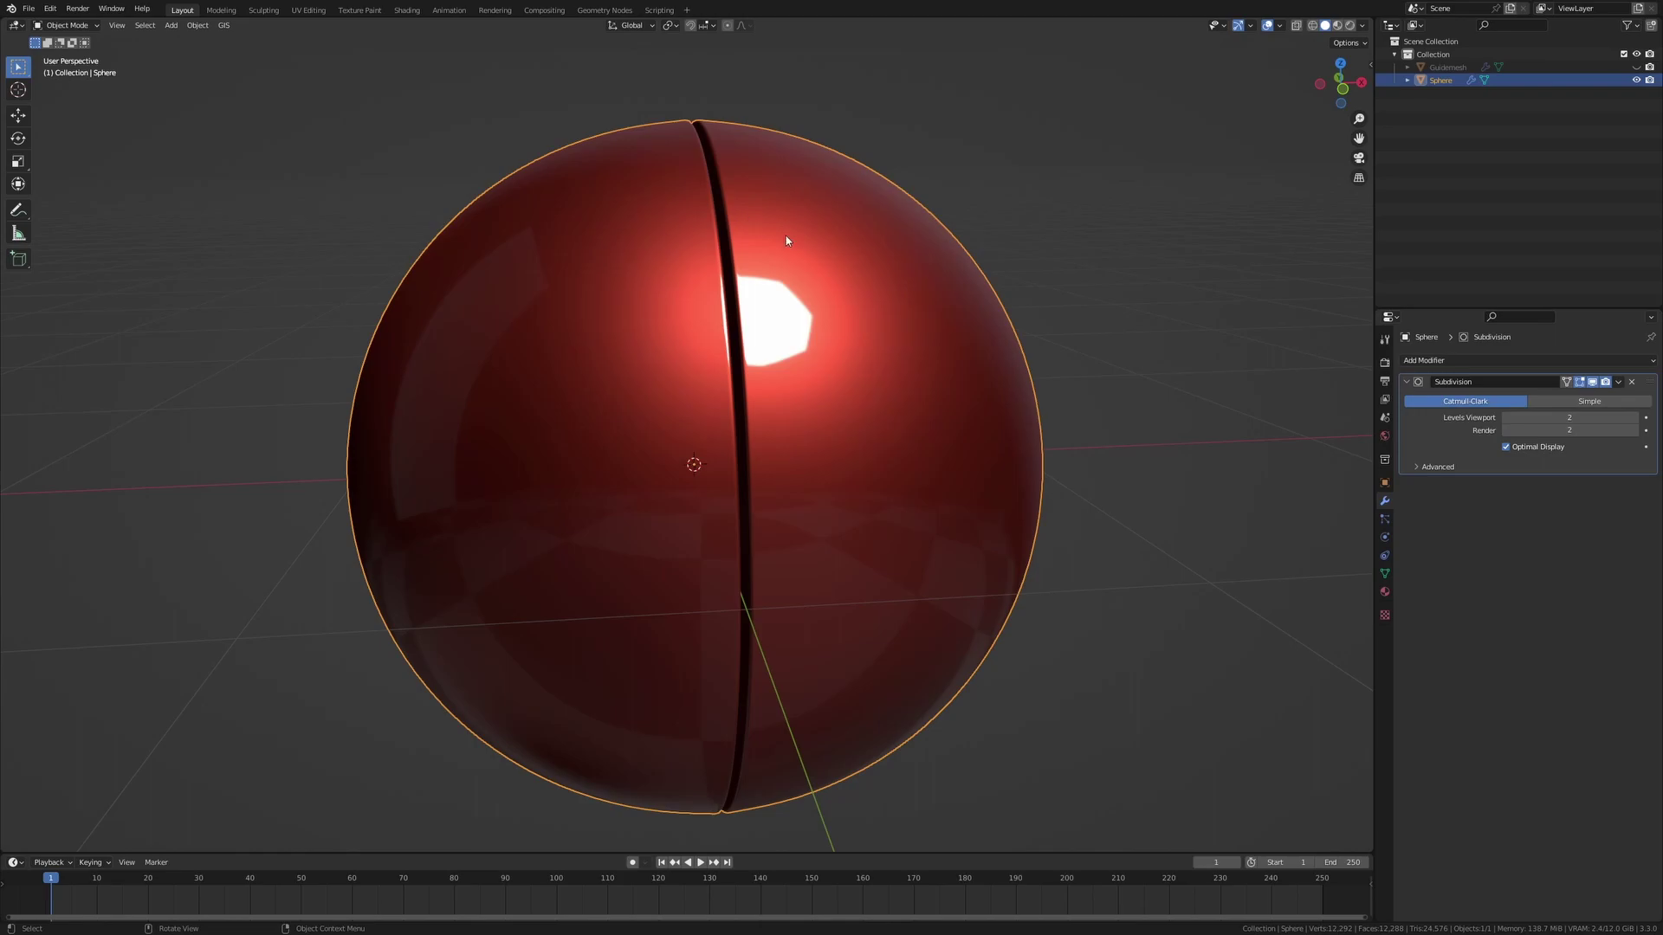
Add a Shrinkwrap modifier to the sphere with Guidemesh as its target
left_click(1508, 360)
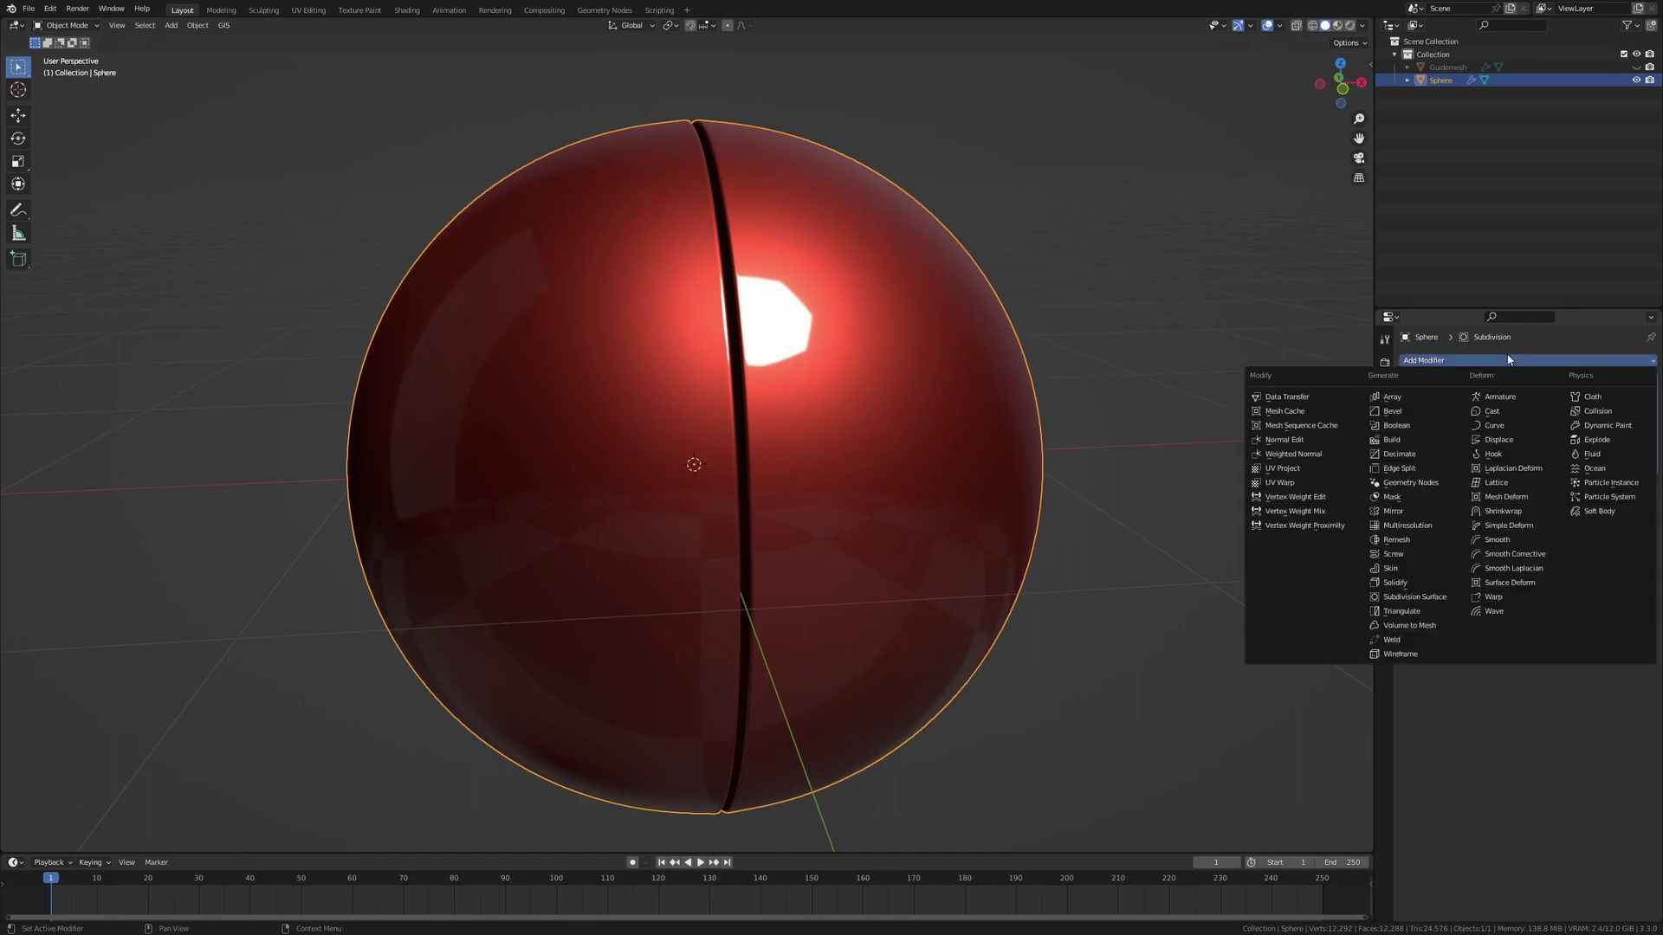
left_click(1508, 515)
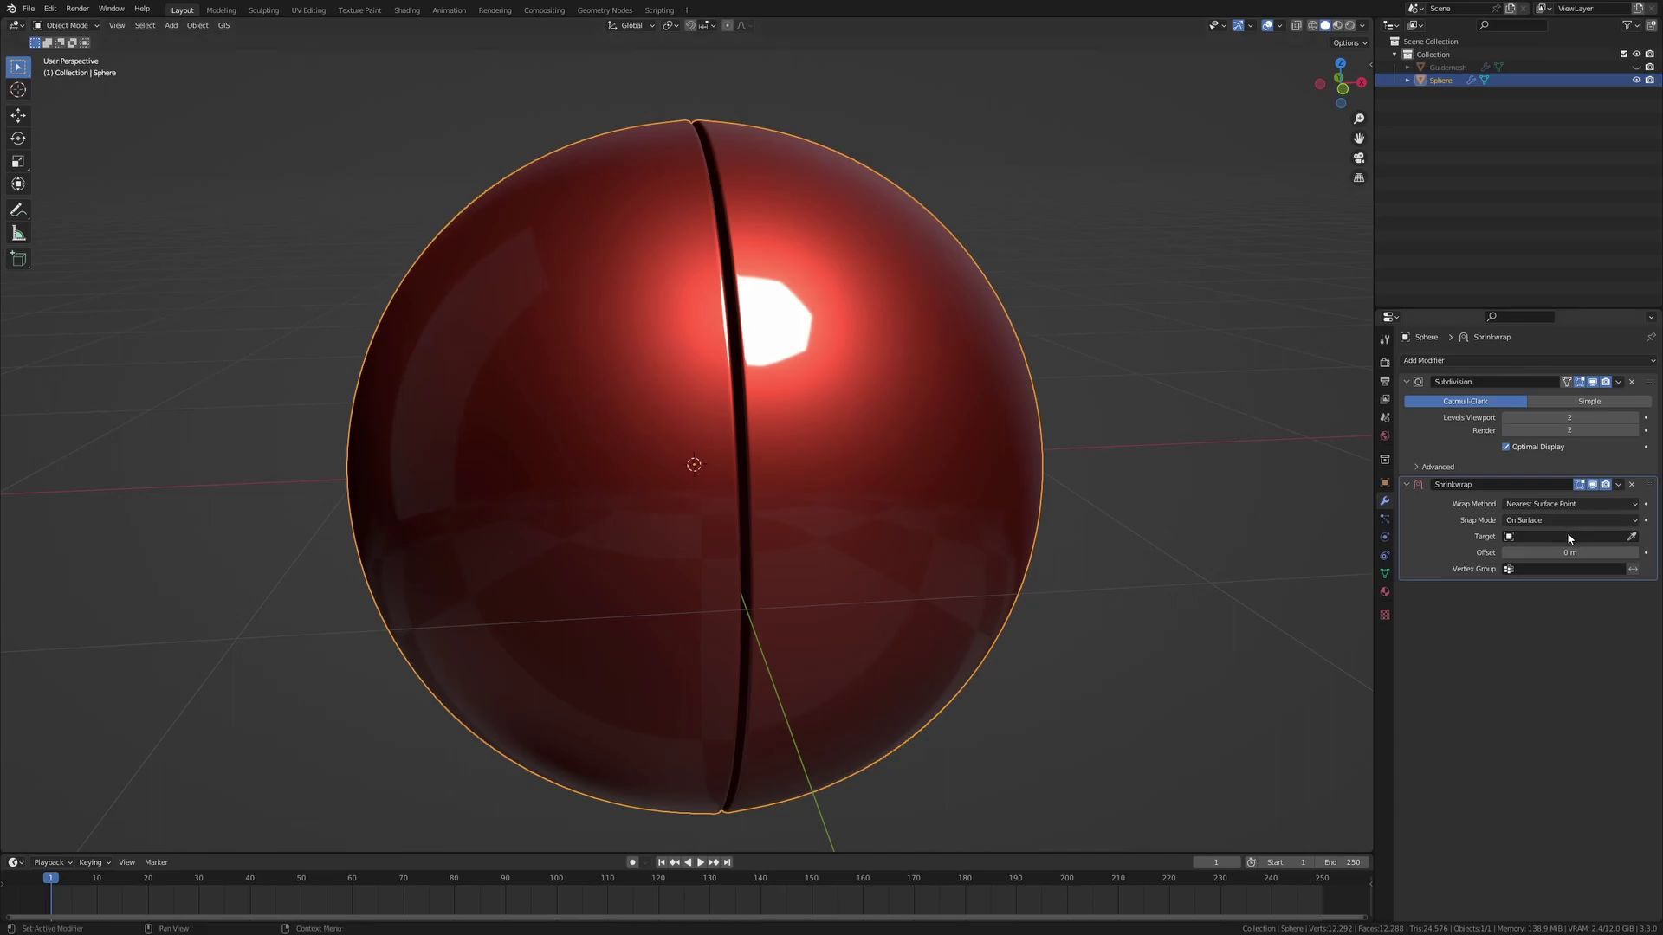
left_click(1568, 536)
left_click(1559, 555)
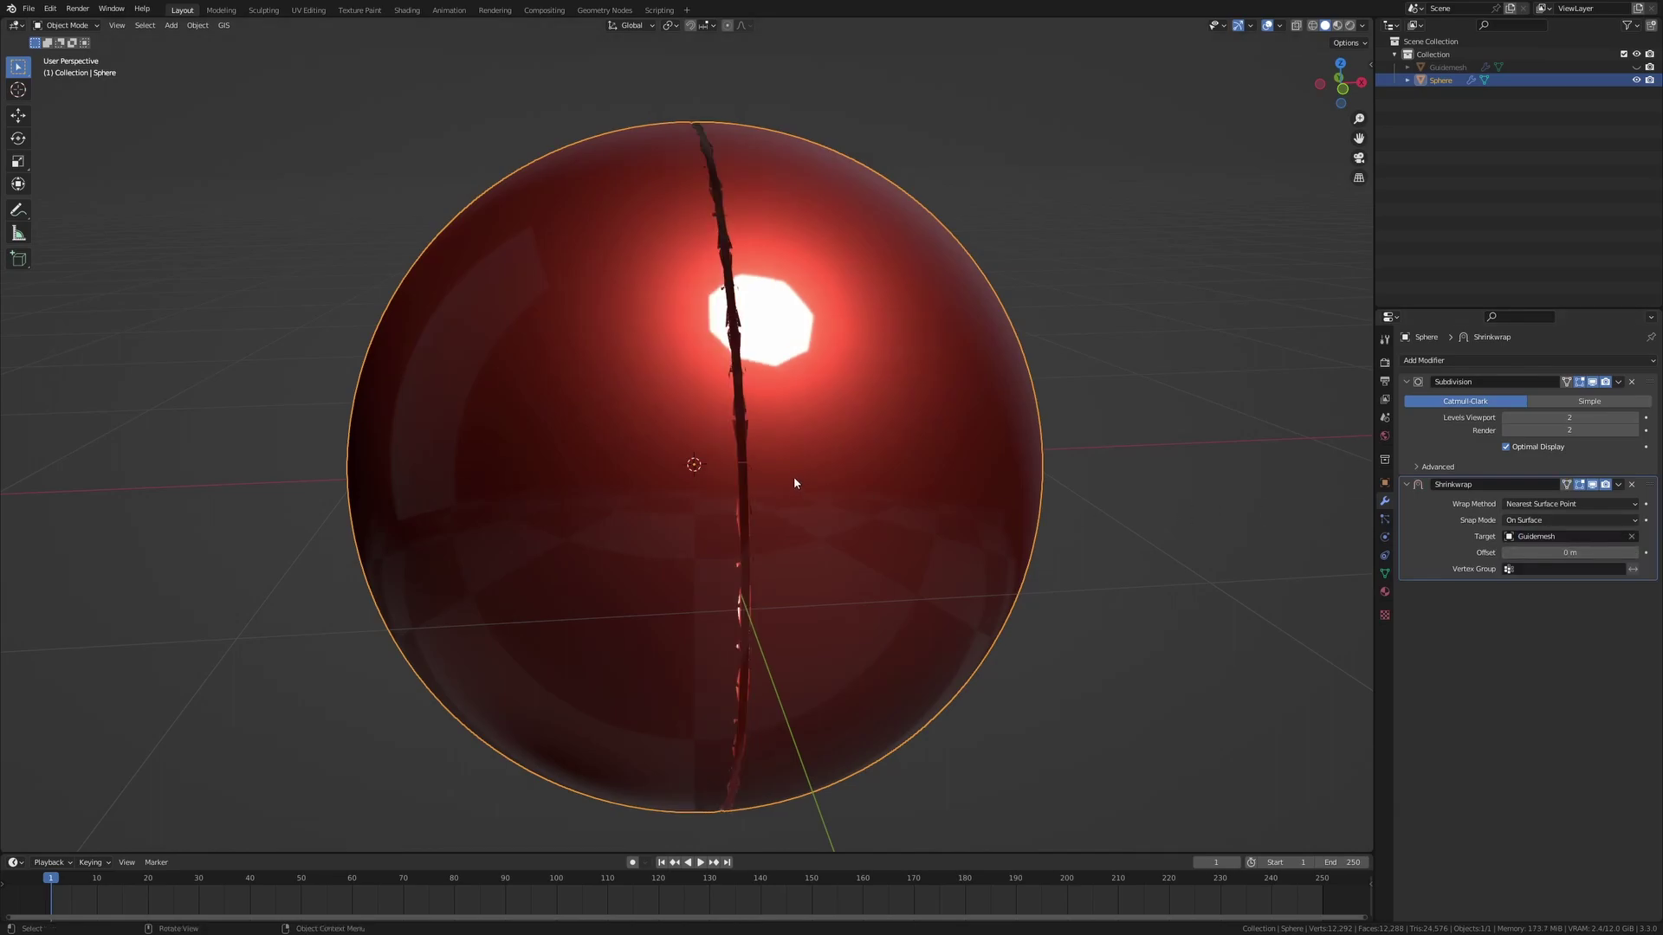
Examine the shading and distorted geometry along the gap with the Shrinkwrap modifier toggled, in object and edit mode
middle_click_drag(809, 472, 825, 463)
scroll(825, 465, "up", 1)
left_click(1591, 485)
left_click(1592, 485)
middle_click_drag(843, 318, 767, 321)
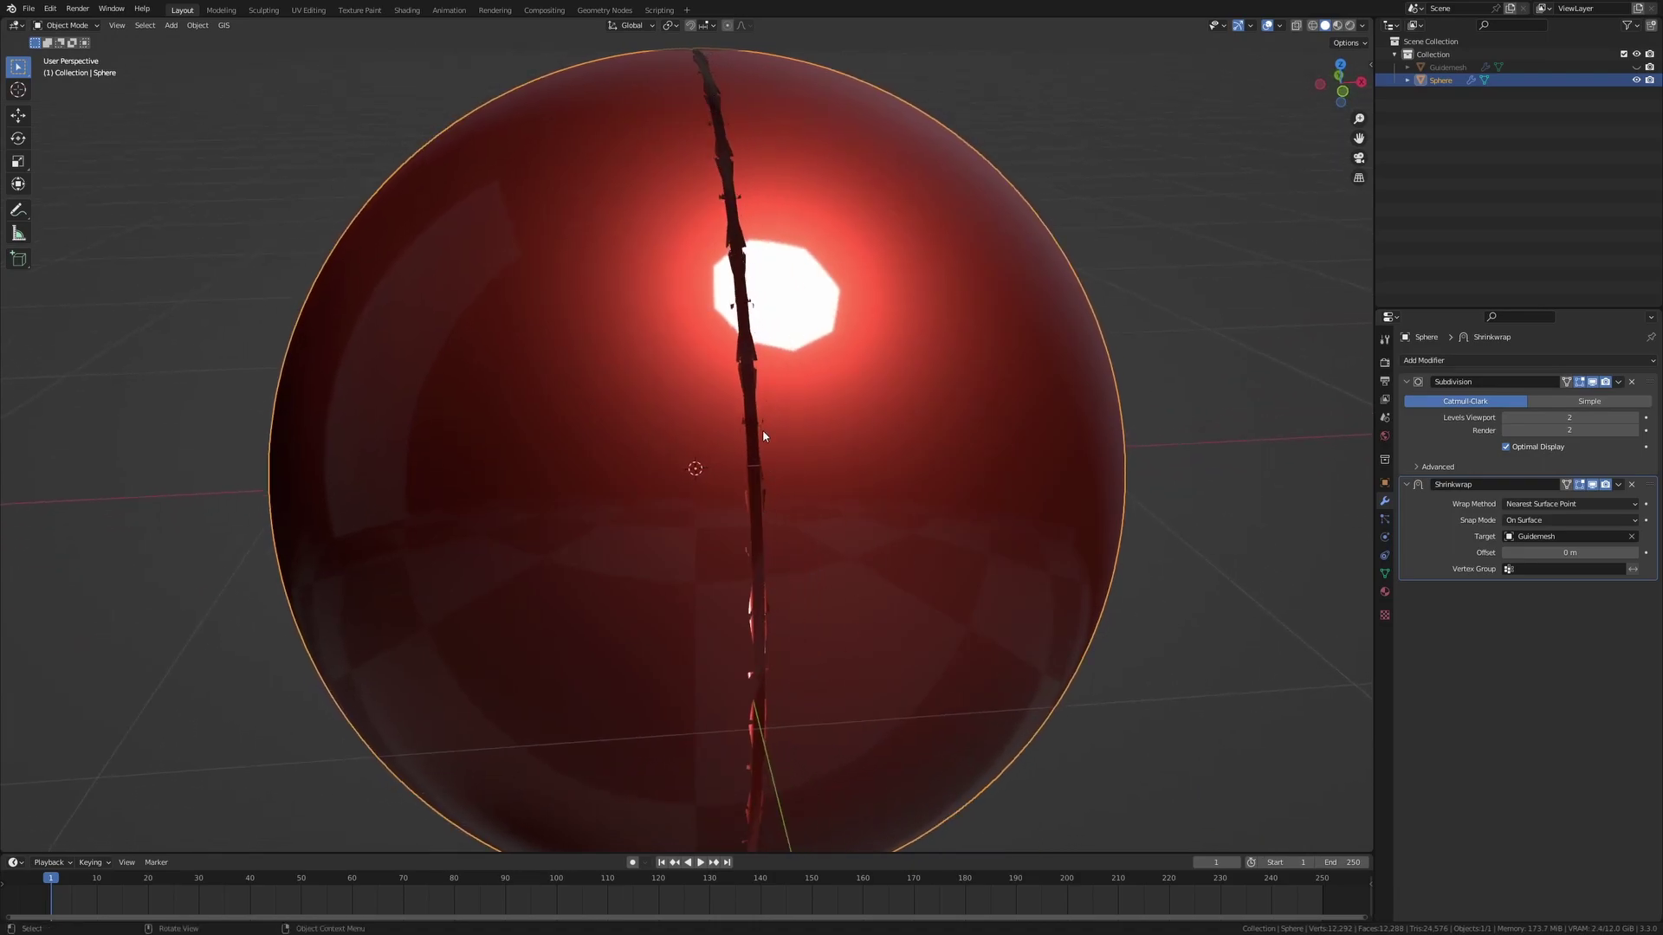
scroll(762, 429, "down", 2)
scroll(770, 403, "up", 2)
key("Tab")
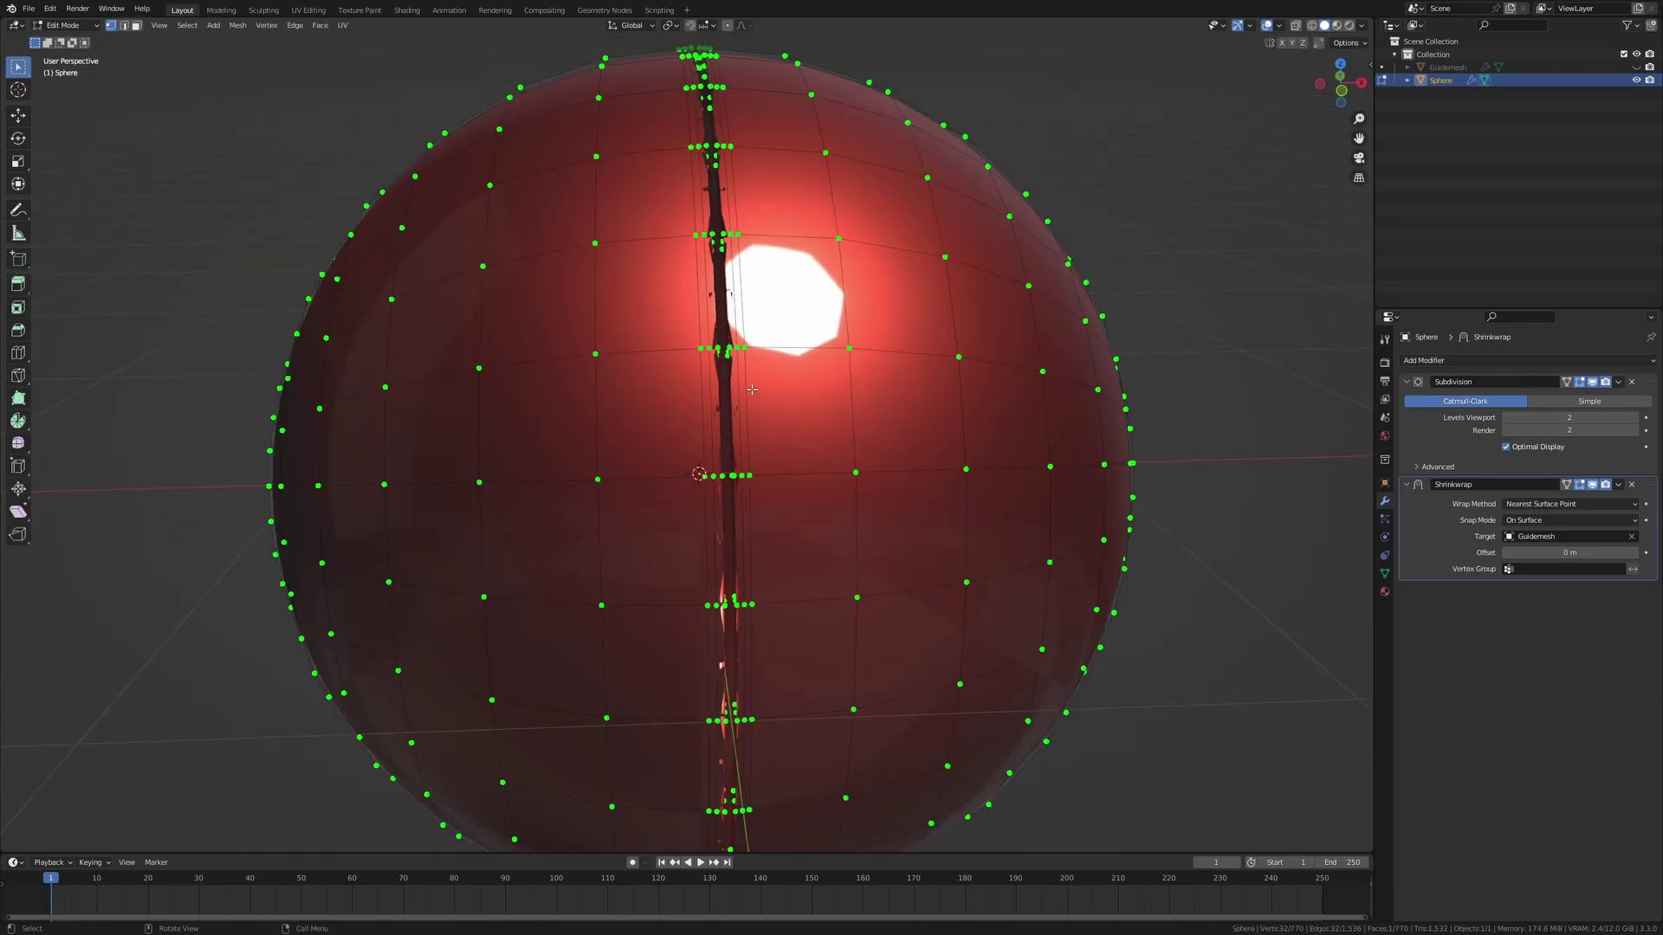
scroll(763, 364, "up", 8)
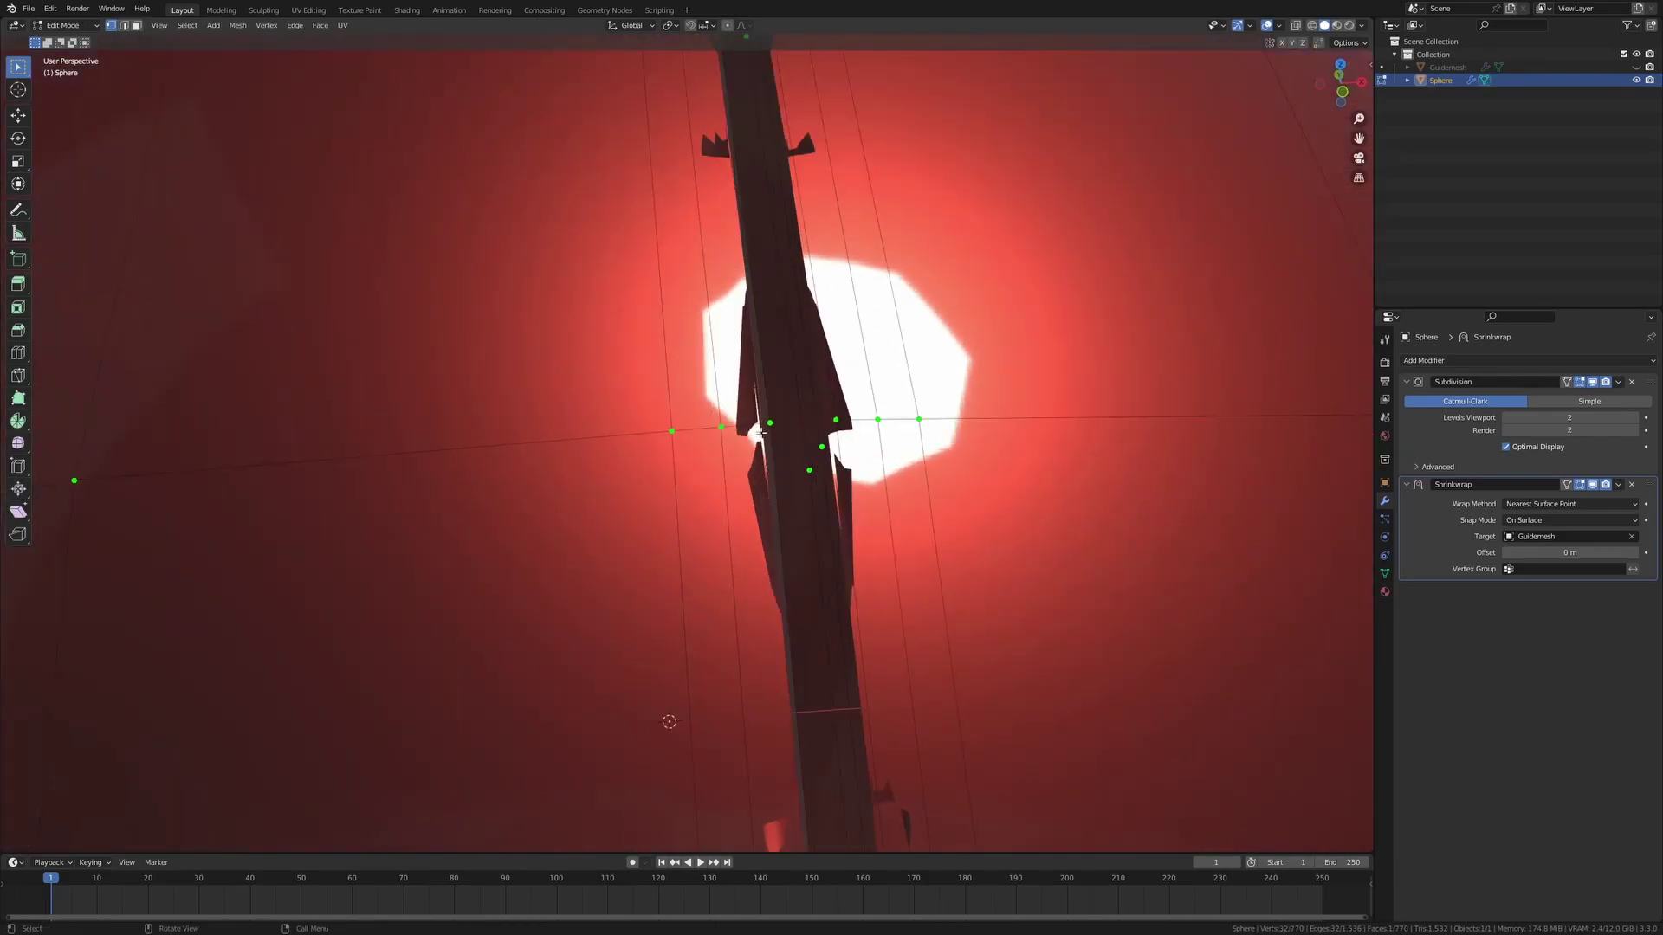
scroll(738, 413, "down", 5)
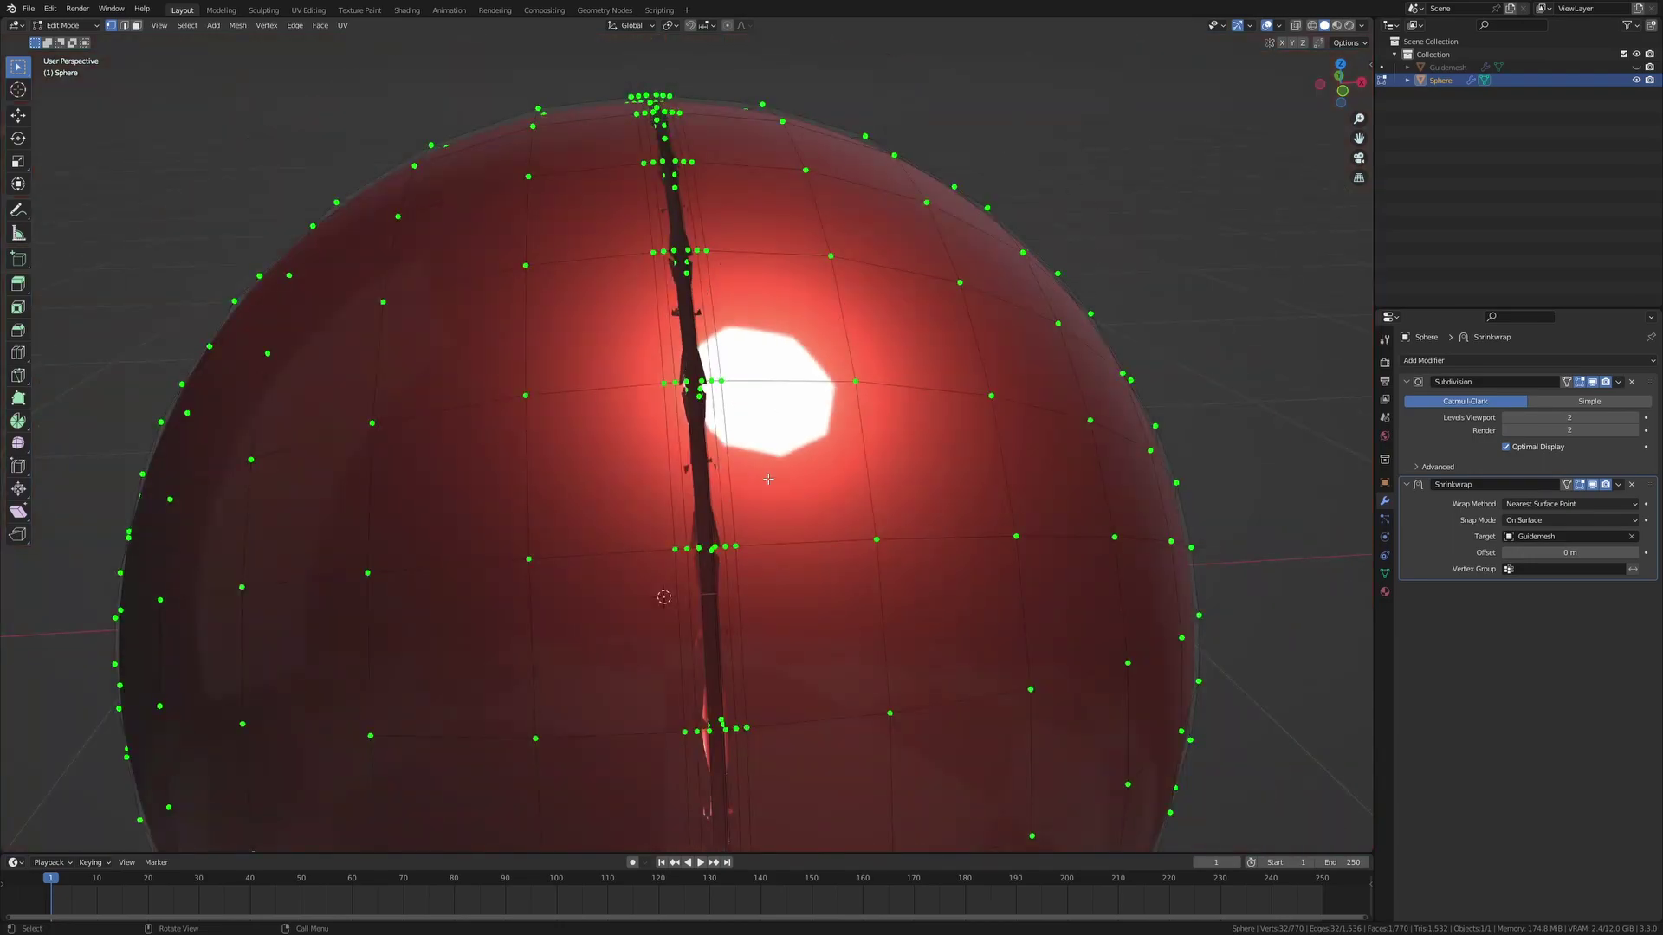
scroll(822, 412, "up", 6)
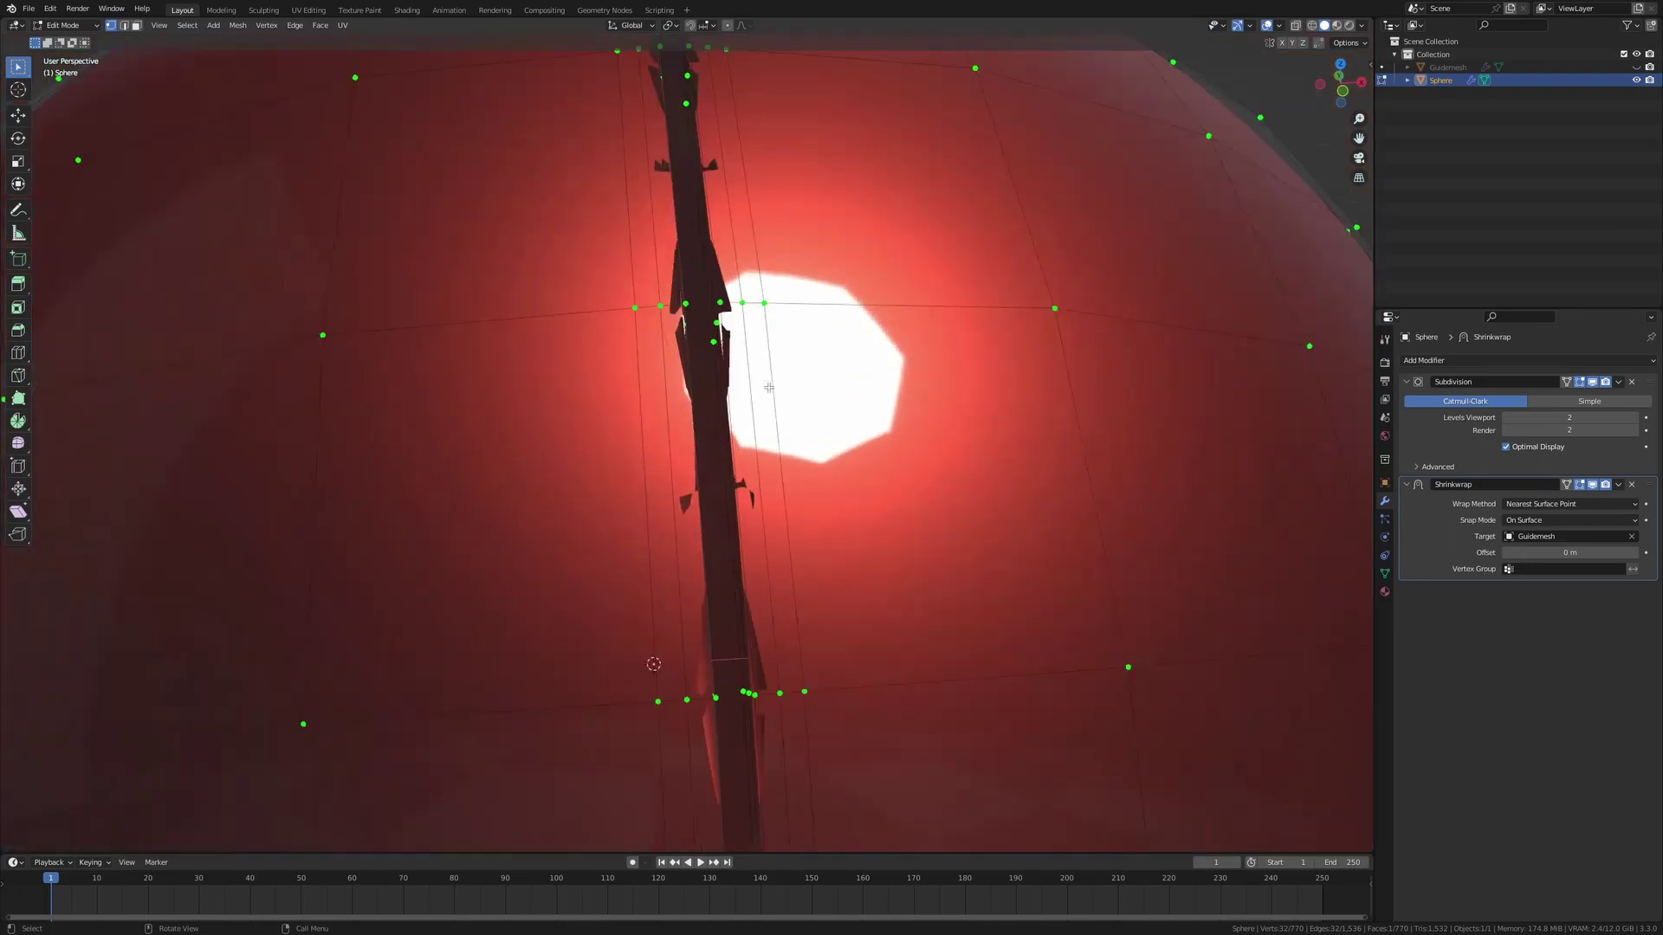
scroll(822, 412, "down", 5)
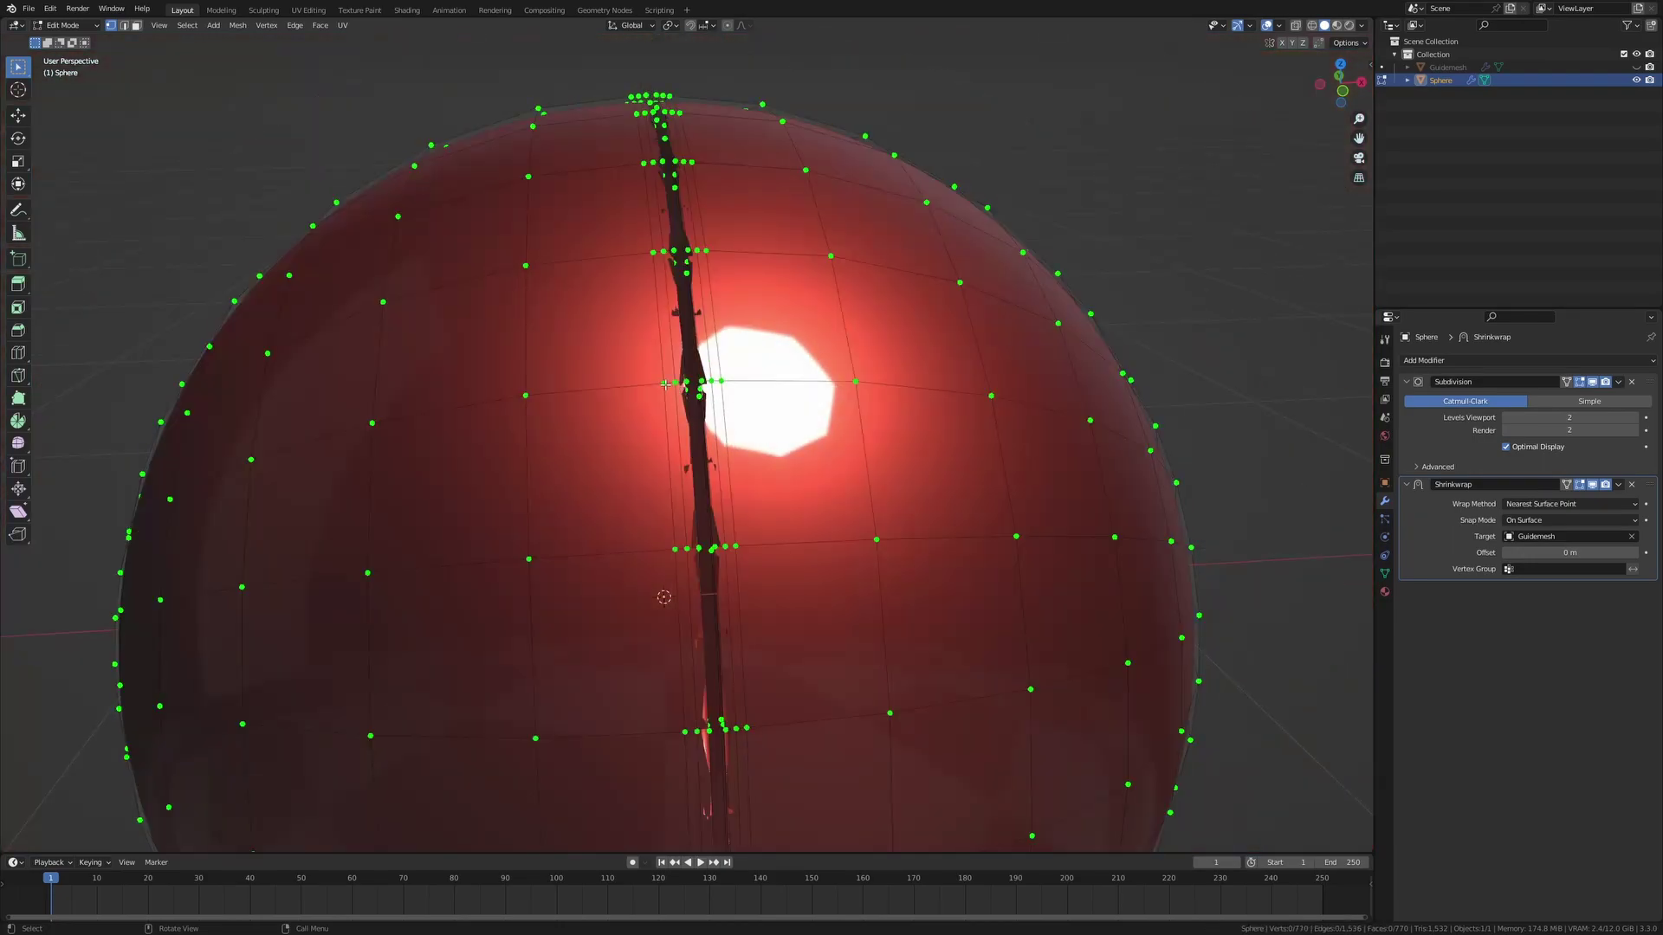
Temporarily hide the left half of the mesh and inspect the other half's cap and inset faces inside the gap
key("l")
key("h")
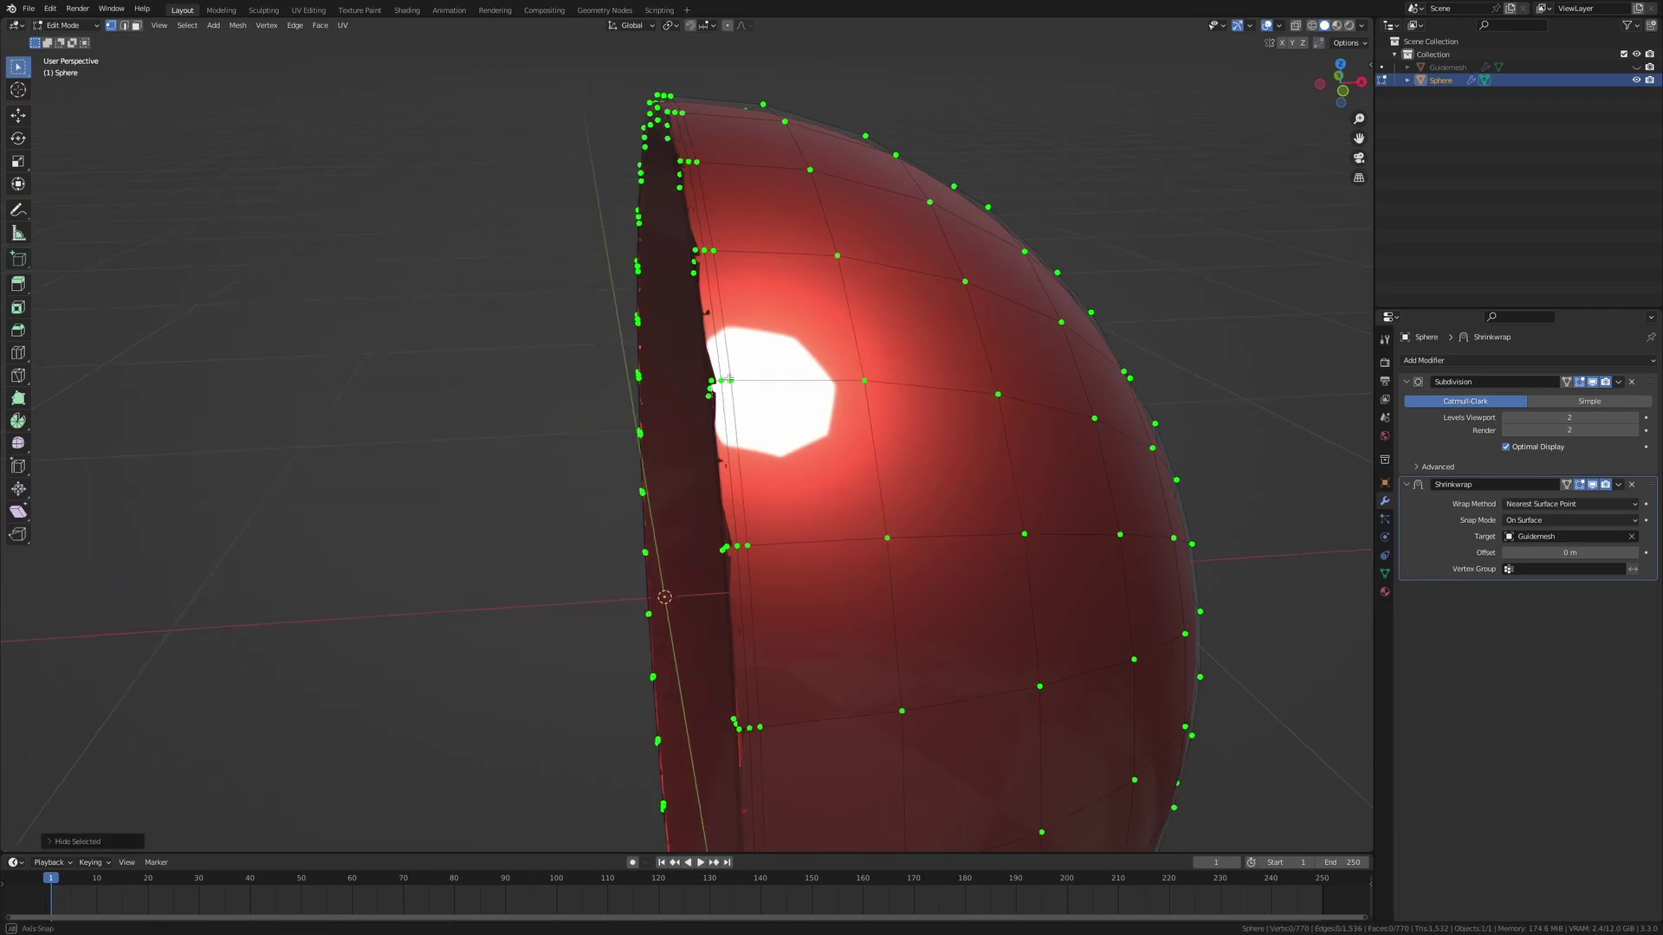
middle_click_drag(665, 384, 650, 416)
key("alt+h")
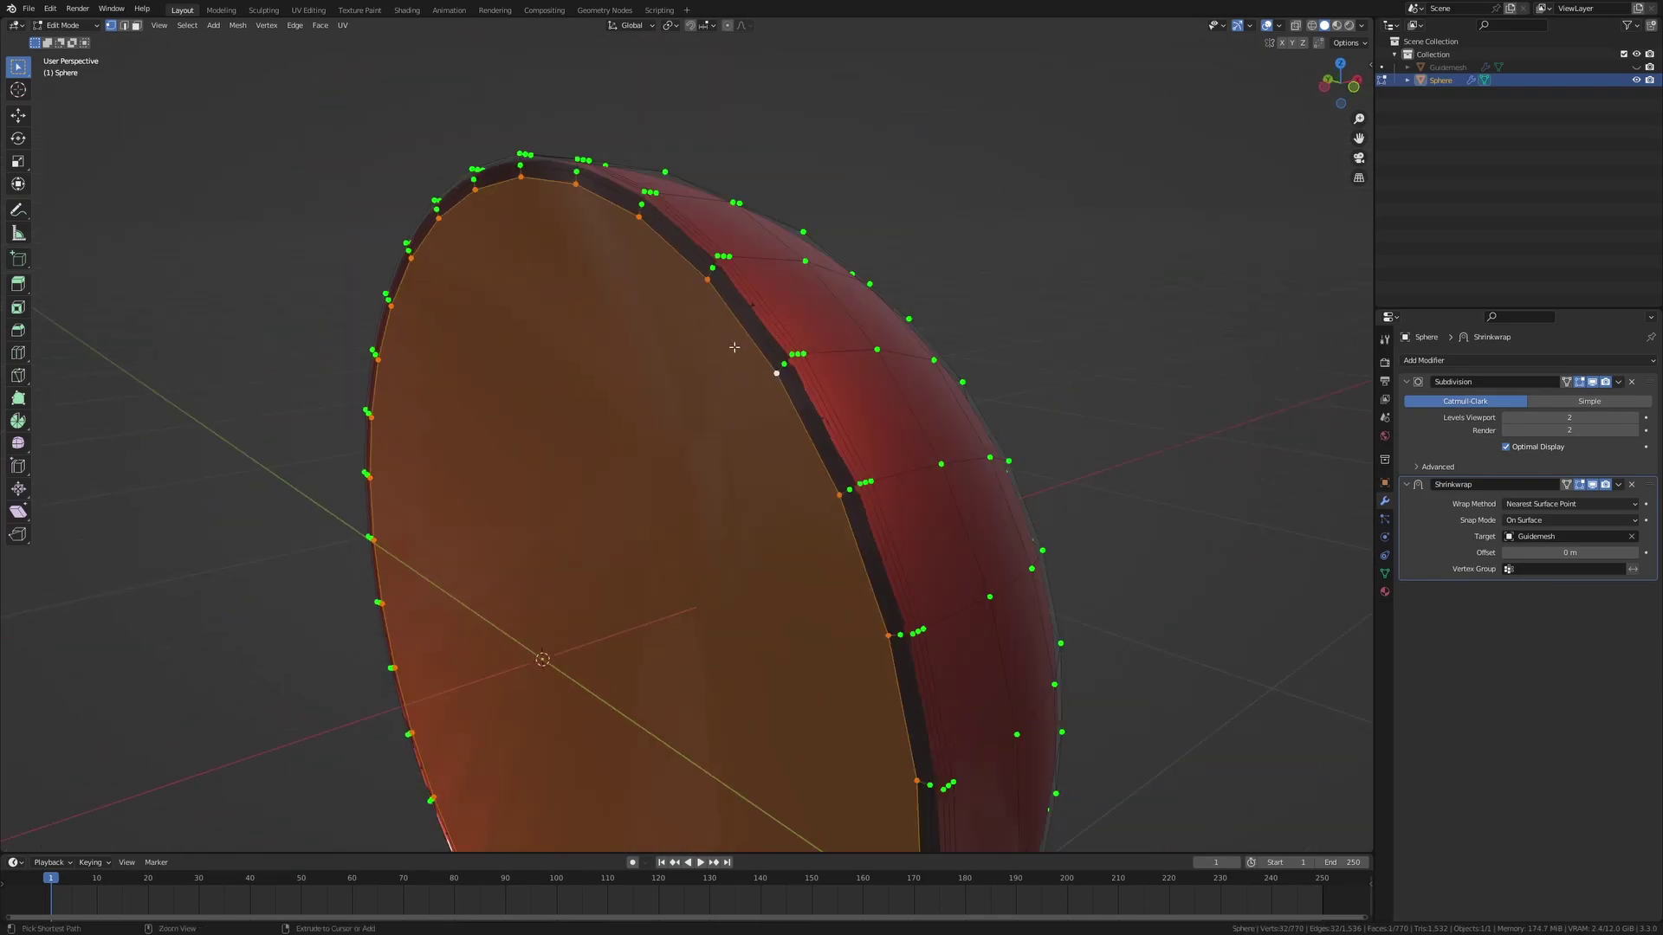
key("ctrl+KP_Add")
middle_click_drag(735, 348, 722, 380)
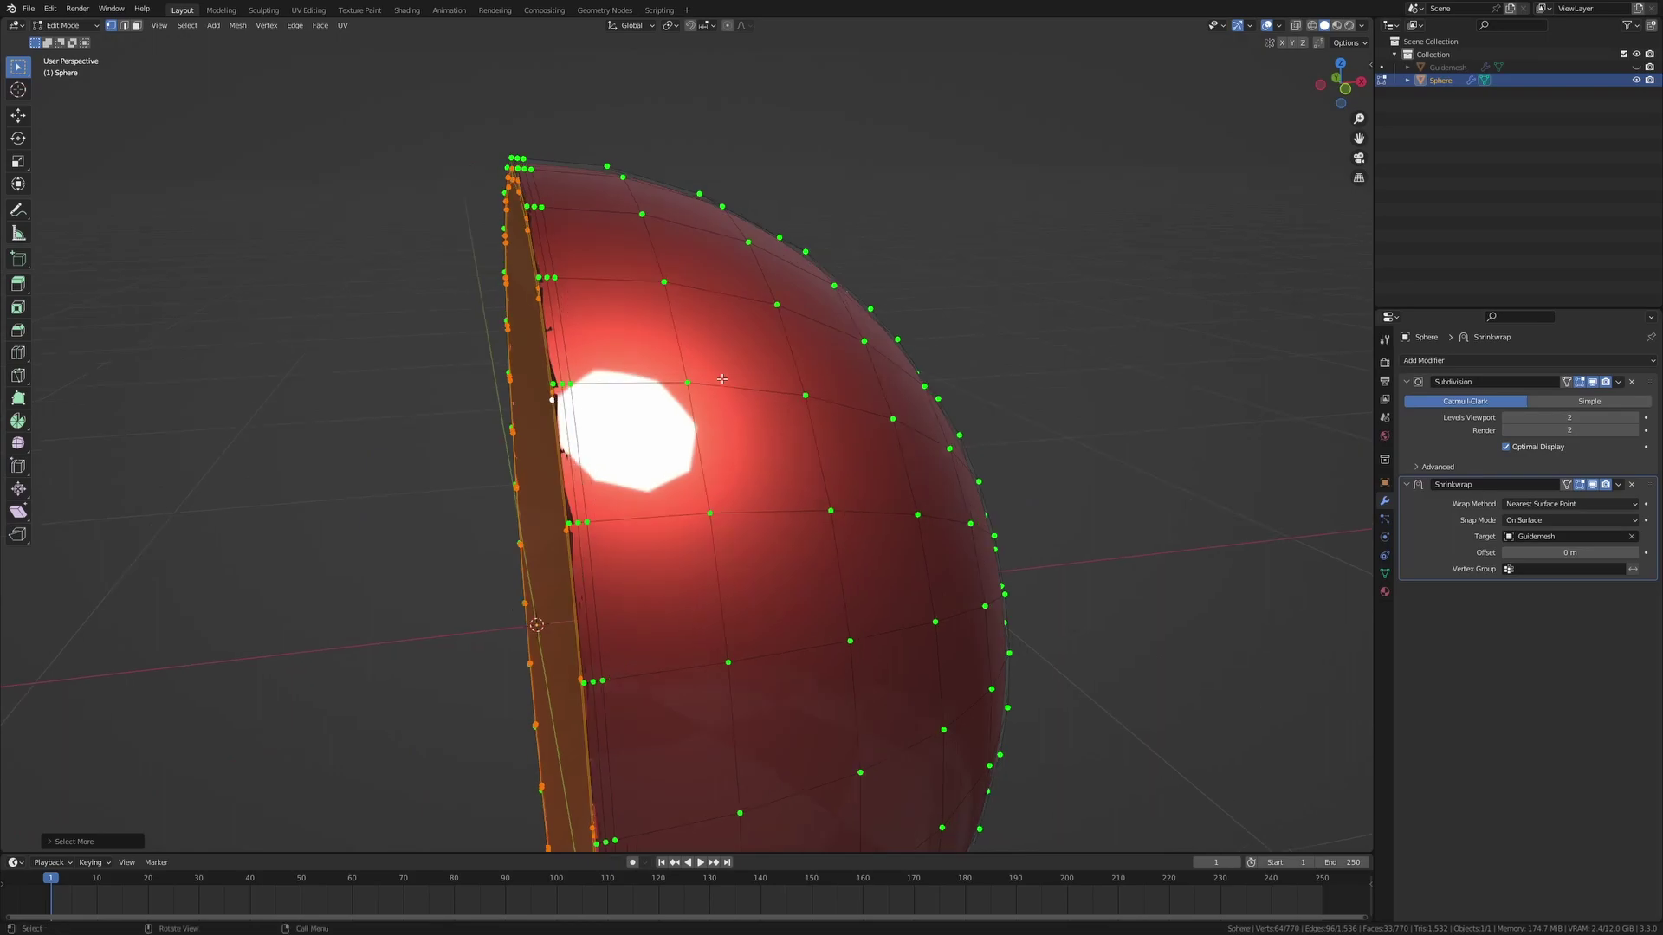
key("Tab")
middle_click_drag(722, 379, 786, 323)
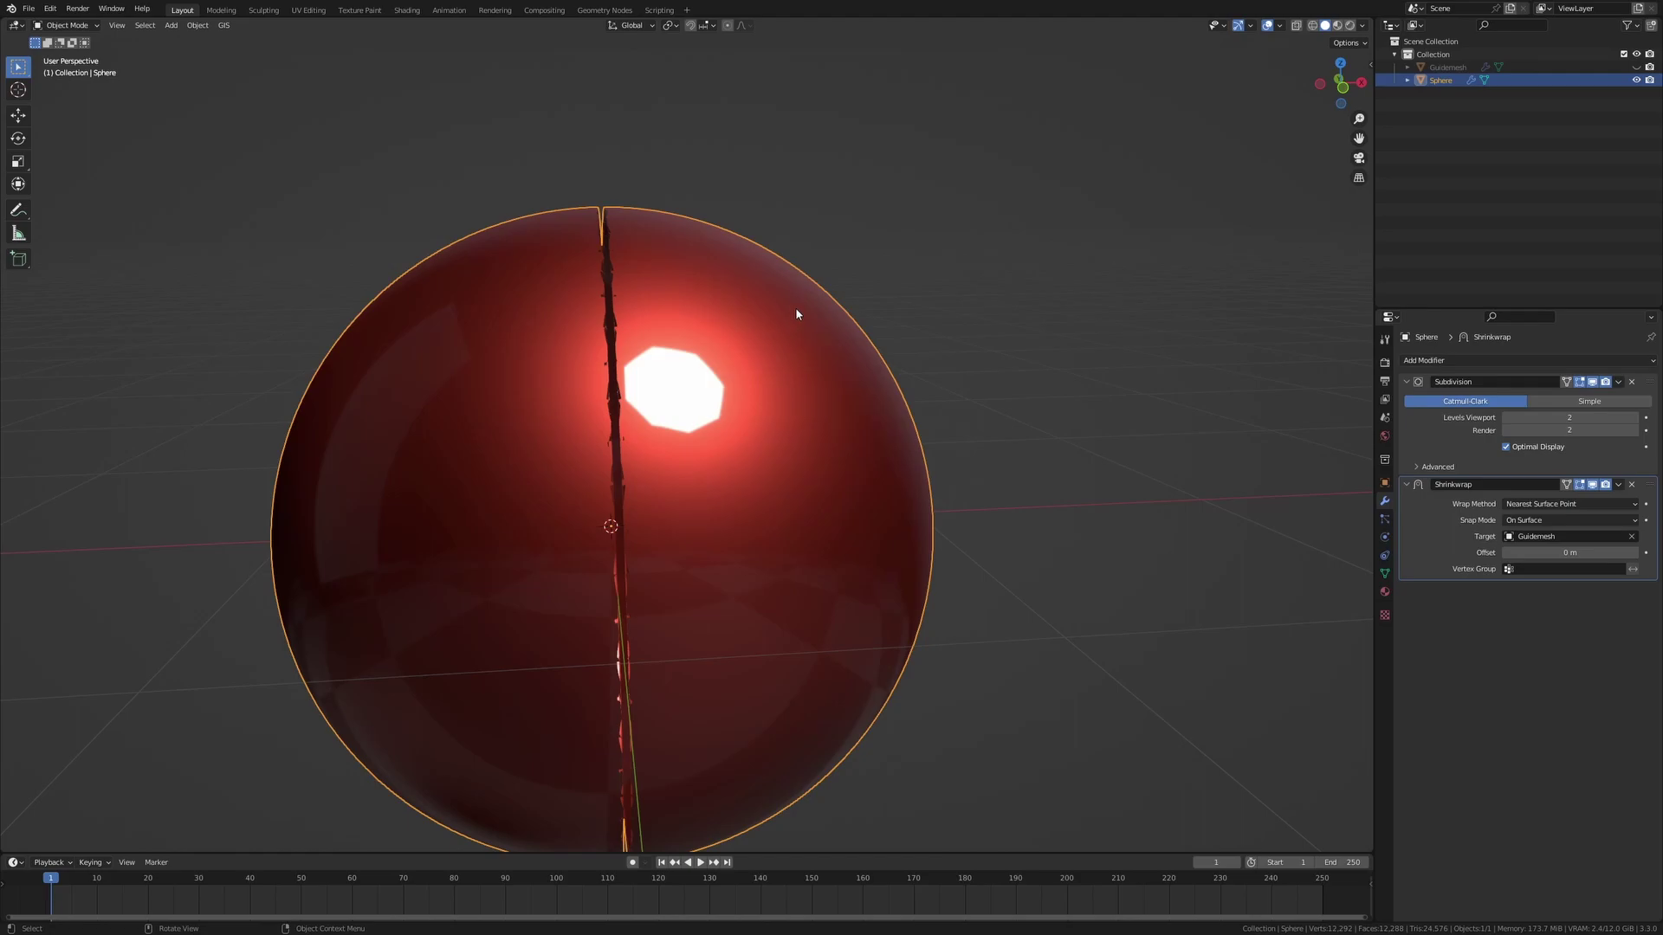
Show the guide mesh and move one vertex of the sphere upward along Z, away from the guide surface
left_click(1638, 67)
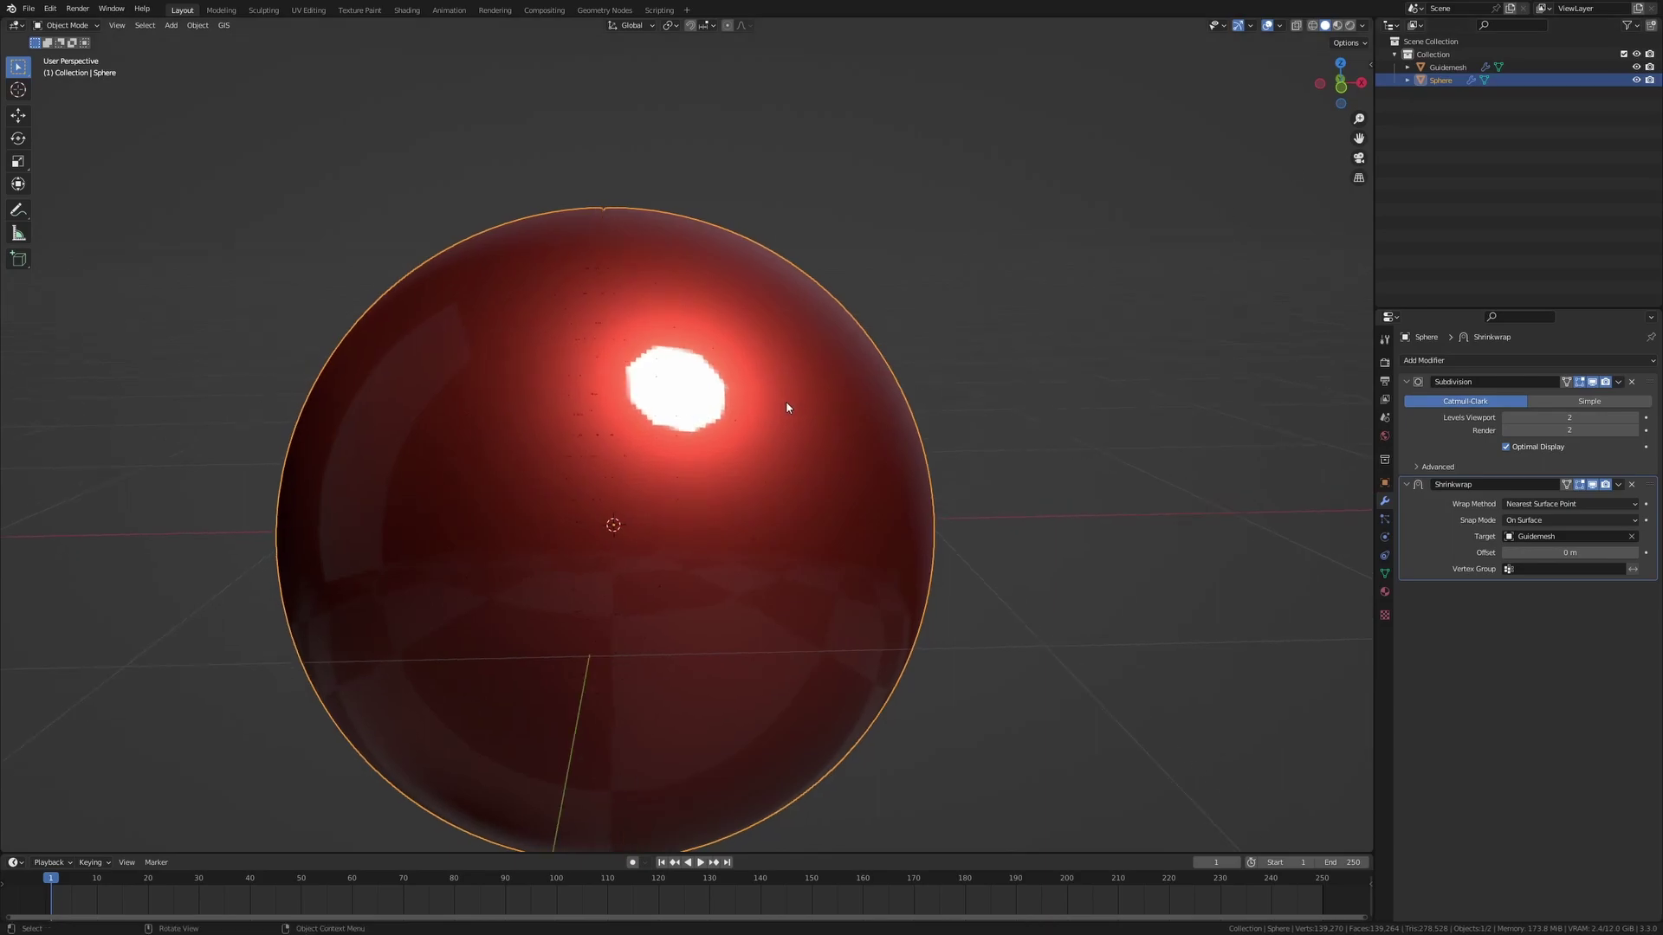
key("Tab")
scroll(786, 402, "up", 2)
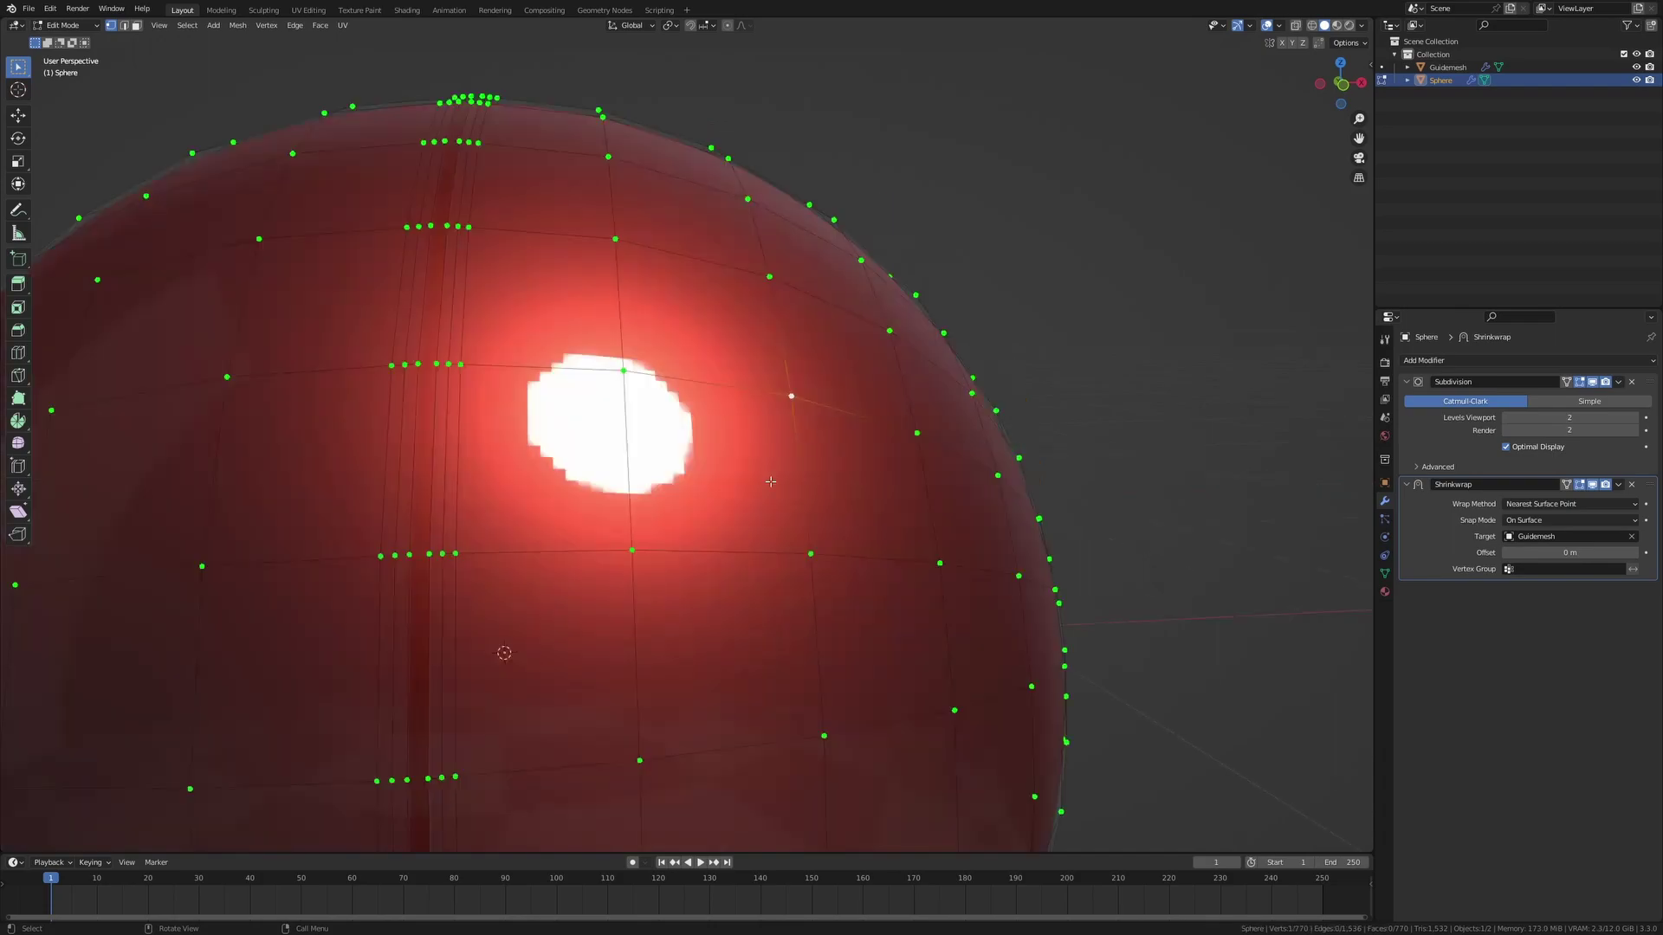
middle_click_drag(784, 582, 839, 579)
scroll(839, 579, "up", 2)
middle_click_drag(1044, 442, 886, 547, "shift")
key("g")
key("z")
left_click(948, 448)
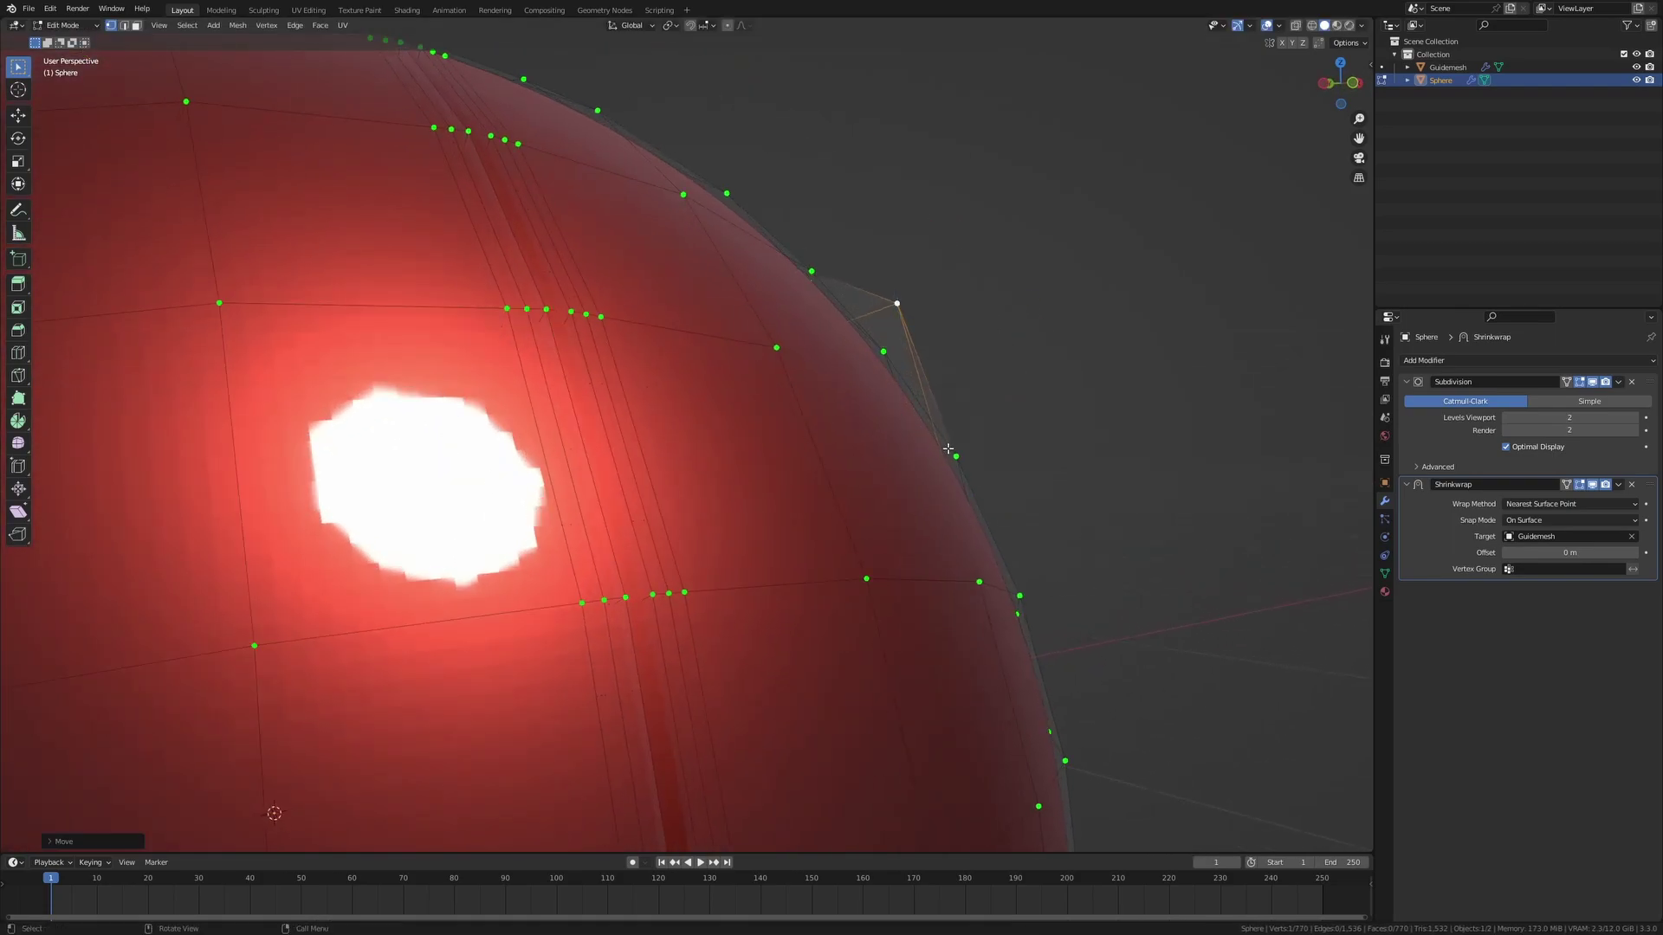
Examine the displaced vertex and the shrinkwrapped surface beneath it from several angles
scroll(948, 447, "down", 5)
middle_click_drag(949, 447, 678, 433)
middle_click_drag(281, 351, 712, 363, "shift")
scroll(712, 359, "up", 5)
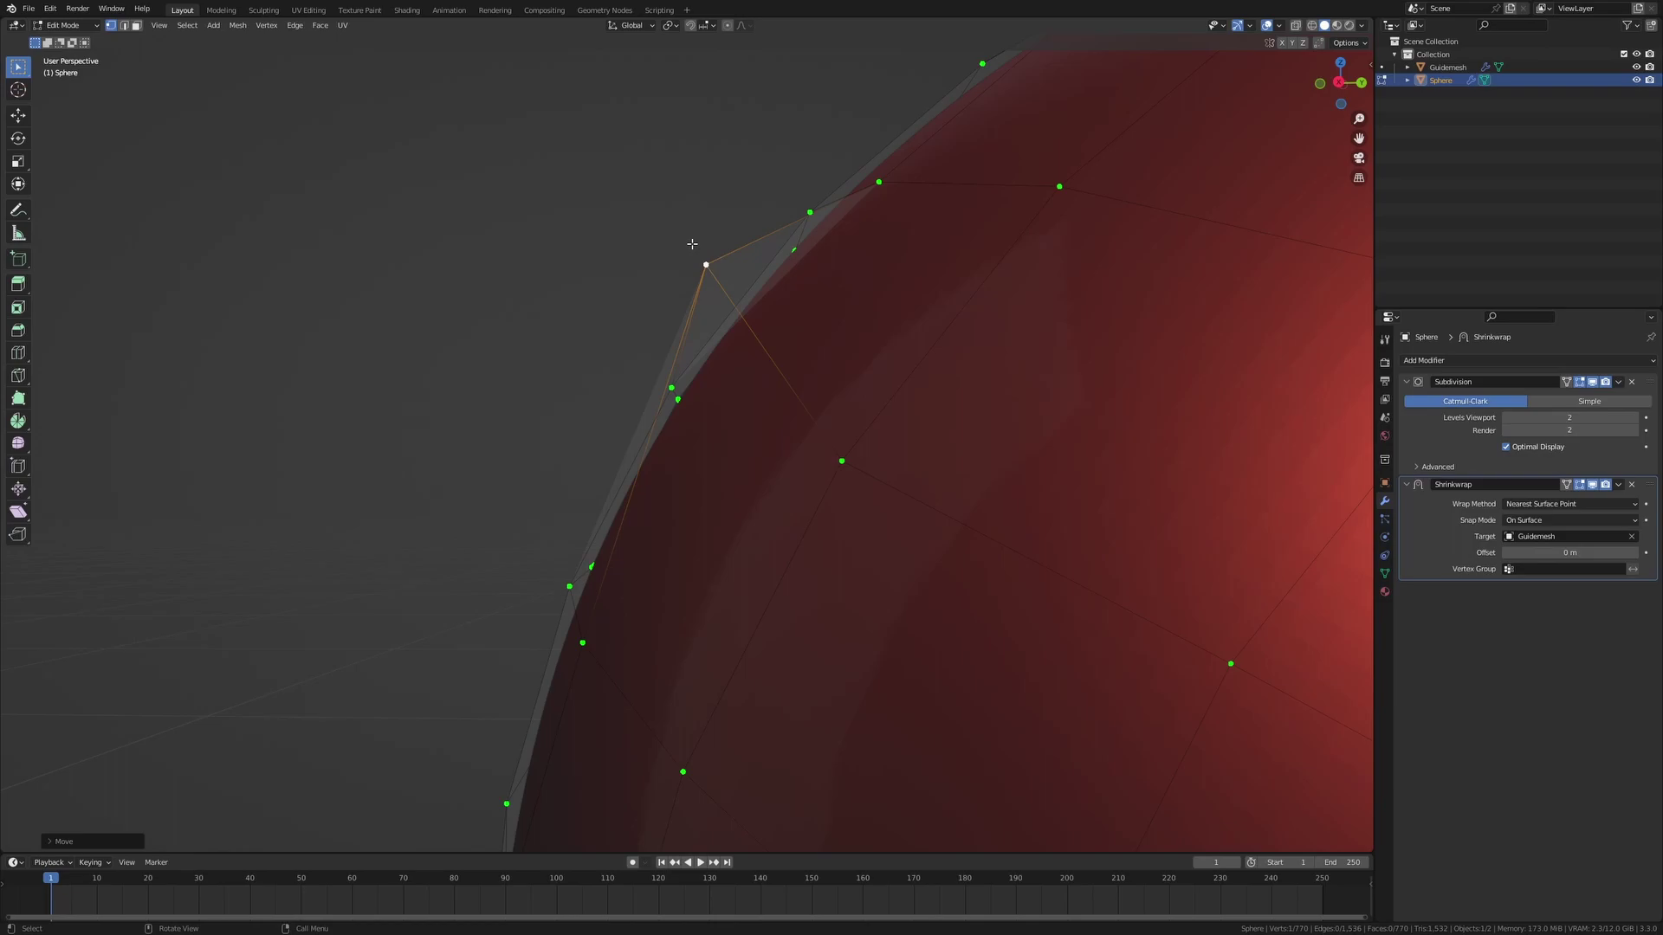
scroll(690, 453, "down", 3)
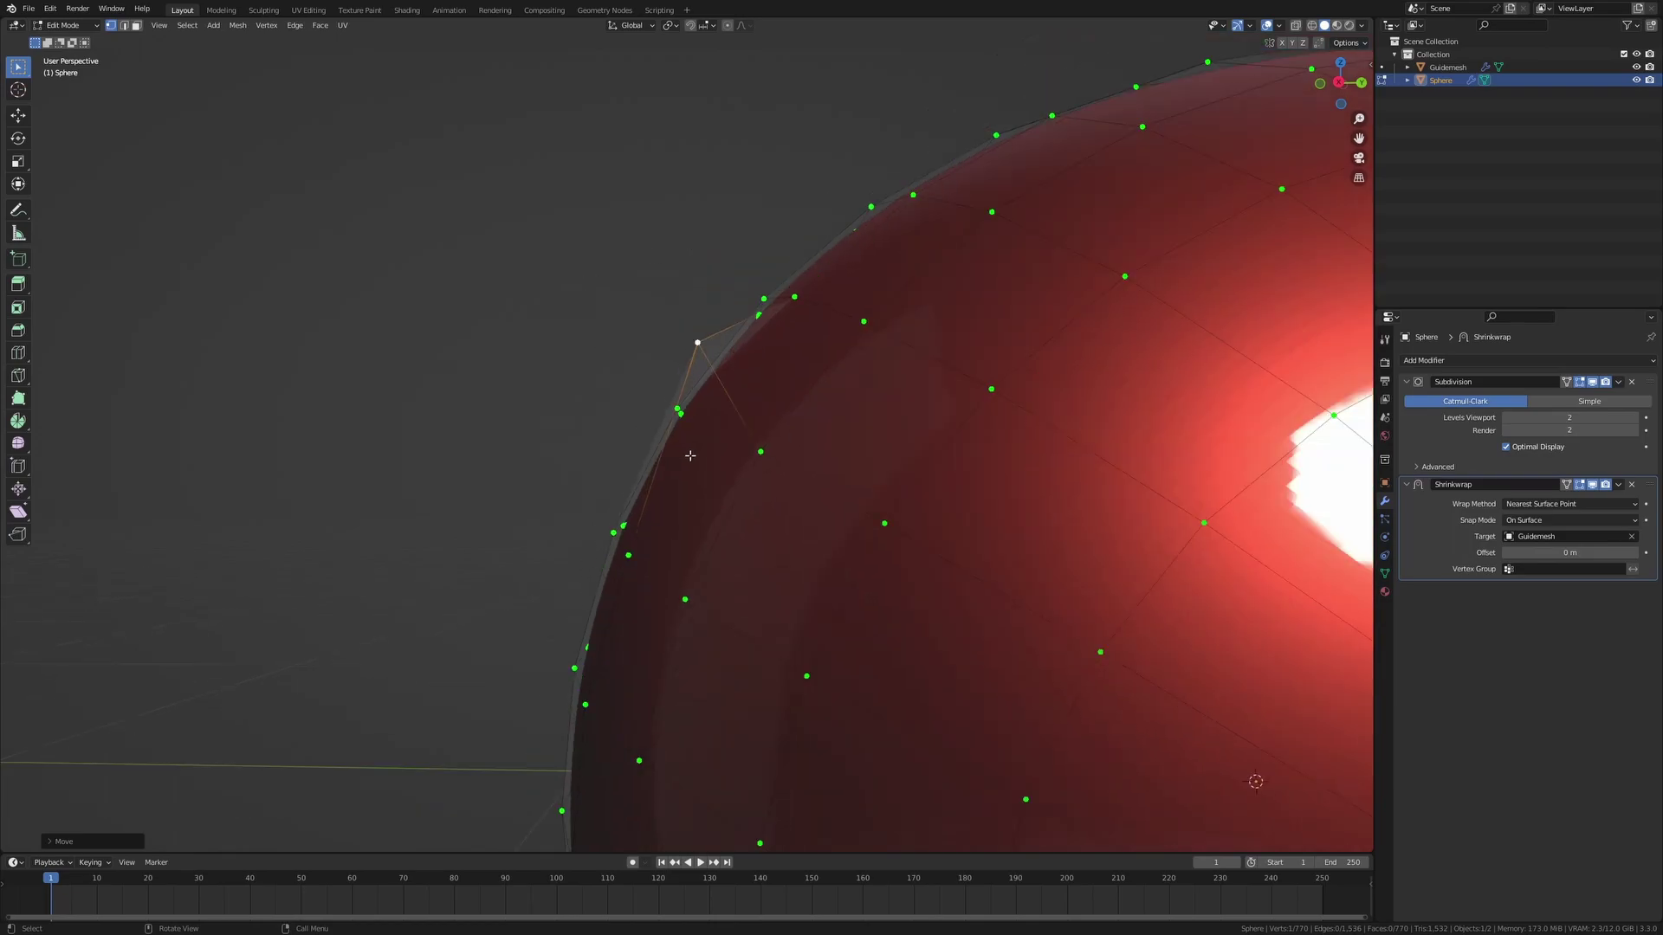
middle_click_drag(691, 453, 880, 472)
scroll(754, 472, "down", 2)
middle_click_drag(736, 473, 802, 476)
Select the whole sphere mesh, move it up and sideways off the guide mesh, and select a single outer vertex
key("a")
scroll(606, 559, "up", 2)
middle_click_drag(606, 559, 669, 544, "shift")
scroll(670, 544, "down", 5)
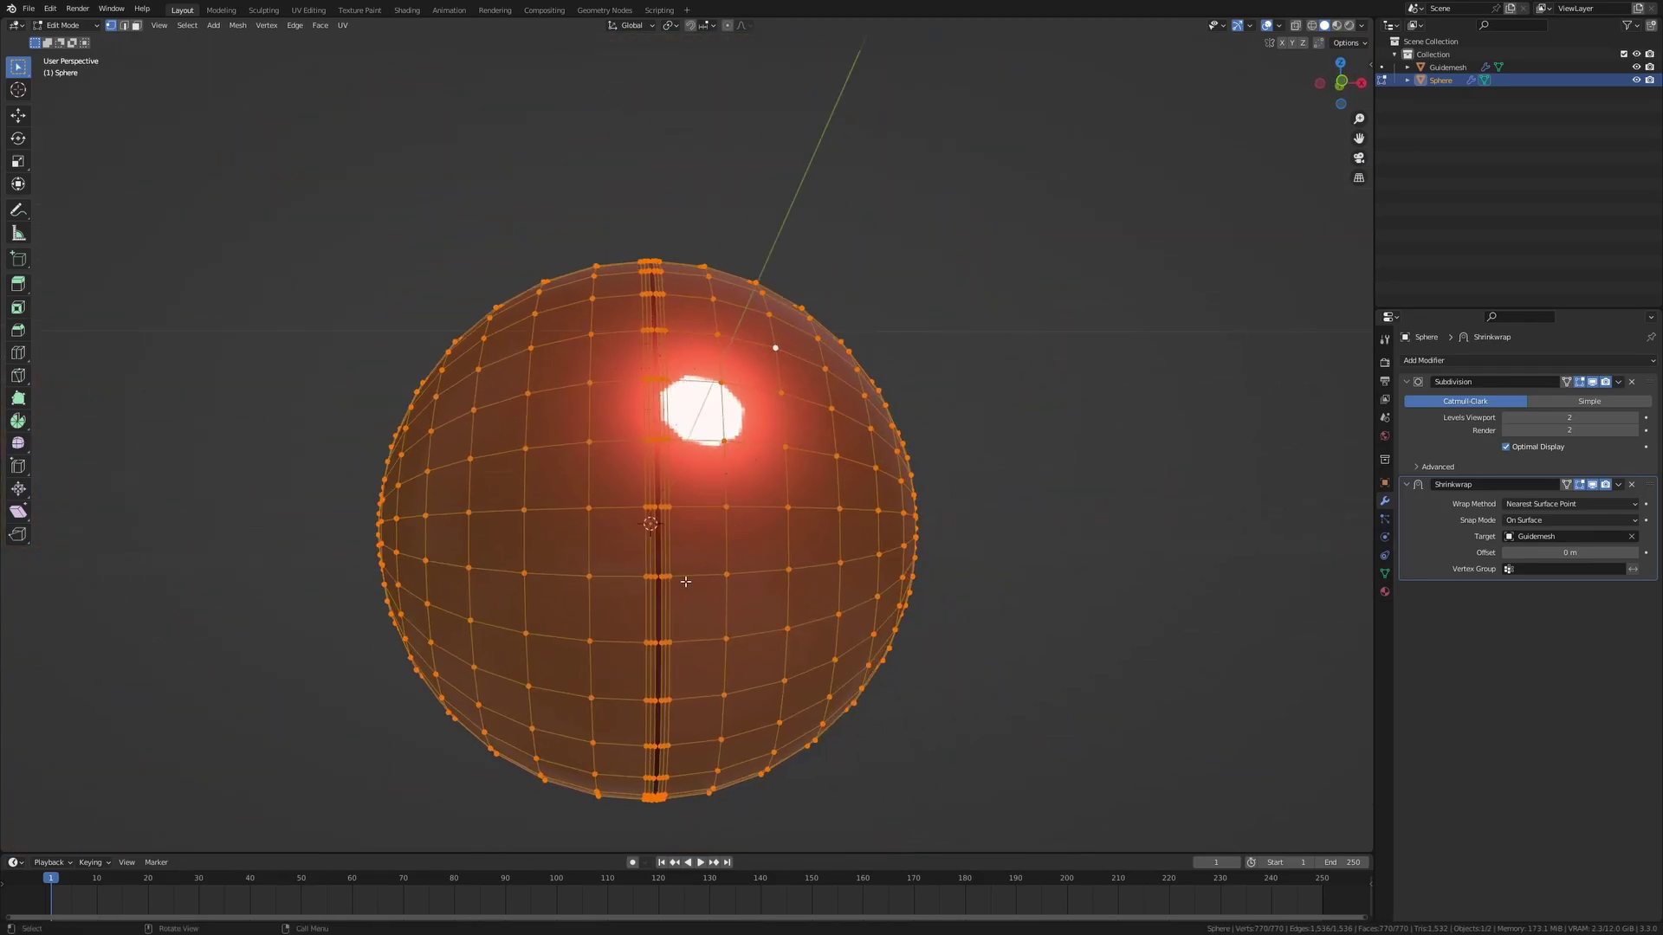
key("g")
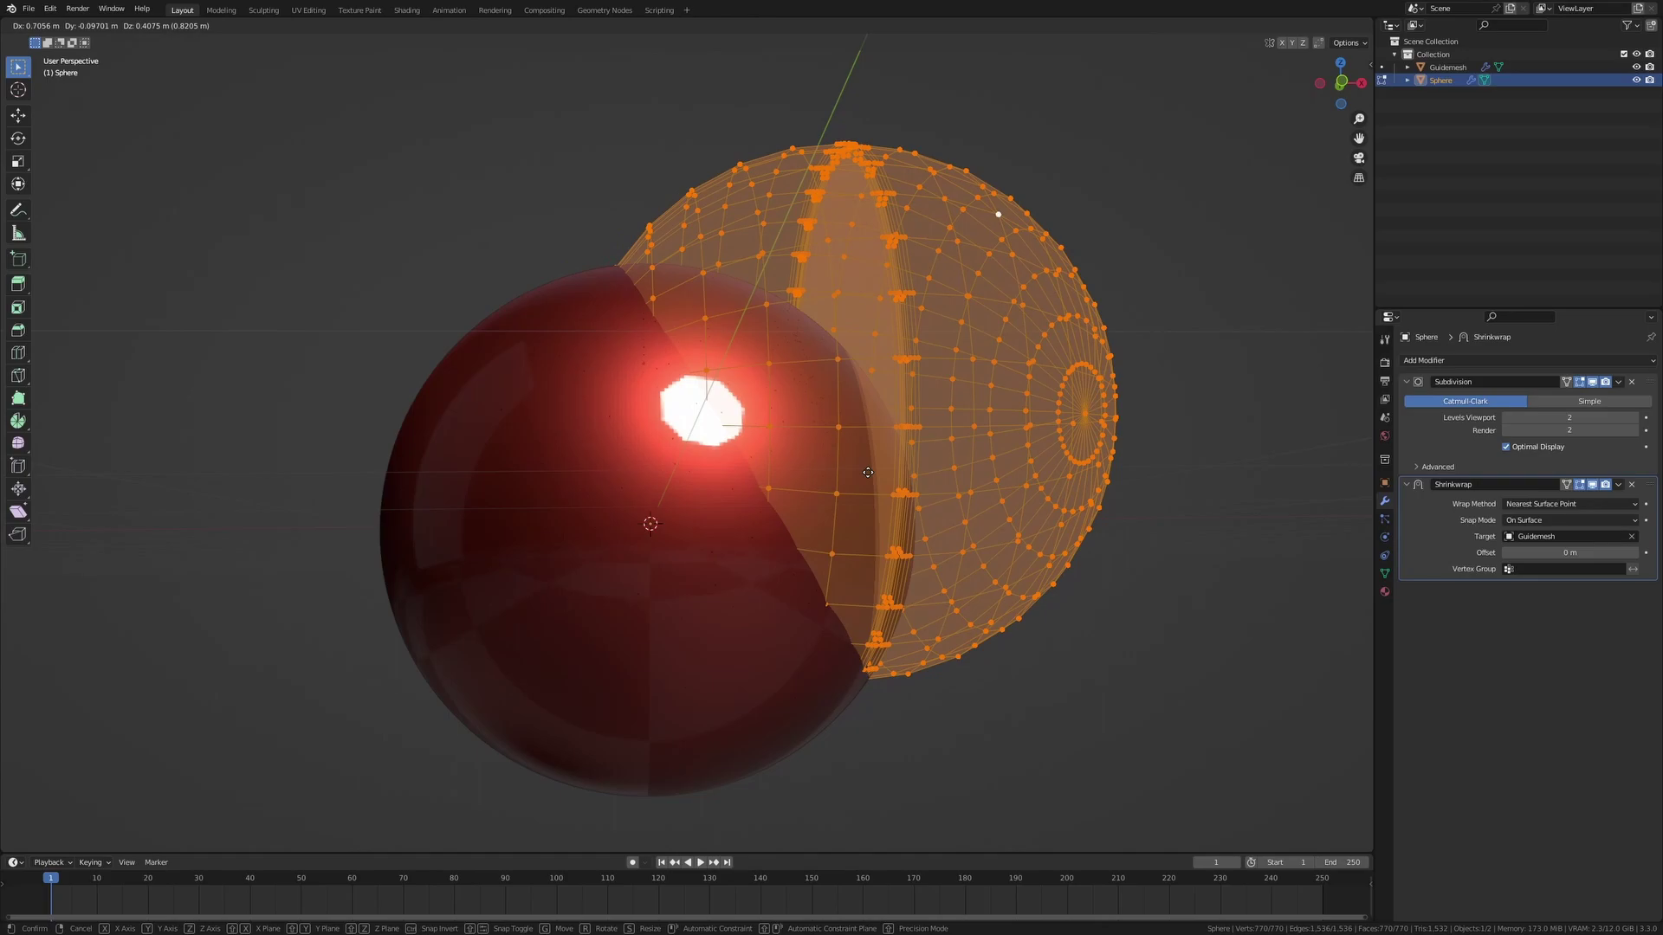
left_click(867, 475)
middle_click_drag(867, 475, 749, 539)
scroll(748, 539, "up", 1)
scroll(749, 539, "up", 1)
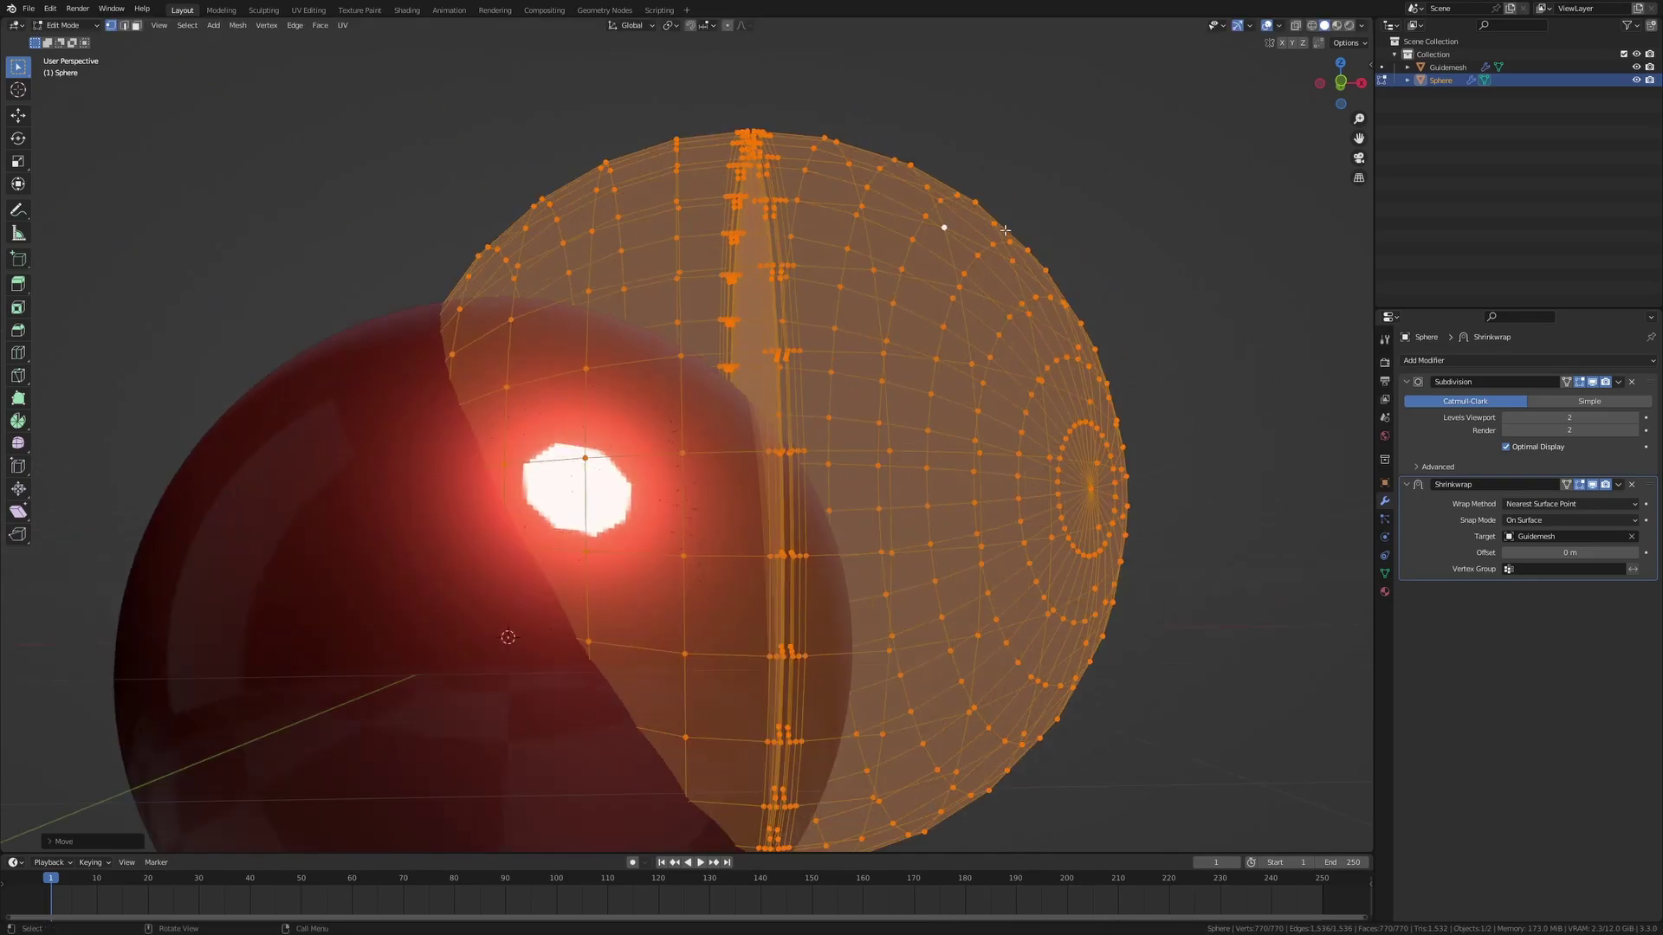
left_click(980, 199)
middle_click_drag(980, 199, 977, 222)
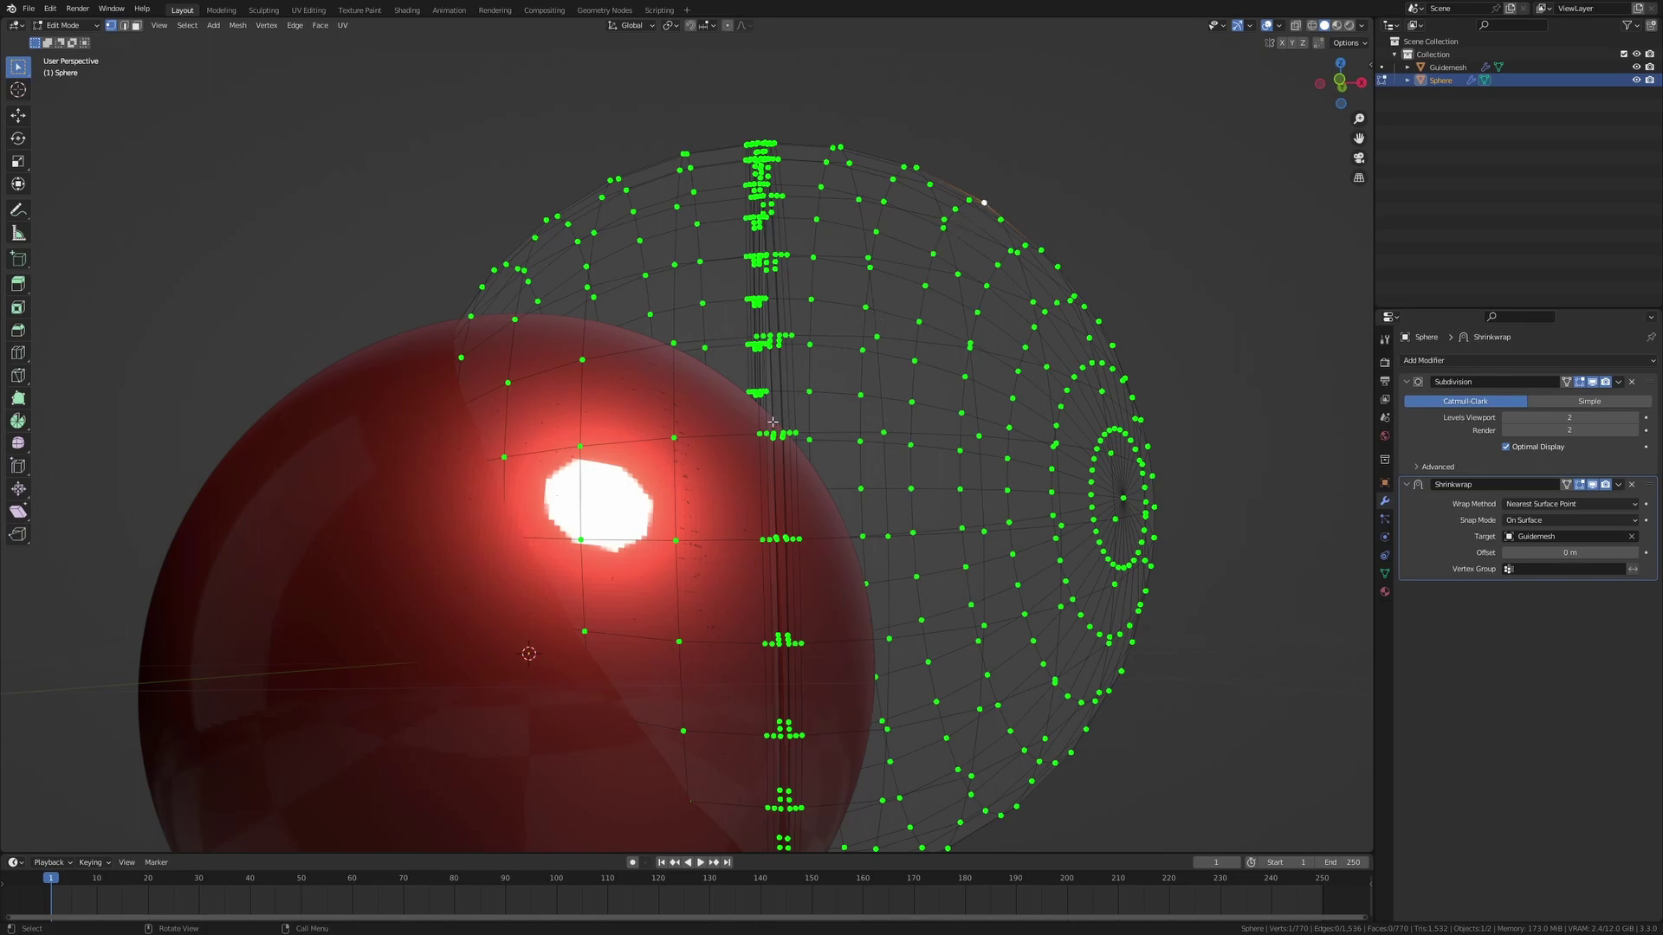
Hide the guide mesh and move all of the sphere's vertices farther to the side
key("Tab")
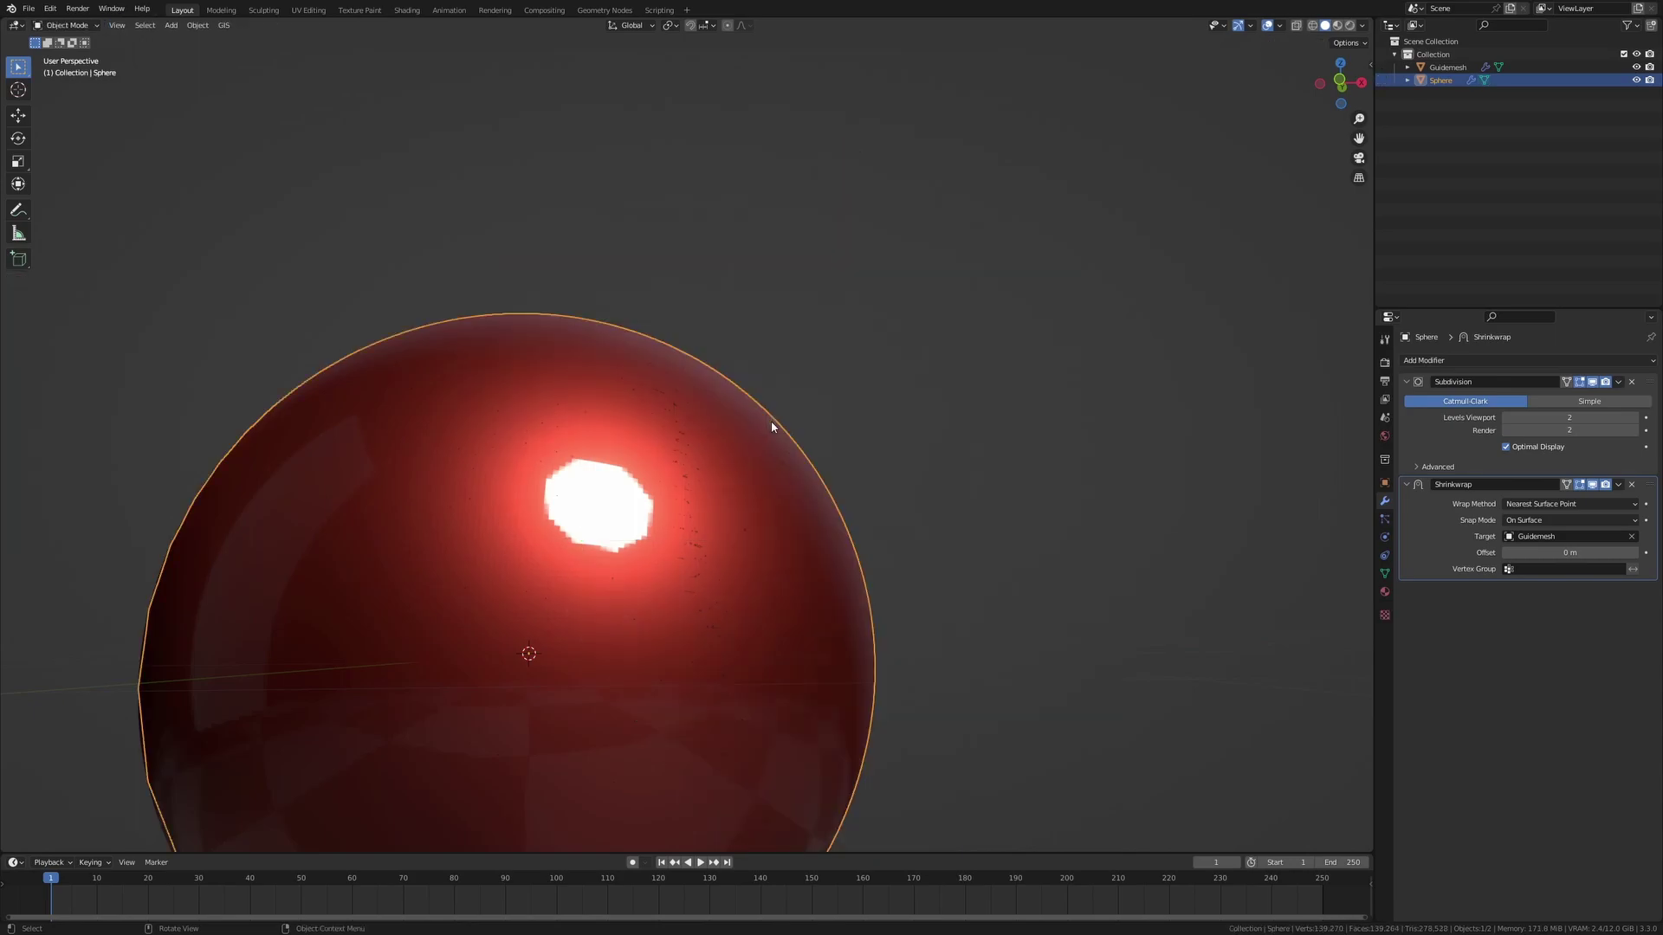
left_click(1637, 67)
middle_click_drag(638, 523, 750, 459, "shift")
middle_click_drag(920, 382, 933, 387)
key("Tab")
key("a")
key("g")
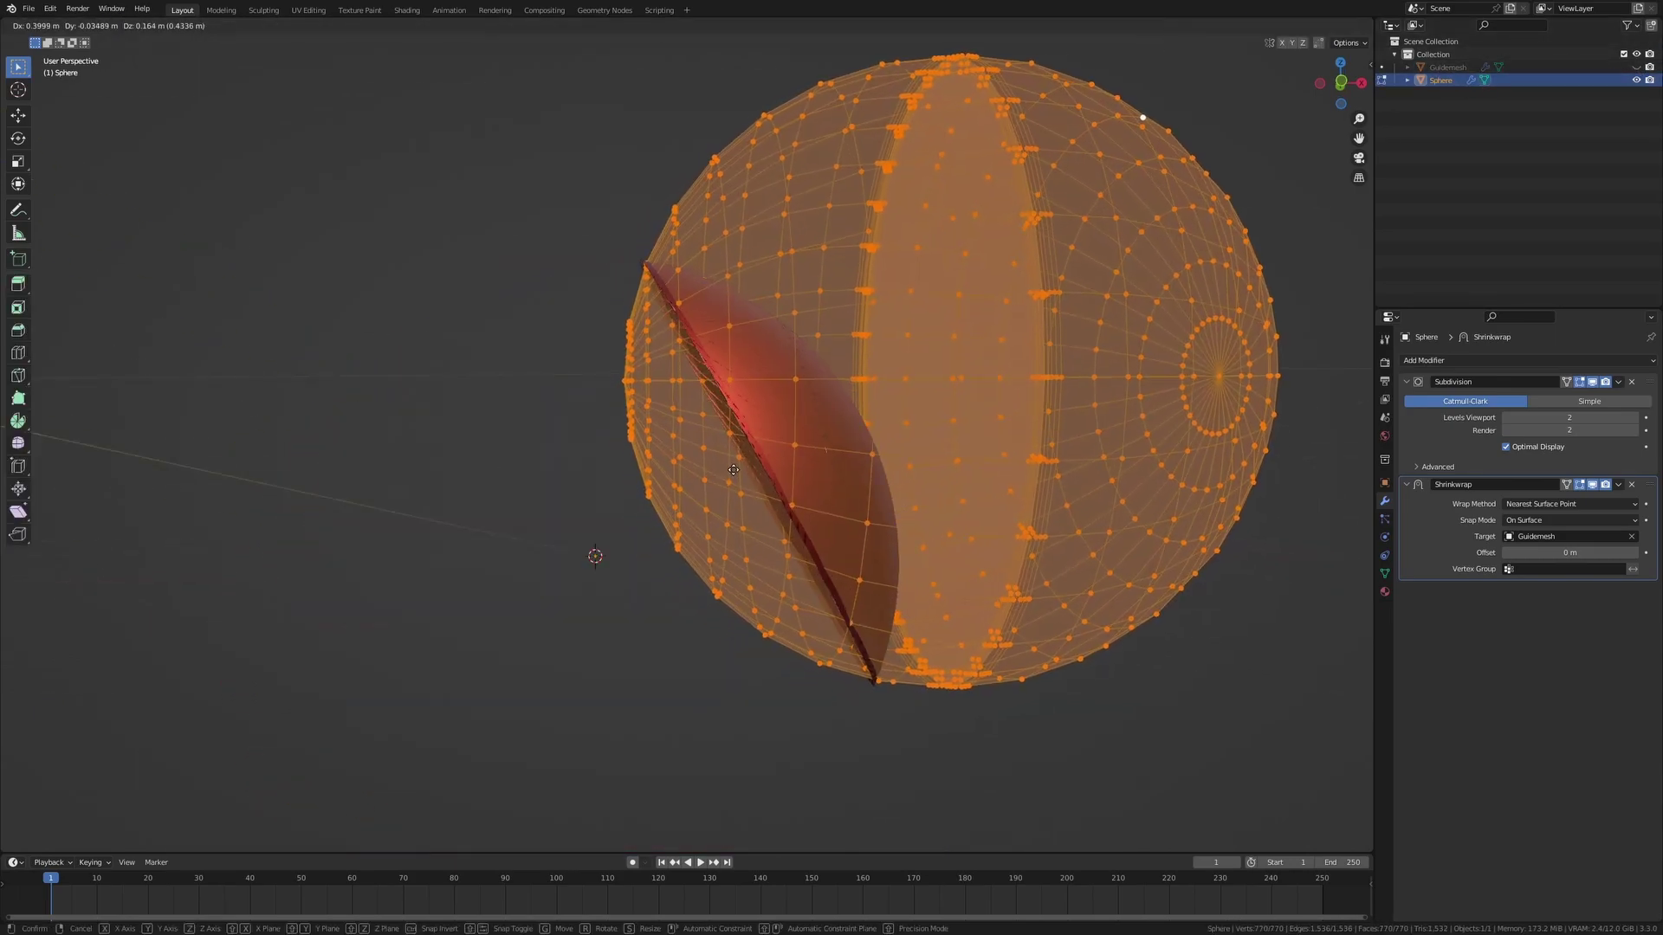
left_click(817, 447)
middle_click_drag(816, 447, 793, 390)
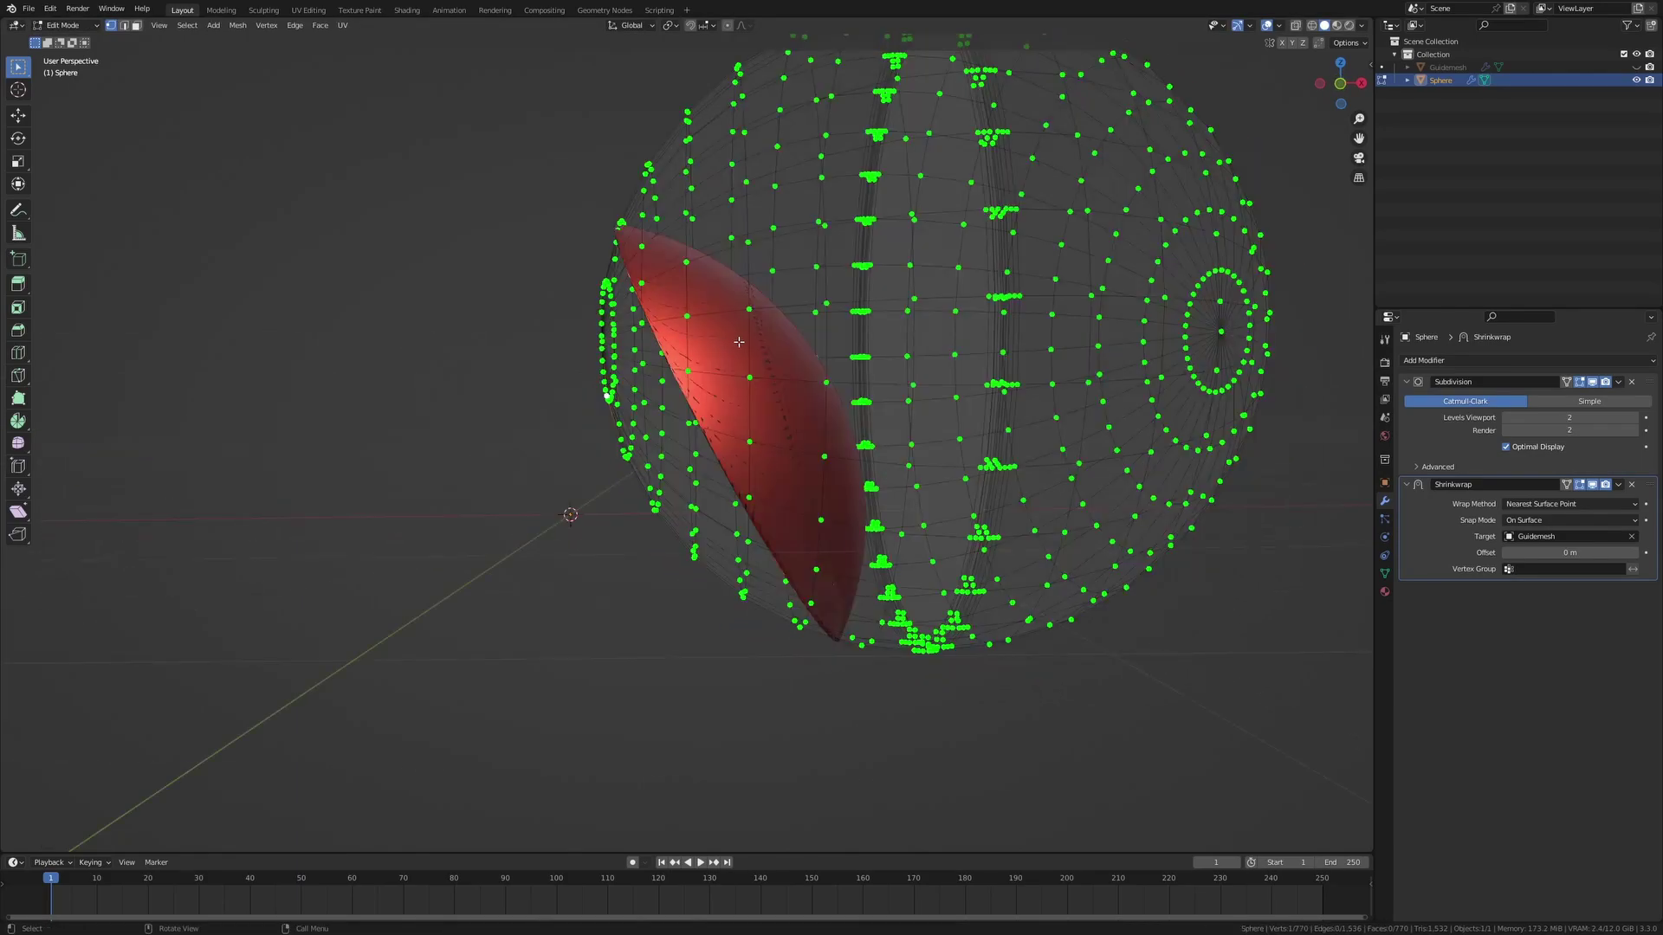
Show the guide mesh again and compare it with the shrinkwrapped sphere in wireframe shading
left_click(1637, 67)
key("z")
left_click(625, 440)
scroll(416, 548, "up", 2)
mouse_move(611, 290)
middle_mouse_down()
mouse_move(658, 288)
mouse_move(610, 280)
middle_mouse_up()
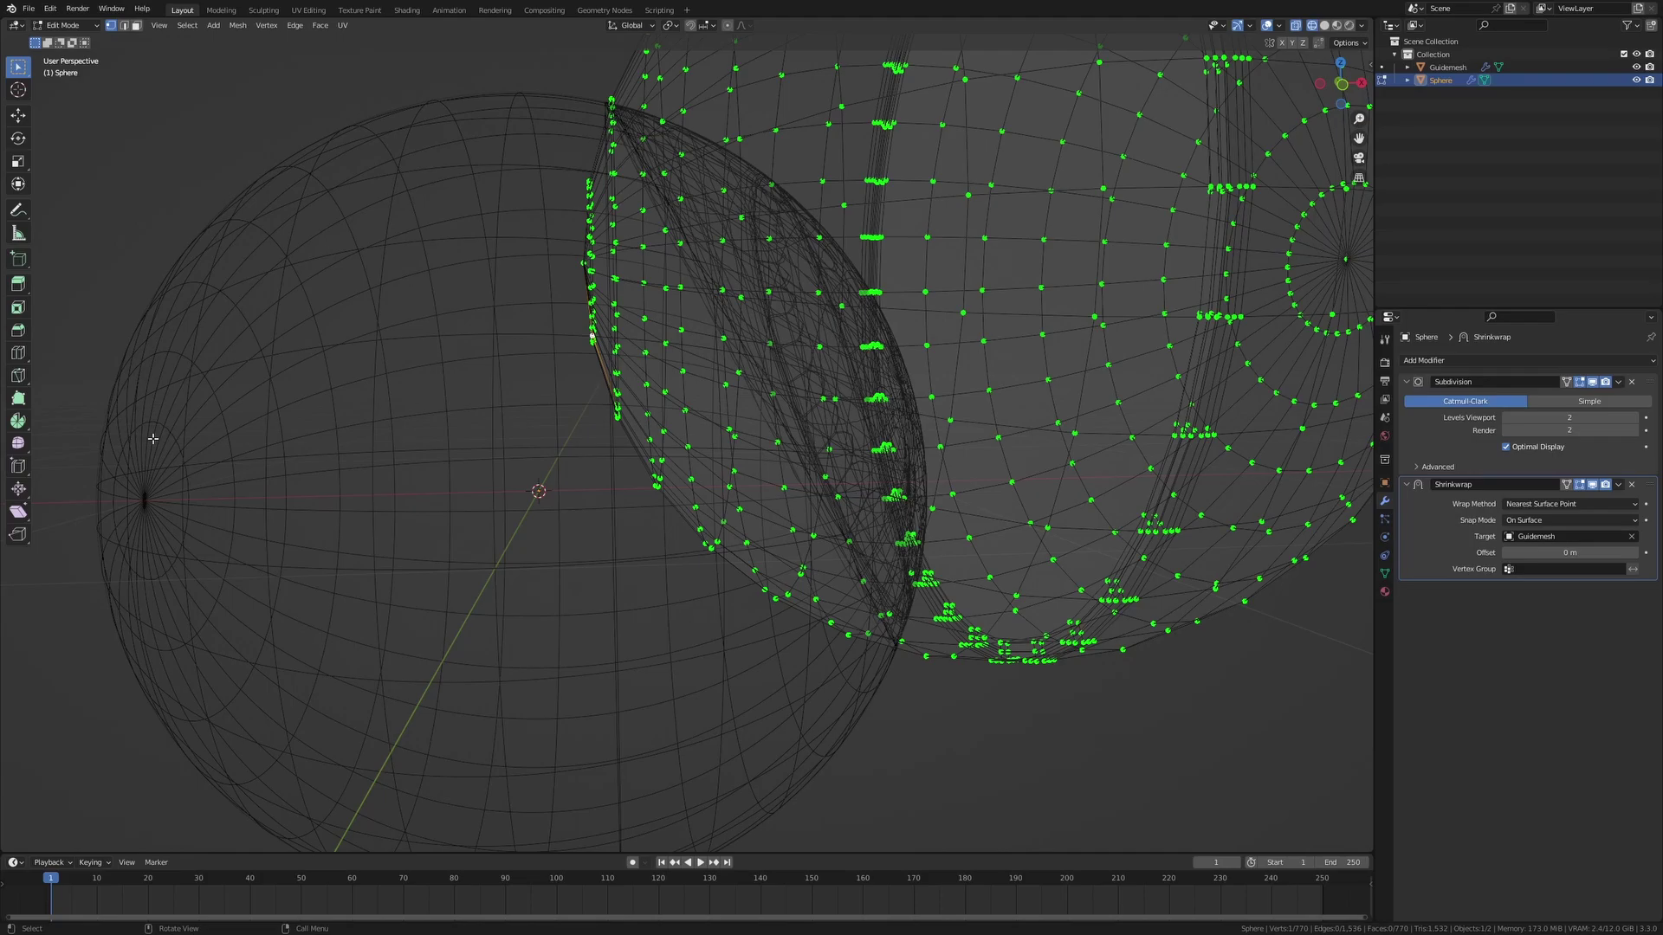
Undo the sphere's test moves, hide the guide mesh and return the viewport to solid shading
key("ctrl+z")
key("ctrl+z")
key("ctrl+z")
scroll(173, 467, "down", 1)
middle_click_drag(137, 475, 214, 476, "shift")
key("shift+h")
key("shift+z")
middle_click_drag(683, 416, 708, 465)
scroll(707, 437, "up", 2)
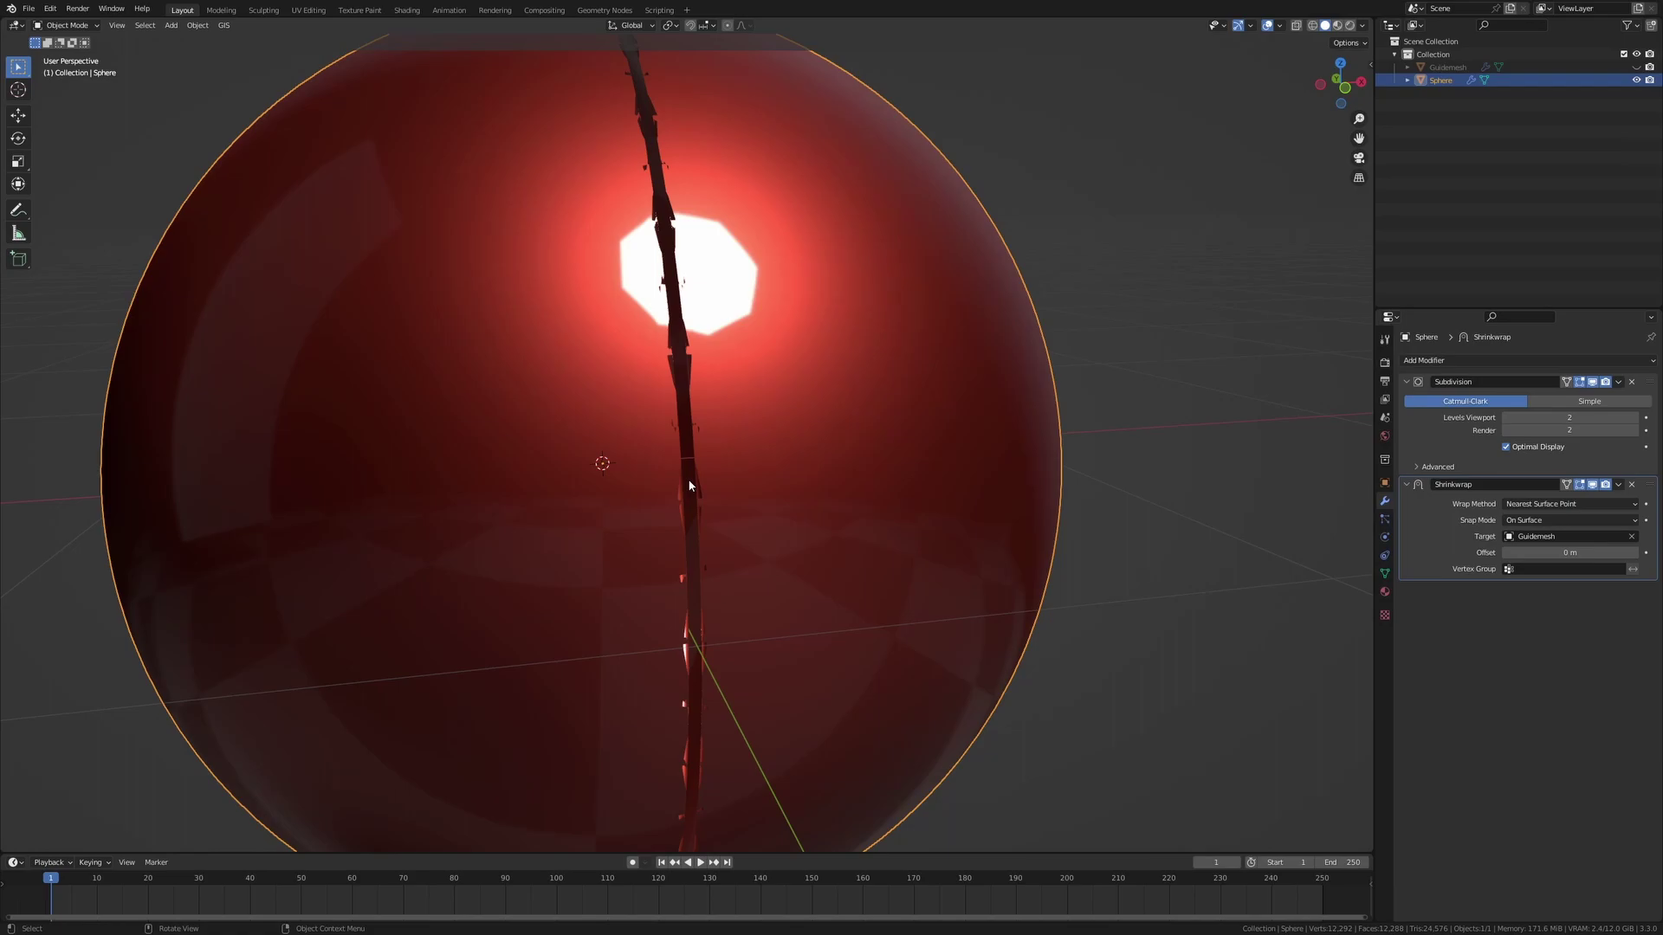
Enter edit mode on the sphere and add a new vertex group to its mesh
scroll(689, 486, "down", 1)
middle_click_drag(691, 486, 756, 448)
key("Tab")
scroll(702, 449, "up", 3)
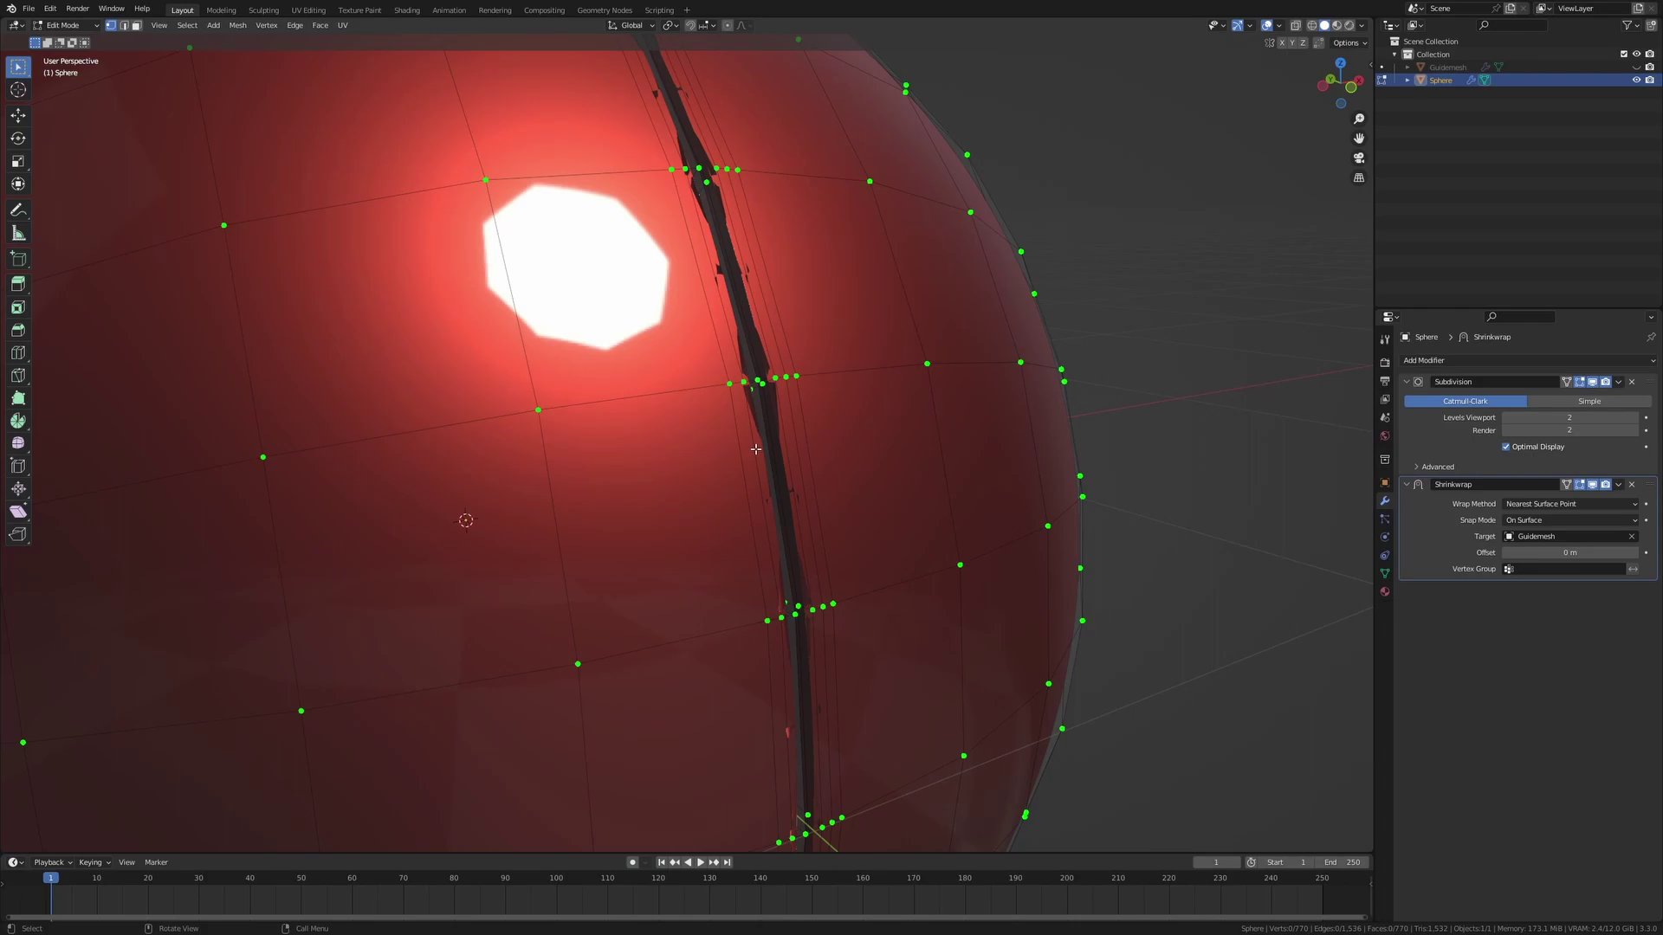
left_click(1384, 575)
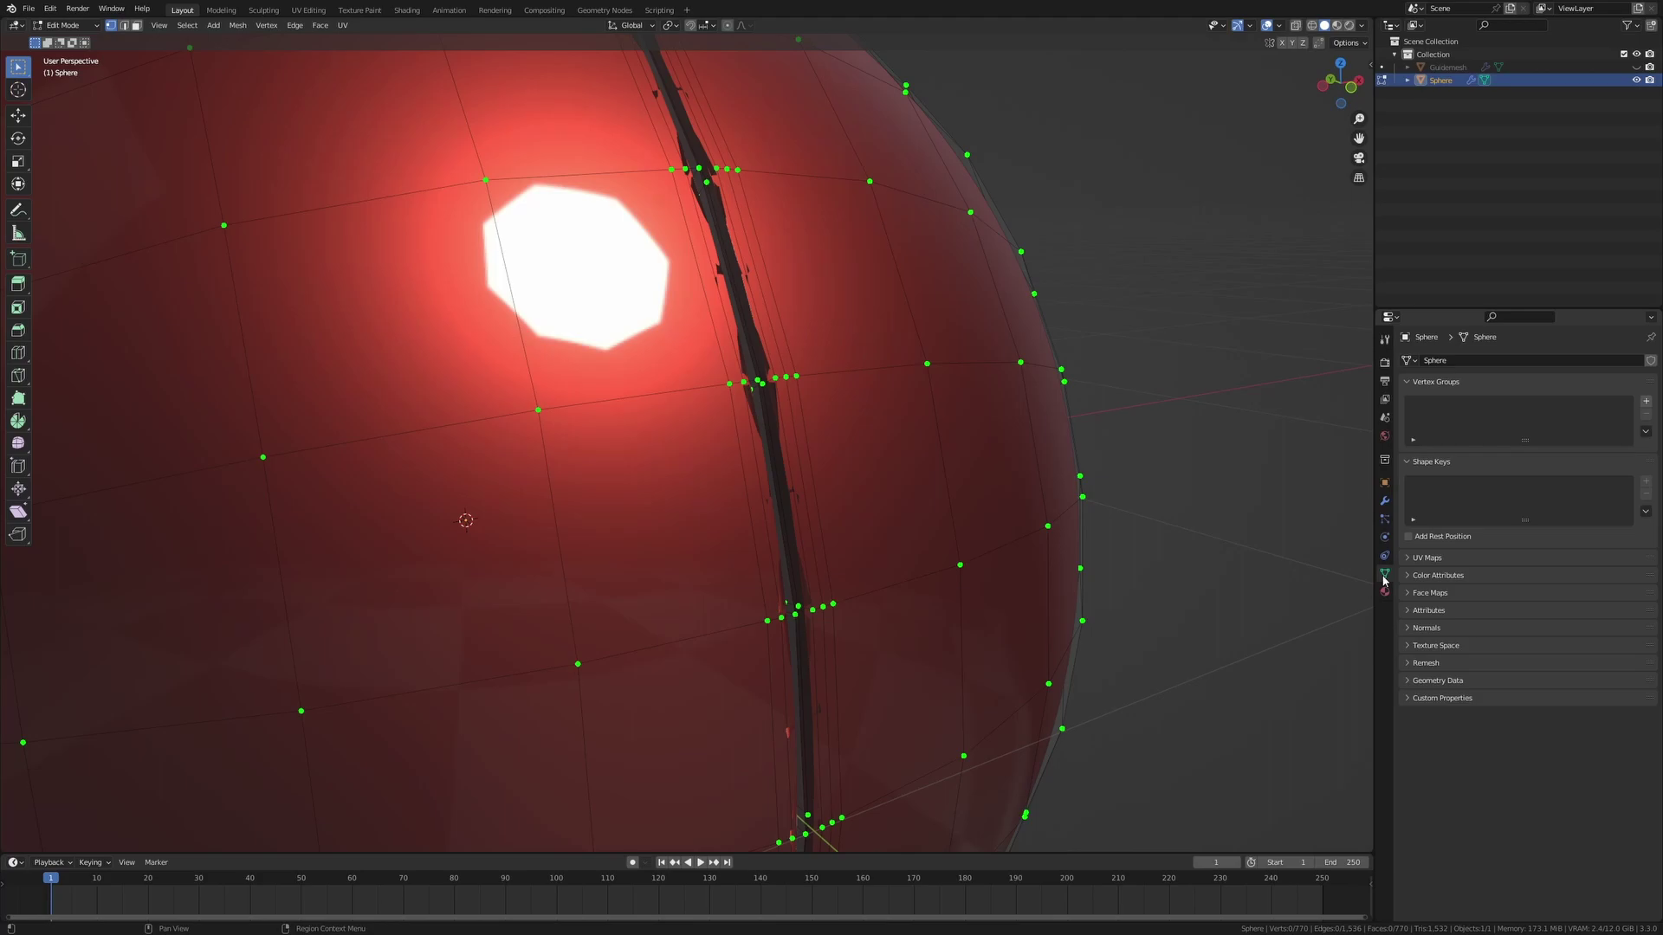
left_click(1646, 402)
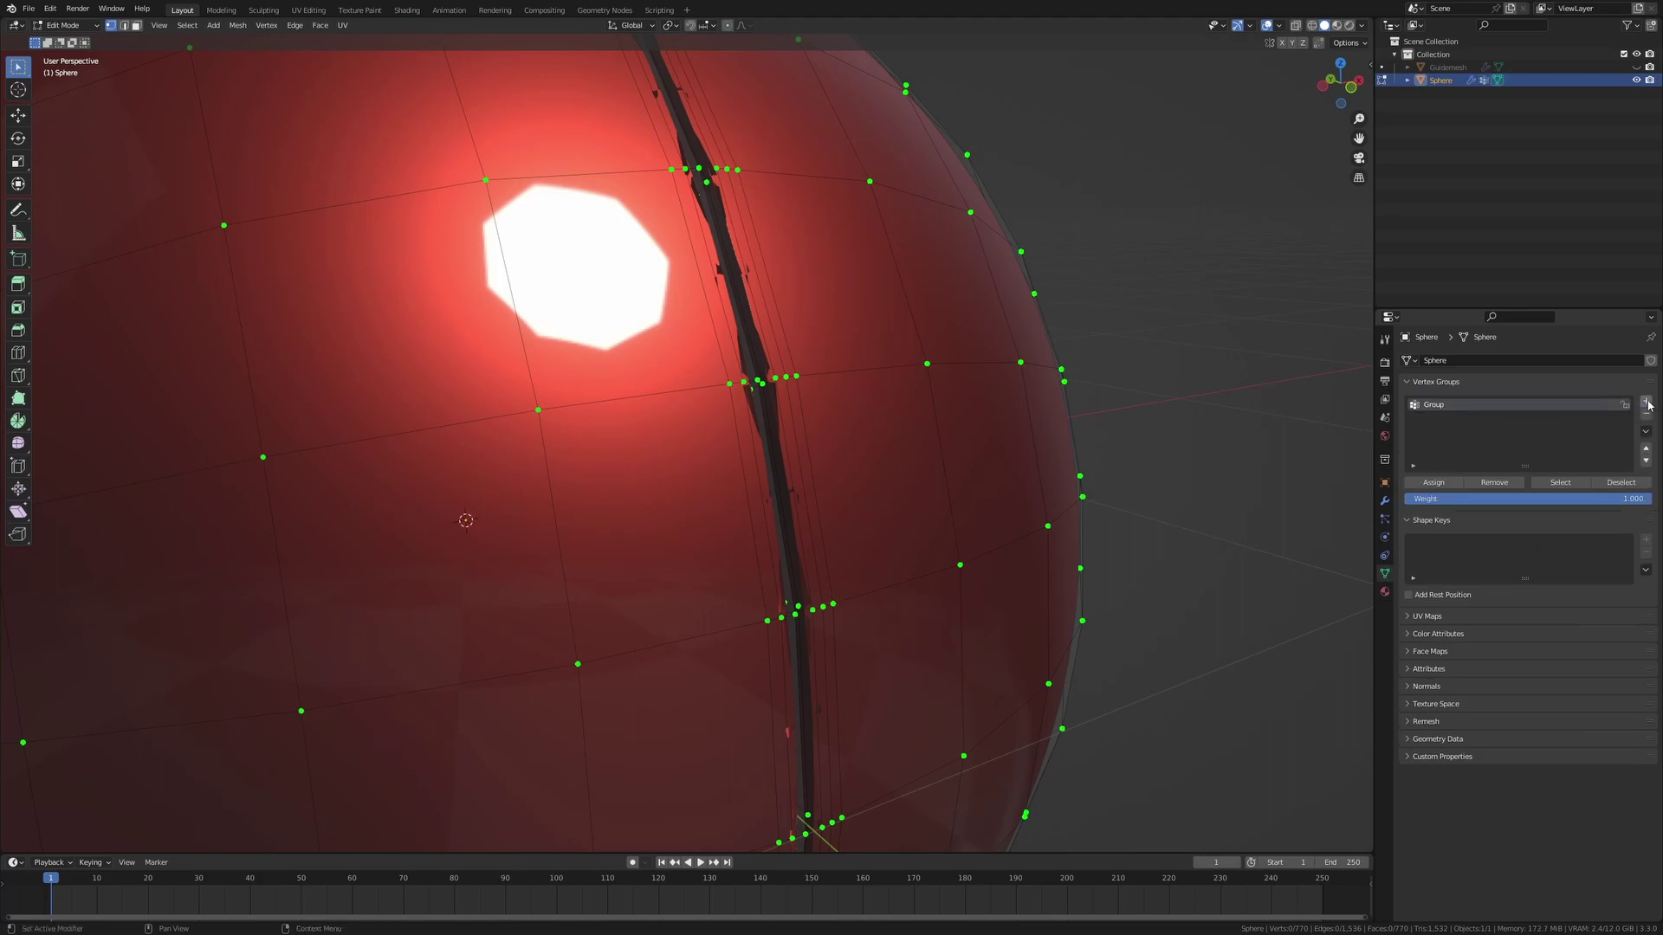
Select all of the sphere's vertices except the loops inside the panel gap and assign them to the vertex group
middle_click_drag(891, 494, 880, 483)
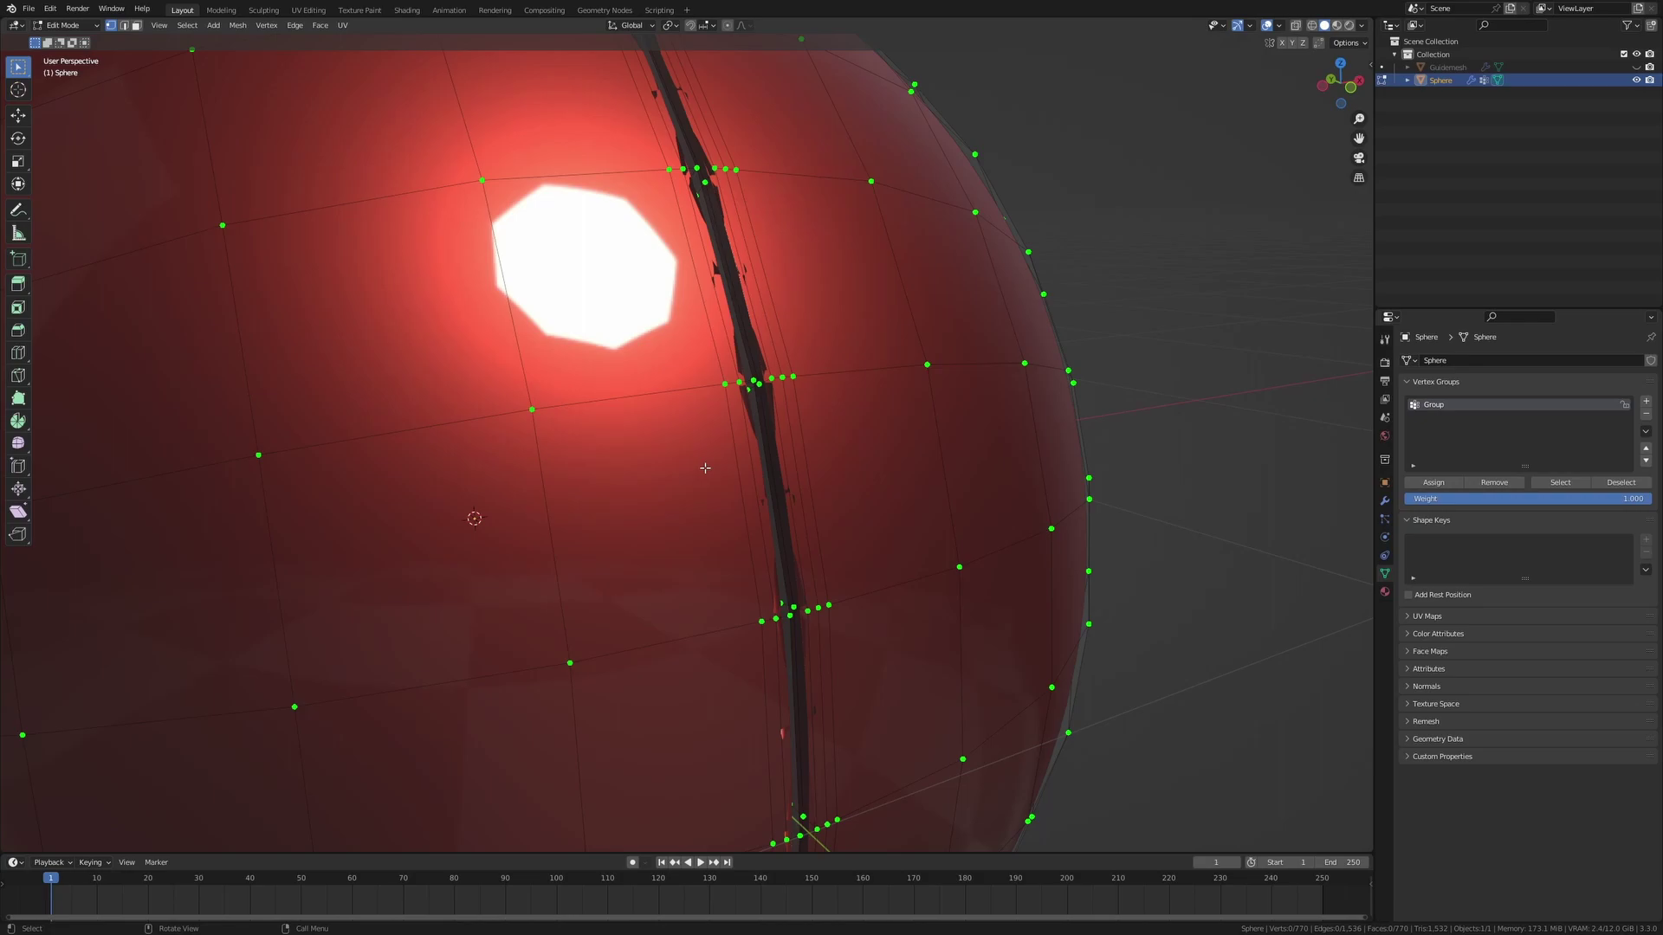
scroll(750, 422, "up", 1)
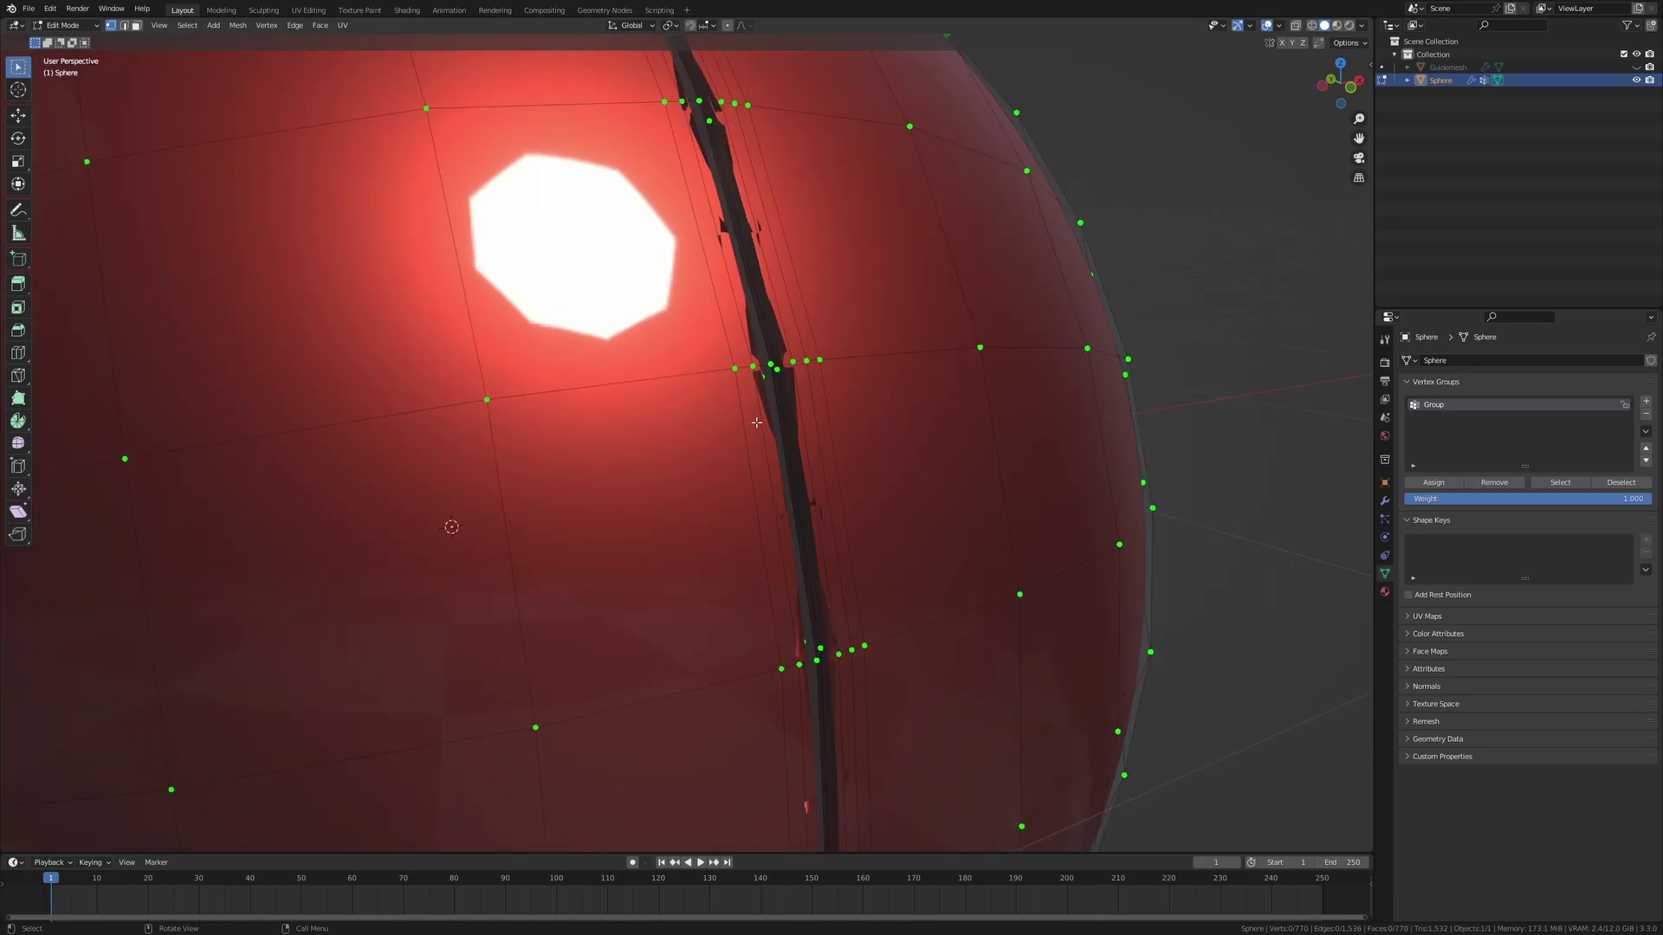
key("a")
middle_click_drag(774, 423, 765, 545)
scroll(756, 526, "up", 3)
scroll(752, 527, "up", 3)
left_click(938, 559, "alt+shift")
middle_click_drag(999, 502, 724, 485)
left_click(739, 483, "alt+shift")
left_click(740, 482, "alt+shift")
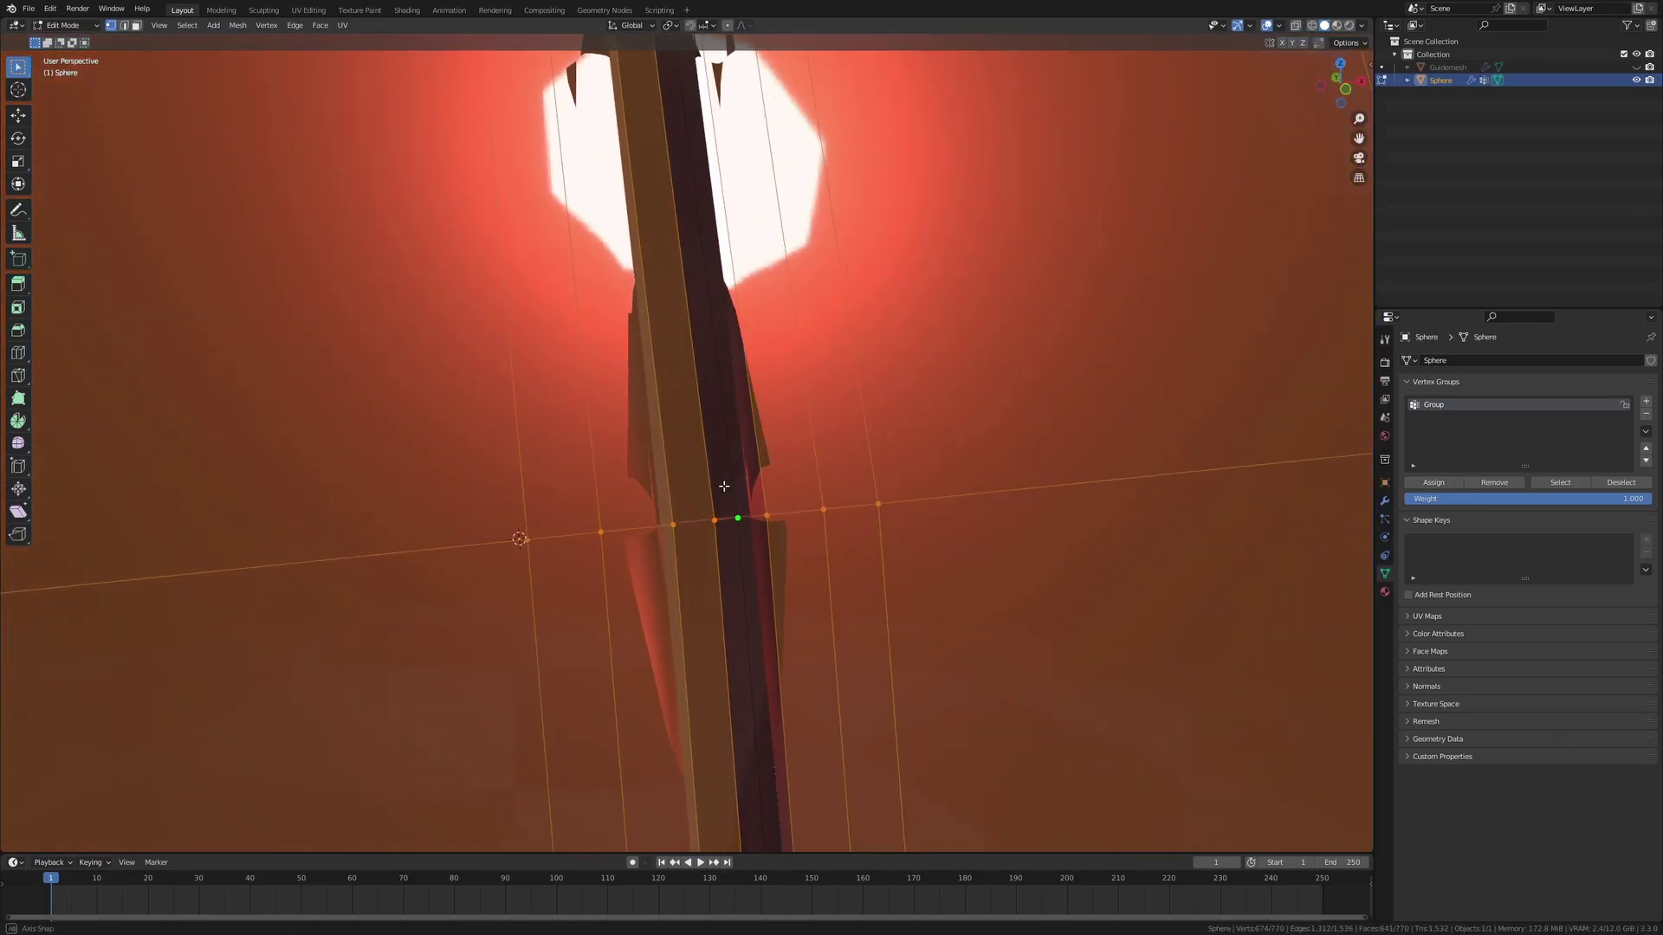
left_click(709, 458, "alt+shift")
scroll(709, 457, "down", 4)
middle_click_drag(710, 381, 806, 414)
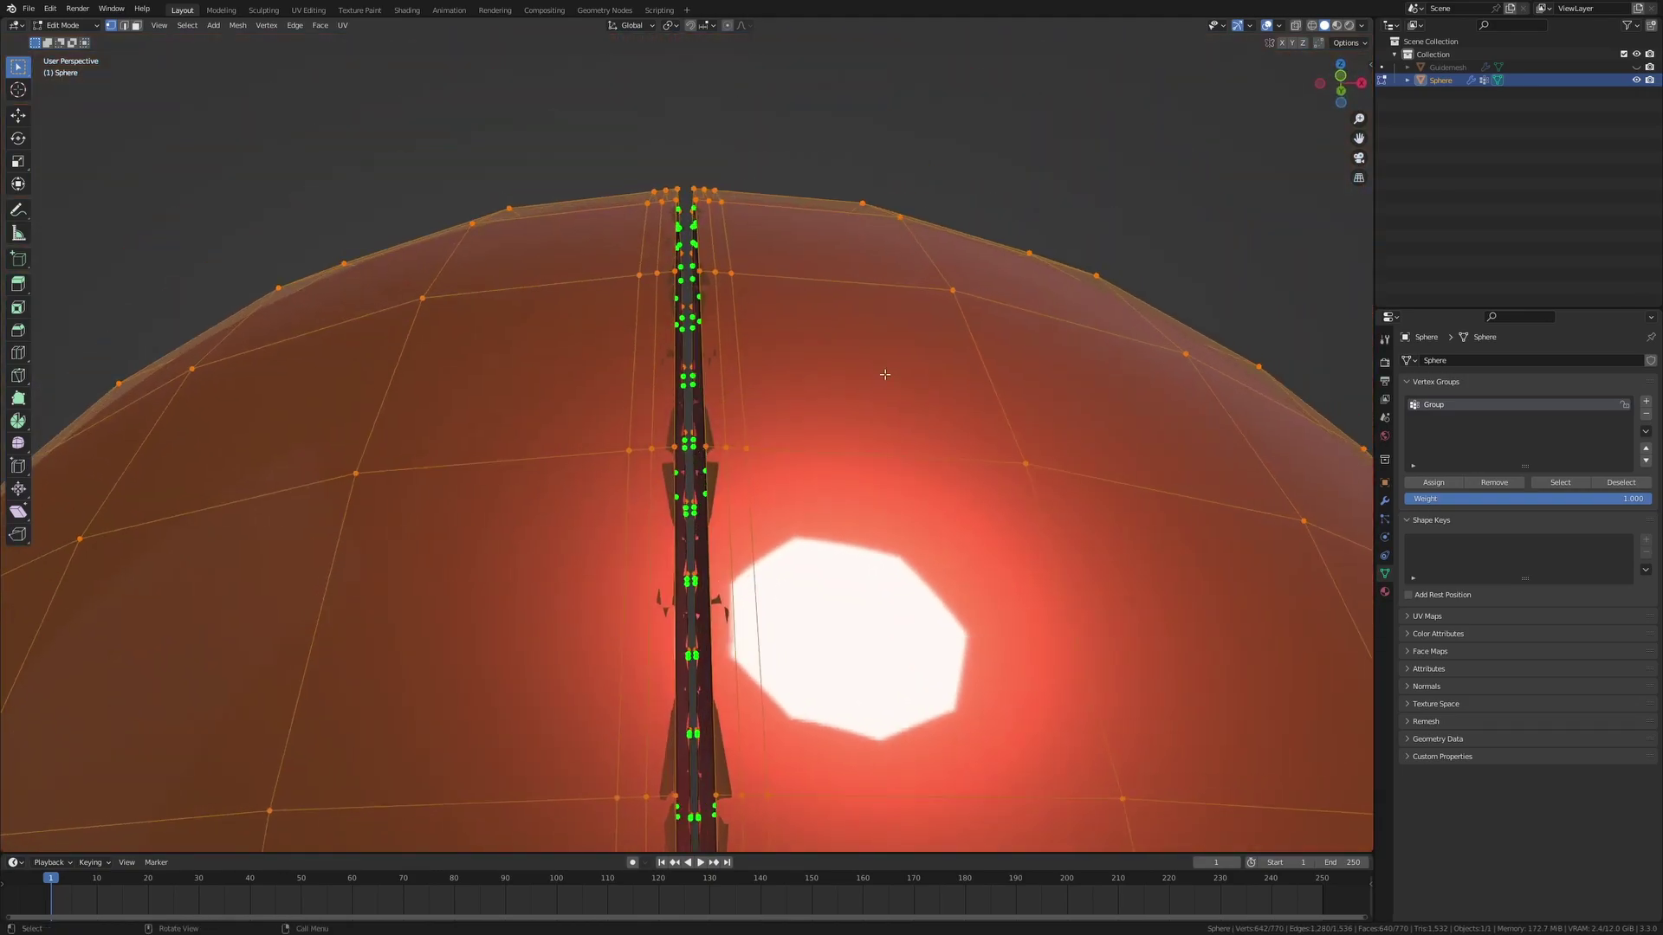
left_click(1452, 487)
key("Tab")
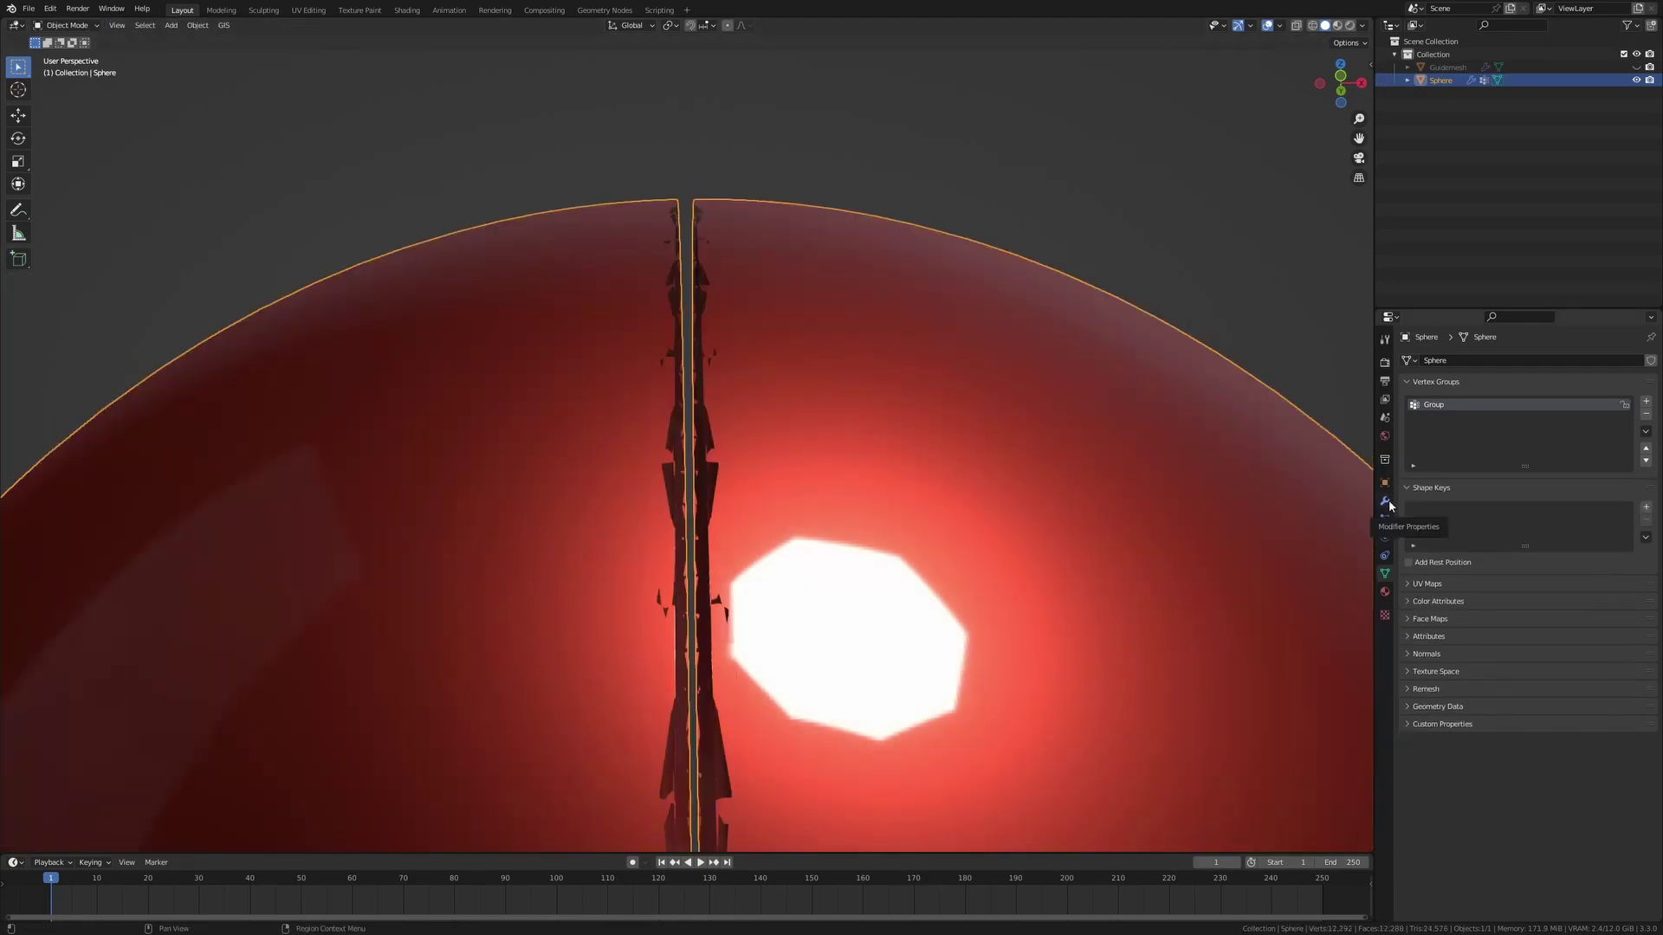
Limit the sphere's Shrinkwrap modifier to the vertex group named Group
left_click(1385, 501)
middle_click_drag(849, 519, 779, 519)
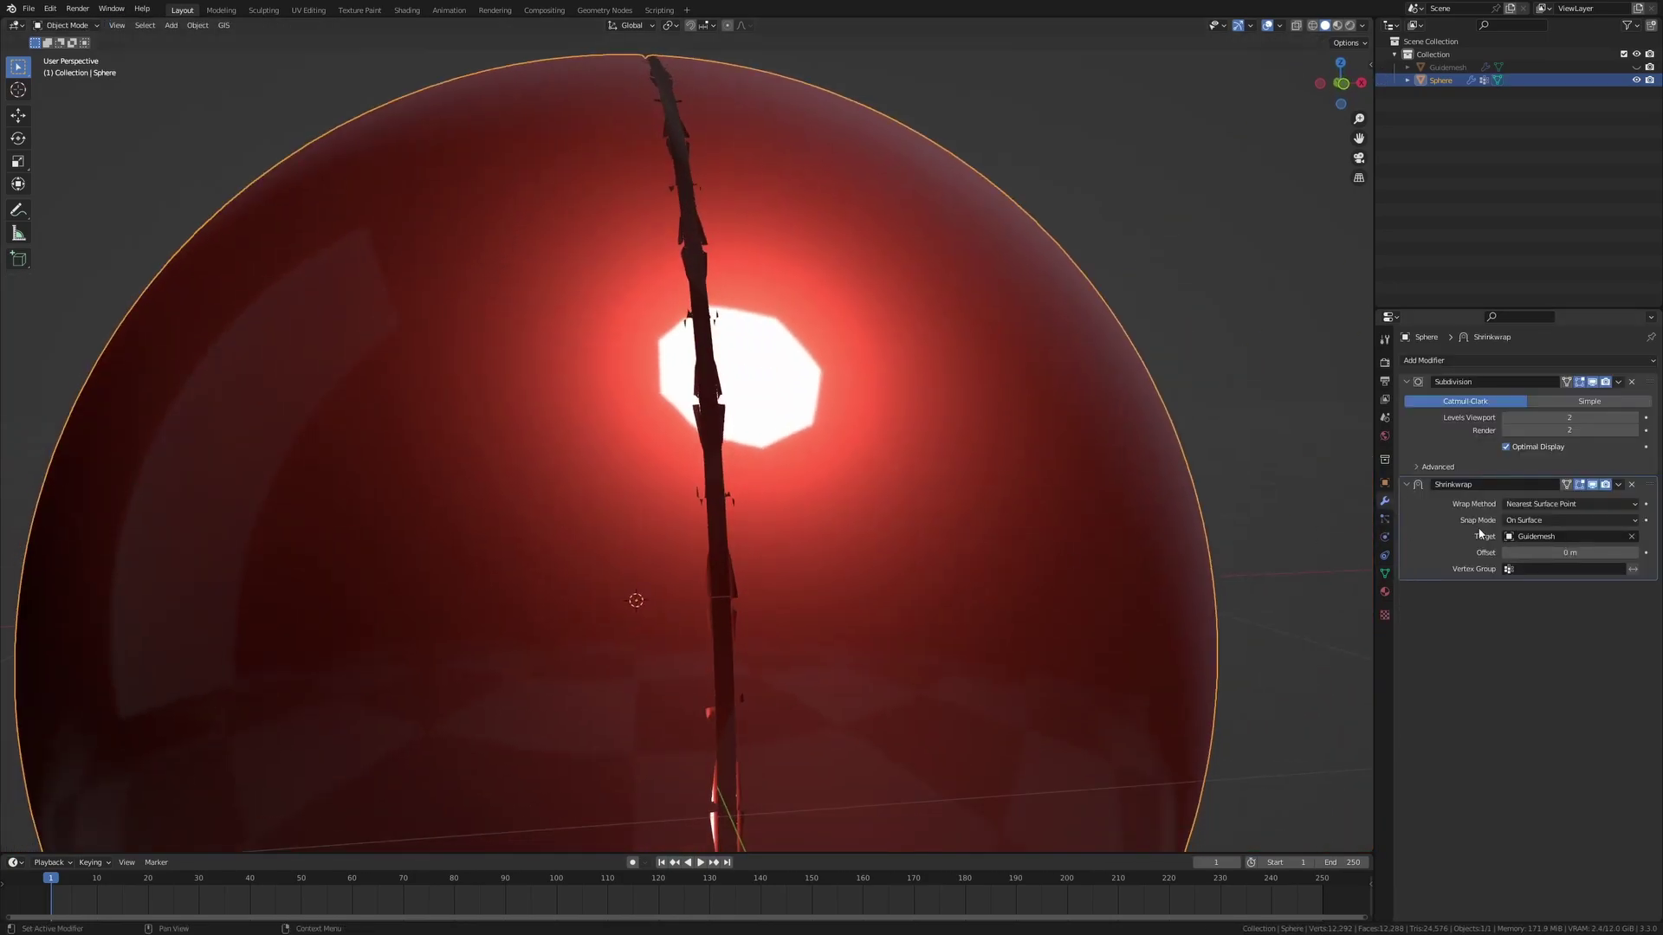
left_click(1548, 569)
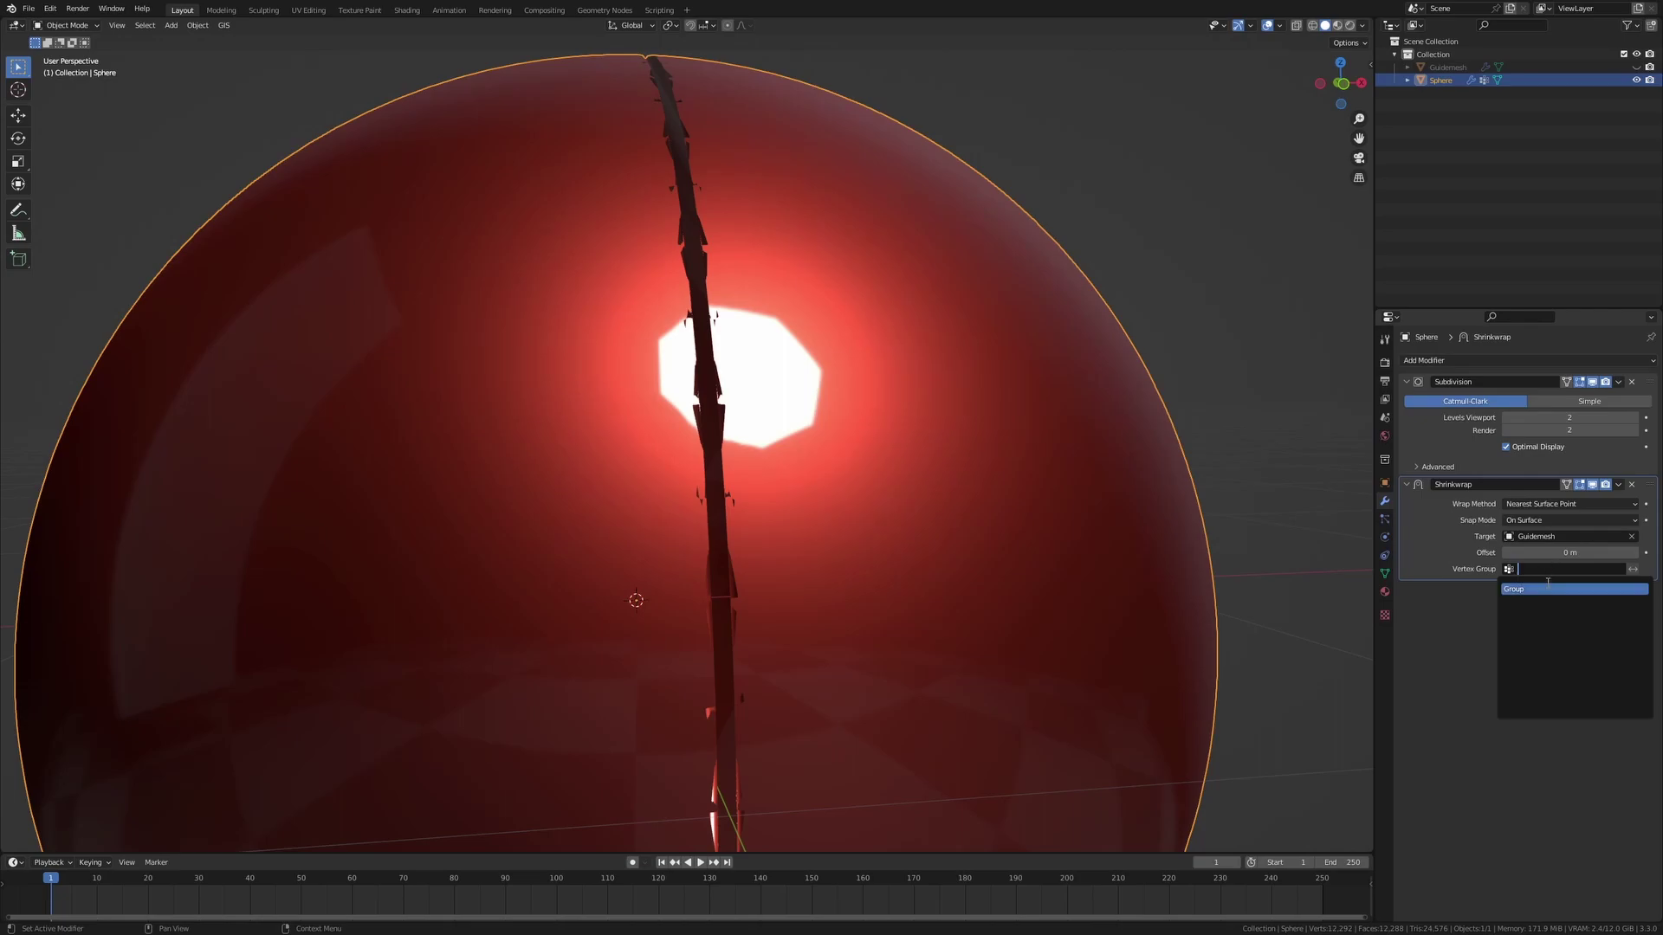
left_click(1548, 589)
middle_click_drag(840, 563, 767, 575)
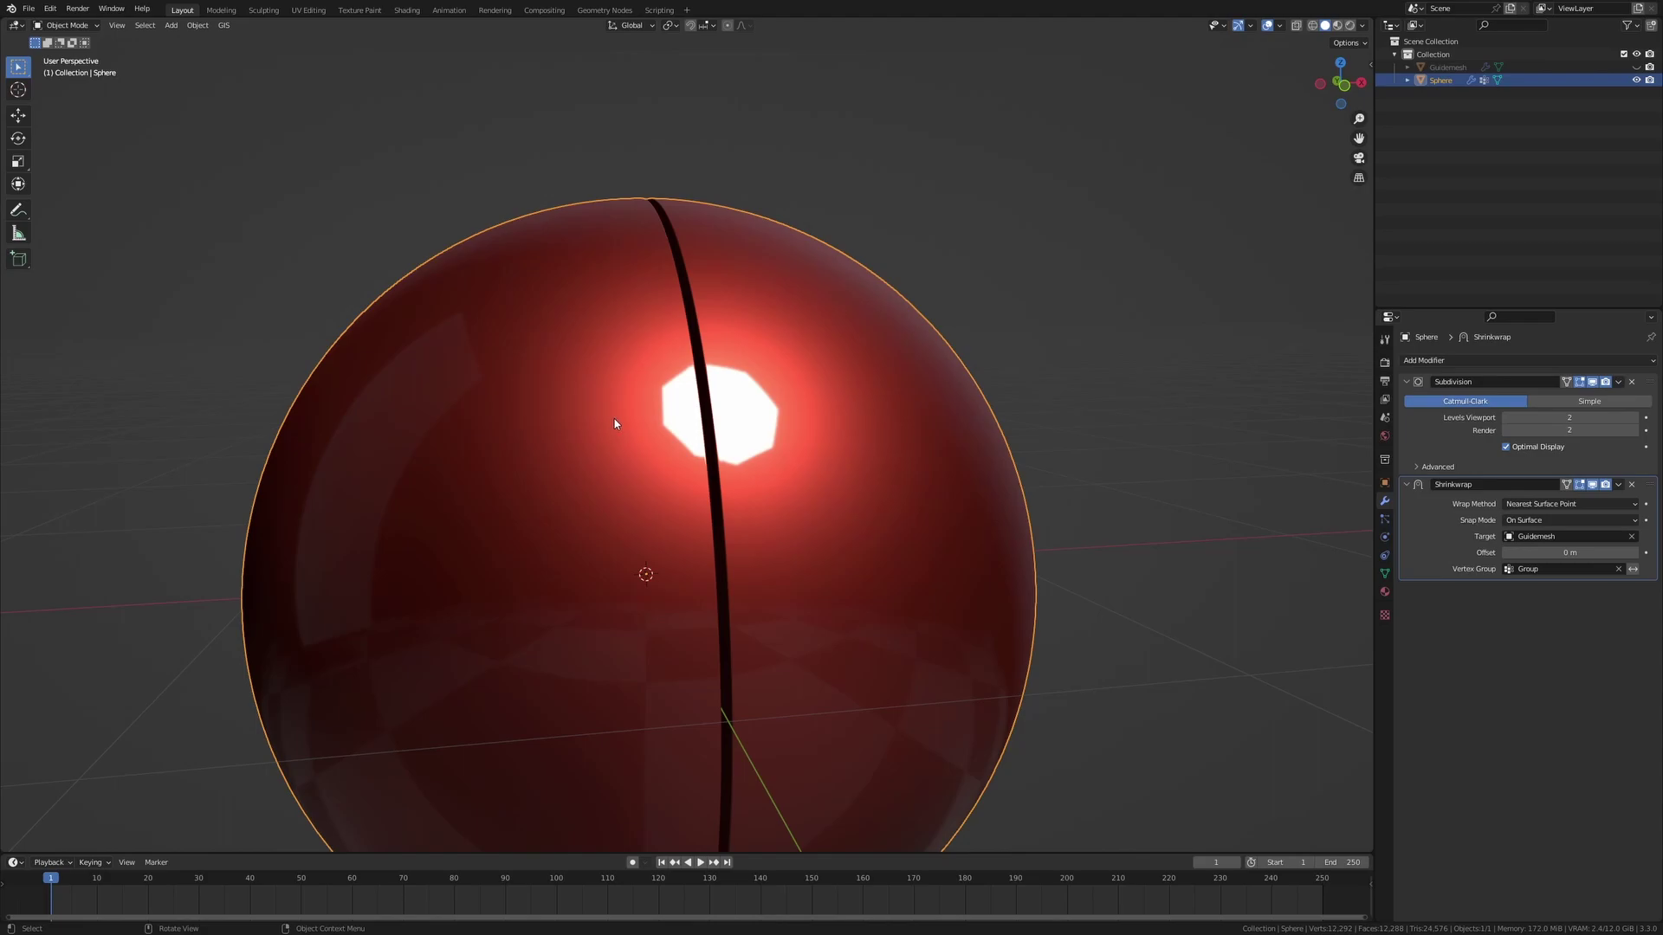
scroll(601, 471, "up", 2)
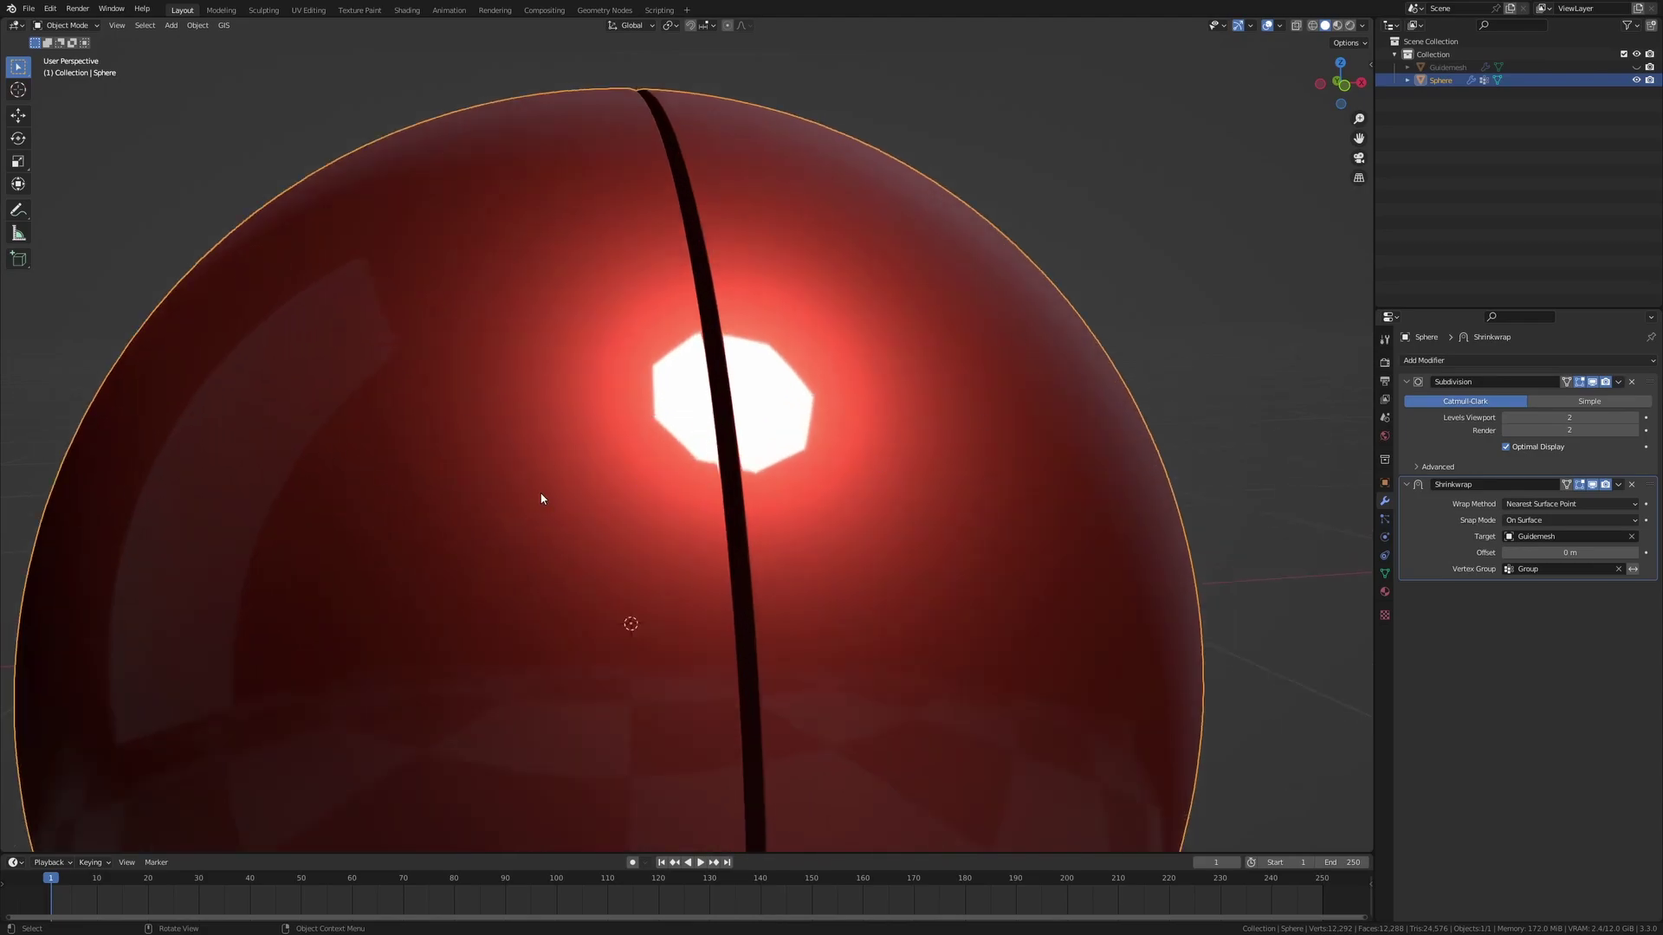
Toggle the Shrinkwrap modifier's viewport display to compare the sphere's shading, and leave it turned off
left_click(1594, 486)
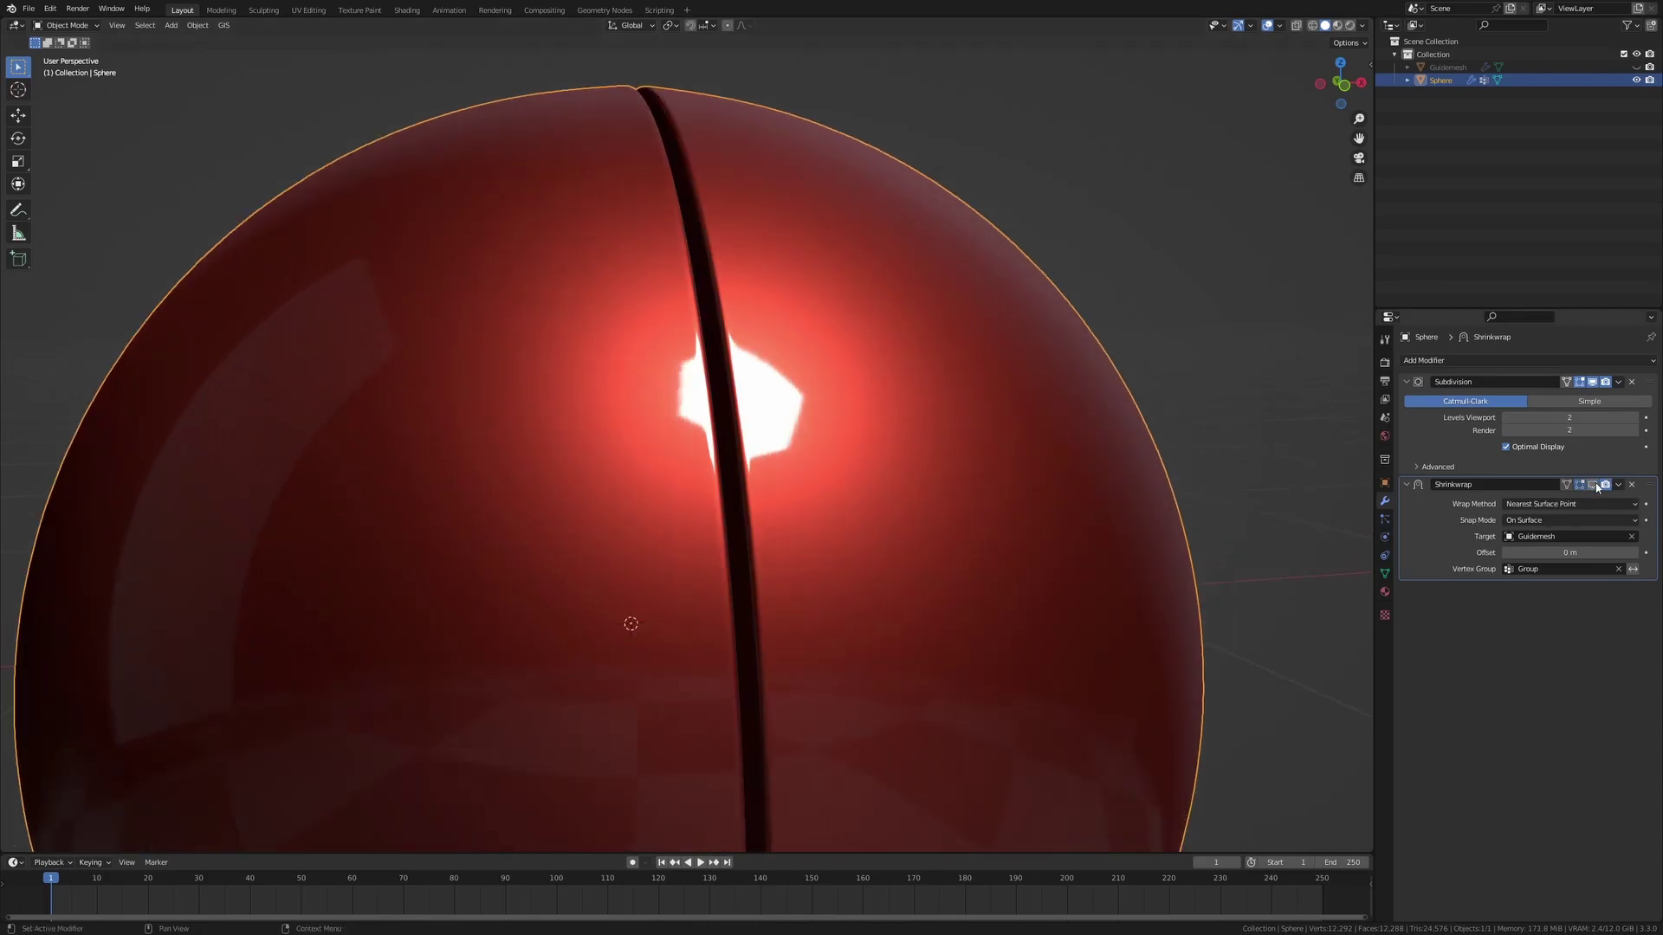
left_click(1595, 485)
left_click(1594, 485)
left_click(1595, 485)
left_click(1595, 485)
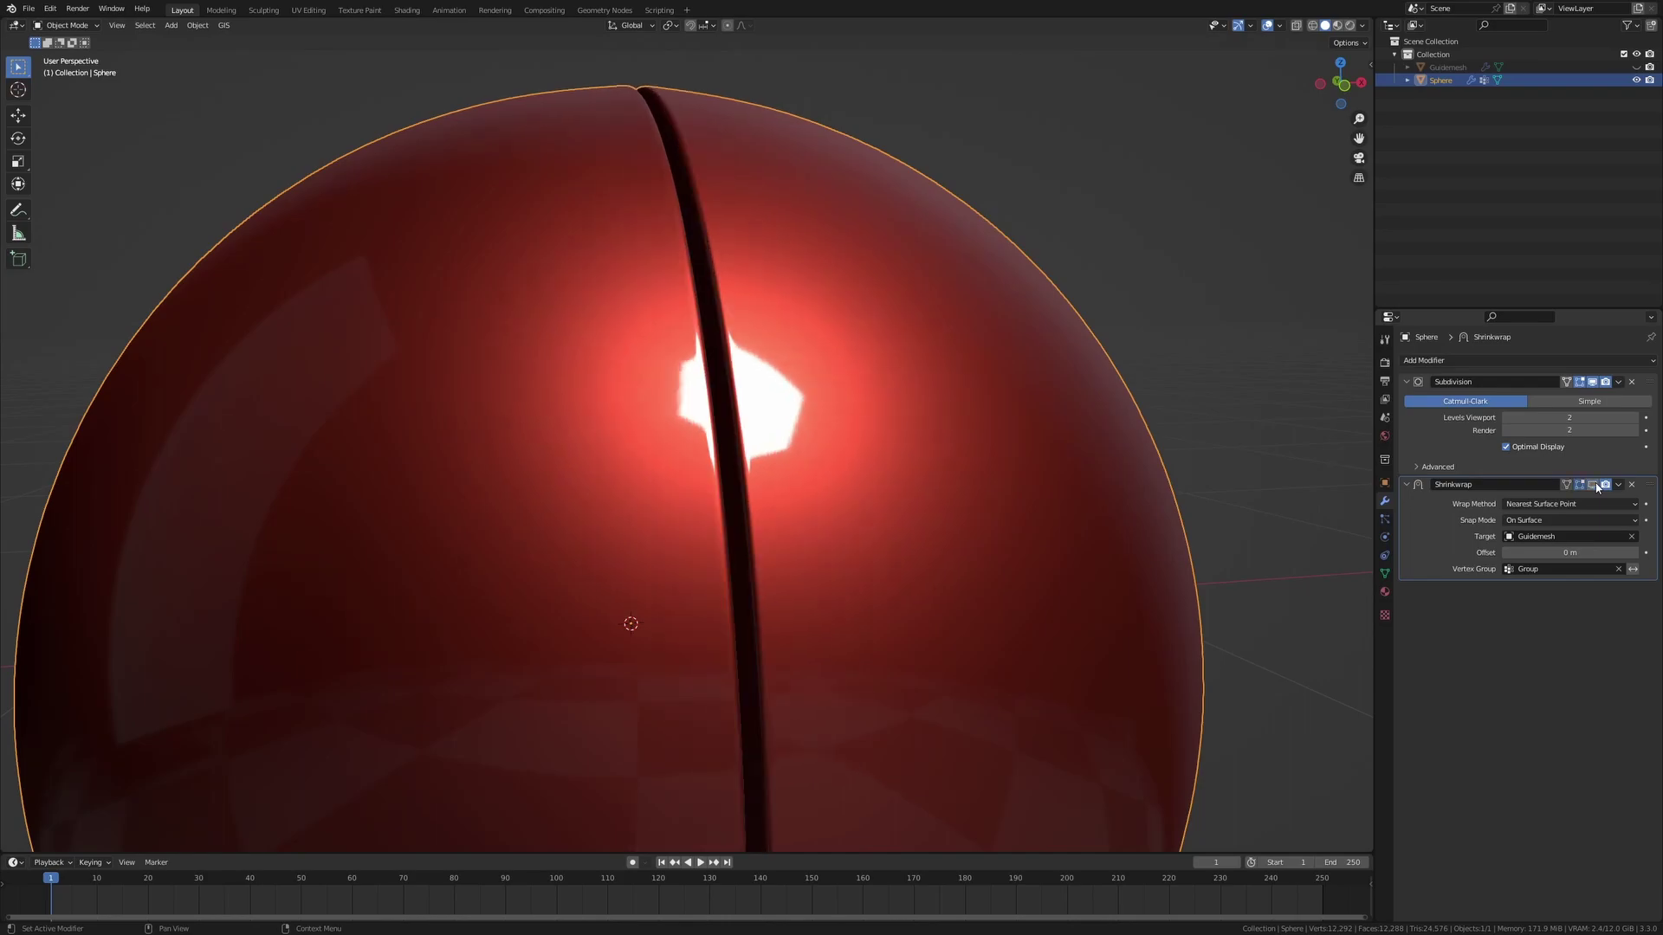
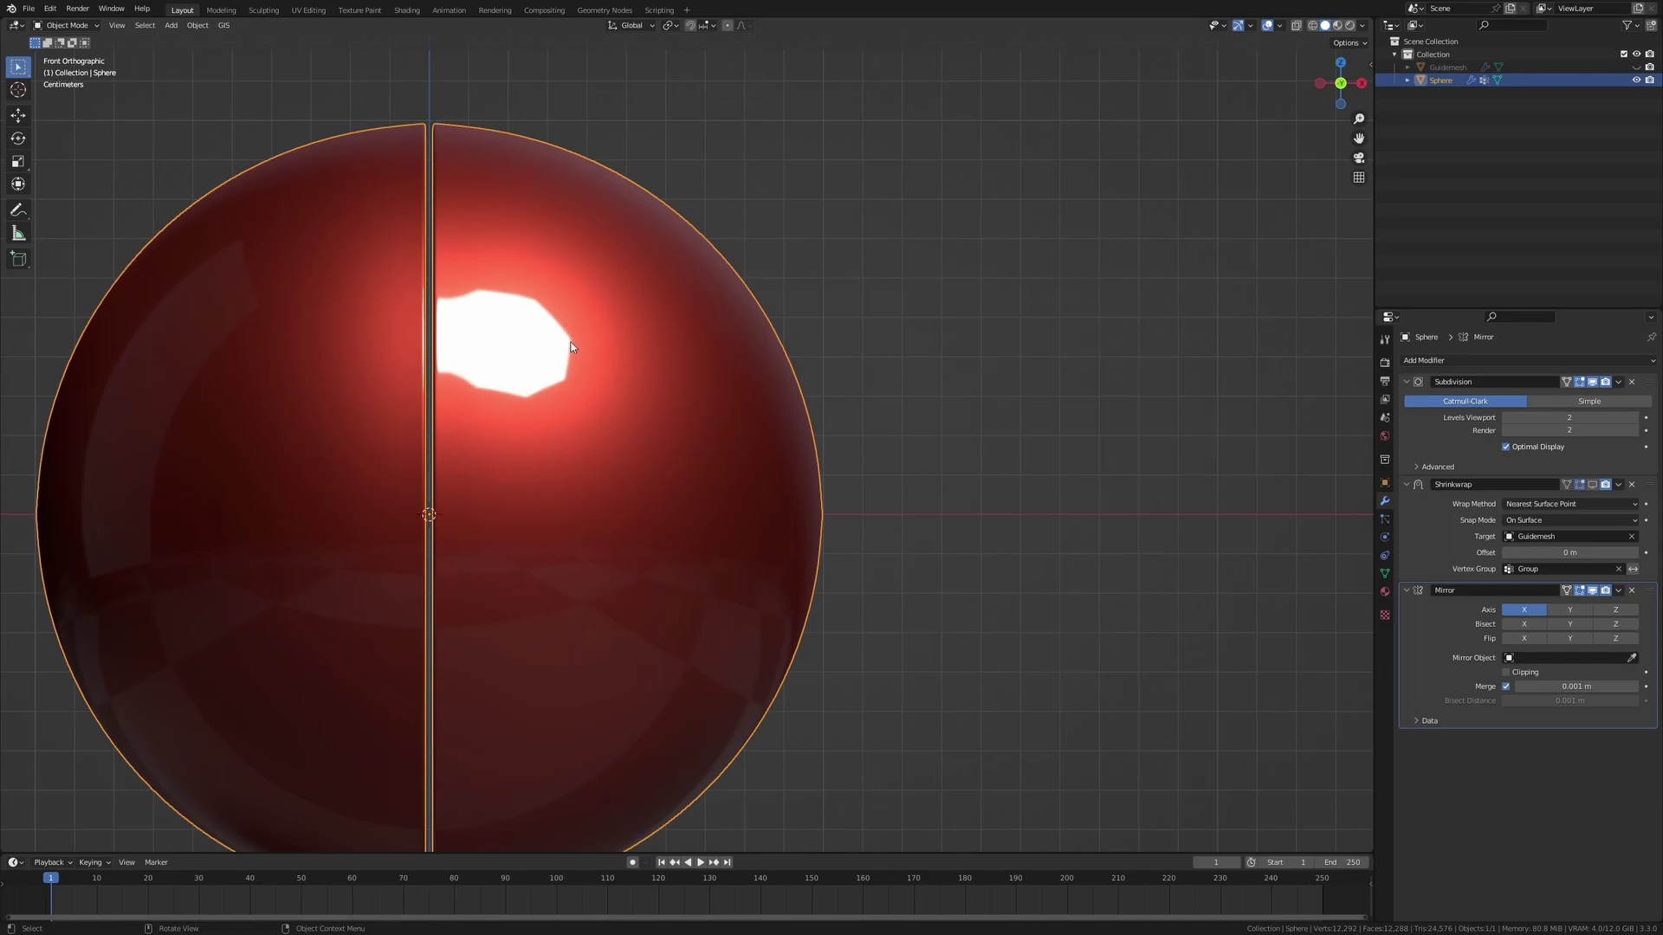
Add a plane, move it along X to beside the sphere and raise it about 0.66 m along Z
scroll(571, 346, "down", 5)
scroll(669, 437, "up", 1)
middle_click_drag(903, 450, 746, 437, "shift")
key("shift+a")
mouse_move(745, 435)
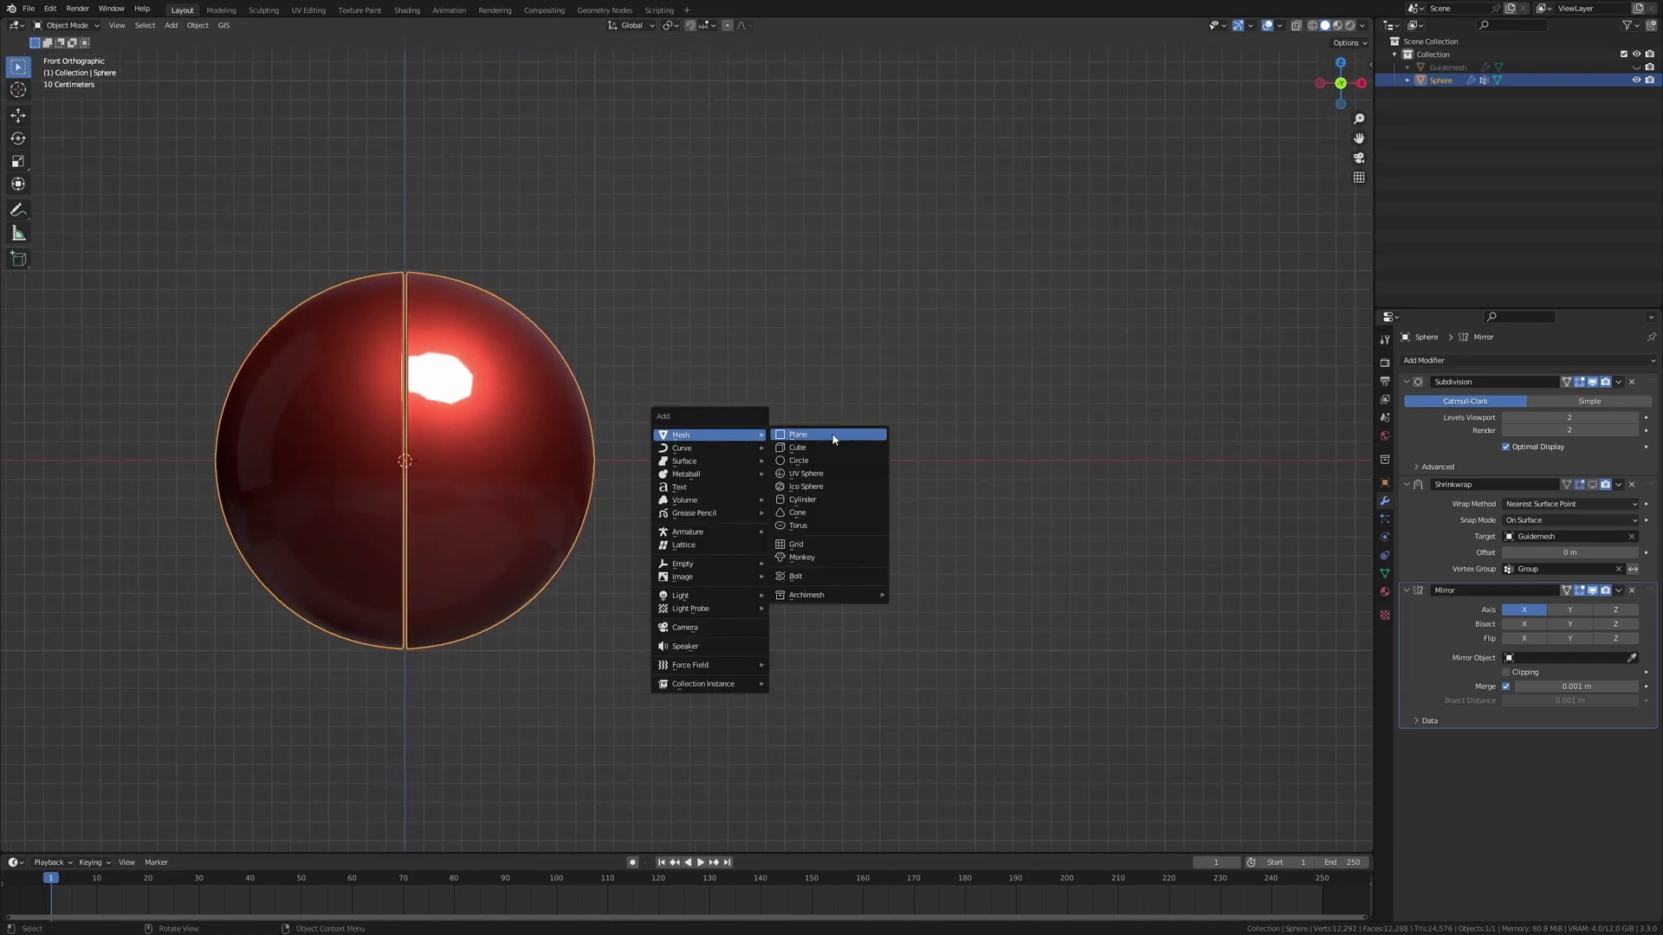
left_click(833, 435)
key("g")
key("x")
left_click(935, 445)
key("g")
key("z")
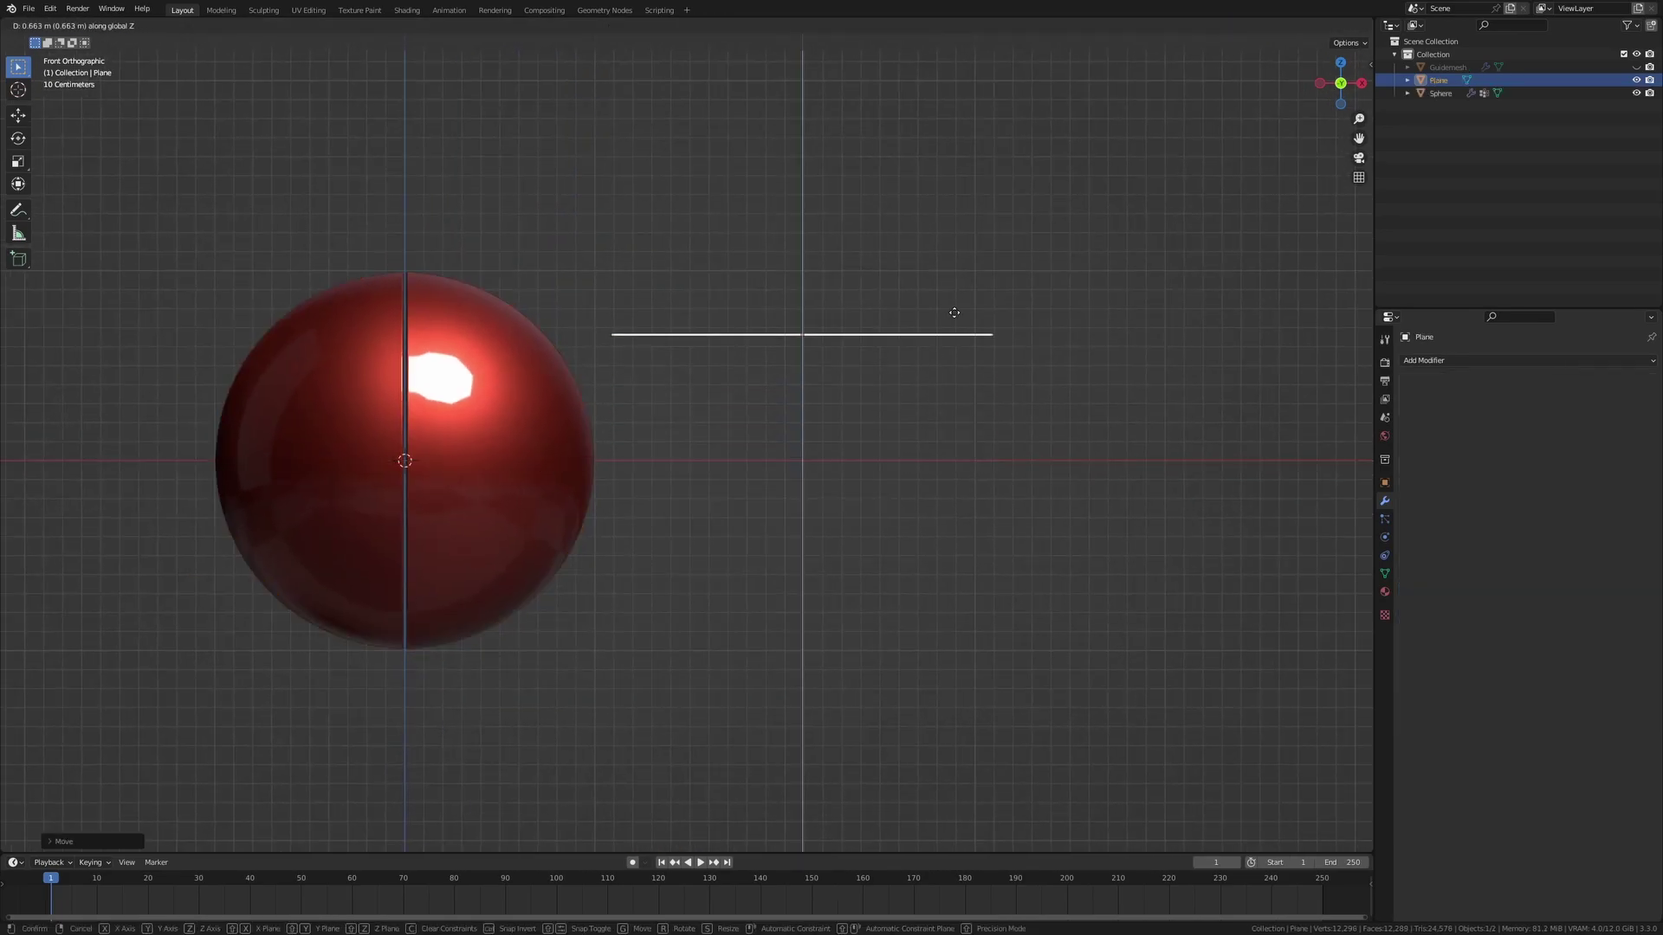
left_click(955, 313)
Cut the plane with four evenly spaced parallel edge loops
middle_click_drag(913, 338, 729, 438)
key("Tab")
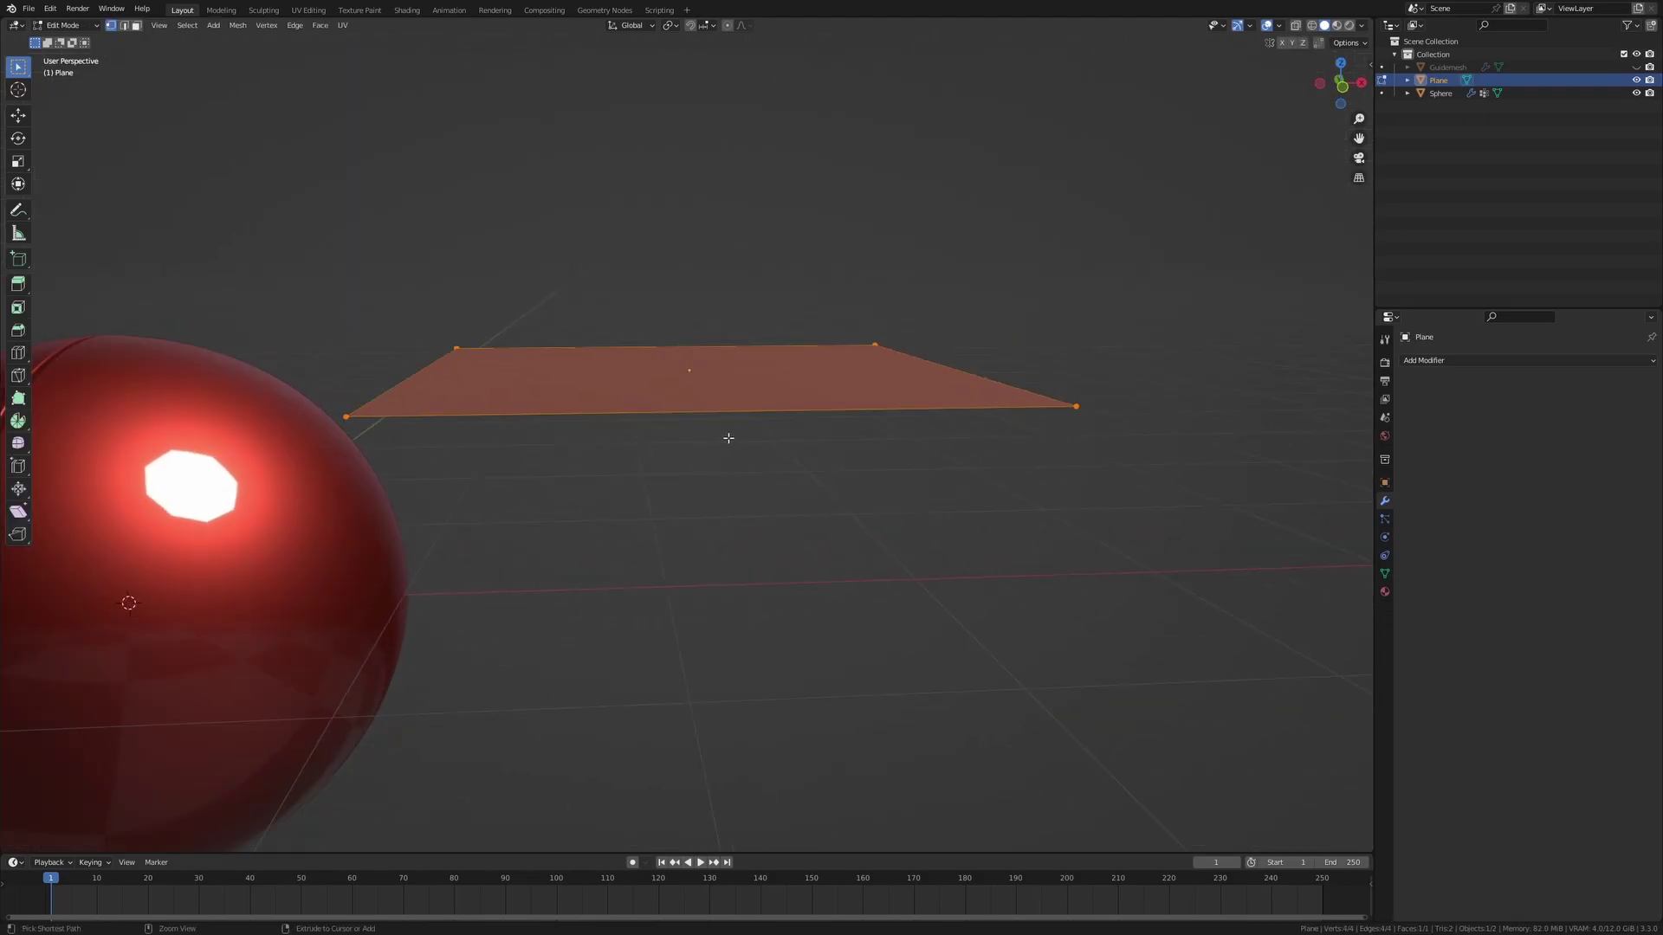
key("ctrl+r")
scroll(726, 436, "up", 3)
left_click(727, 438)
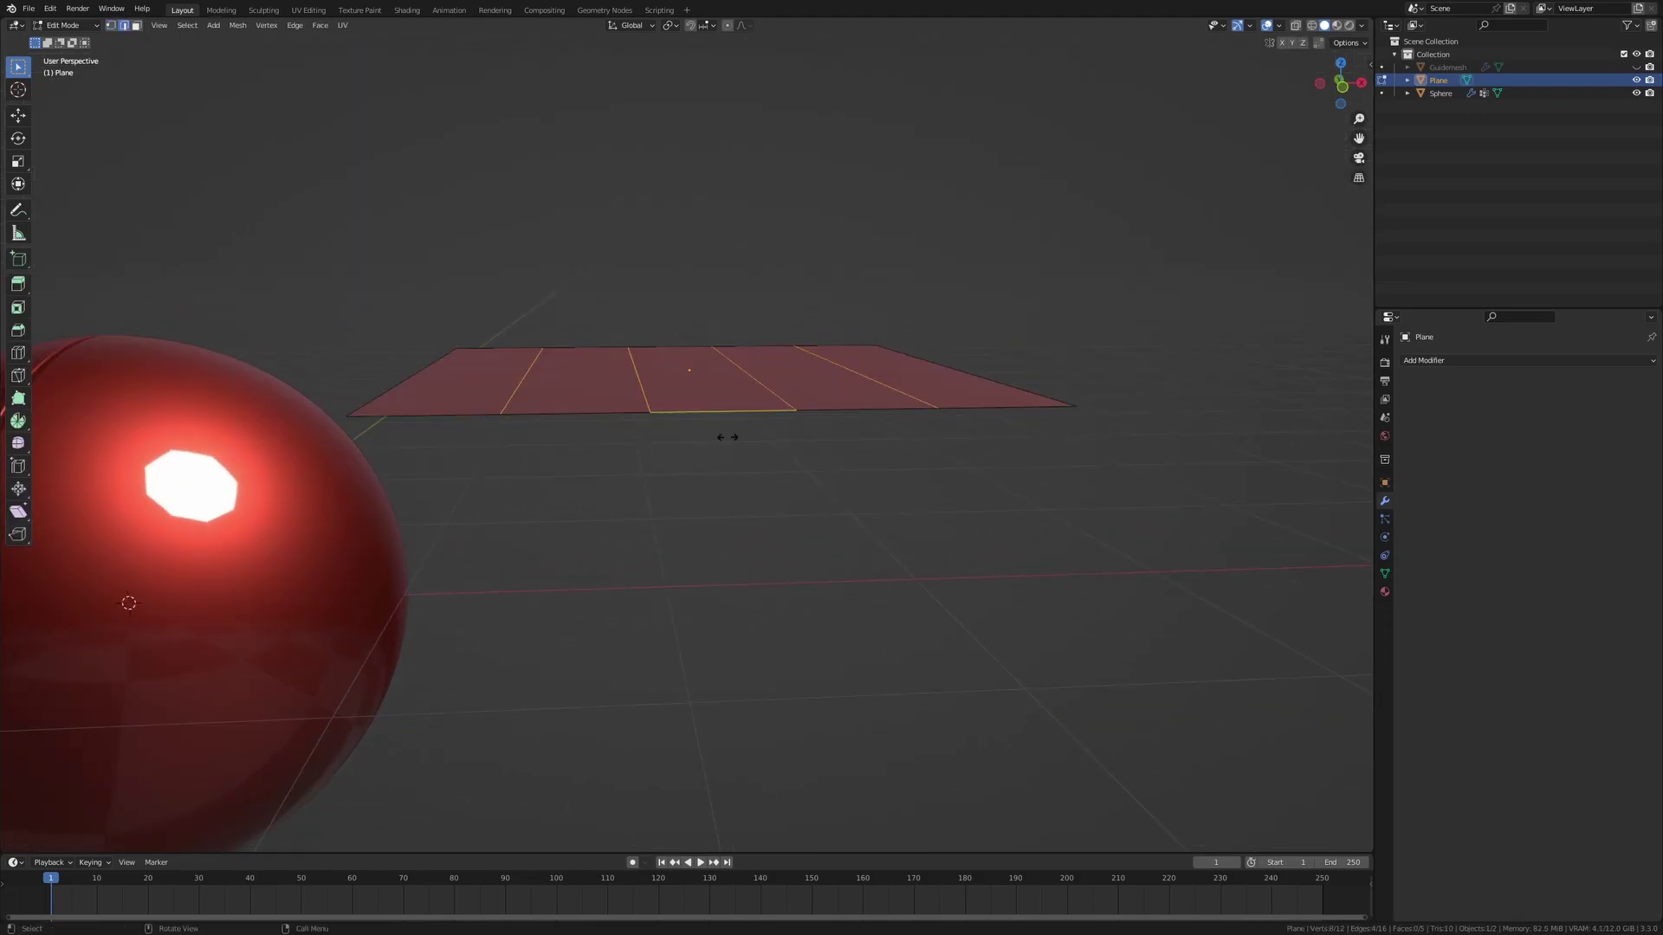
right_click(727, 437)
Select all of the plane's vertices except the two middle loops and lower them along Z
key("1")
middle_click_drag(797, 457, 800, 463)
left_click(958, 369, "alt")
left_click(384, 387, "alt+shift")
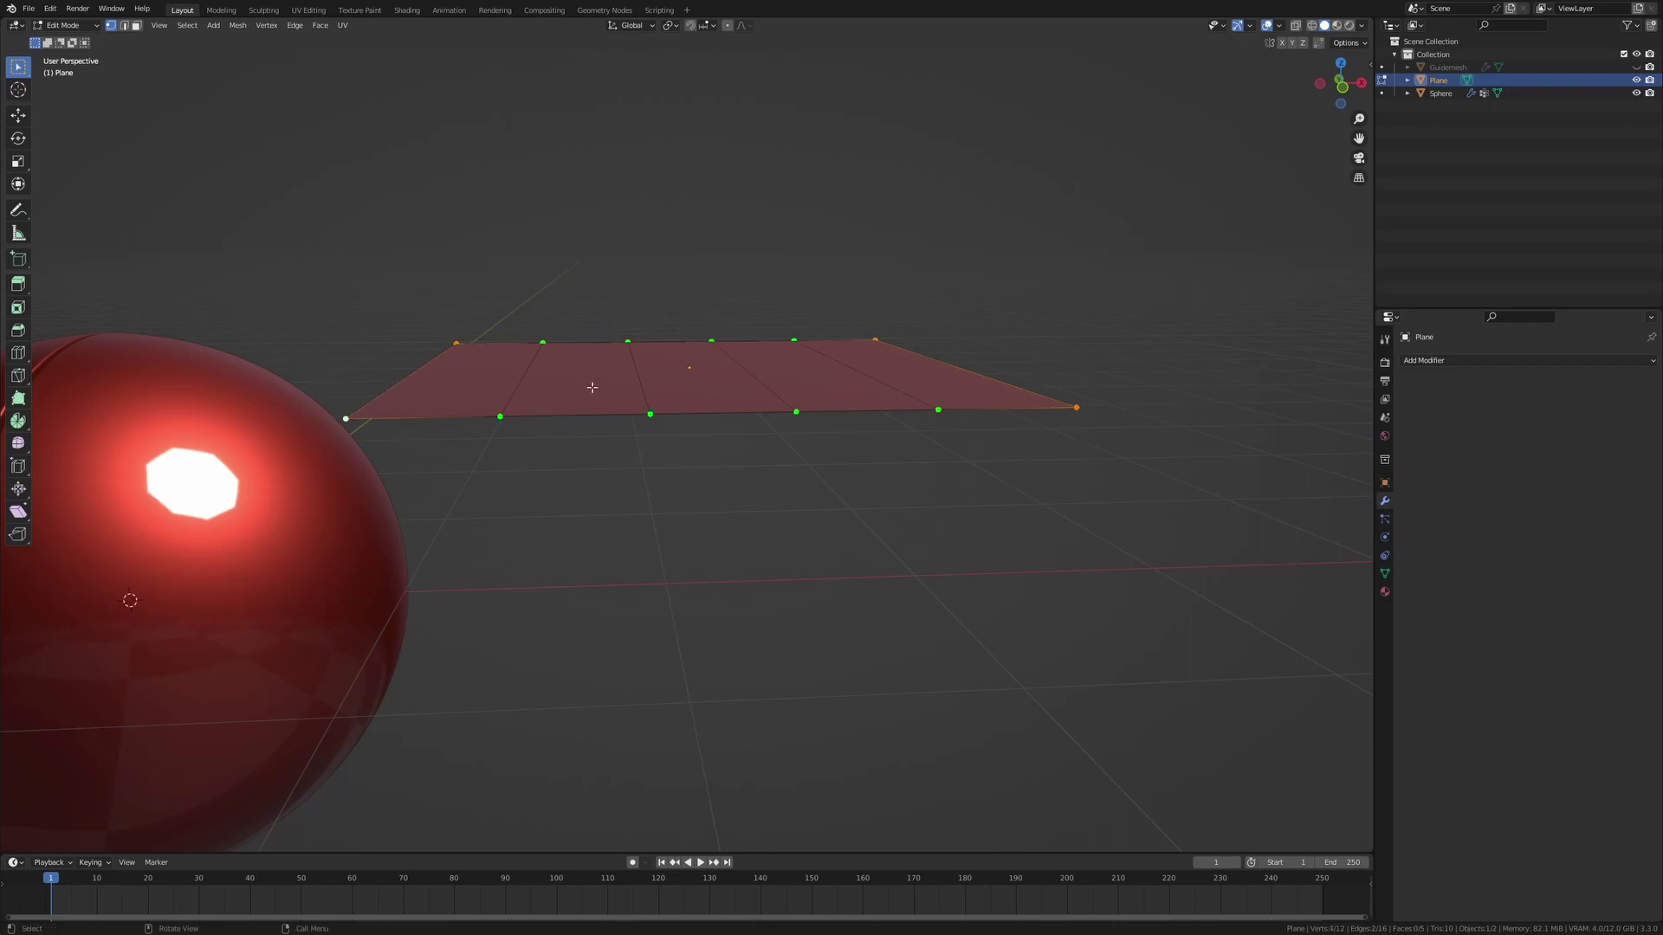
key("a")
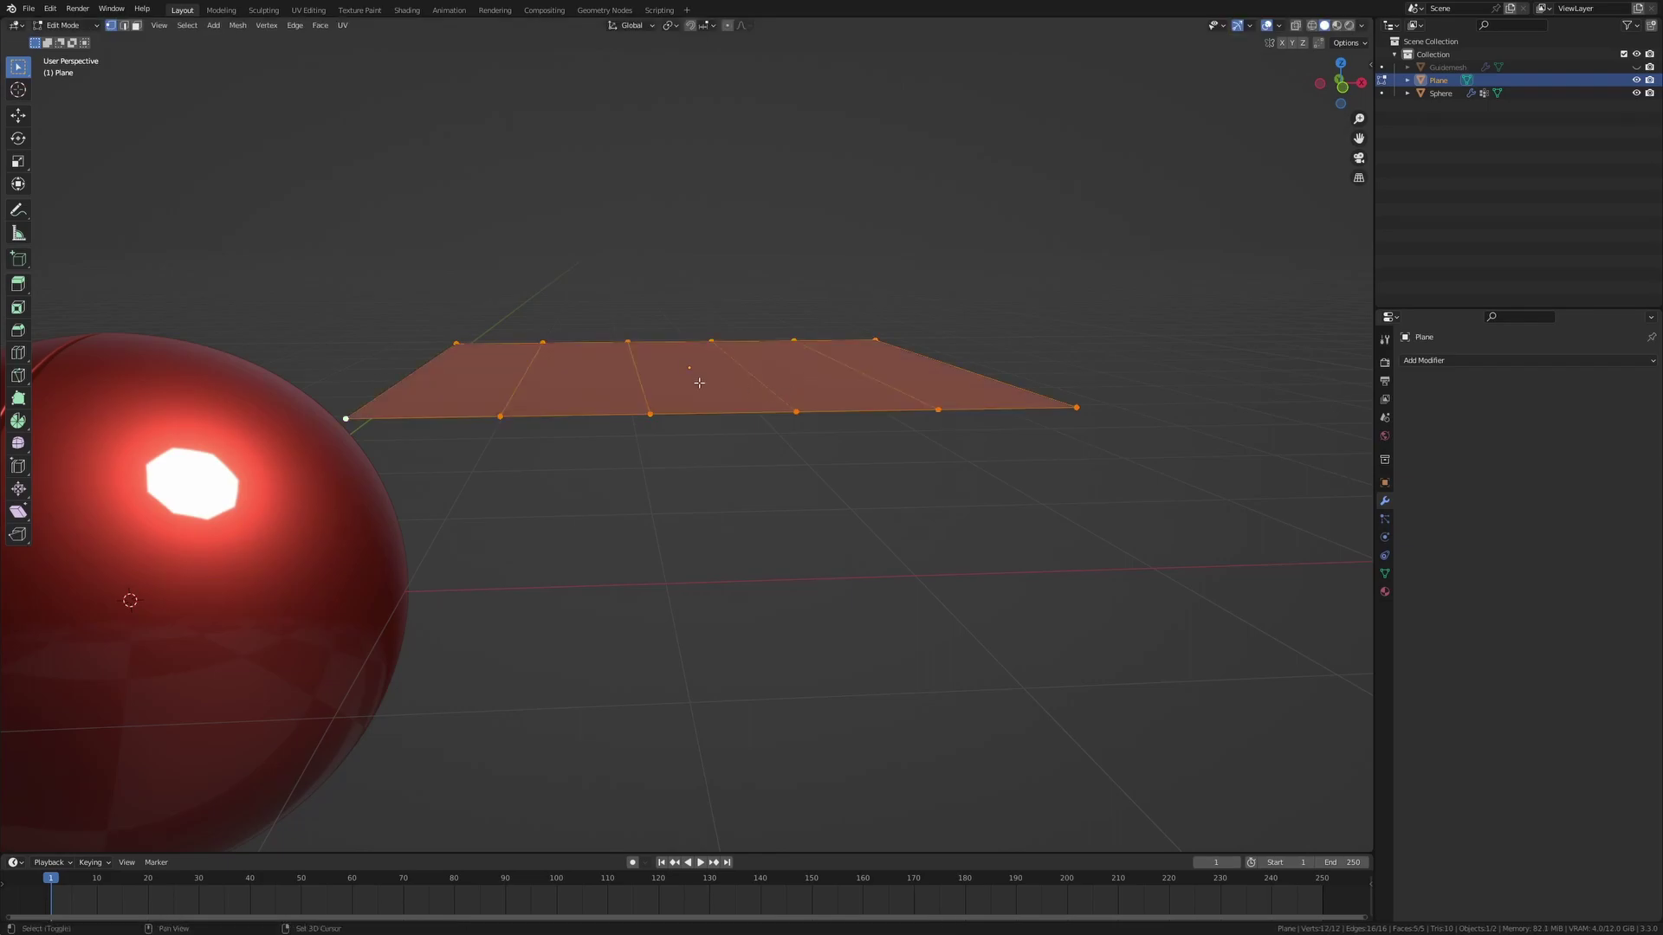
left_click(643, 380, "alt+shift")
left_click(746, 372, "alt+shift")
key("g")
key("z")
left_click(784, 461)
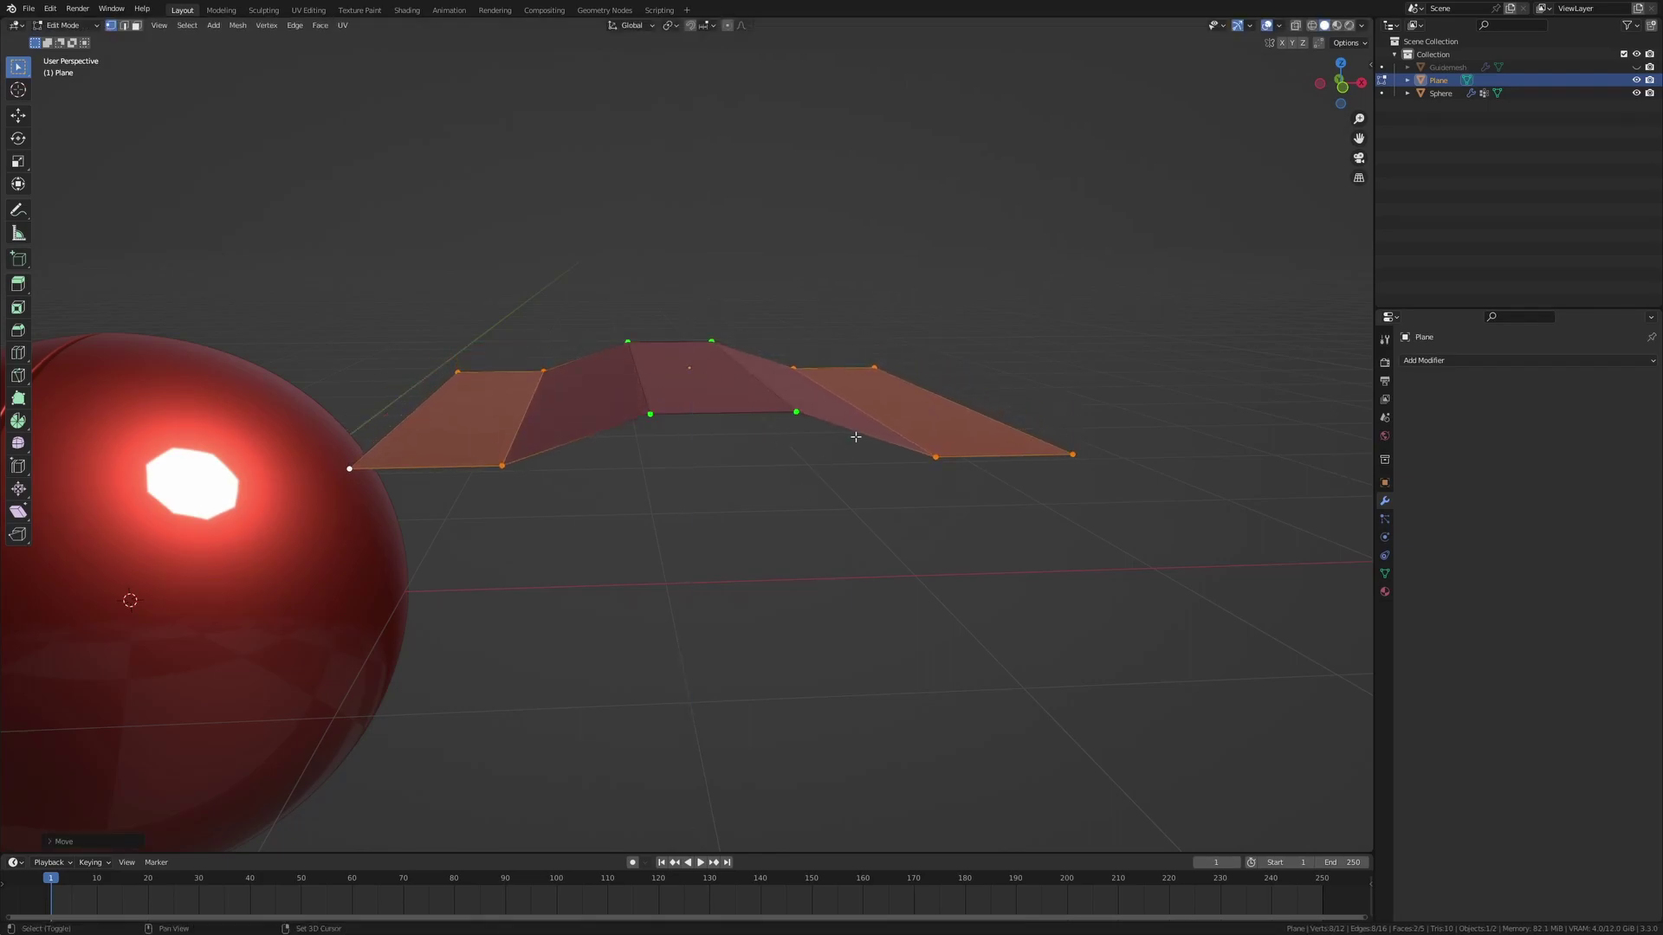
Lower only the plane's two outermost edges farther along Z to form an arch
left_click(858, 408, "alt+shift")
left_click(521, 420, "alt+shift")
middle_click_drag(876, 454, 880, 441)
key("g")
key("z")
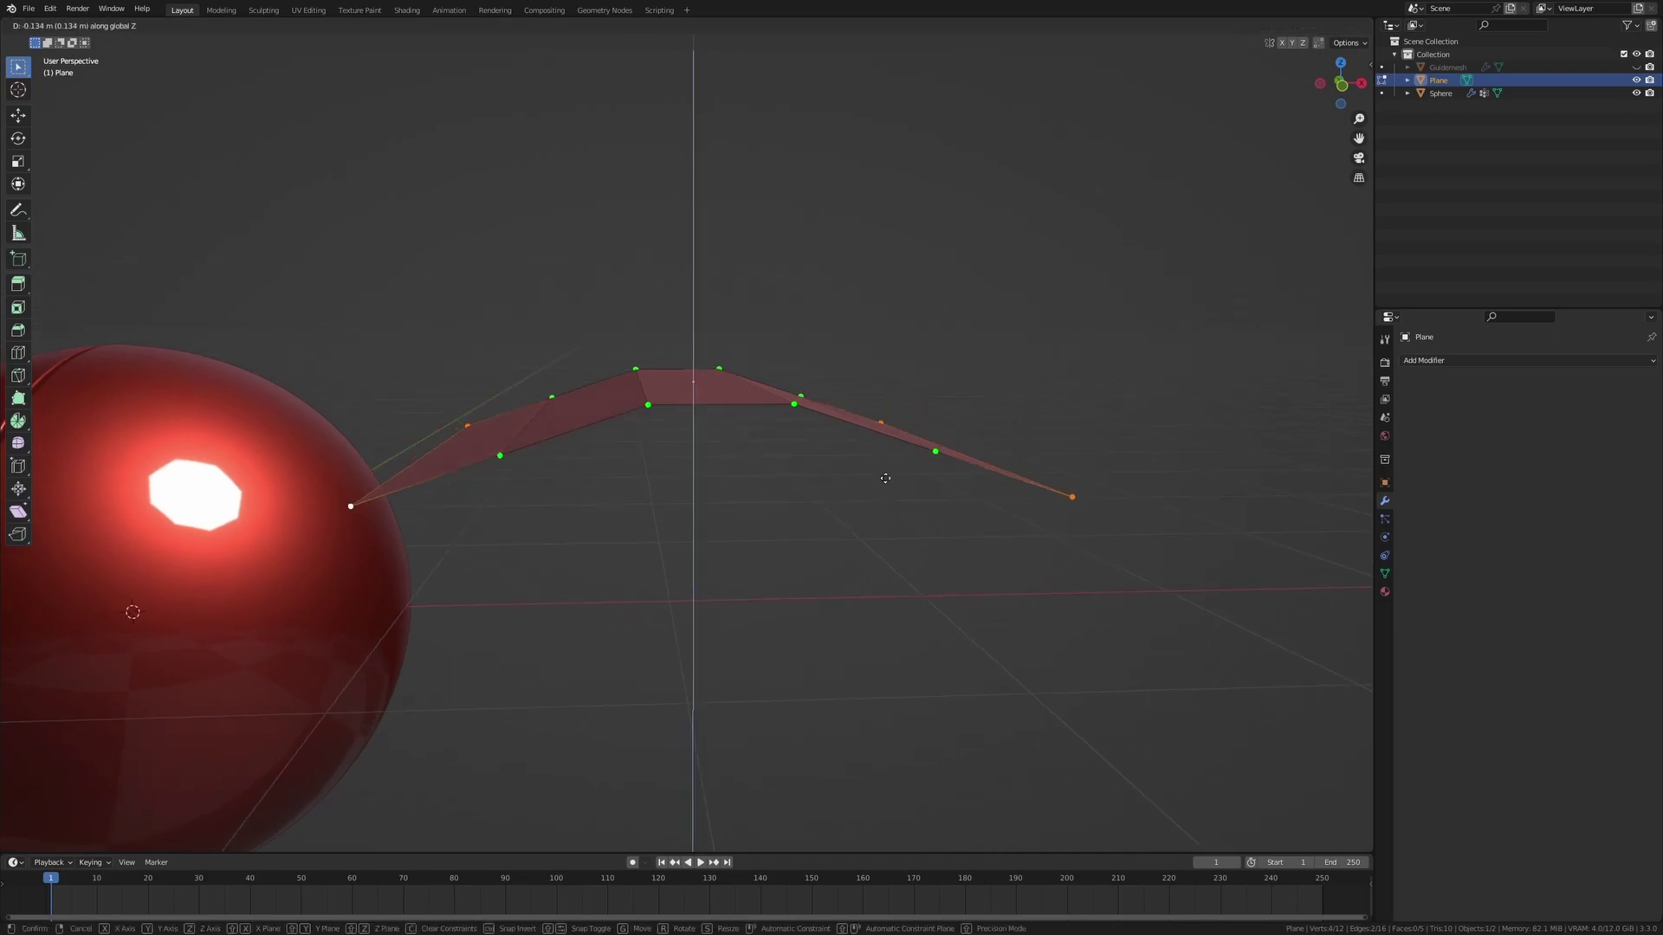
left_click(892, 609)
Add a centred edge loop across the arch's top strip and raise it about 0.02 m along Z
key("ctrl+r")
left_click(716, 412)
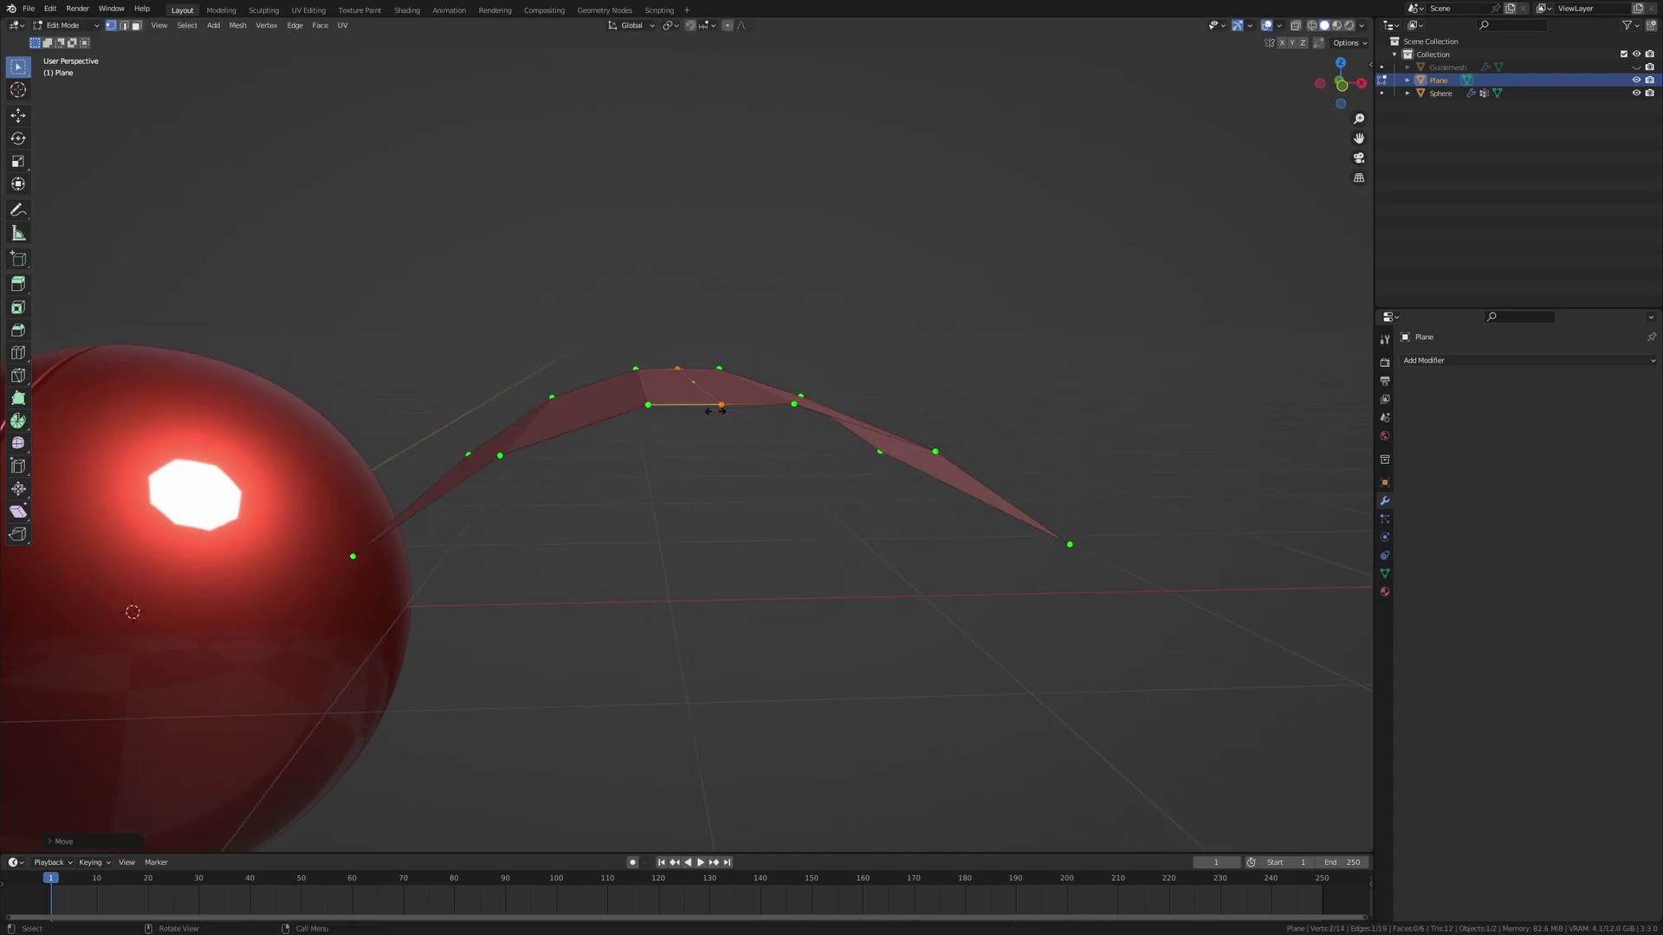
left_click(716, 410)
mouse_move(716, 410)
middle_mouse_down()
mouse_move(742, 420)
mouse_move(745, 398)
middle_mouse_up()
key("g")
key("z")
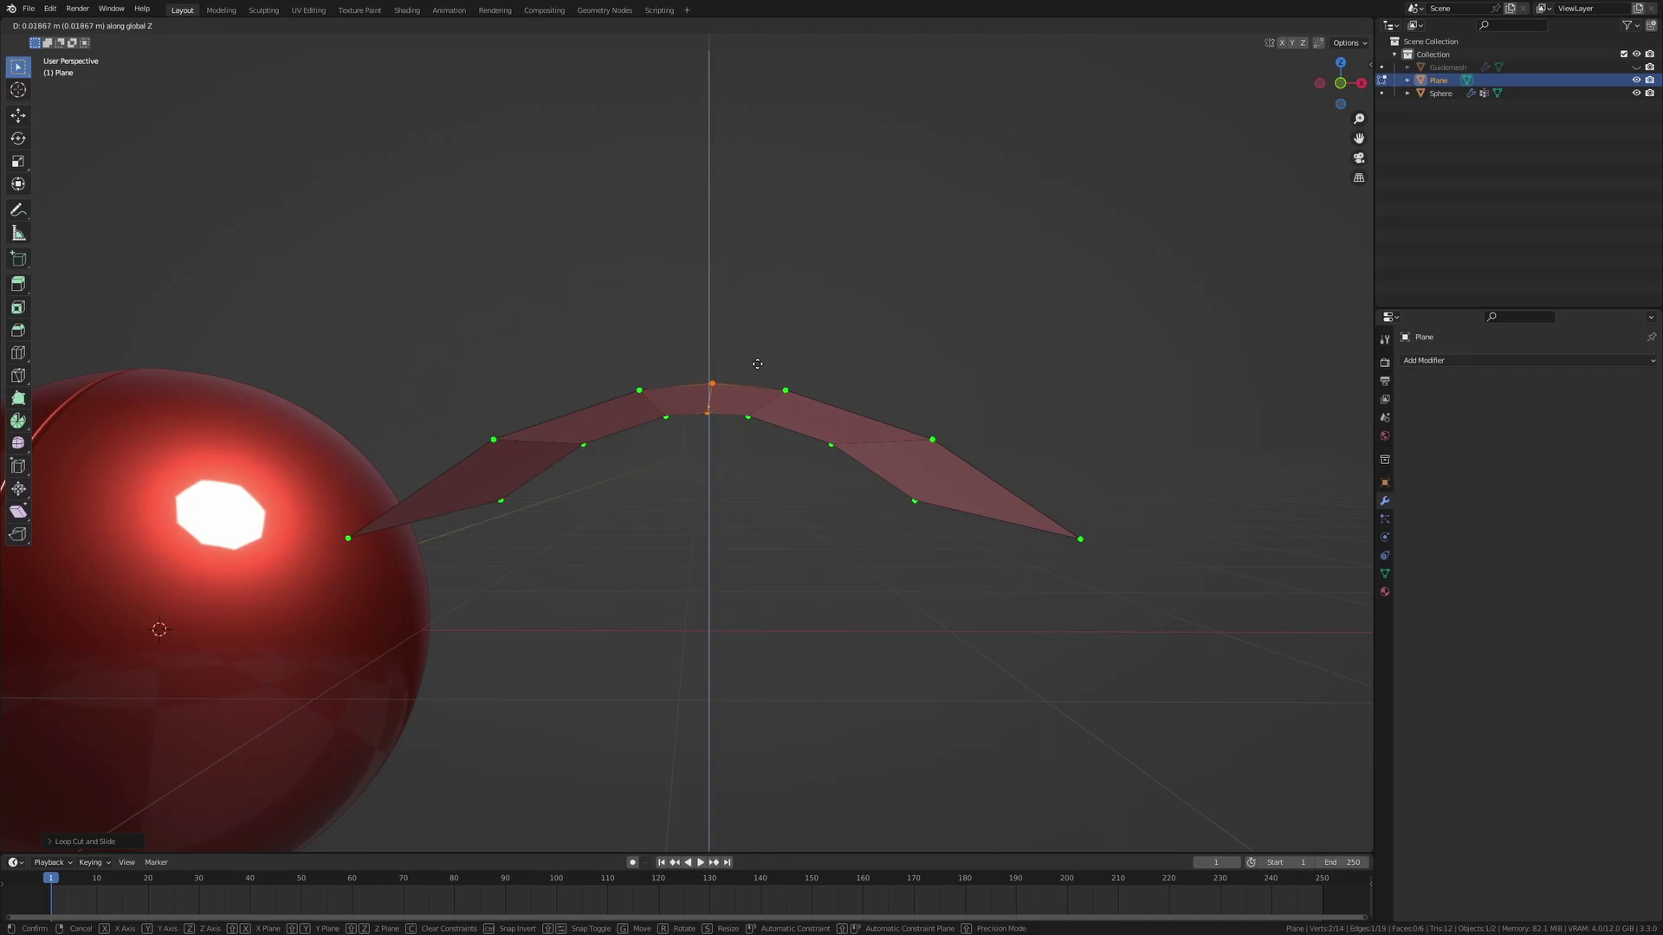
left_click(758, 364)
Leave edit mode and give the arched plane a Subdivision Surface modifier with viewport level 2
key("Tab")
left_click(1510, 362)
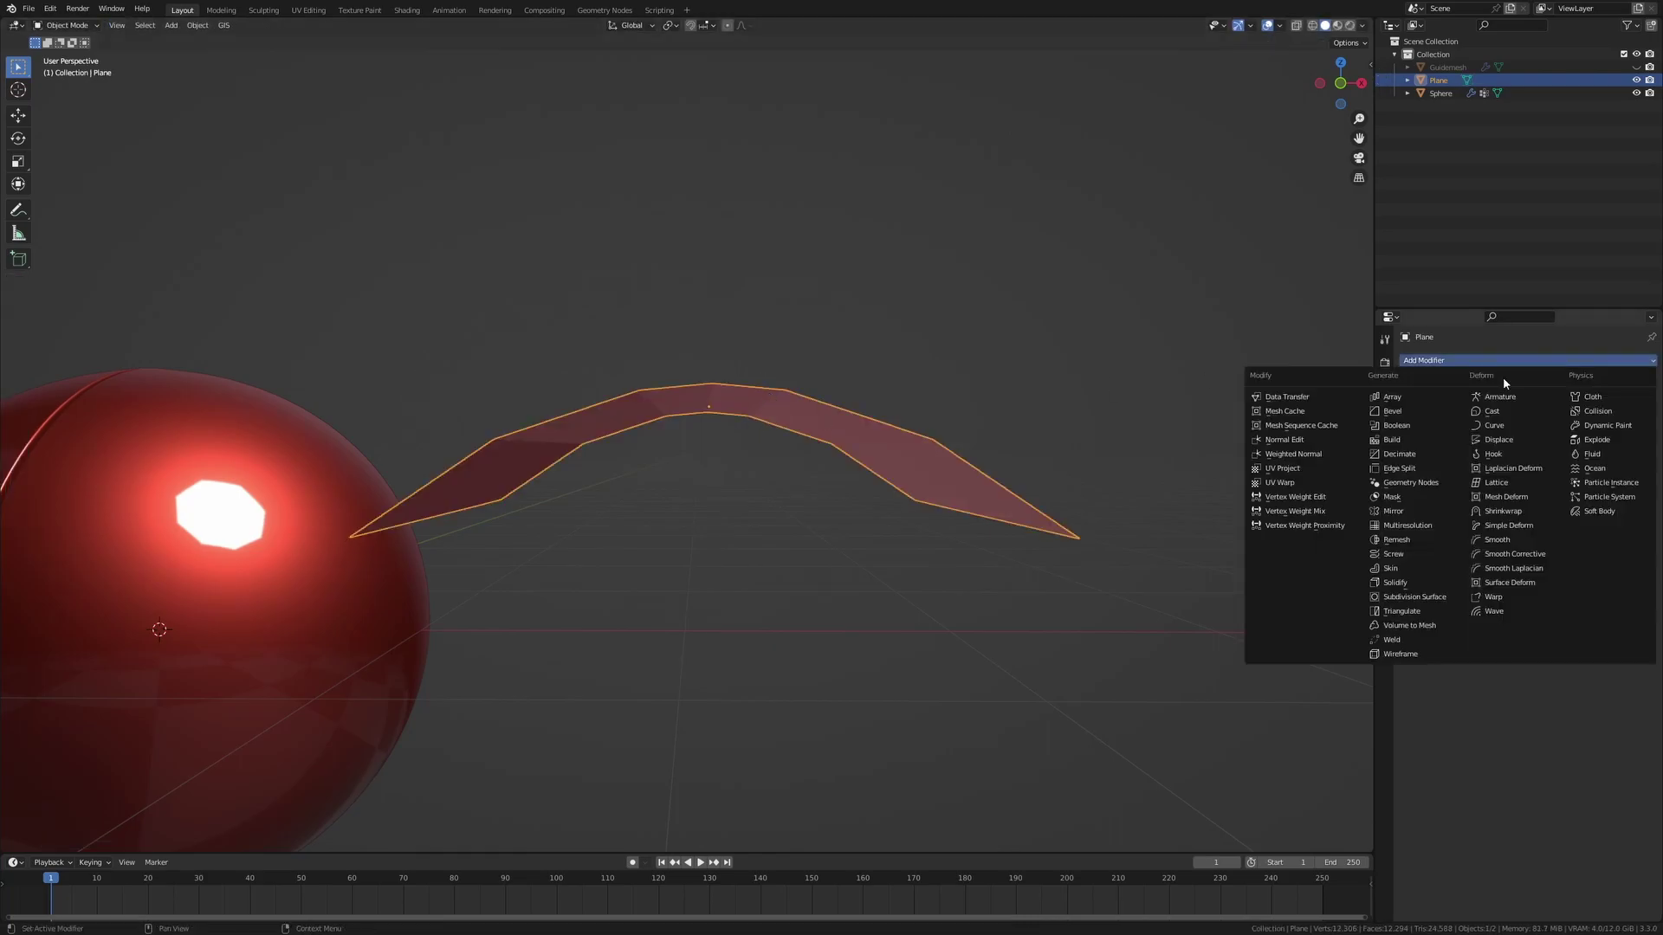
left_click(1431, 595)
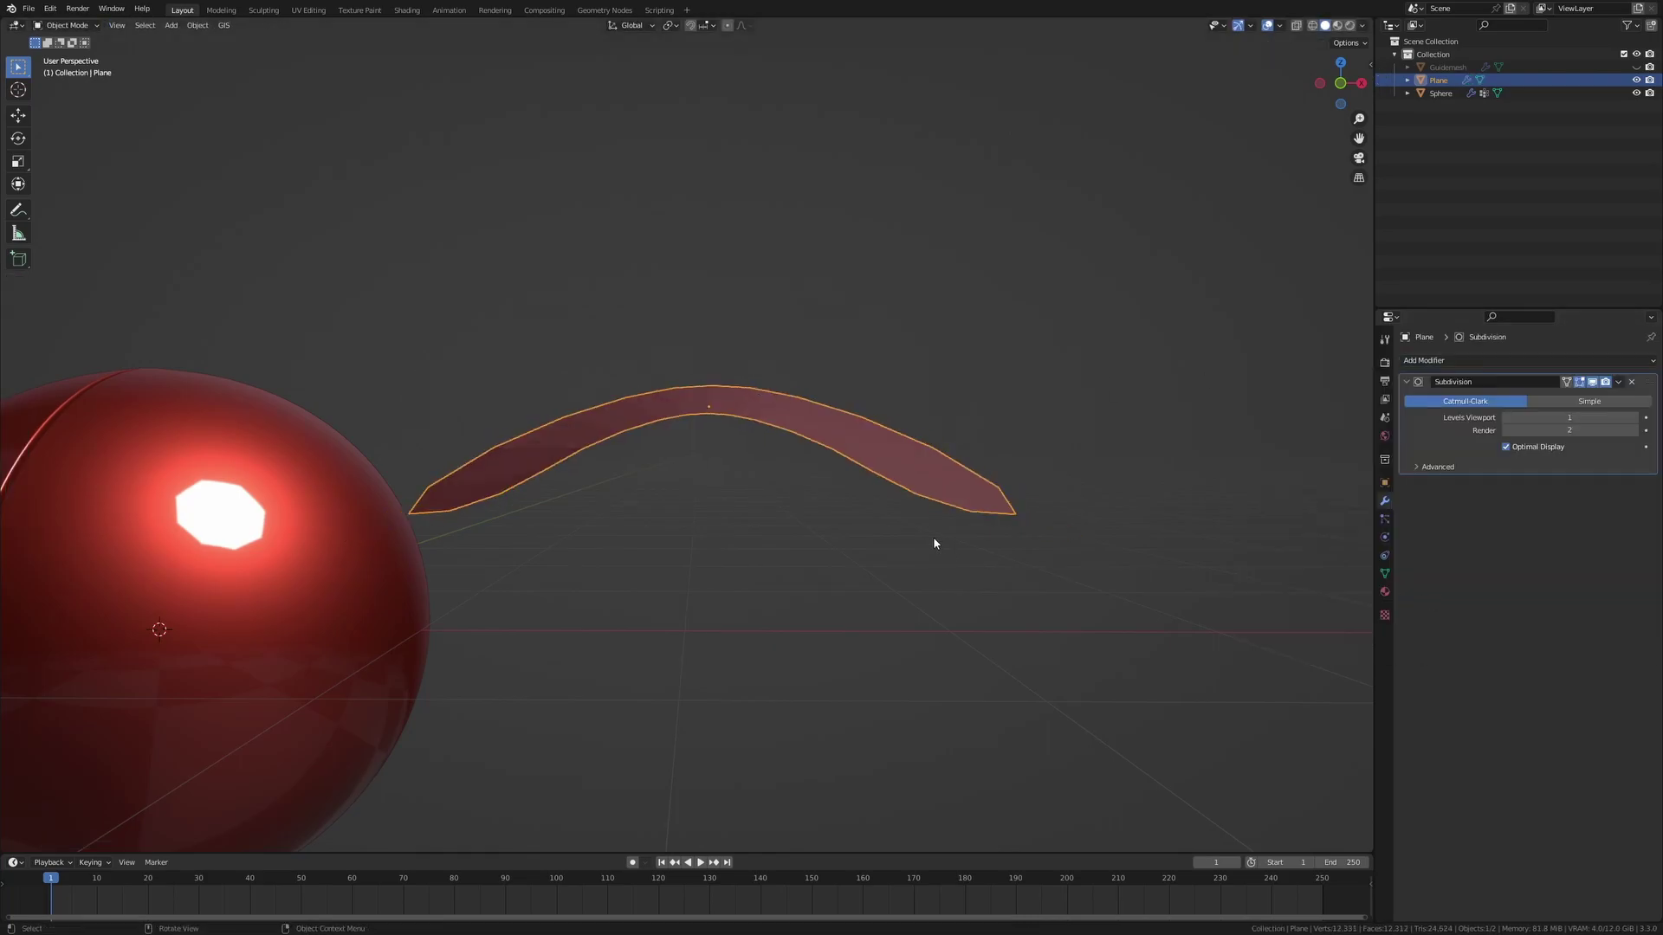
left_click(1635, 418)
View the arched plane from the front in wireframe and compare its control vertices with the subdivided curve
middle_click_drag(966, 438, 921, 471)
key("KP_1")
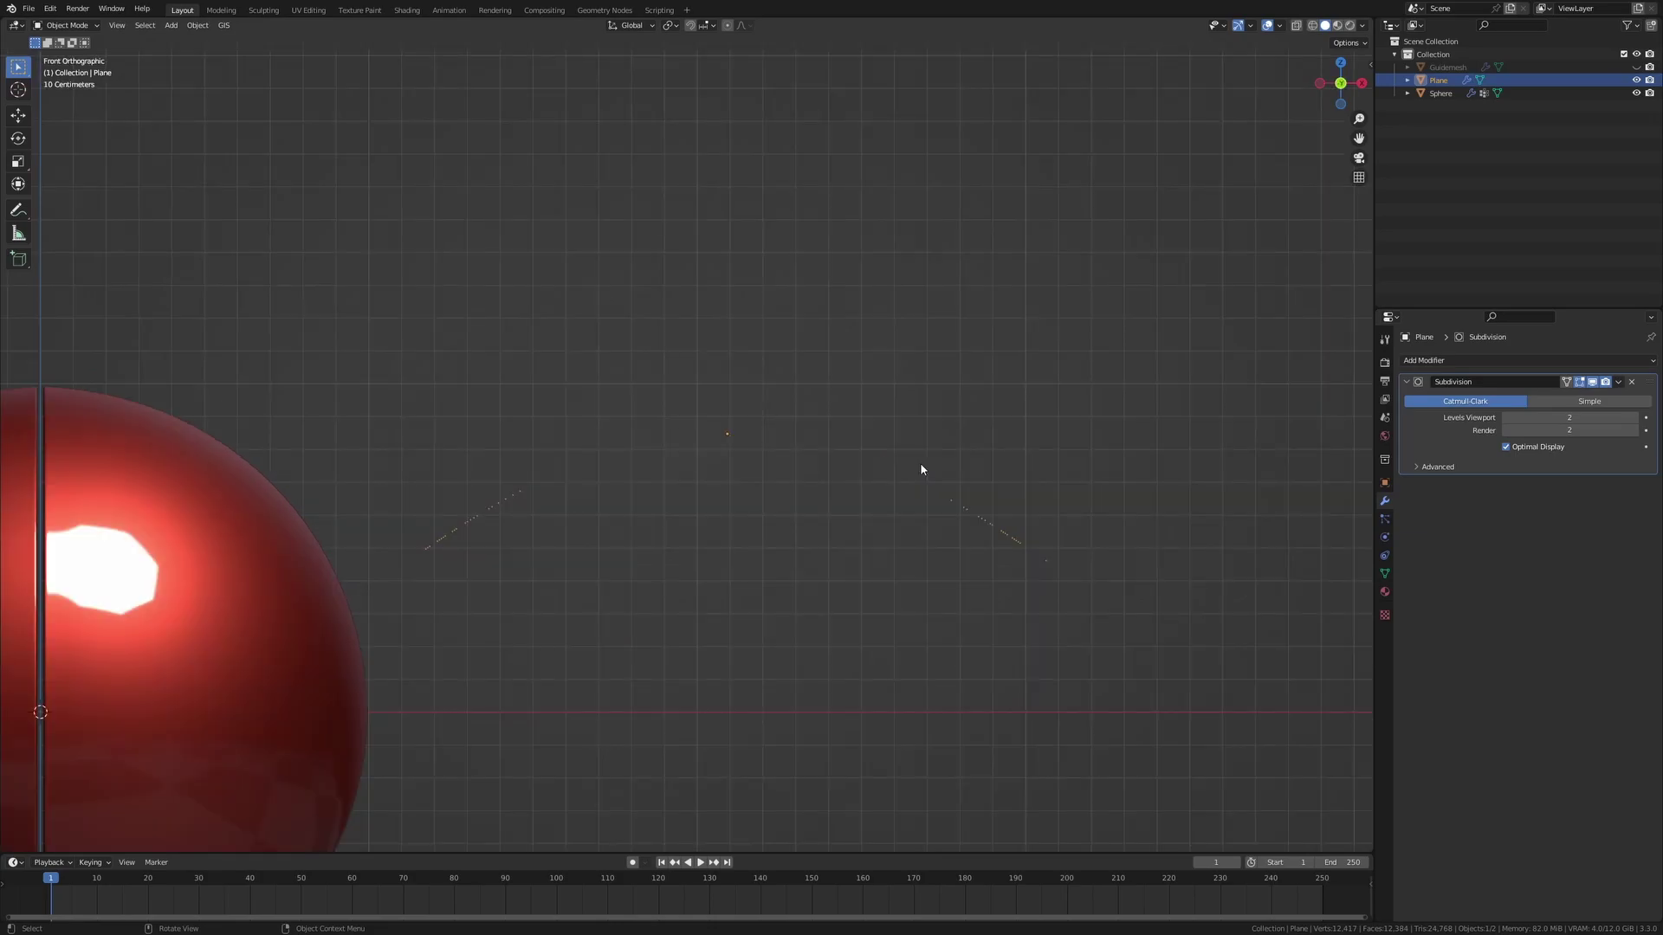
key("Tab")
scroll(921, 470, "up", 4)
key("z")
left_click(924, 523)
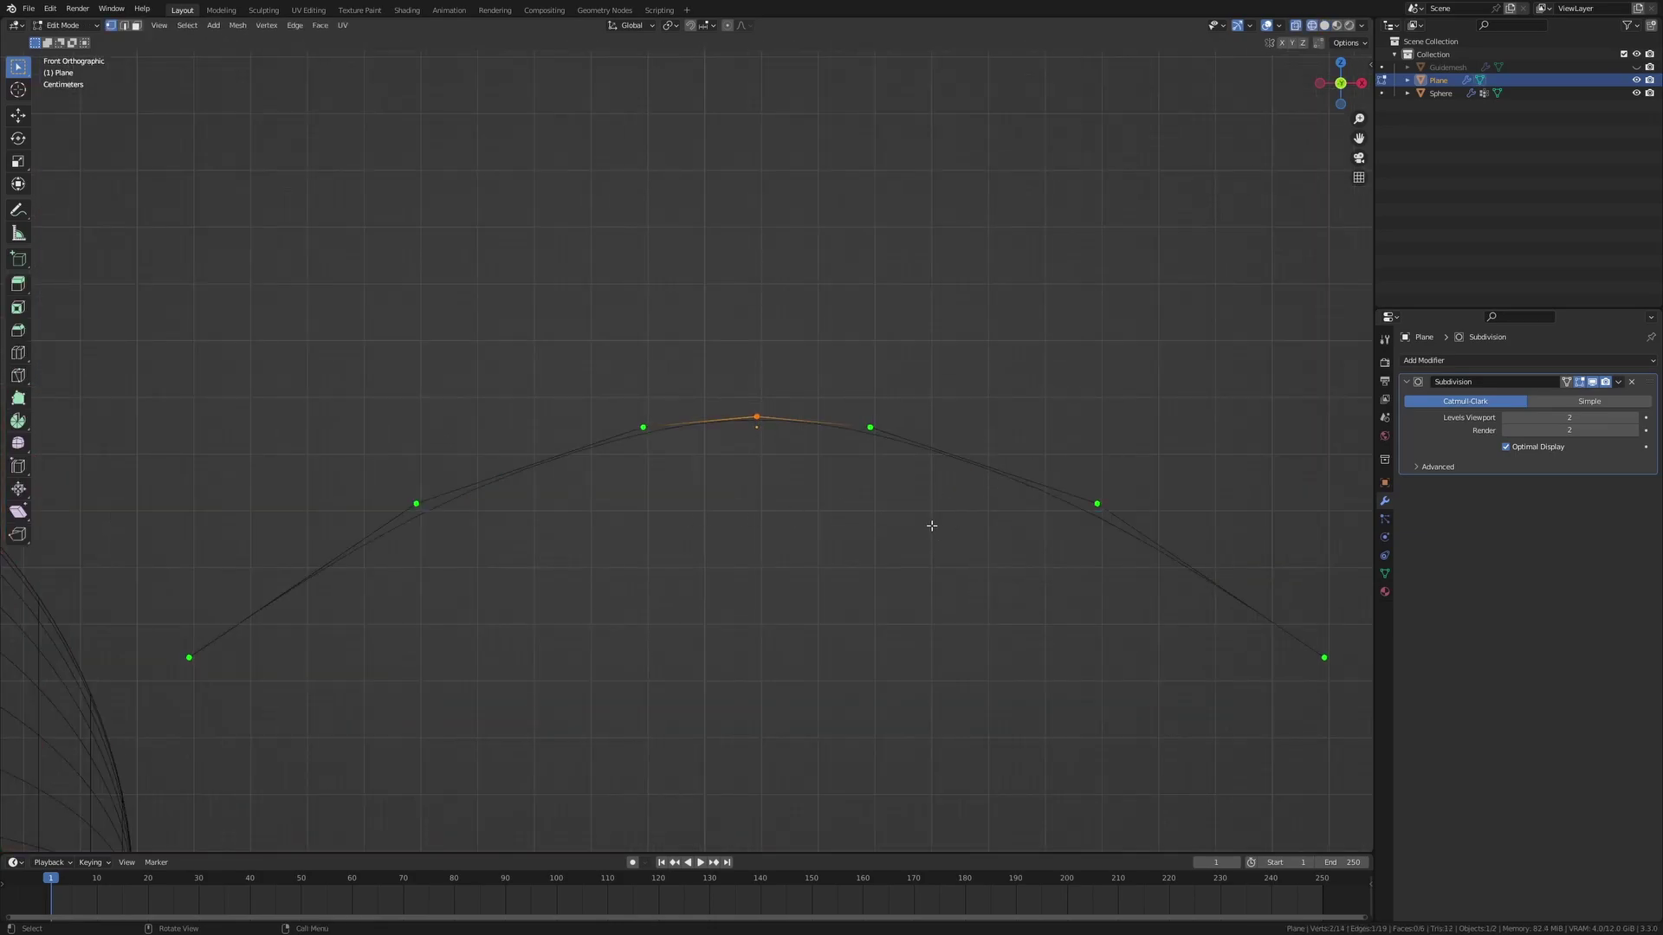
key("Tab")
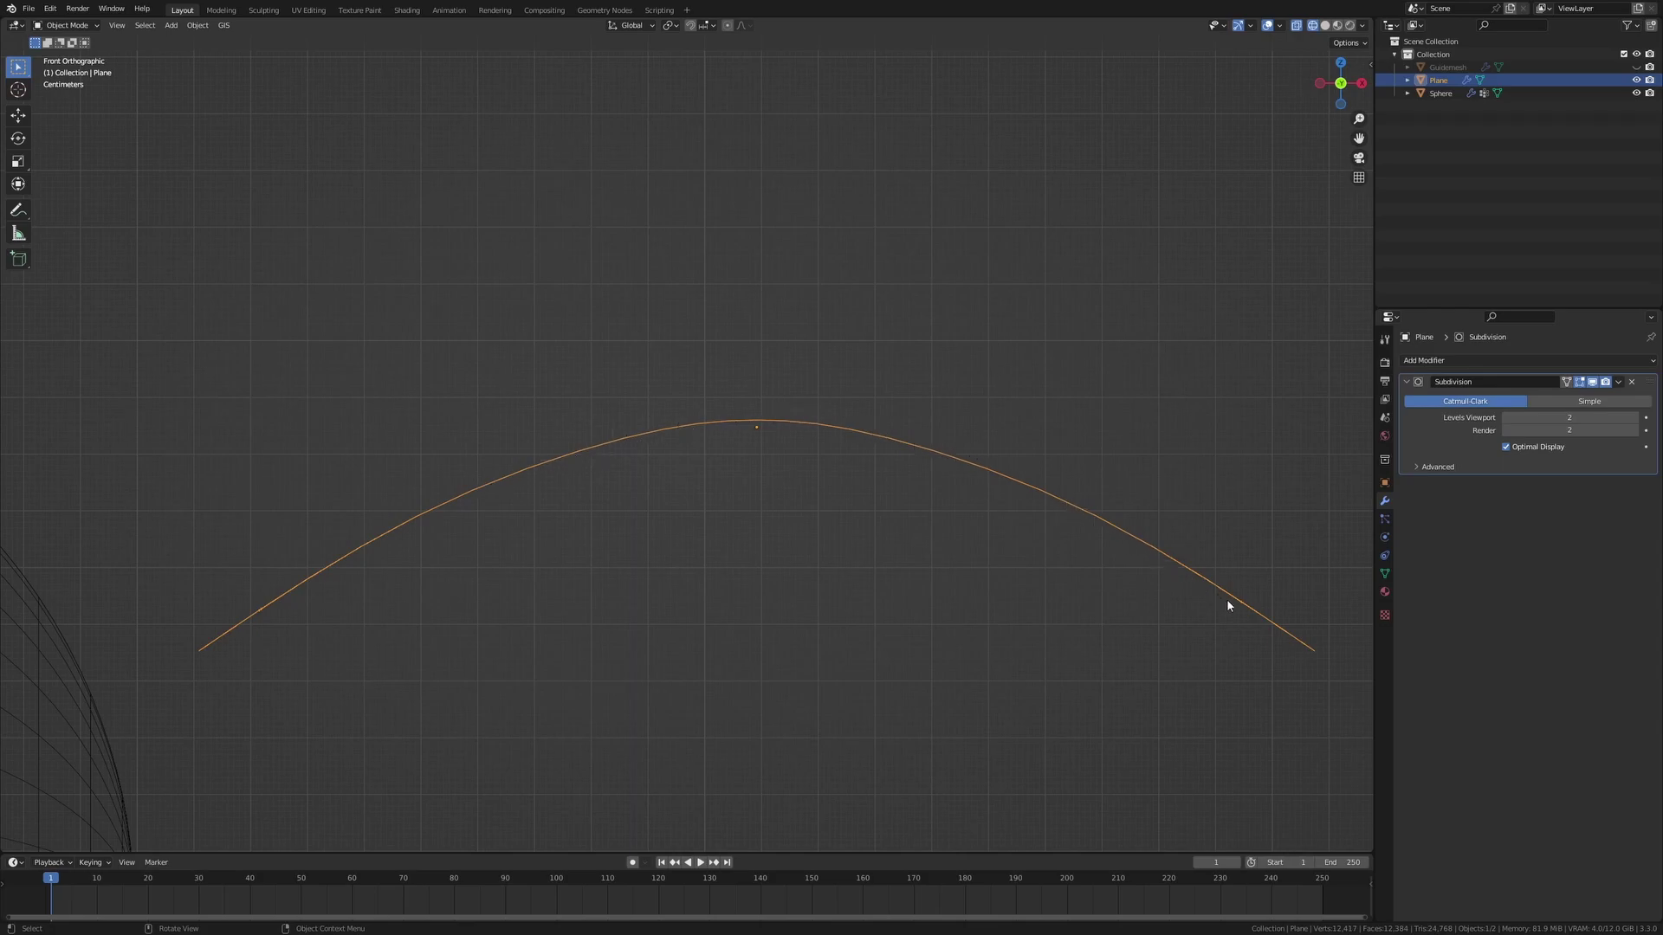
scroll(935, 530, "up", 2)
key("Tab")
scroll(901, 493, "down", 2)
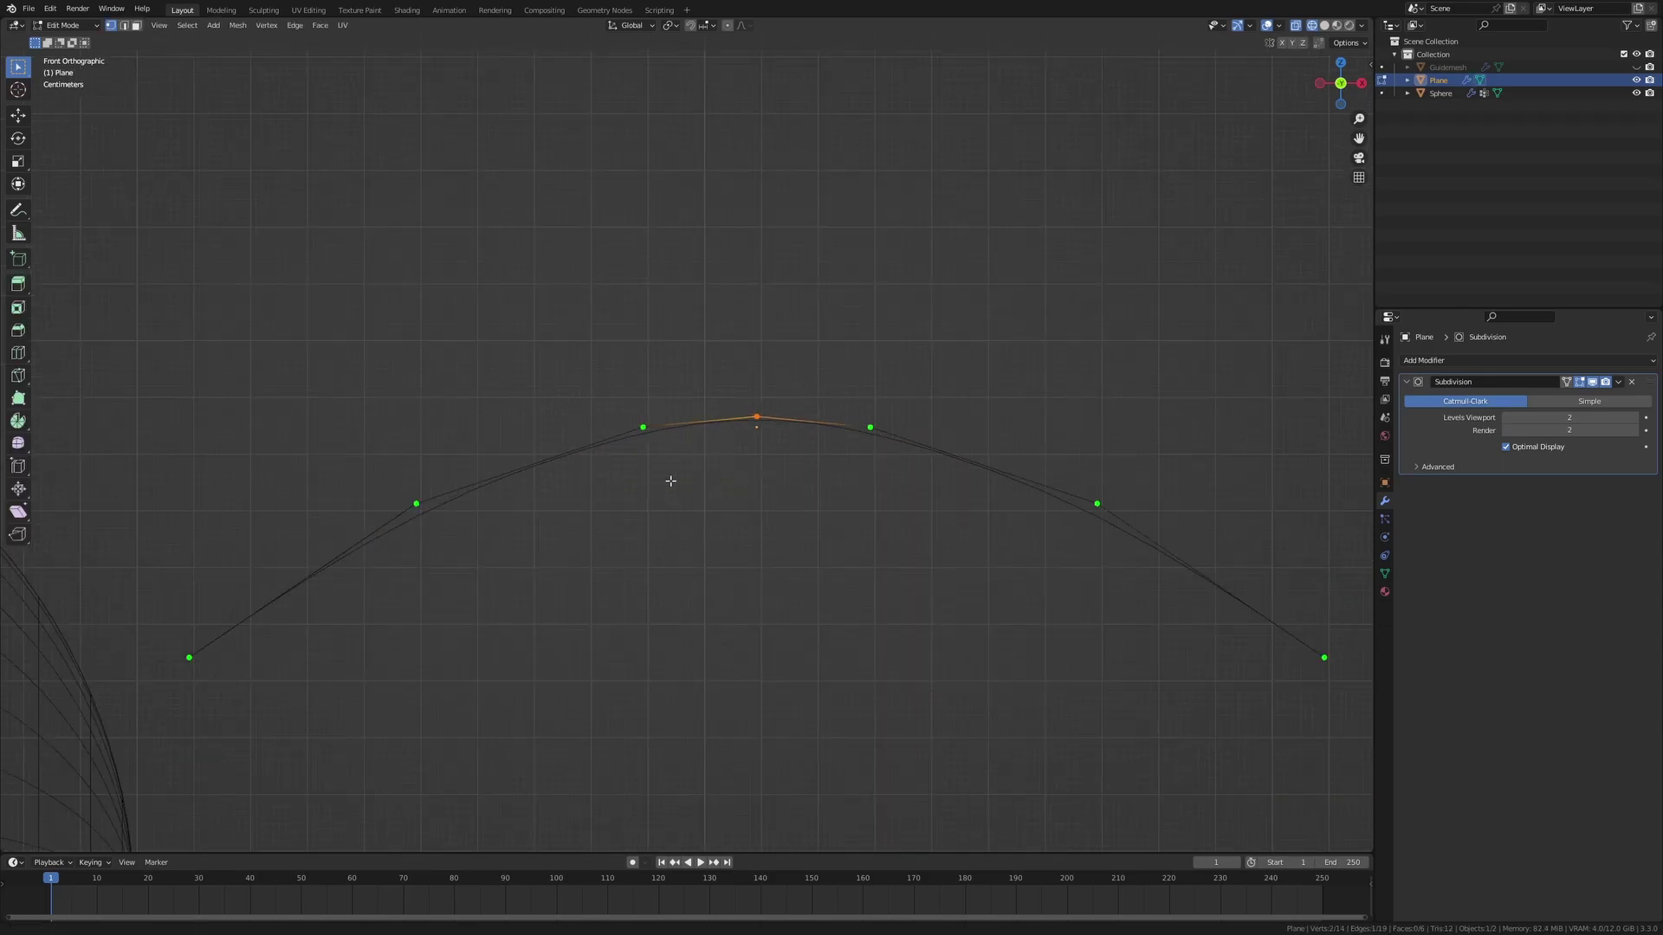
Try moving the arch's peak vertices and the neighbouring ones on both sides to test how the subdivided curve follows
scroll(670, 480, "up", 5)
left_click(724, 445)
key("g")
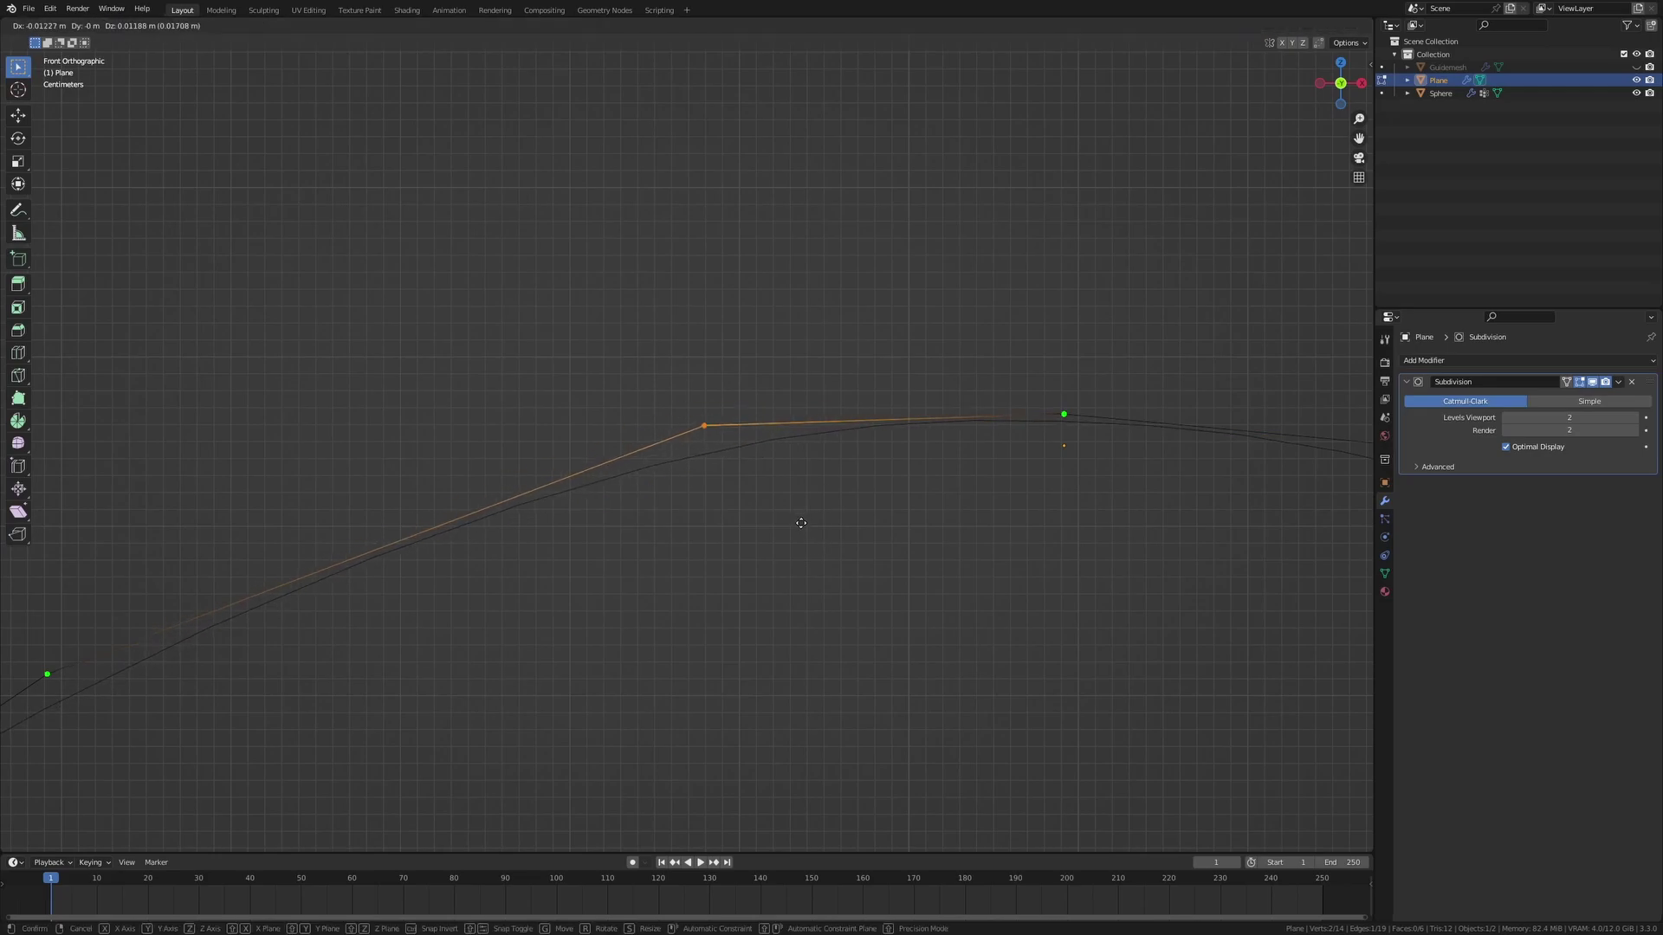
right_click(807, 533)
middle_click_drag(1049, 383, 650, 356, "shift")
left_click(672, 388)
key("g")
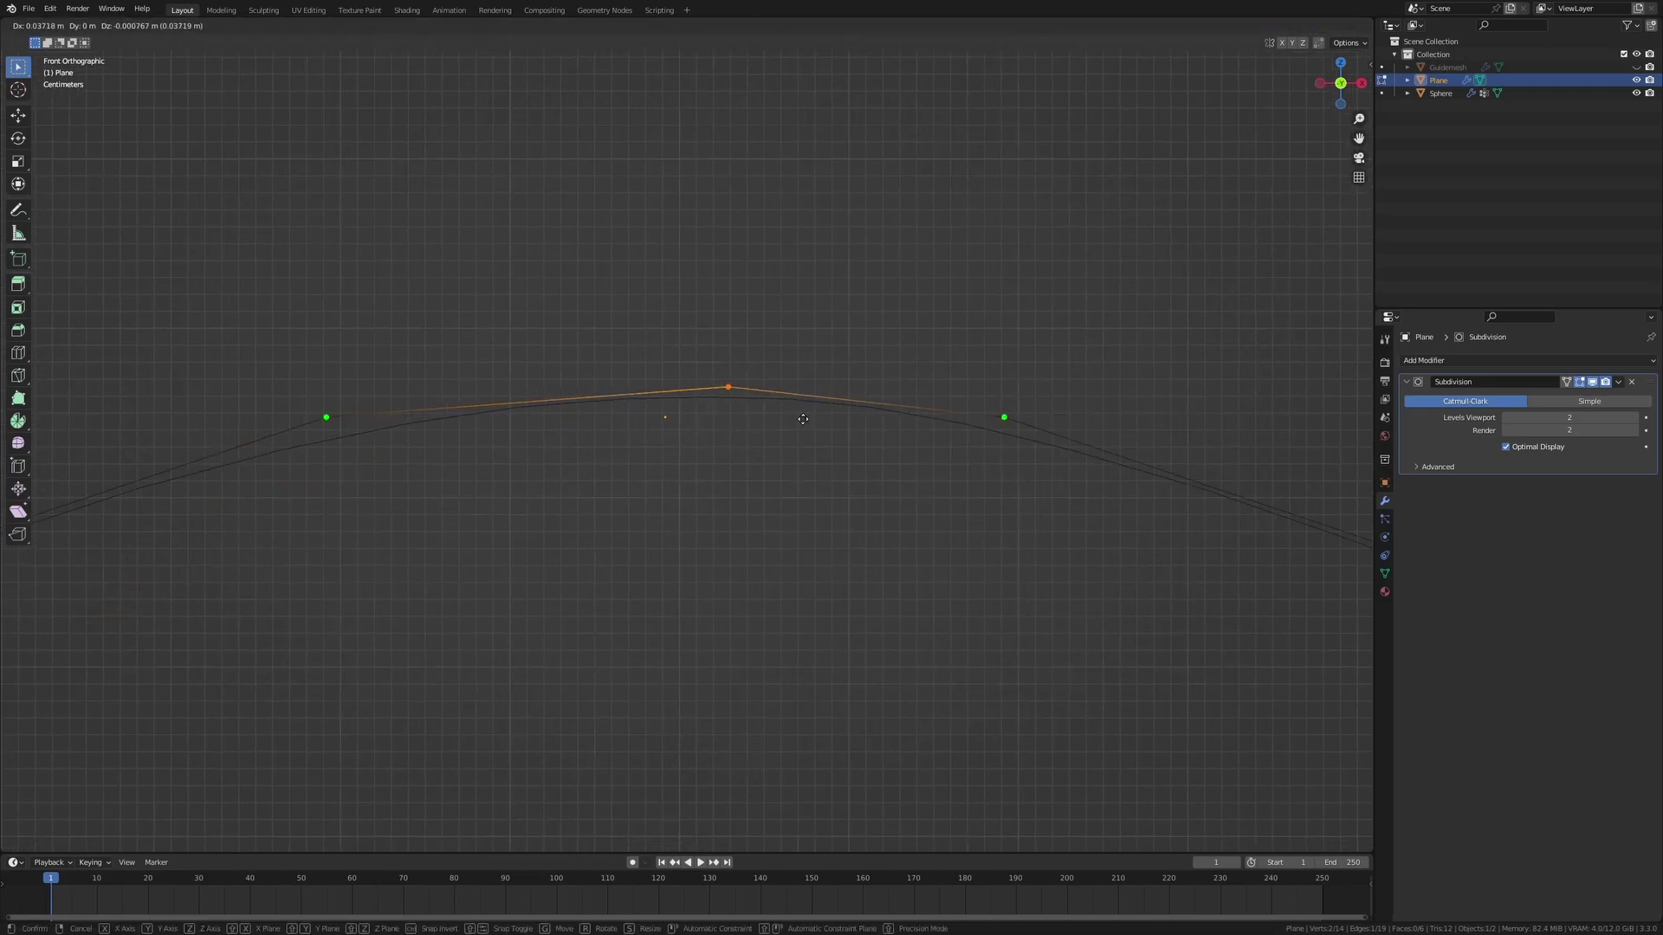
right_click(762, 401)
left_click_drag(931, 382, 1145, 556)
key("g")
right_click(1135, 457)
Examine along the whole arch how far the subdivided curve deviates from the control vertices
scroll(953, 472, "down", 2)
middle_click_drag(705, 492, 756, 425, "shift")
scroll(616, 490, "down", 1)
middle_click_drag(595, 486, 693, 413, "shift")
scroll(671, 454, "down", 1)
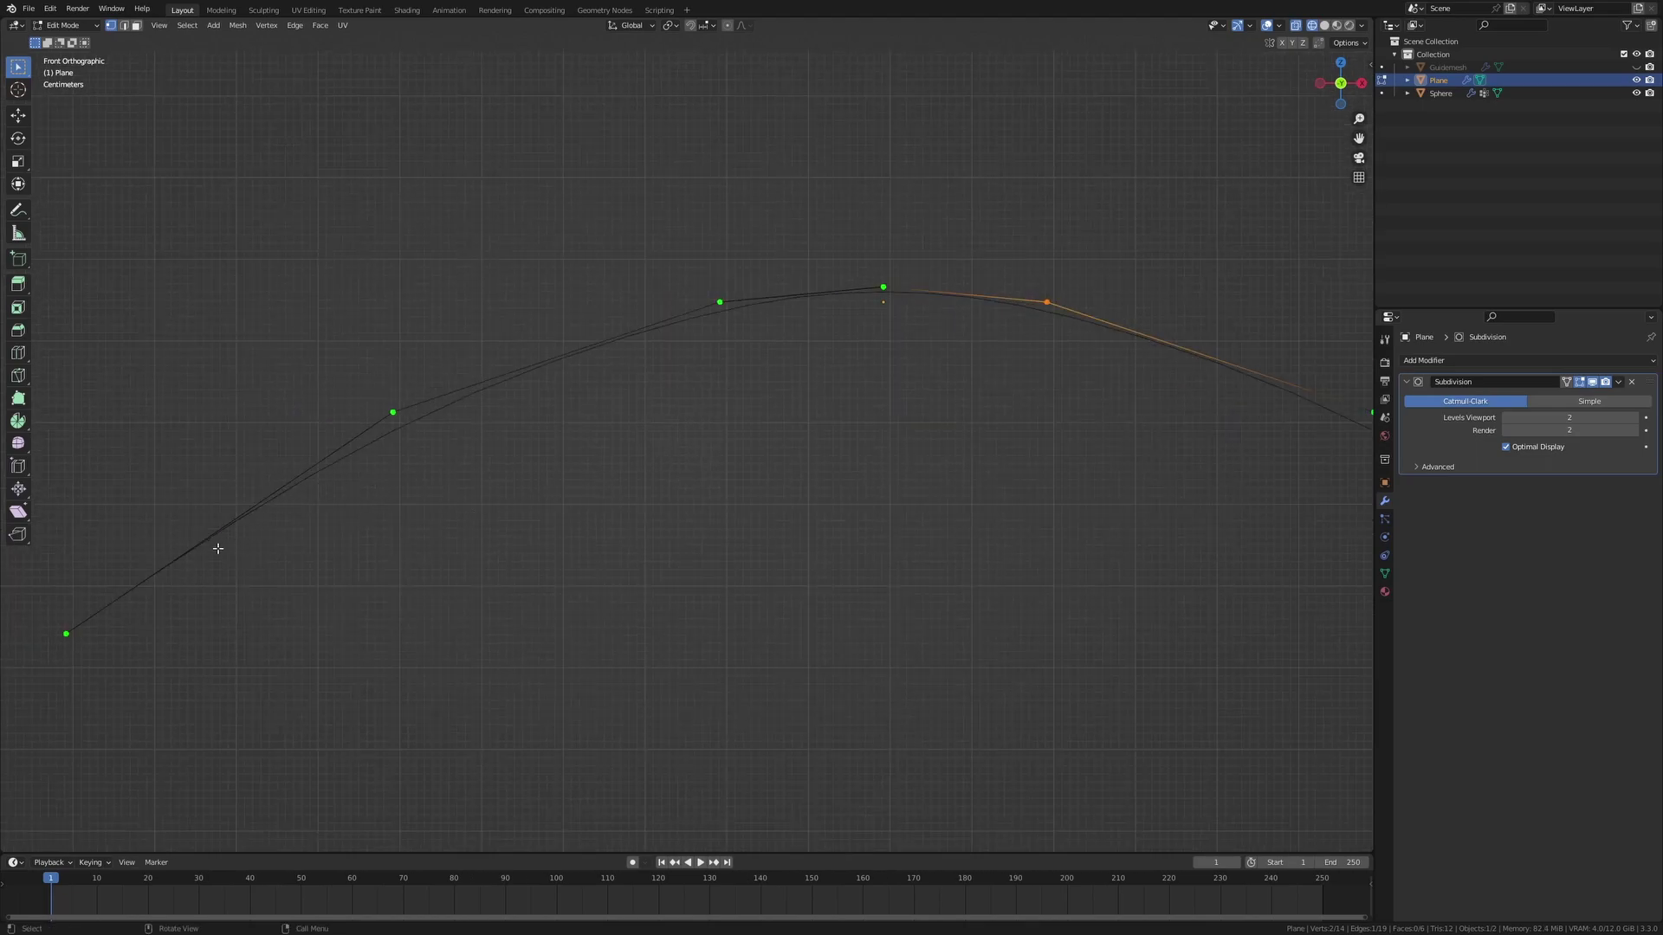
middle_click_drag(1145, 407, 877, 367, "shift")
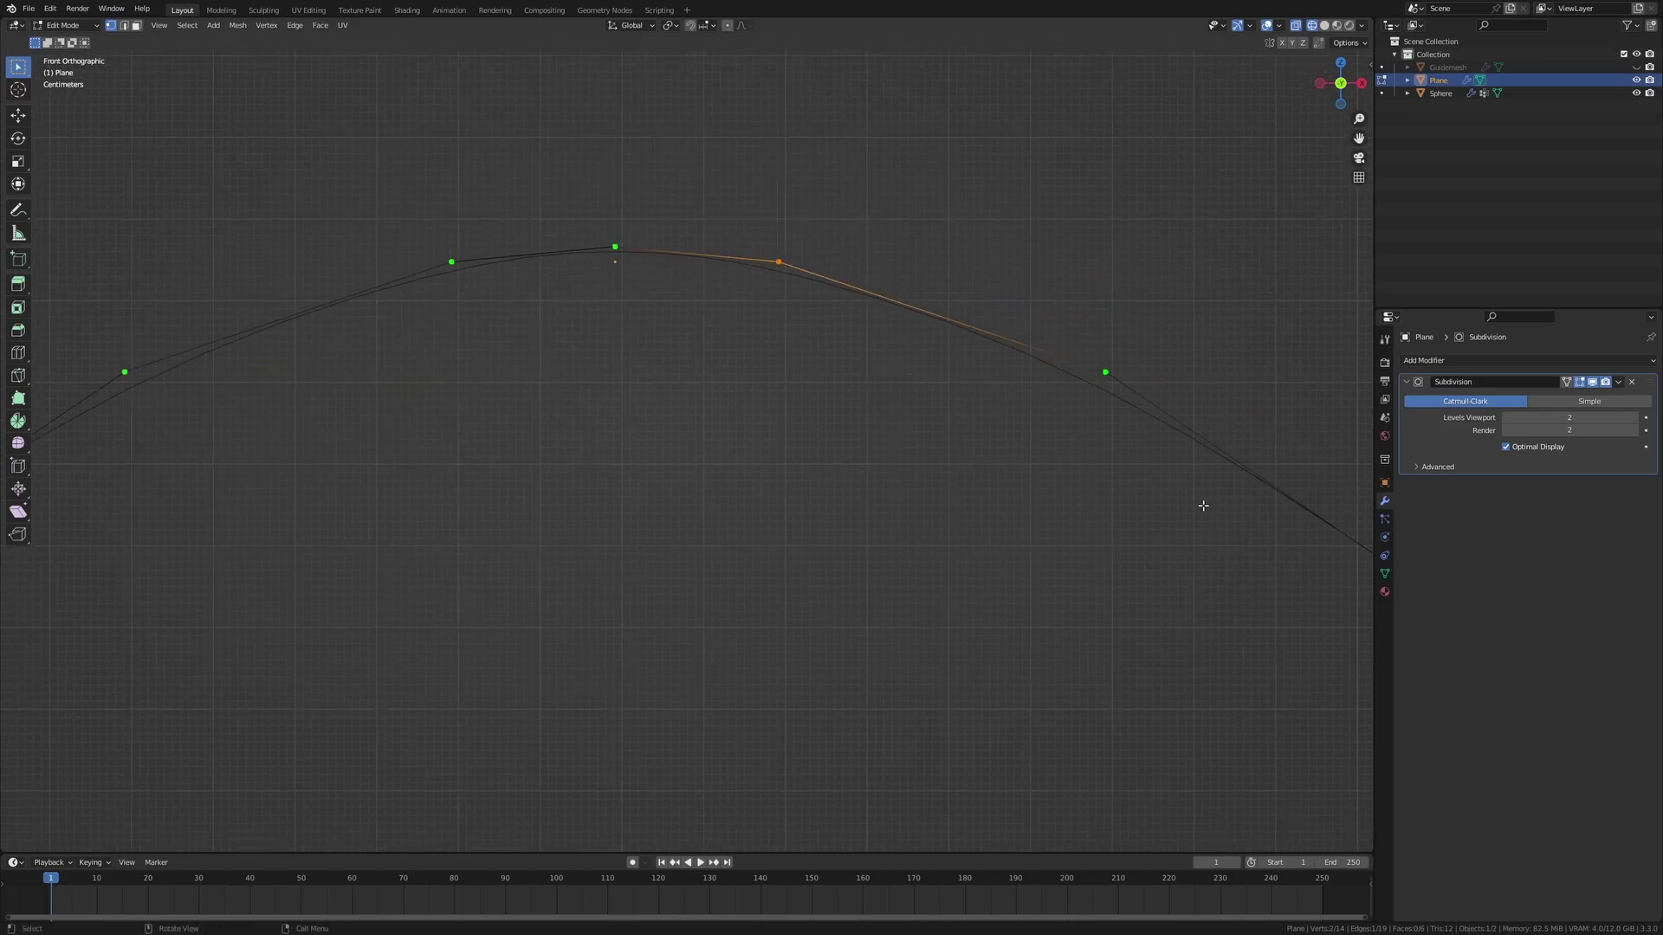
middle_click_drag(711, 441, 891, 438, "shift")
scroll(685, 444, "up", 2)
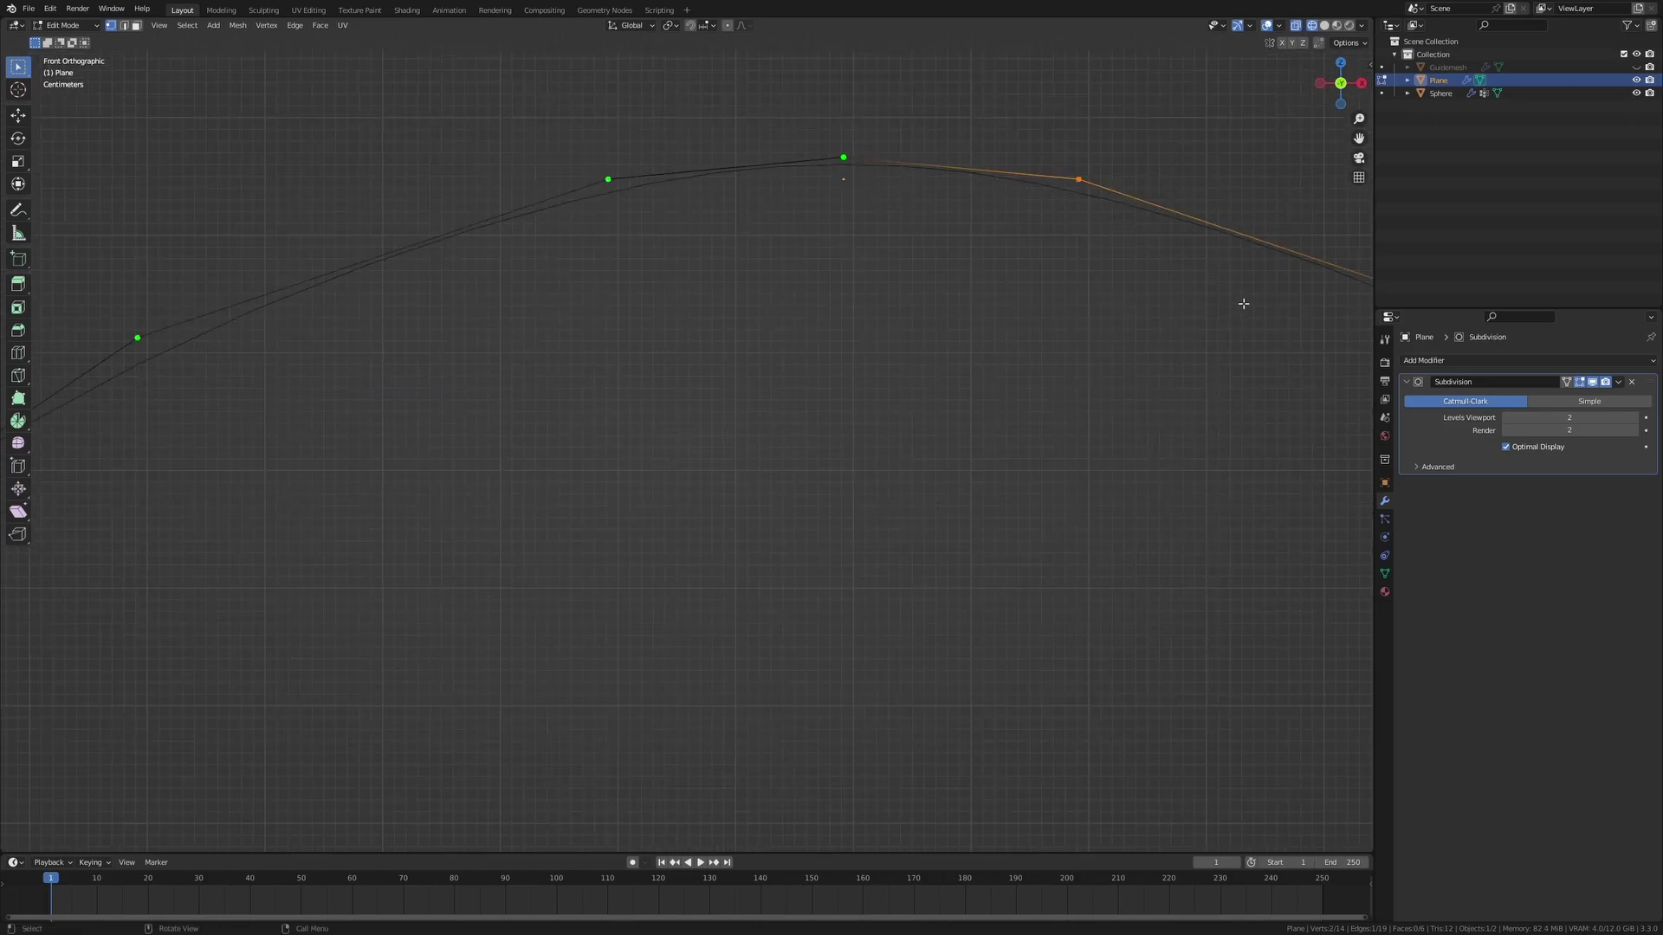
scroll(1244, 304, "down", 3)
middle_click_drag(349, 393, 641, 345, "shift")
scroll(641, 345, "up", 4)
middle_click_drag(260, 424, 545, 425, "shift")
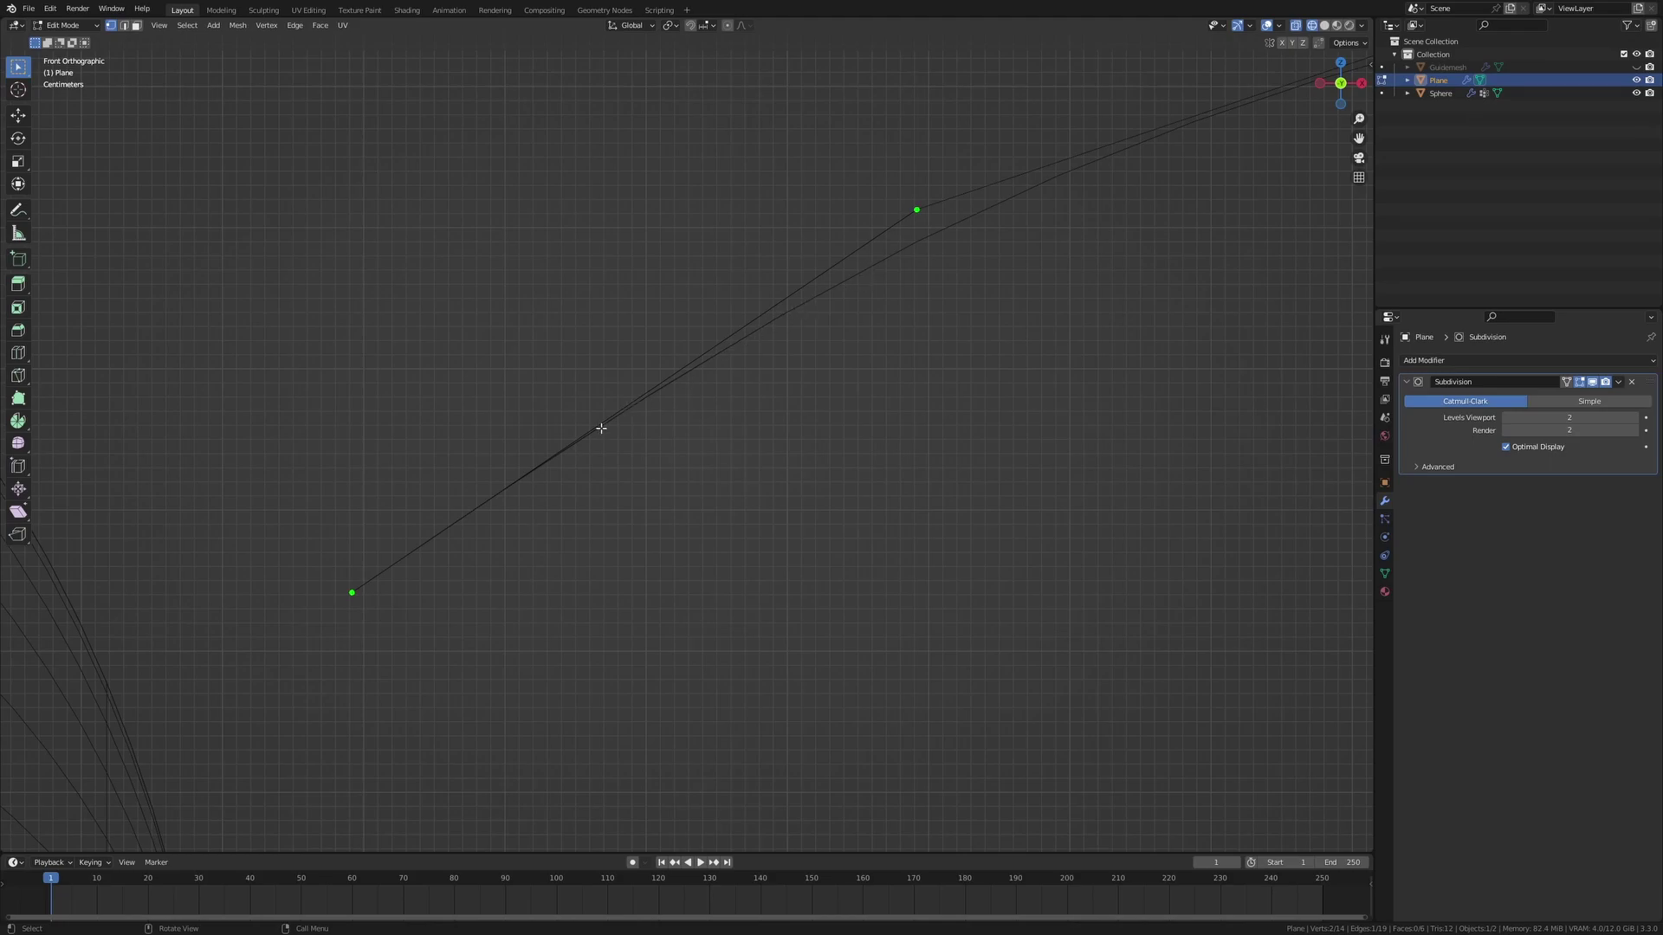
Try moving the arch's end edge nearest the sphere
left_click_drag(310, 570, 382, 600)
key("g")
left_click(419, 584)
scroll(809, 524, "down", 4)
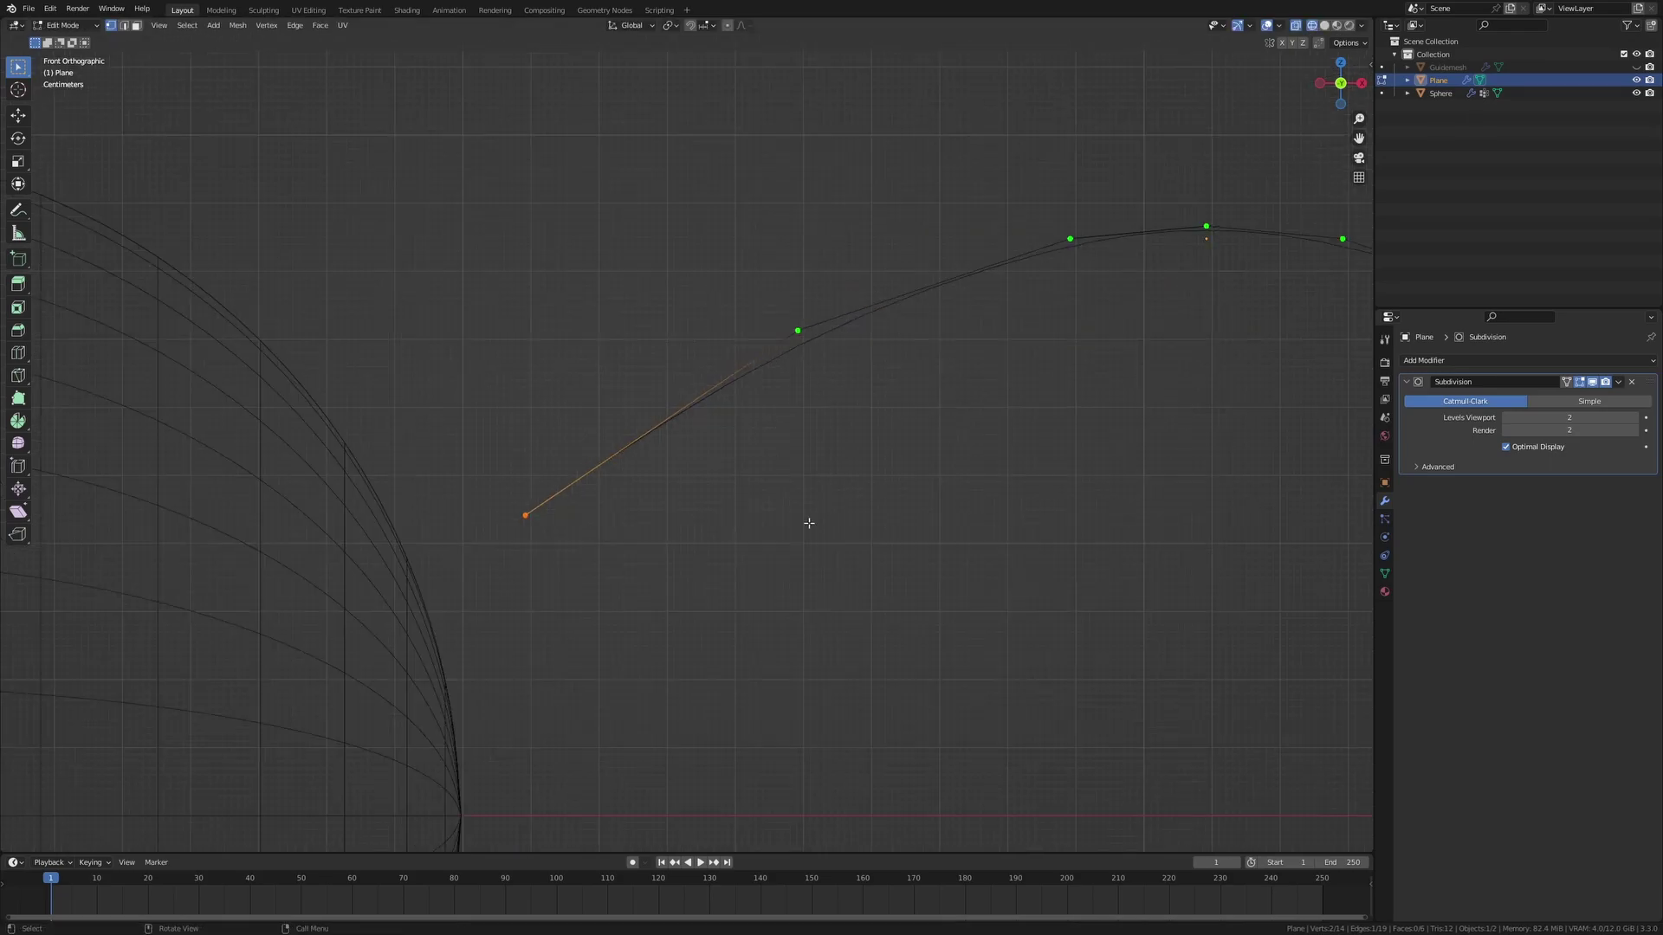
Try moving the arch's end edge farthest from the sphere
middle_click_drag(1269, 505, 438, 467, "shift")
scroll(1124, 434, "up", 2)
left_click_drag(1125, 434, 1244, 555)
key("g")
right_click(1283, 537)
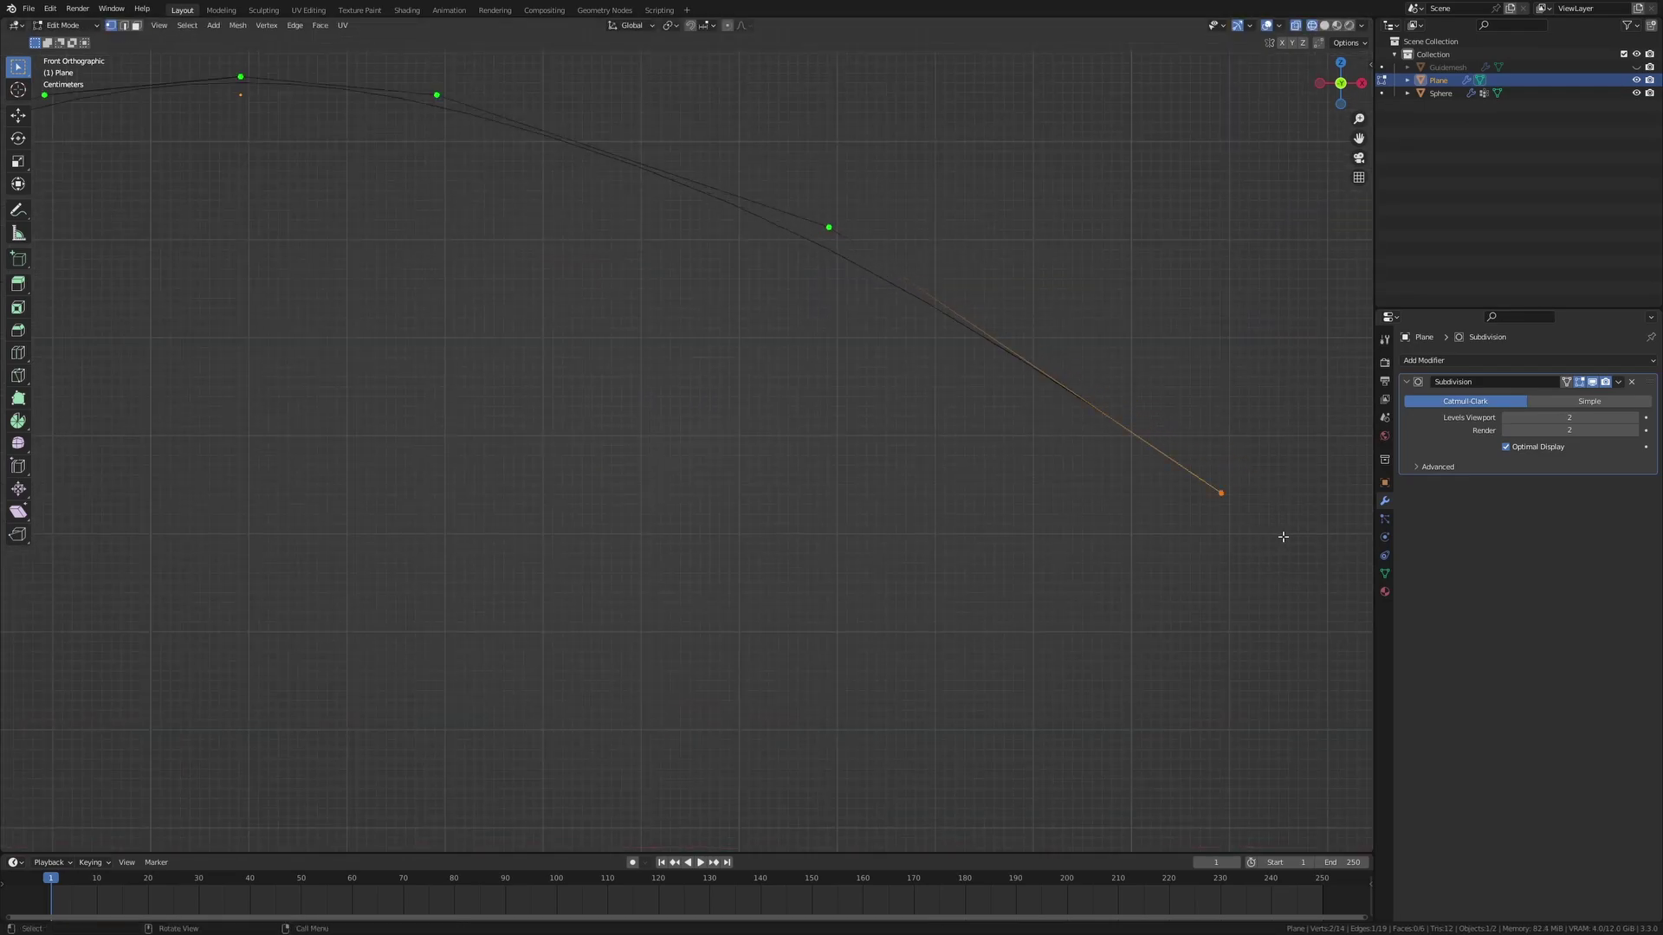
Bevel the arch's peak vertices into a narrow strip and delete the strip to open a gap at the peak
scroll(1282, 536, "down", 2)
middle_click_drag(418, 354, 797, 495, "shift")
scroll(797, 495, "up", 2)
middle_click_drag(808, 385, 678, 399, "shift")
scroll(679, 399, "up", 1)
scroll(678, 400, "up", 3)
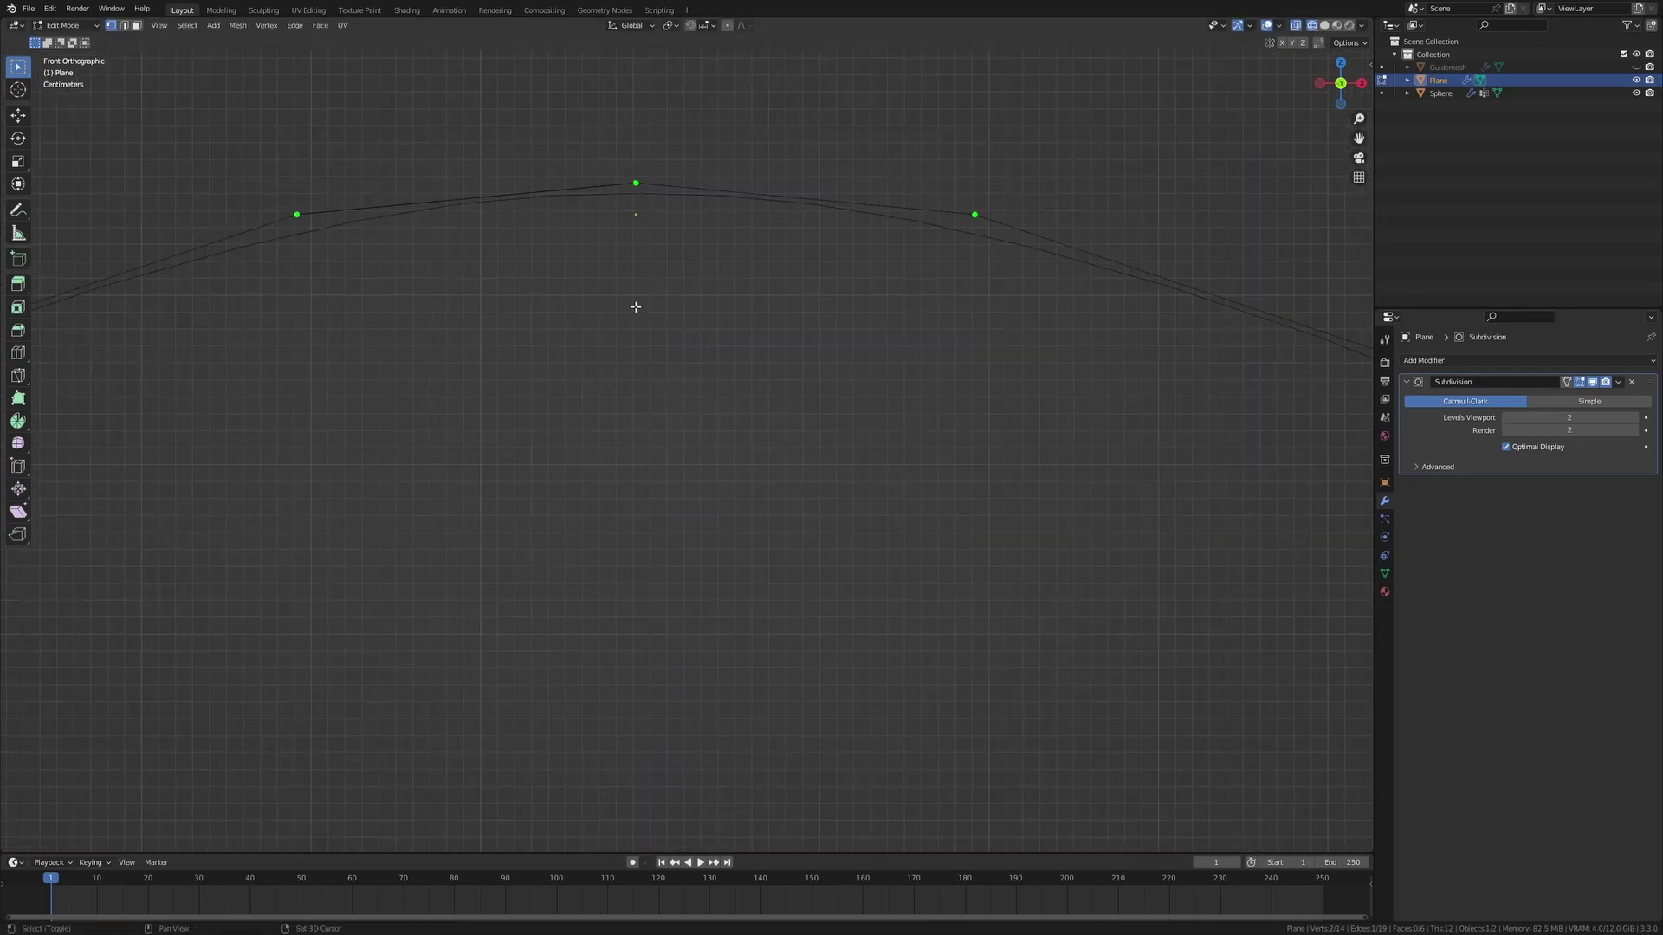
left_click_drag(643, 258, 745, 394)
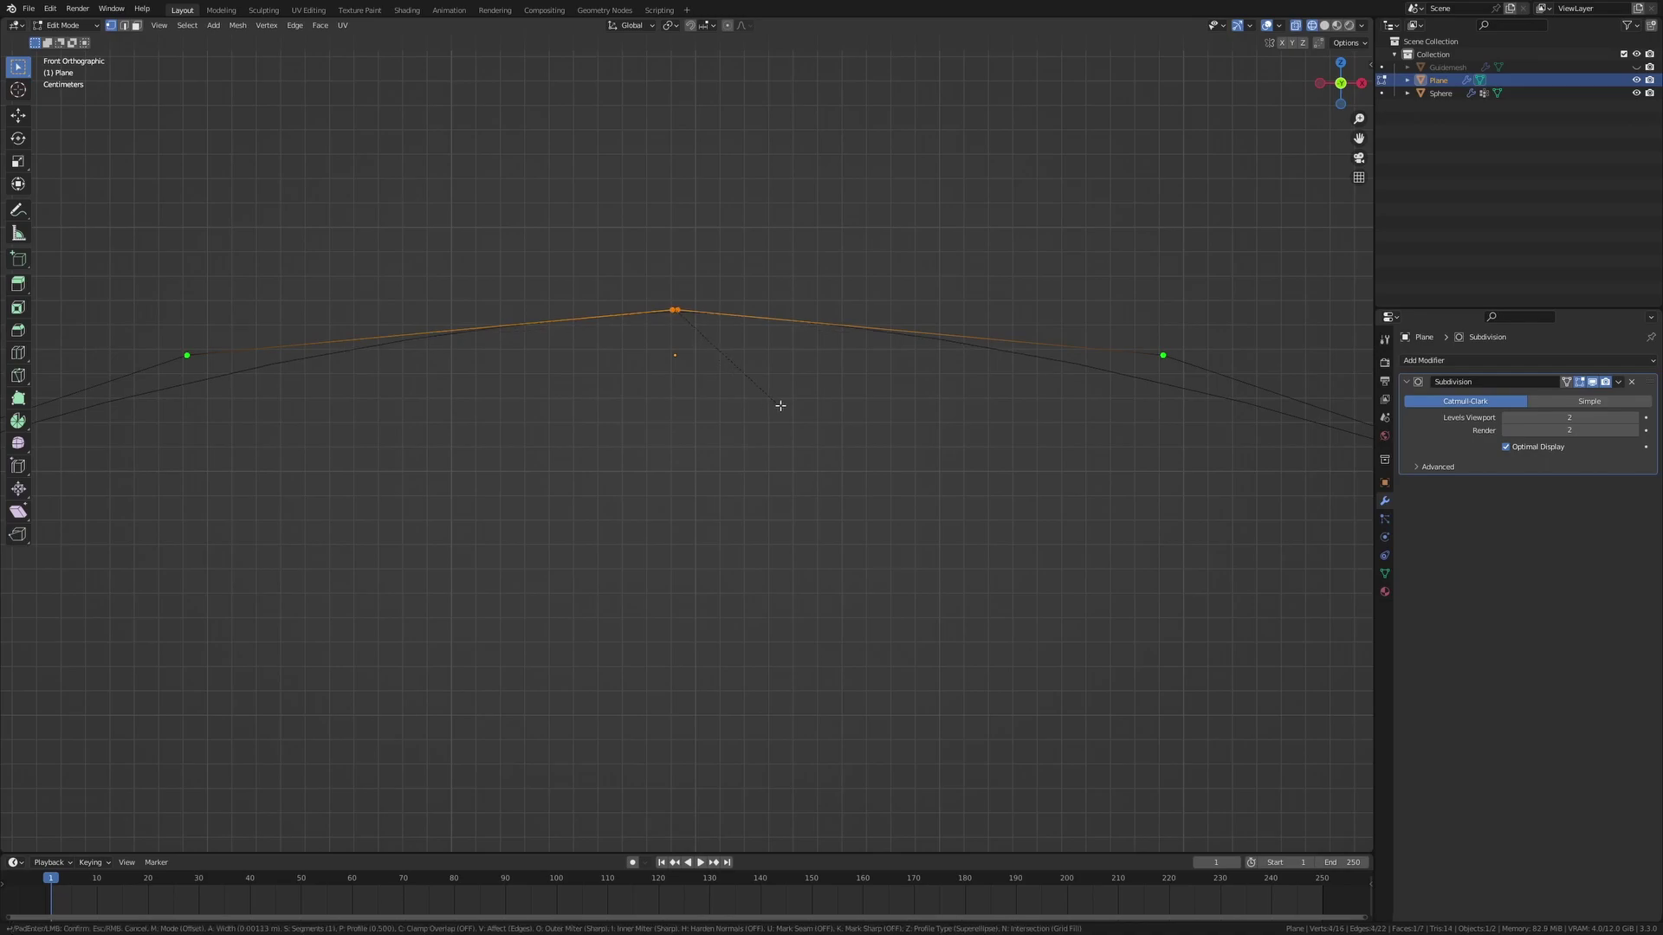
key("ctrl+shift+b")
left_click(806, 407)
key("x")
left_click(774, 442)
scroll(744, 393, "down", 1)
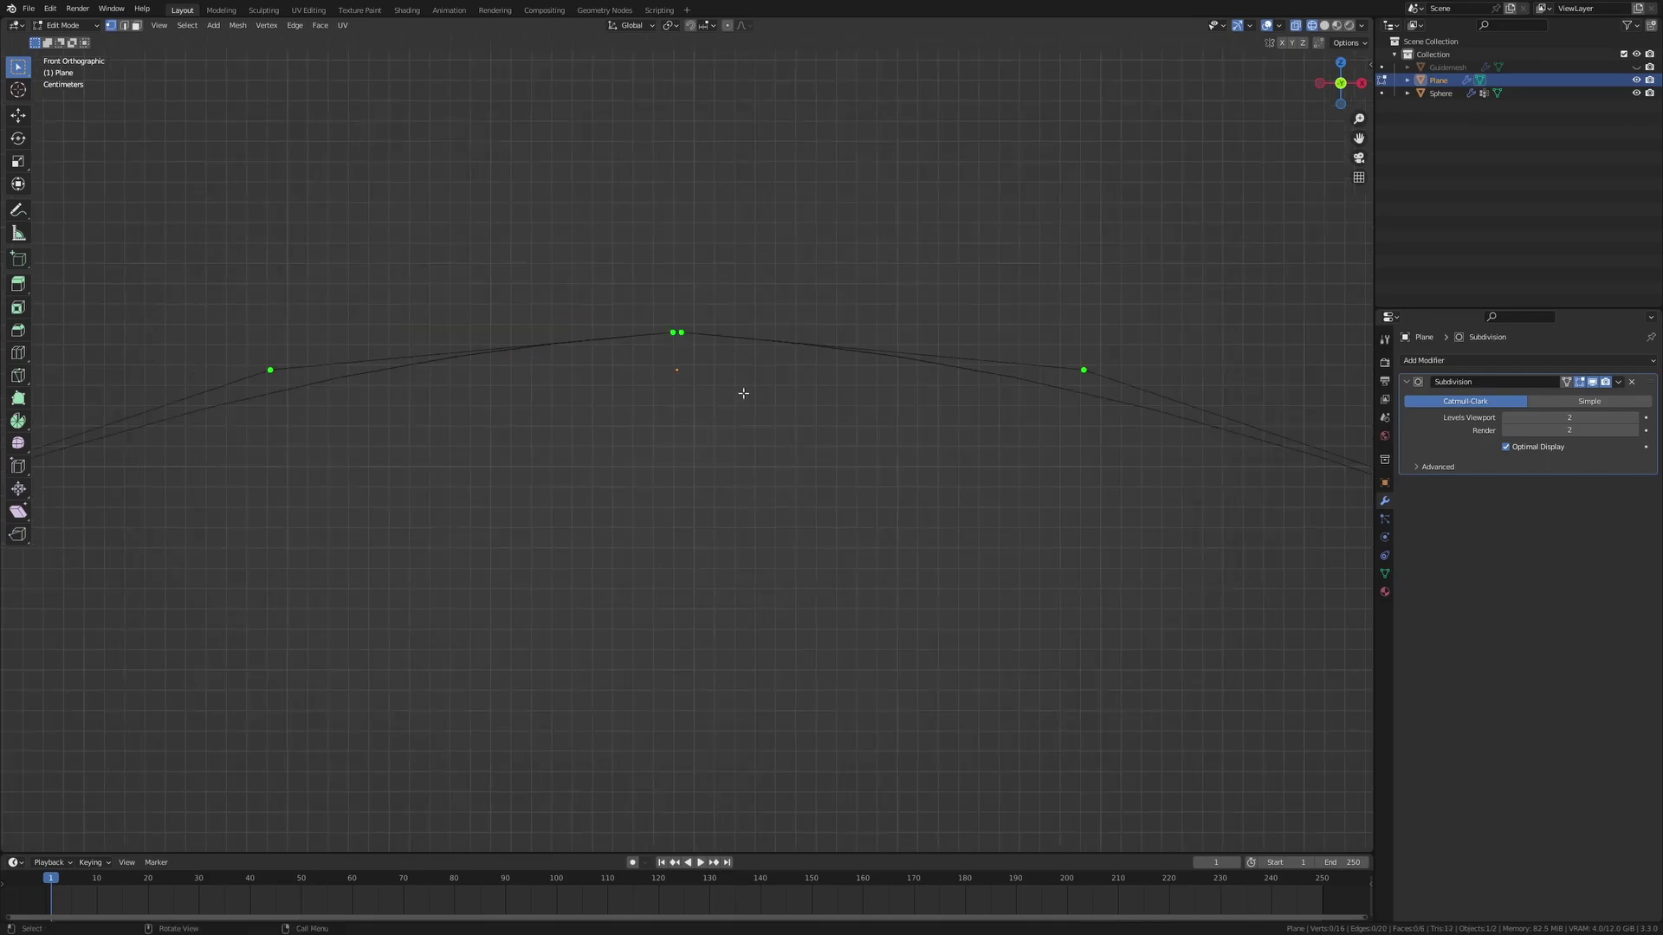
Examine the gap at the arch's peak in solid shading and in front-view wireframe
middle_click_drag(744, 393, 744, 488)
key("z")
left_click(776, 481)
key("KP_1")
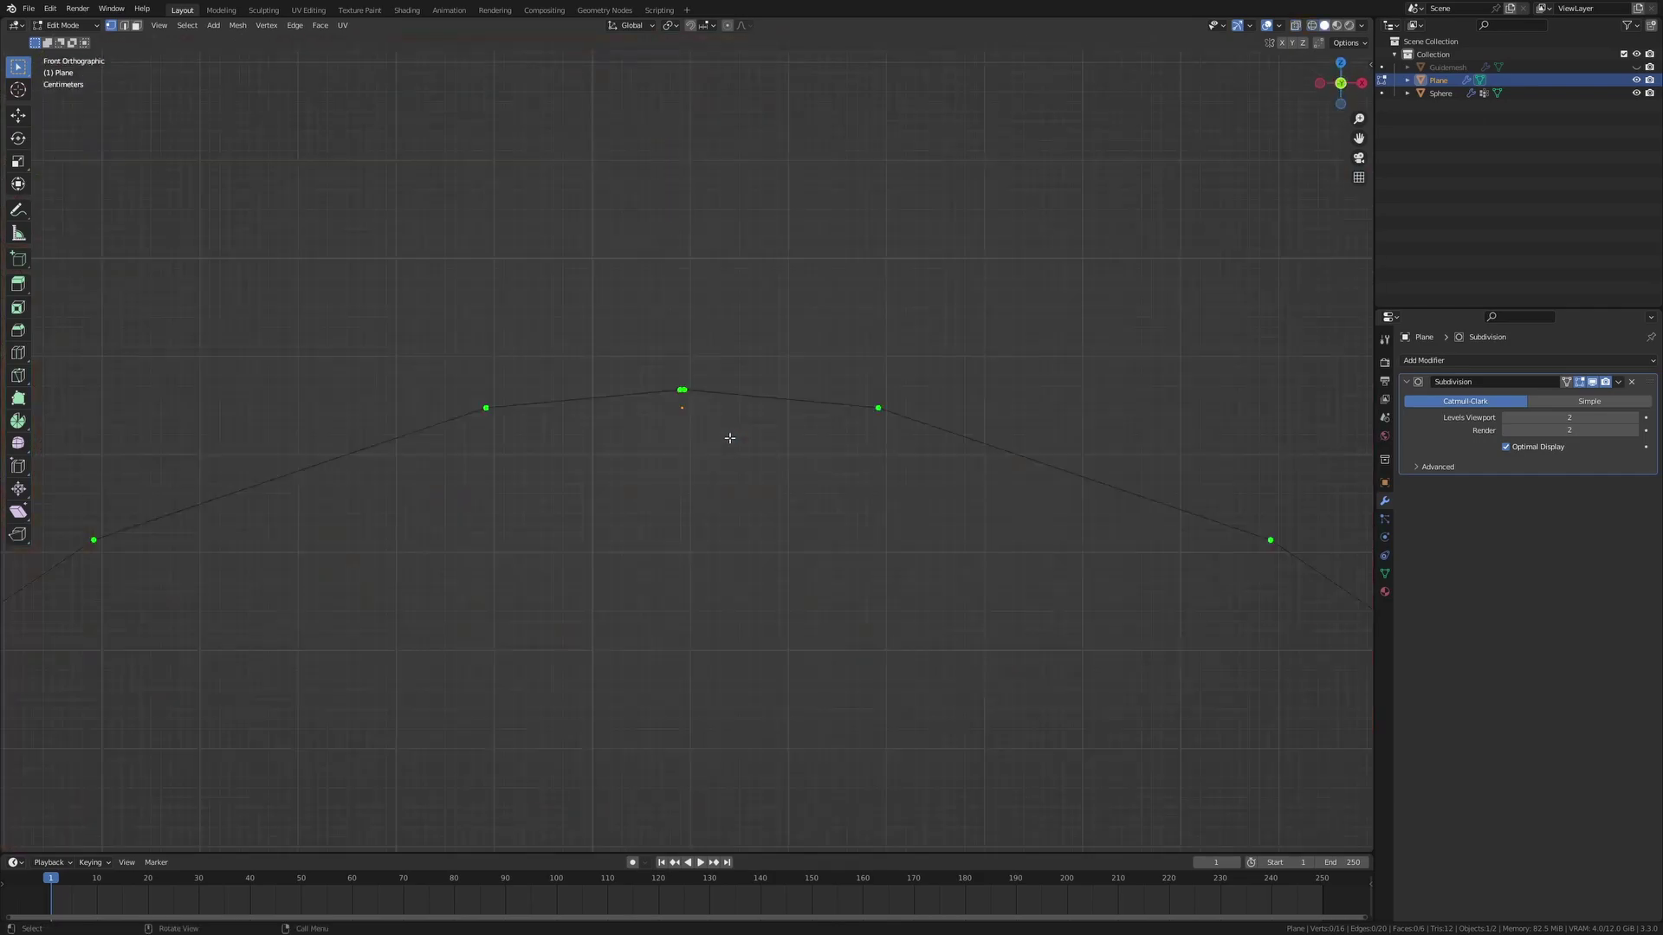
scroll(729, 439, "up", 3)
key("shift+z")
middle_click_drag(1082, 385, 1011, 400, "shift")
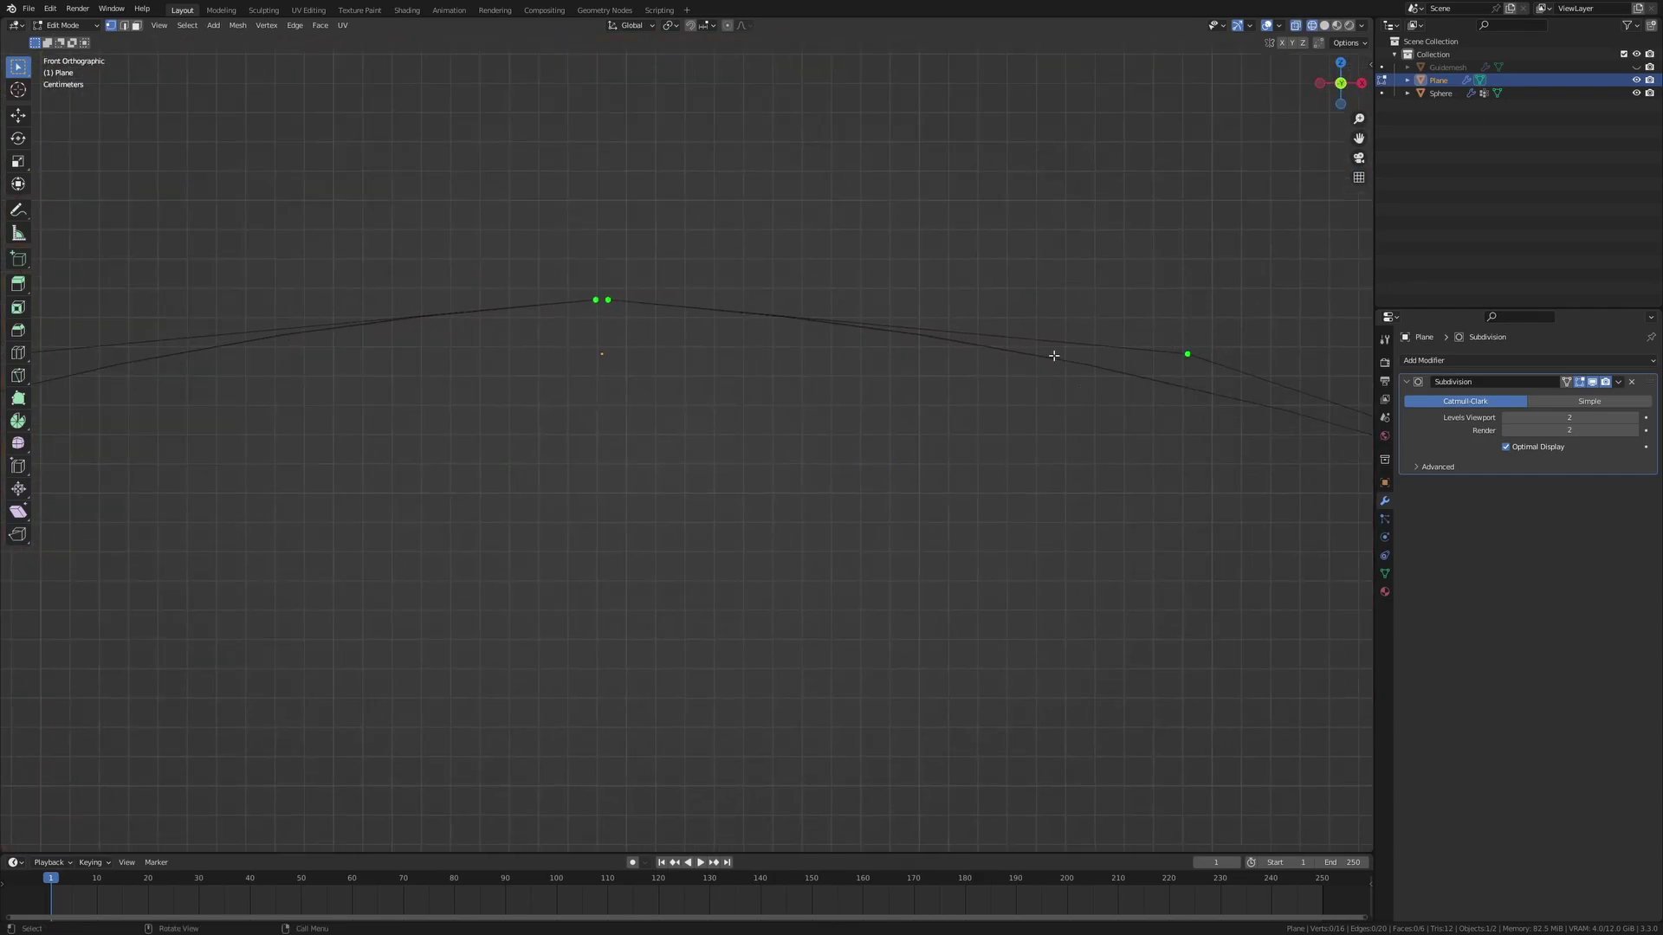
Try moving the edge on the right side of the peak gap and compare both sides of the gap closely
left_click_drag(649, 334, 604, 279)
key("g")
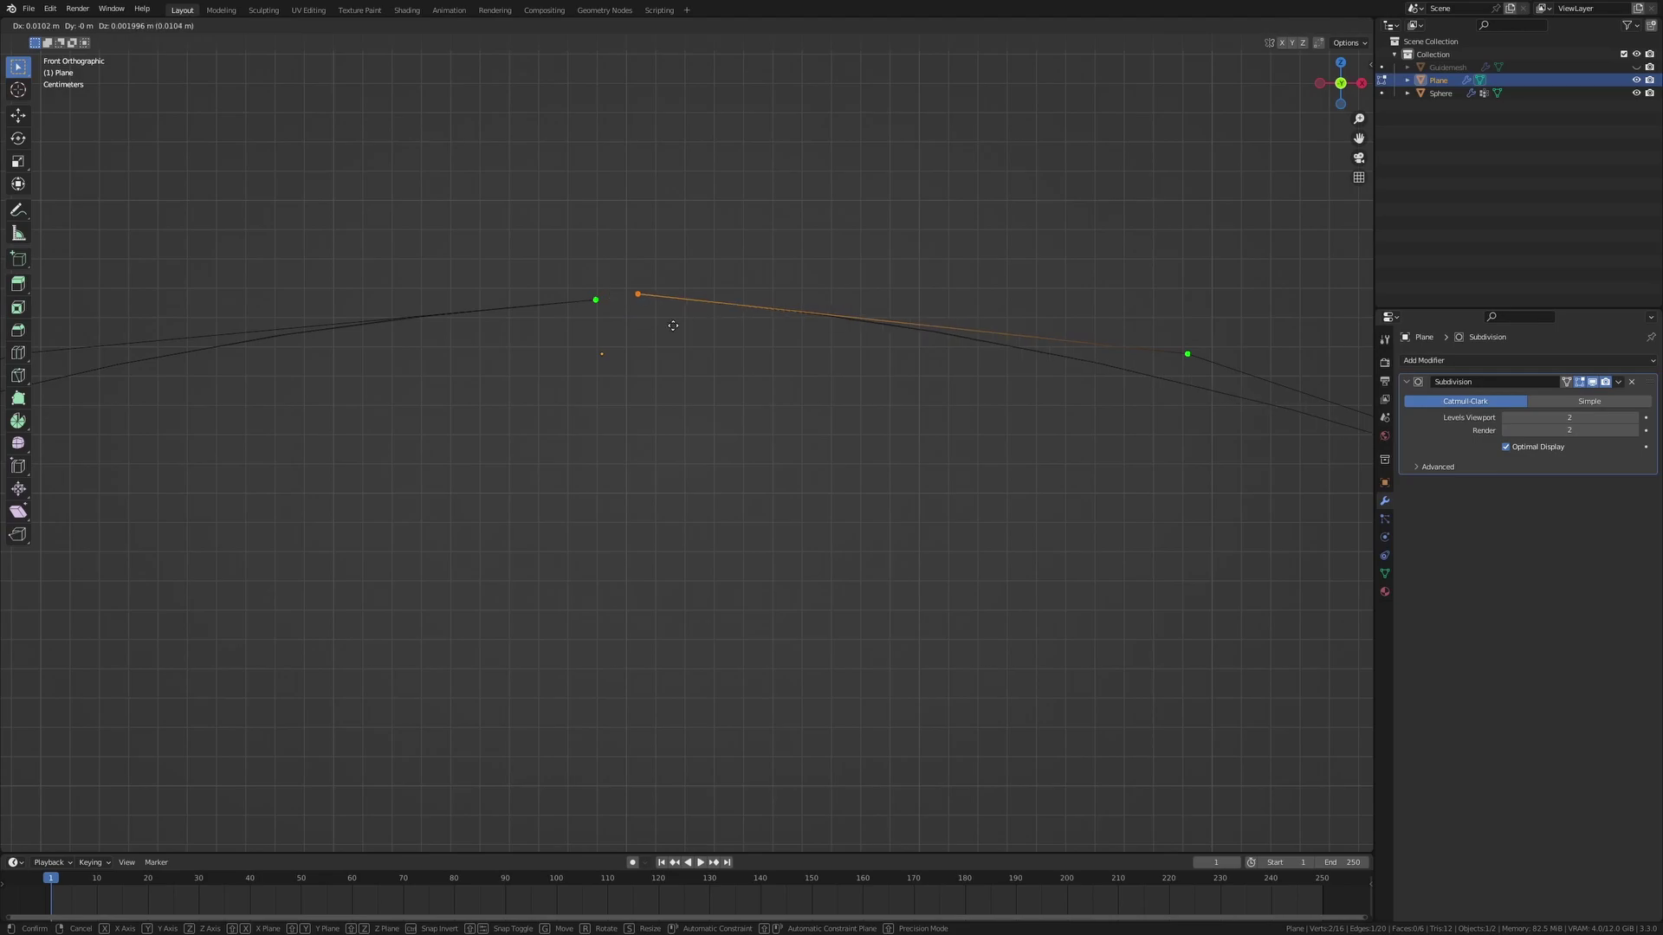
right_click(673, 326)
scroll(673, 326, "down", 2)
scroll(669, 326, "up", 6)
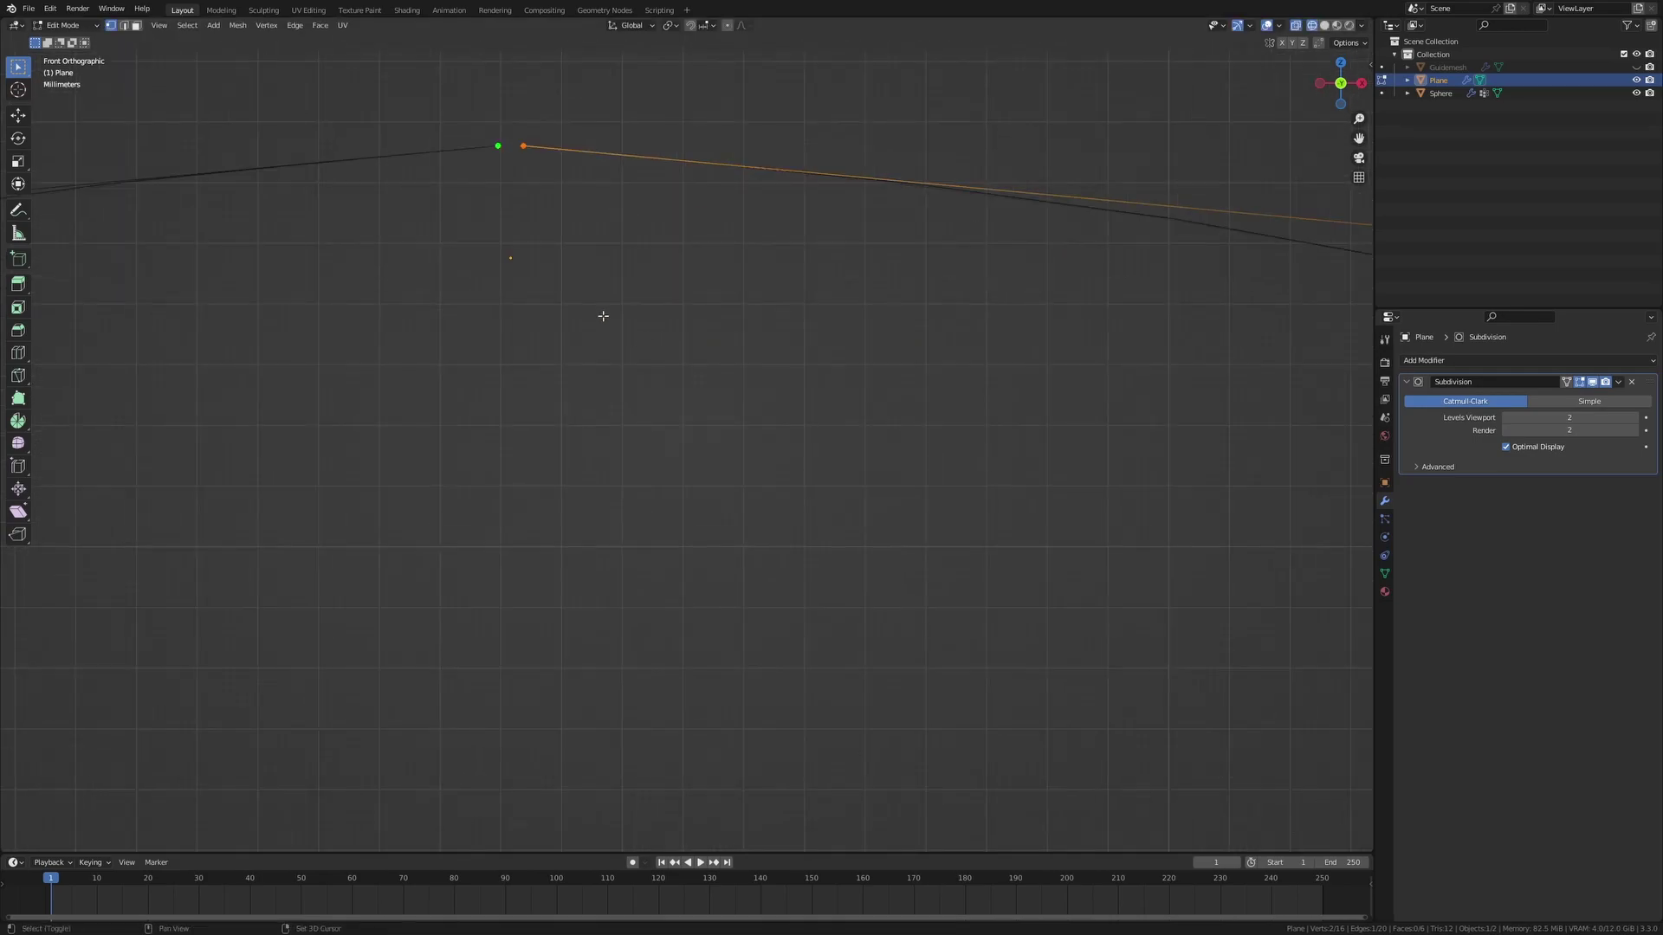
middle_click_drag(461, 131, 648, 378, "shift")
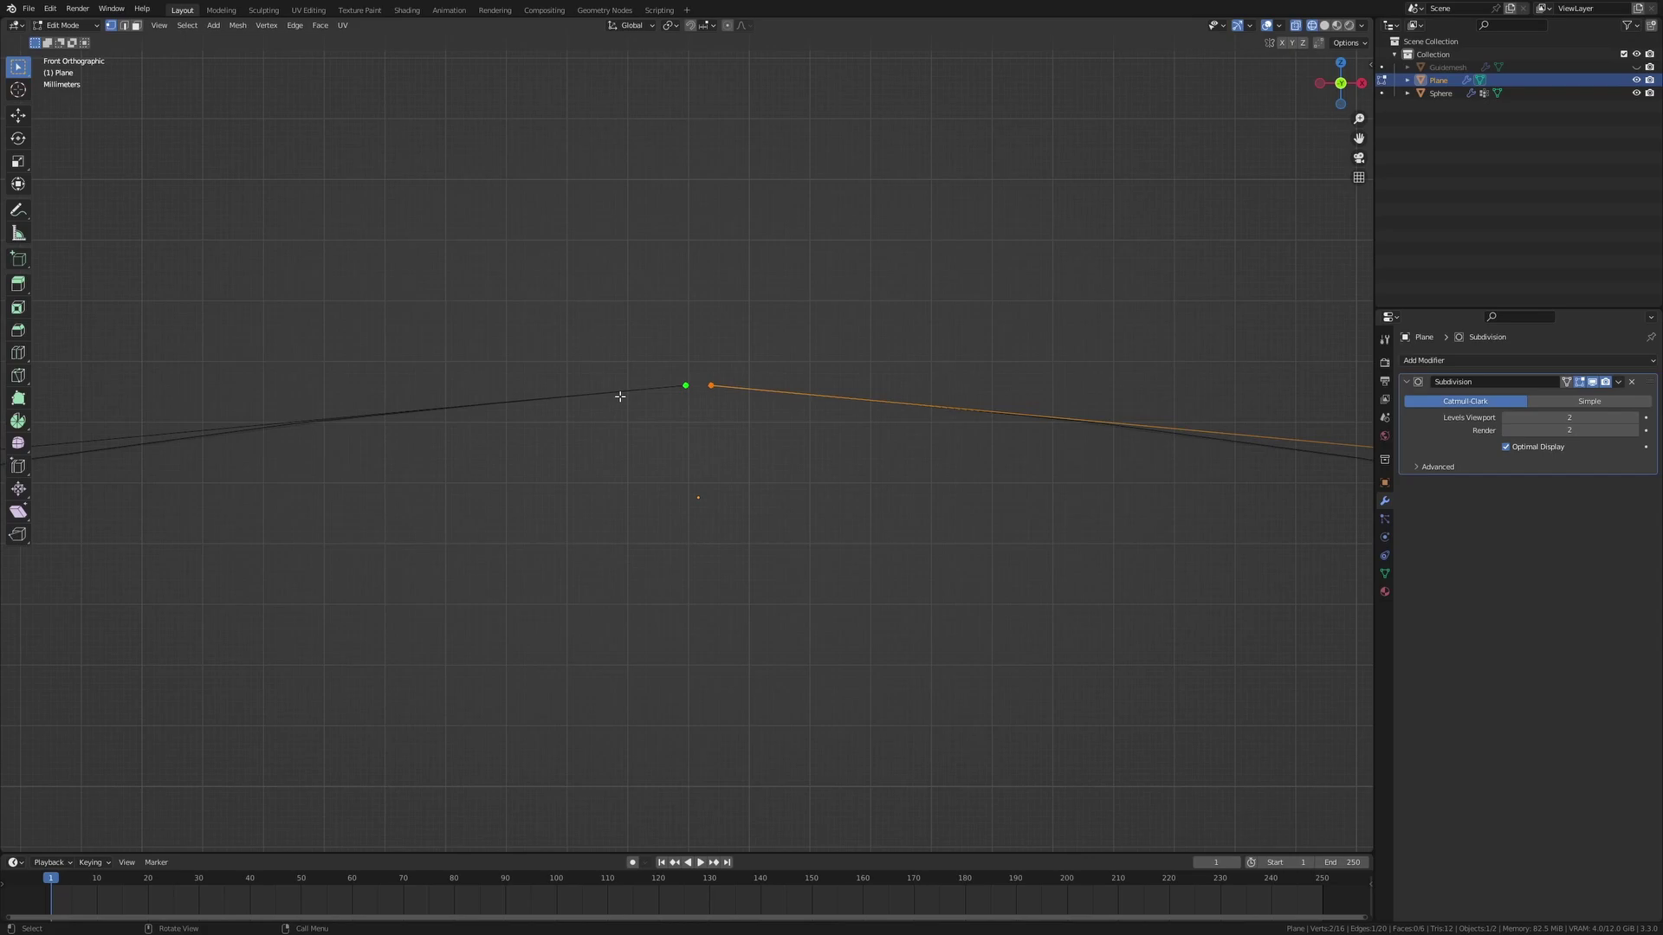
Undo the bevel and deletion at the arch's peak
key("ctrl+z")
key("ctrl+z")
key("ctrl+z")
scroll(615, 412, "down", 10)
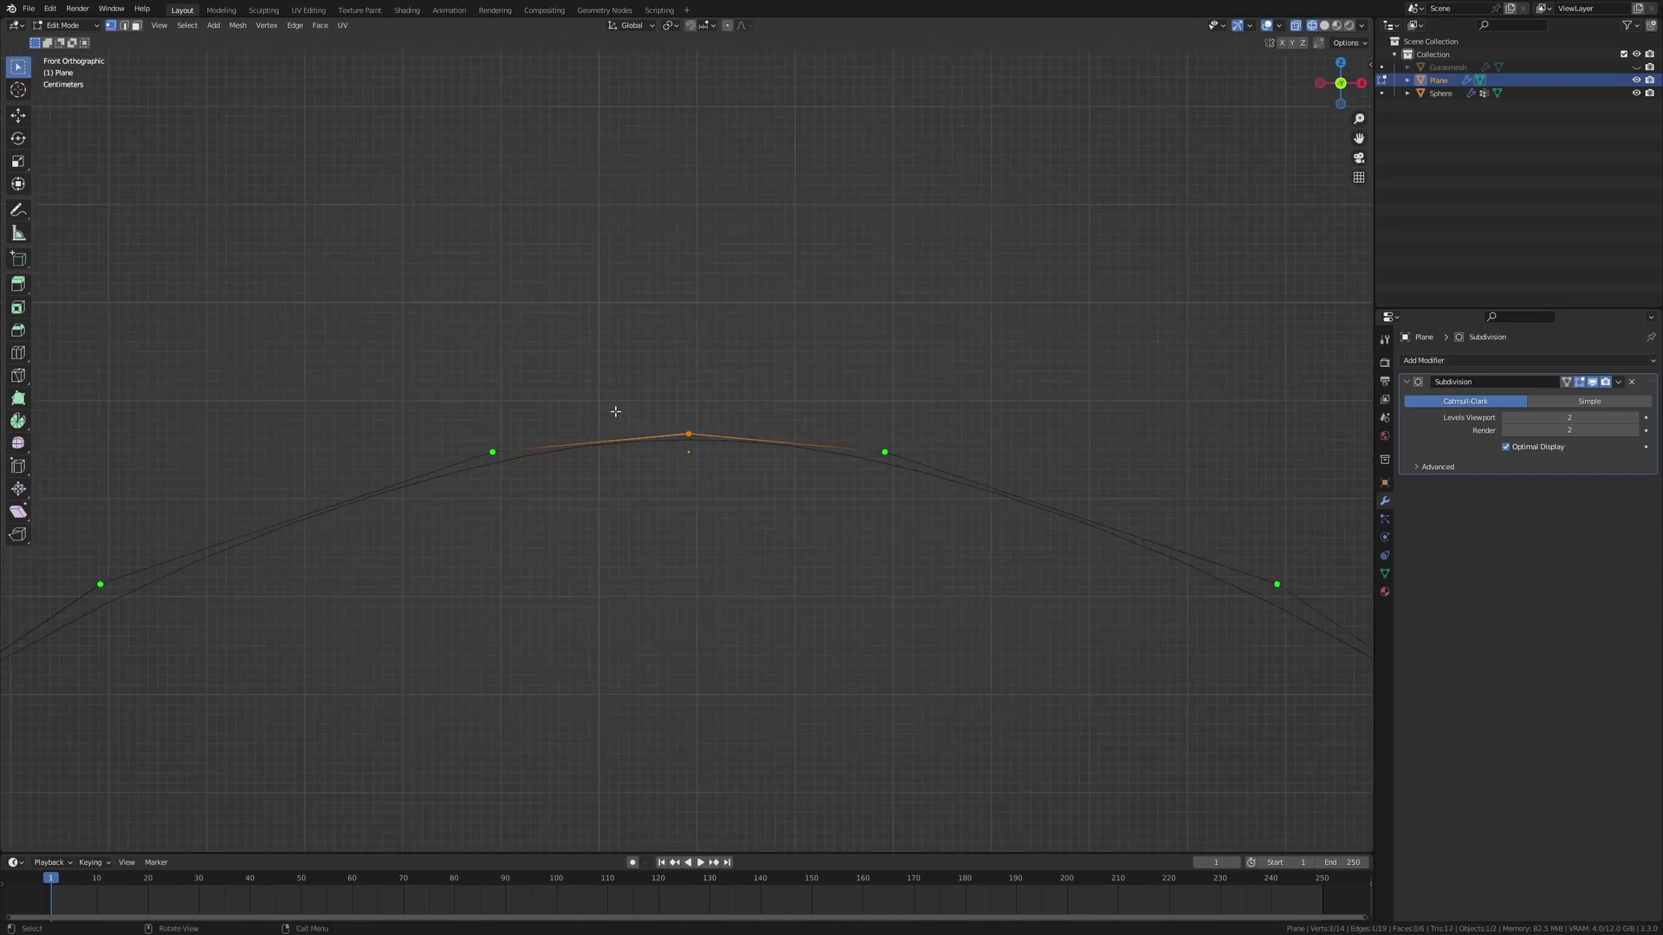
Return to object mode with solid shading and view the sphere's panel gap
key("Tab")
key("shift+z")
mouse_move(615, 411)
middle_mouse_down()
mouse_move(594, 504)
mouse_move(1036, 456)
middle_mouse_up()
scroll(1036, 456, "down", 2)
middle_click_drag(784, 468, 825, 474)
scroll(825, 473, "up", 2)
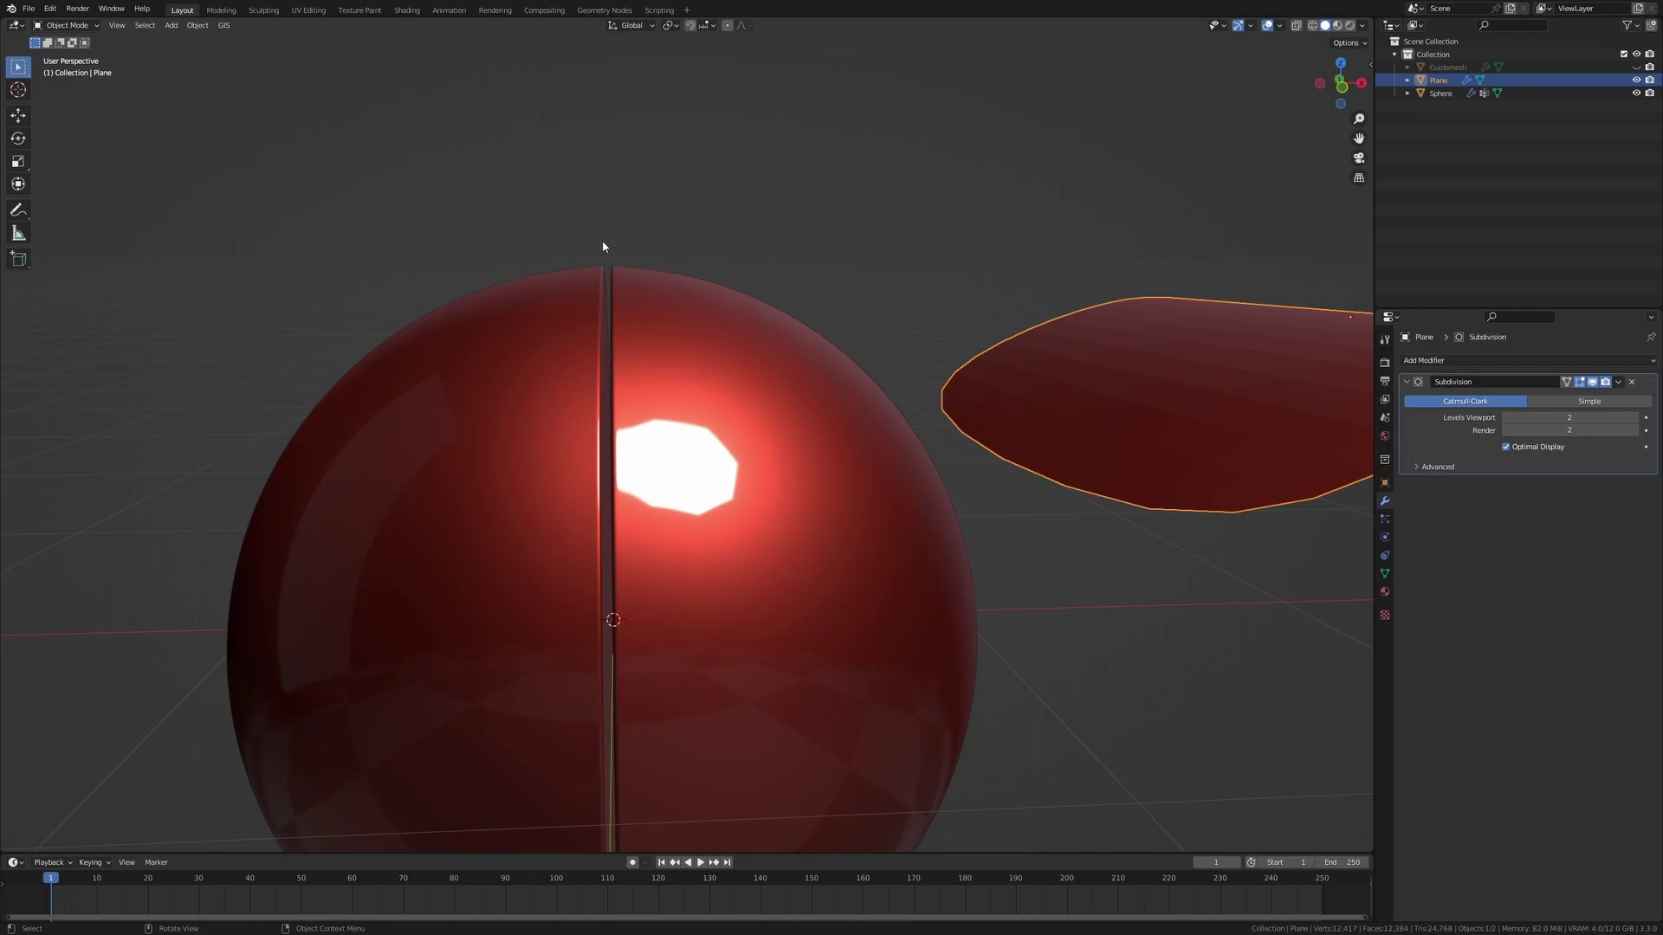
Remove the arched plane from the scene and make the sphere with the panel gap the active object
middle_click_drag(603, 247, 678, 455)
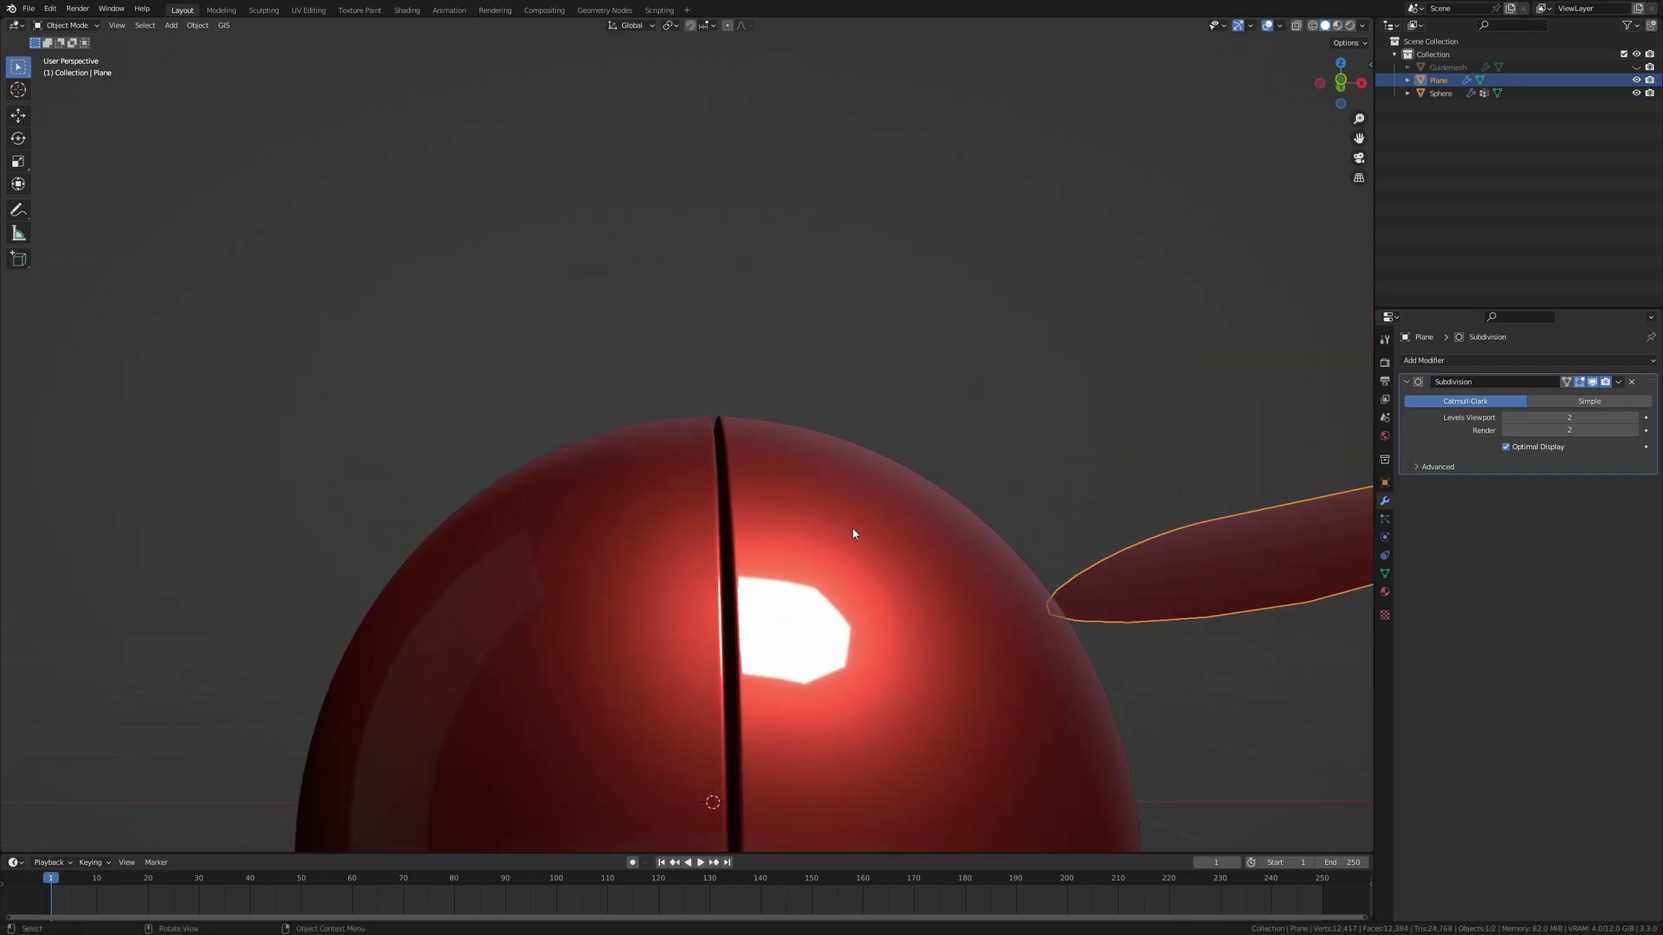
scroll(853, 534, "down", 3)
middle_click_drag(463, 482, 605, 438)
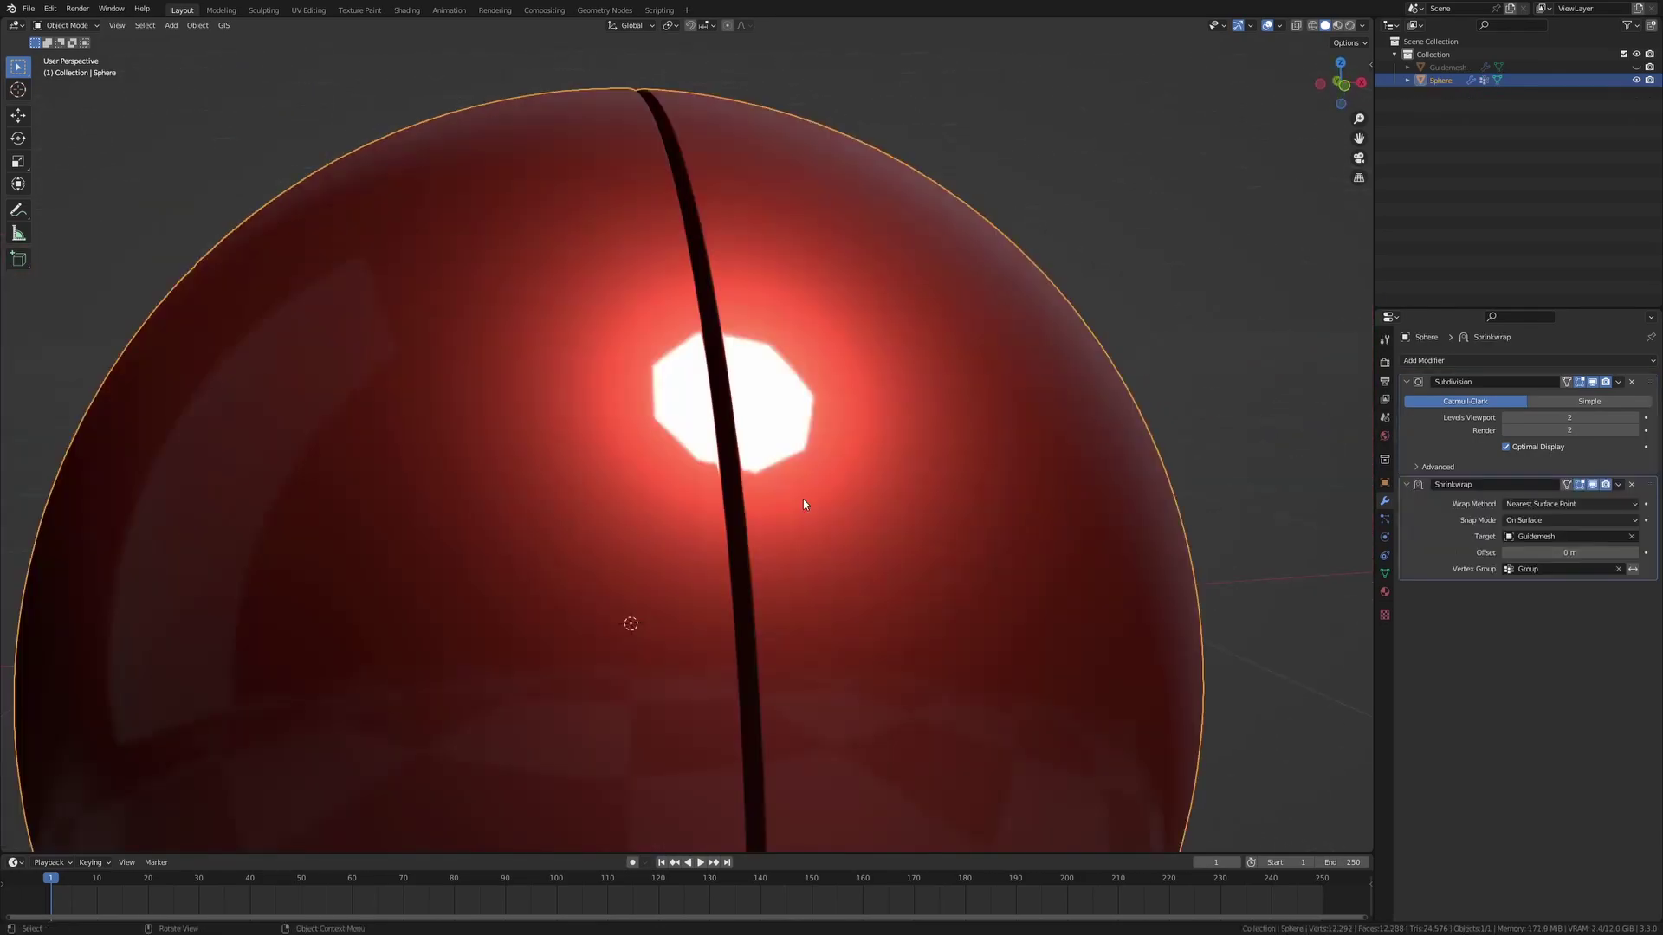
scroll(803, 504, "down", 3)
middle_click_drag(783, 498, 756, 501)
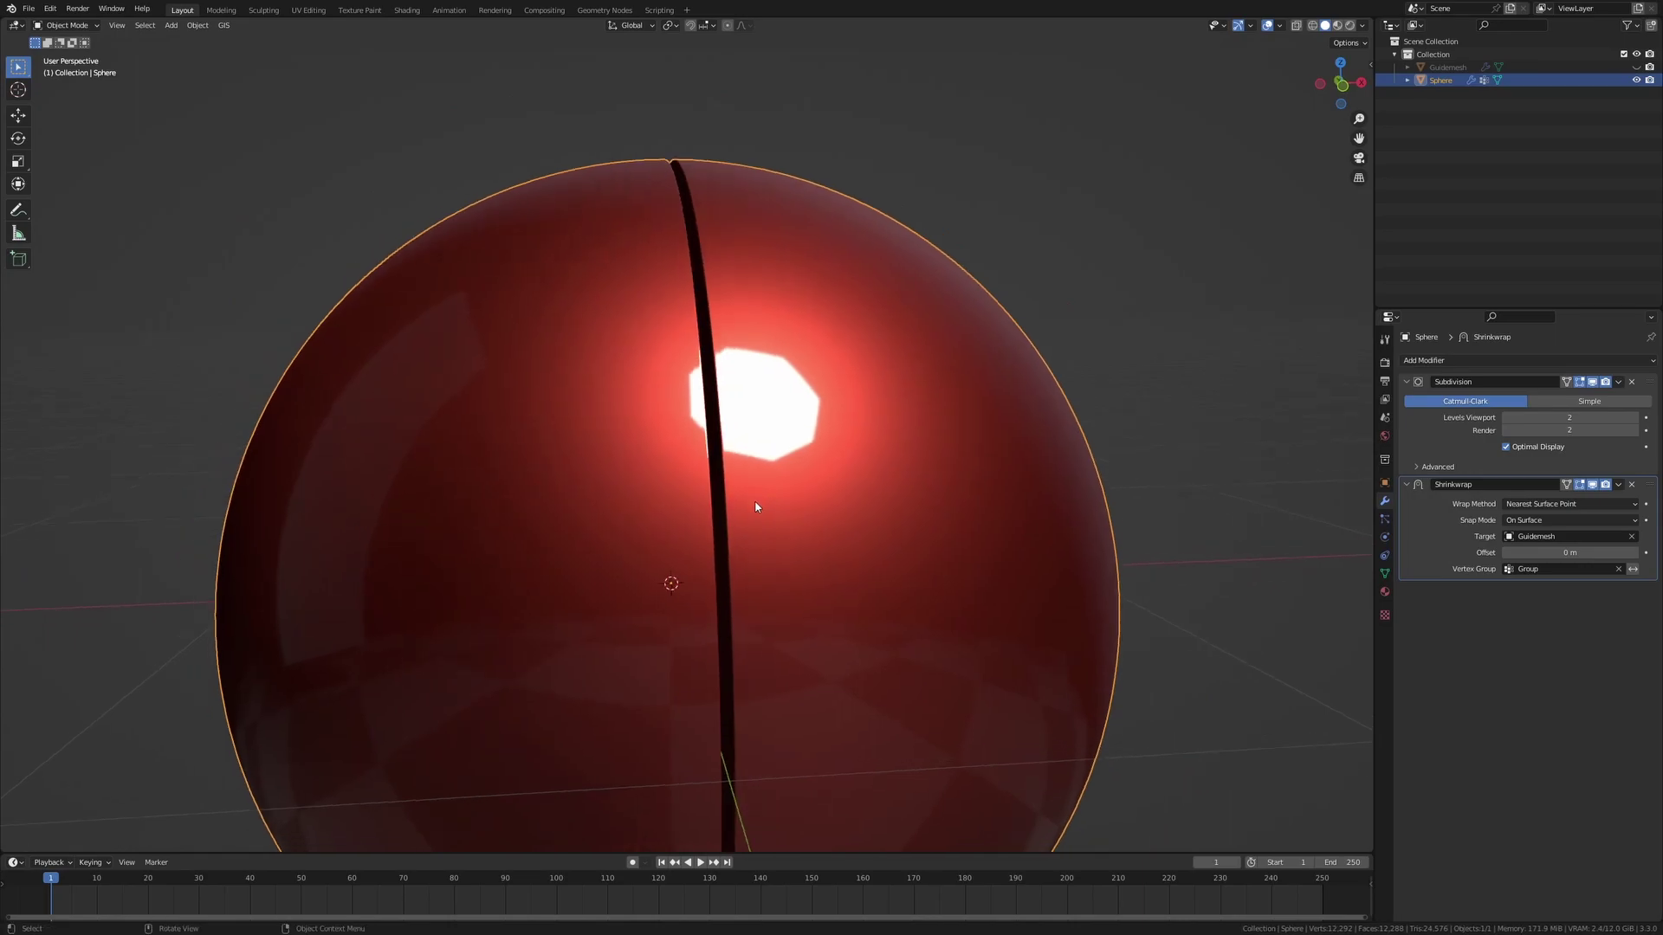
middle_click_drag(757, 501, 682, 517)
Delete all vertices of the sphere's left half in edit mode, keeping only the right half
key("Tab")
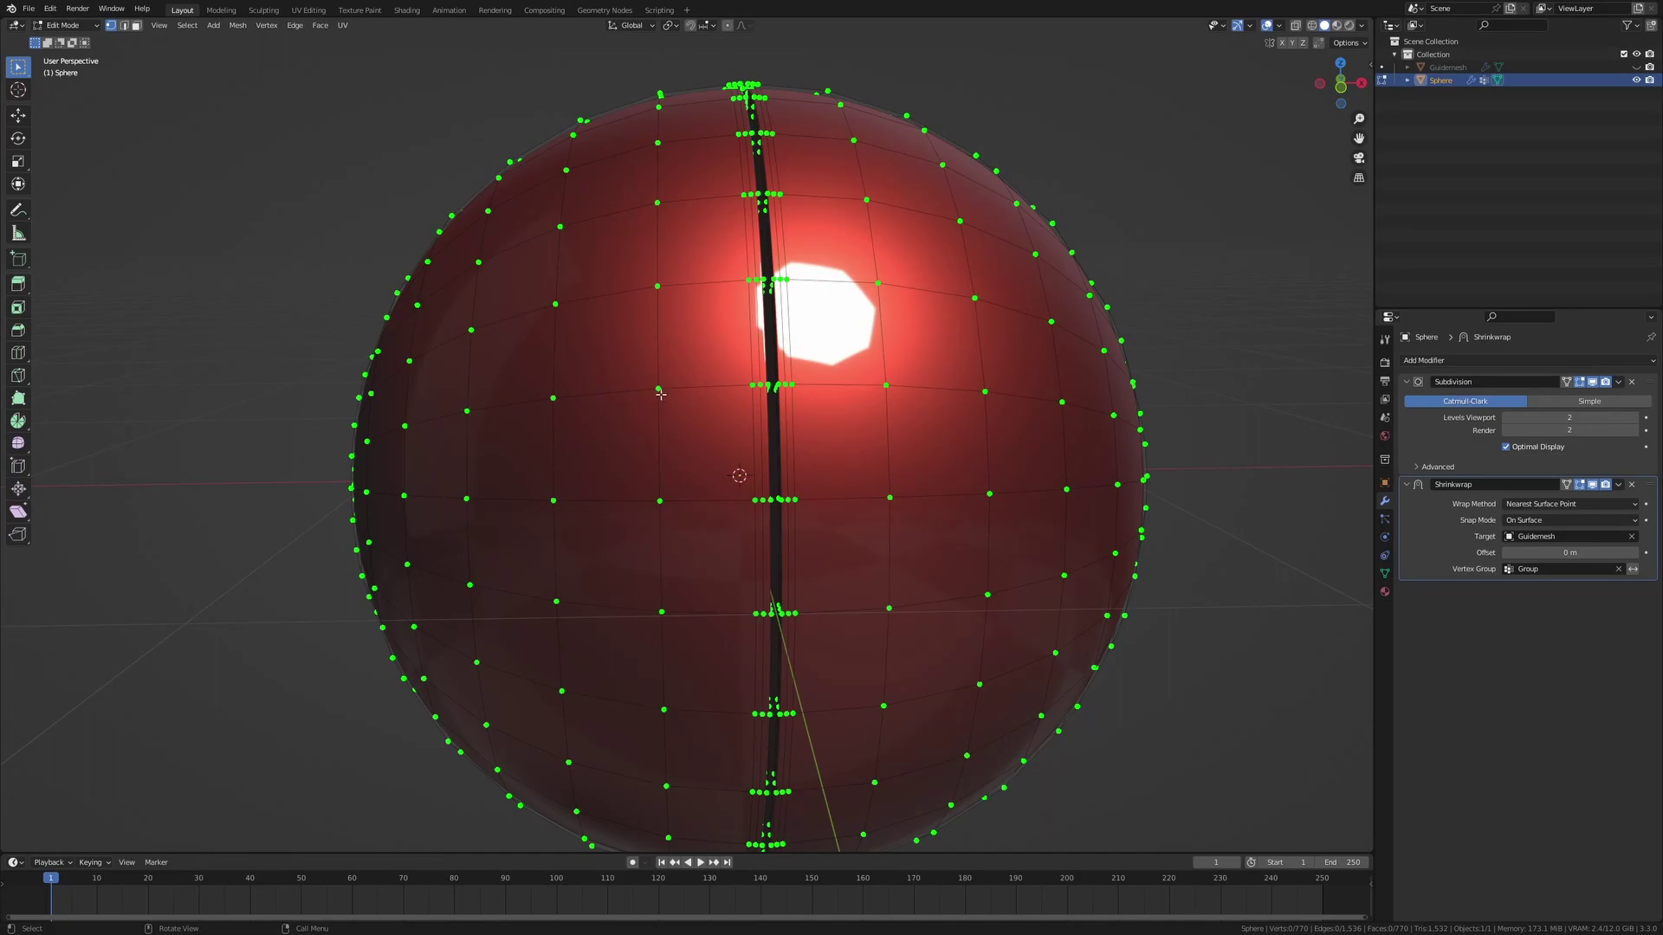
key("l")
key("x")
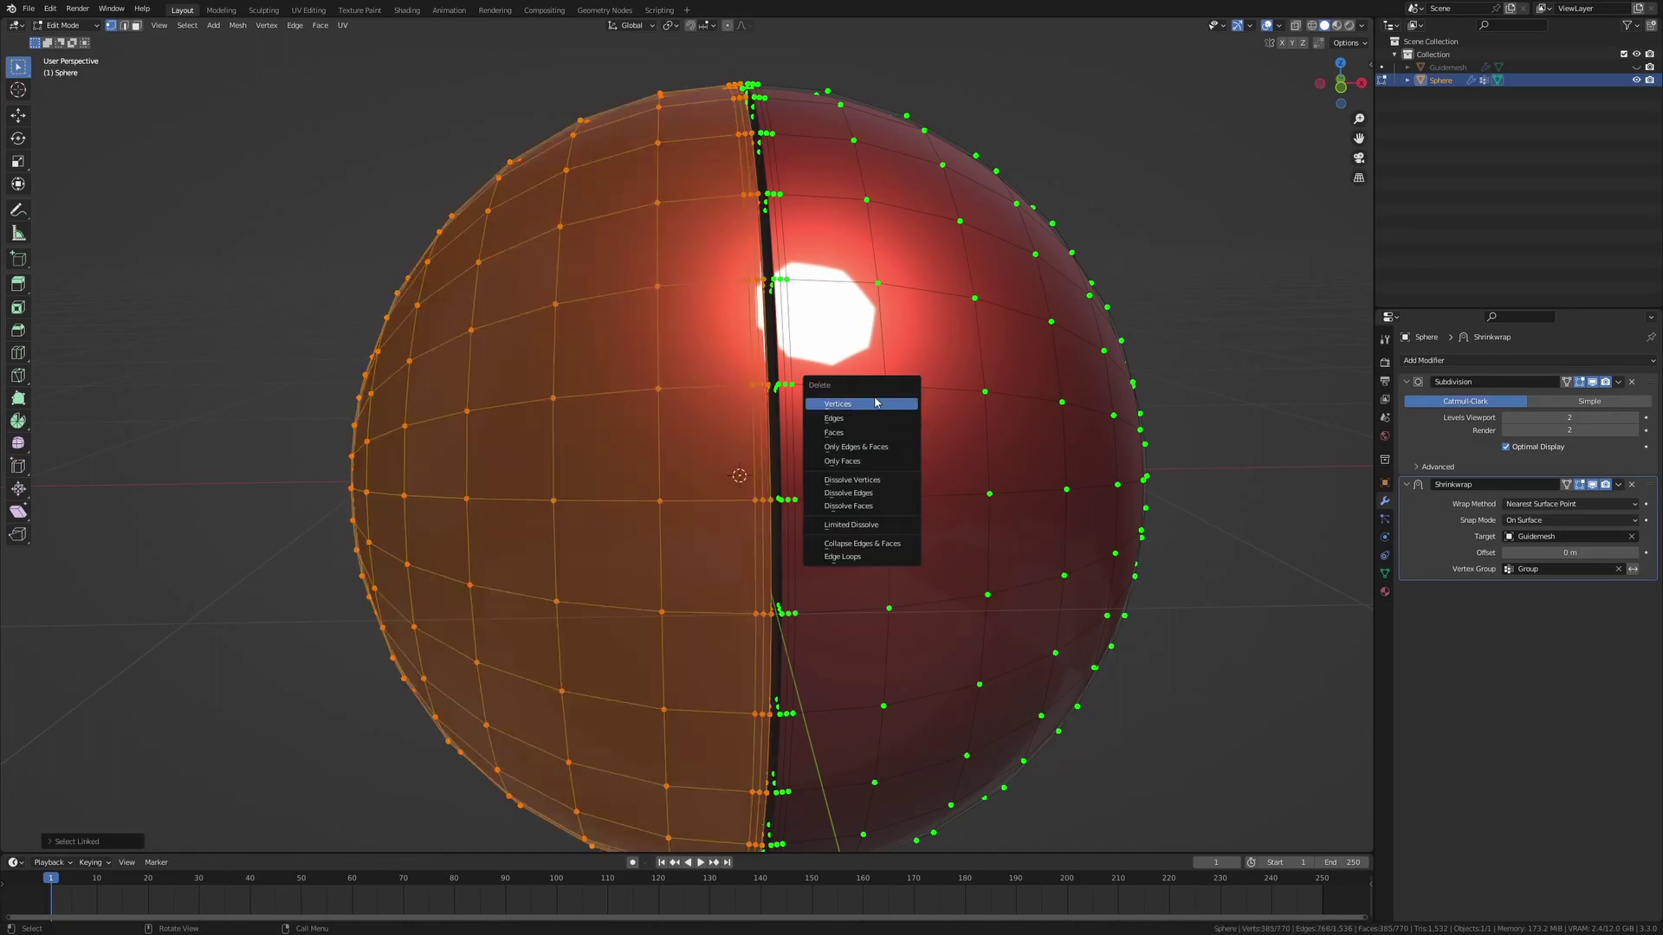
left_click(877, 404)
key("Tab")
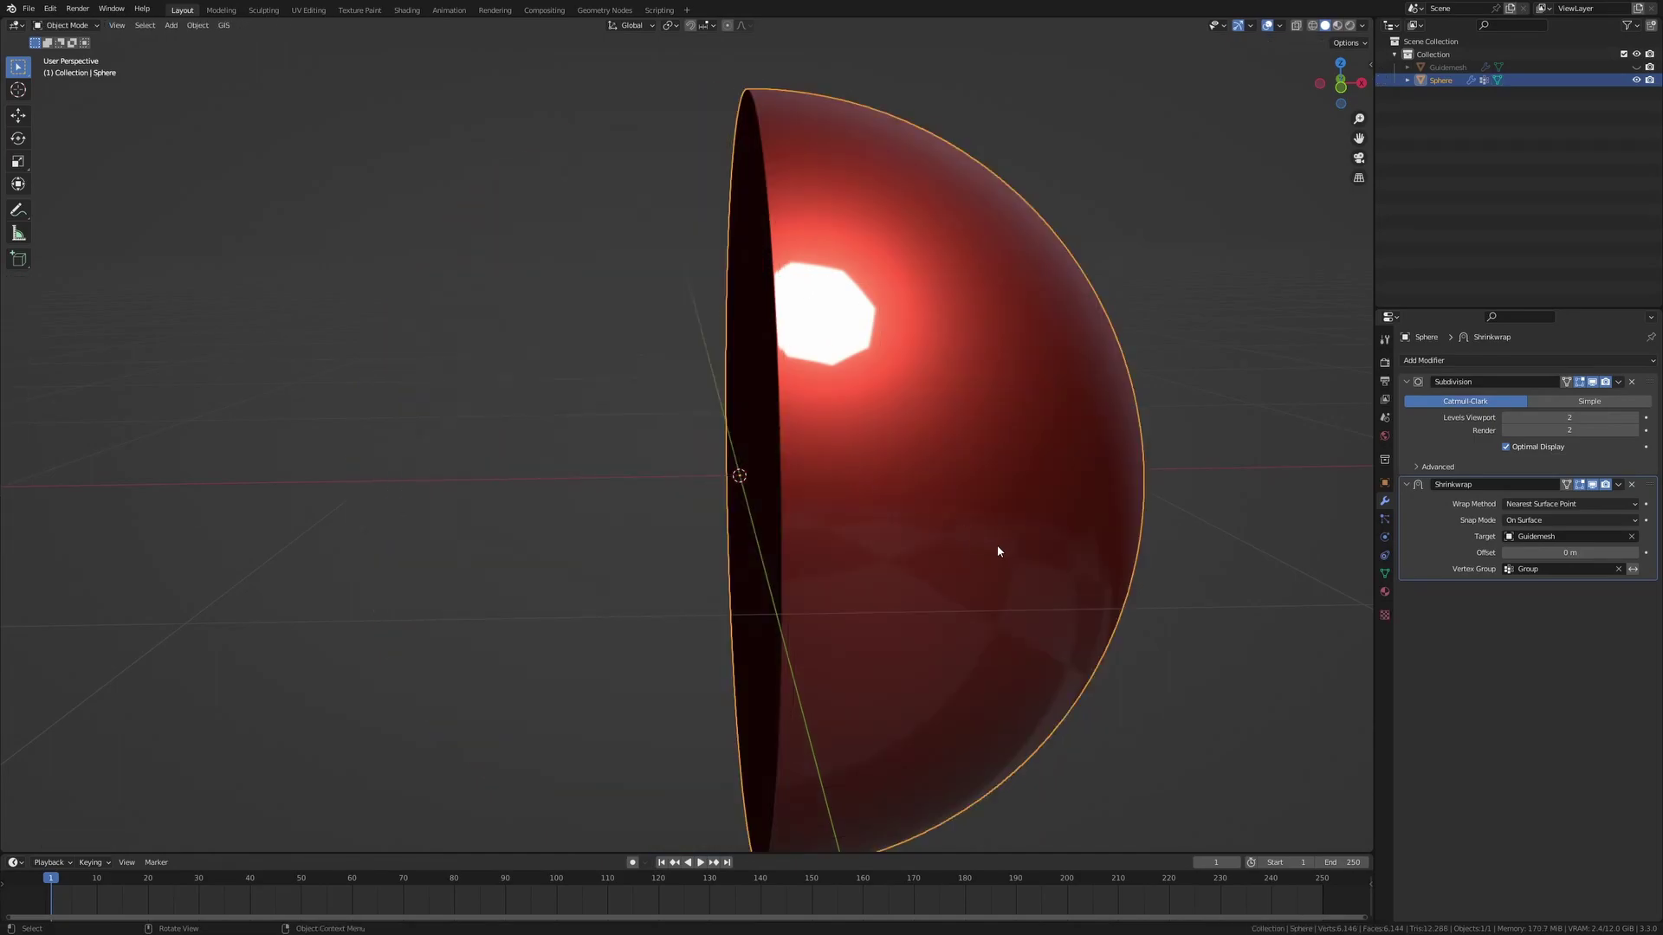
Add a Mirror modifier to the remaining half sphere
left_click(1472, 360)
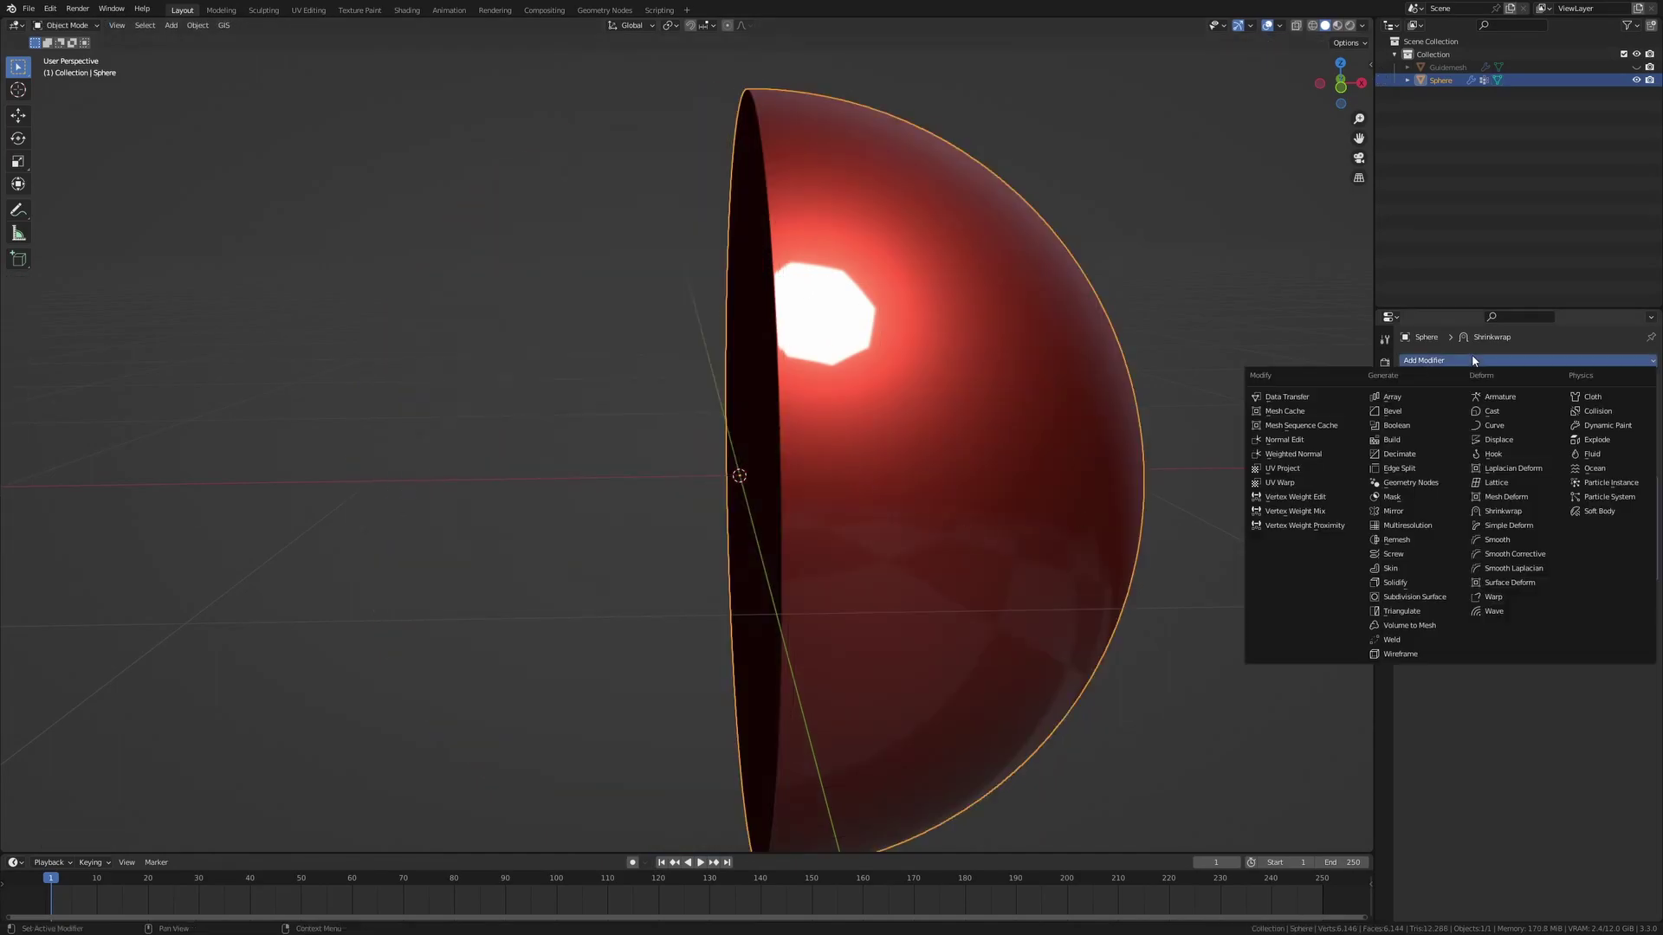
left_click(1414, 511)
middle_click_drag(935, 541, 775, 518)
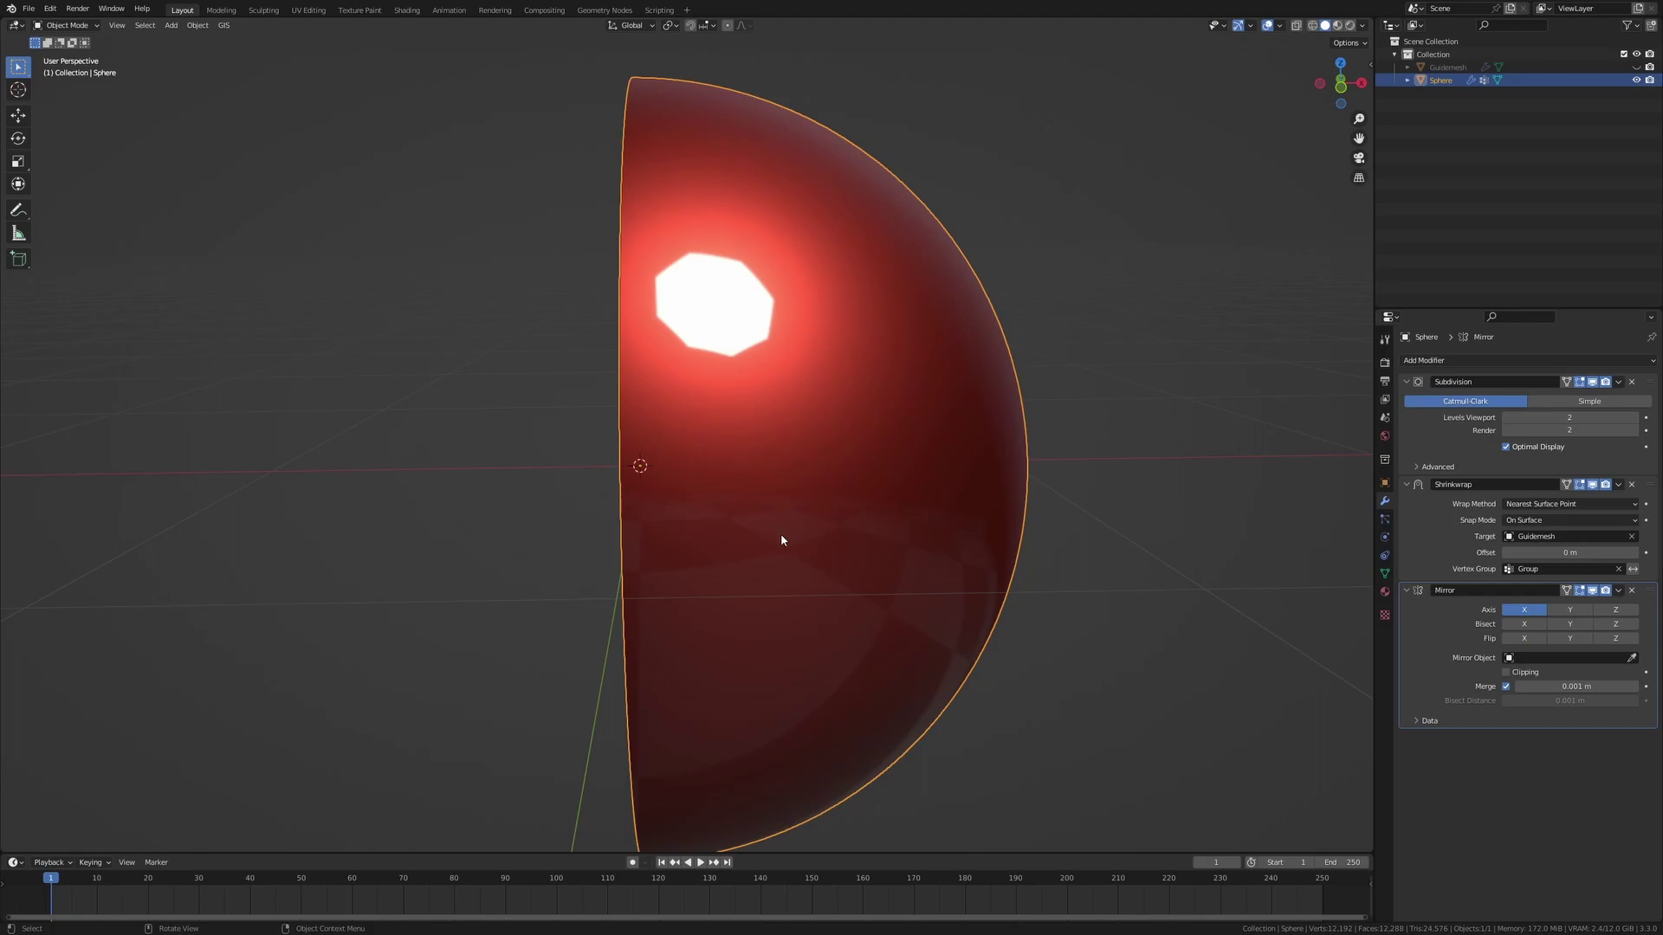
Inspect the half sphere's mirror centre from the front and apply the object's rotation
key("KP_1")
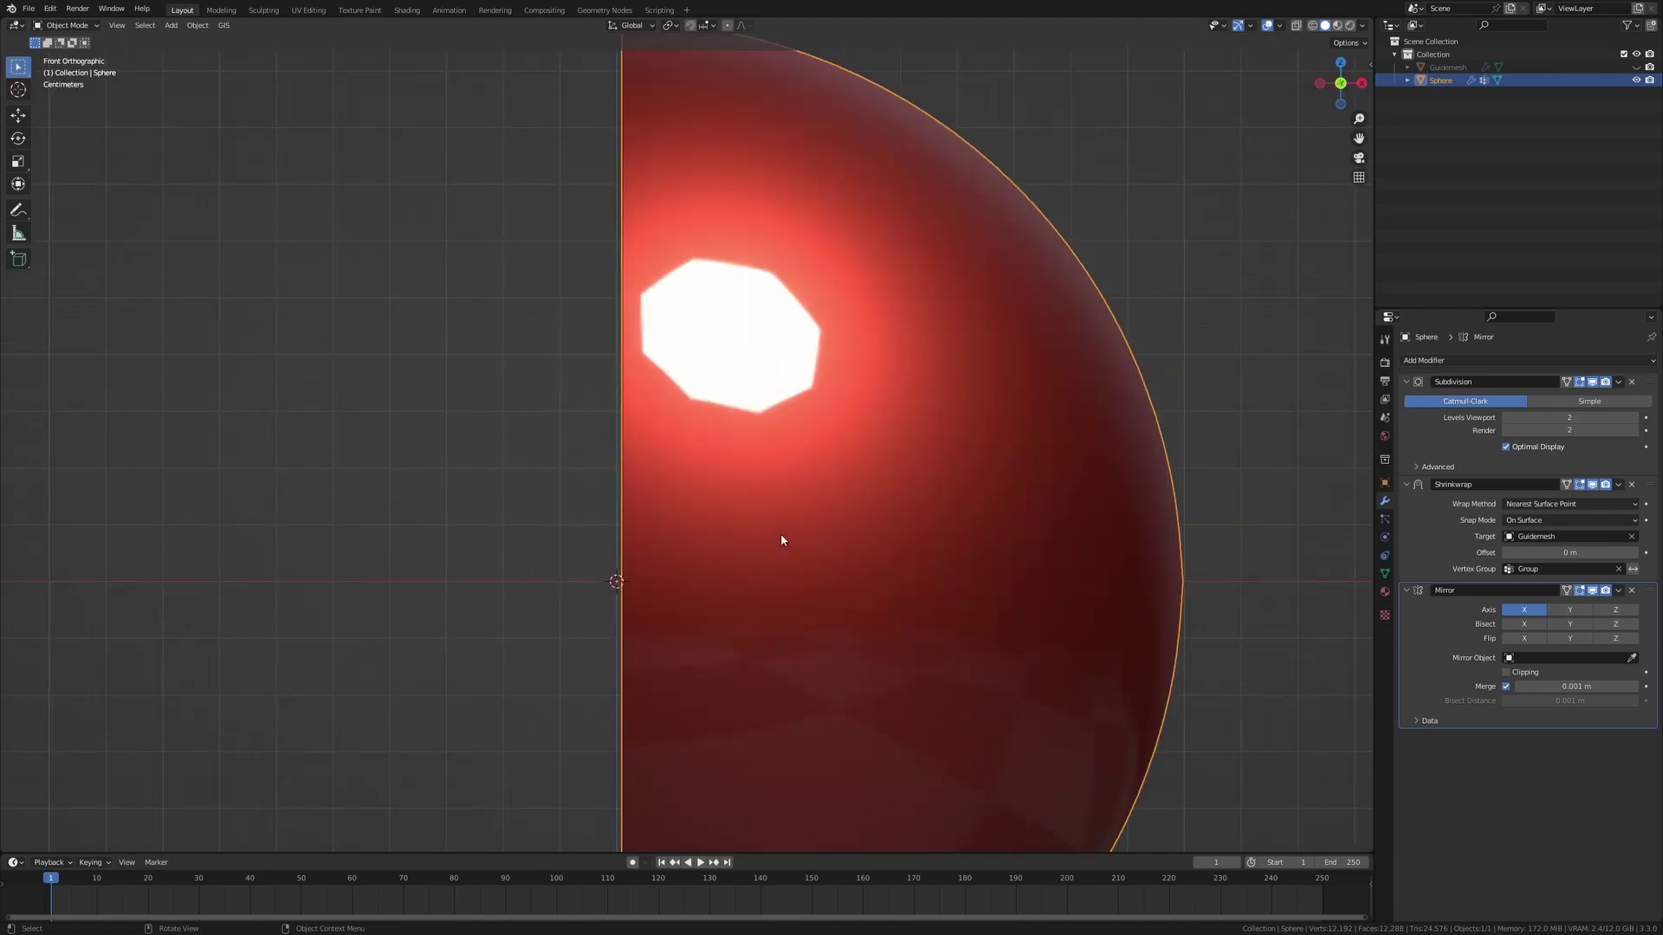
scroll(856, 450, "up", 5)
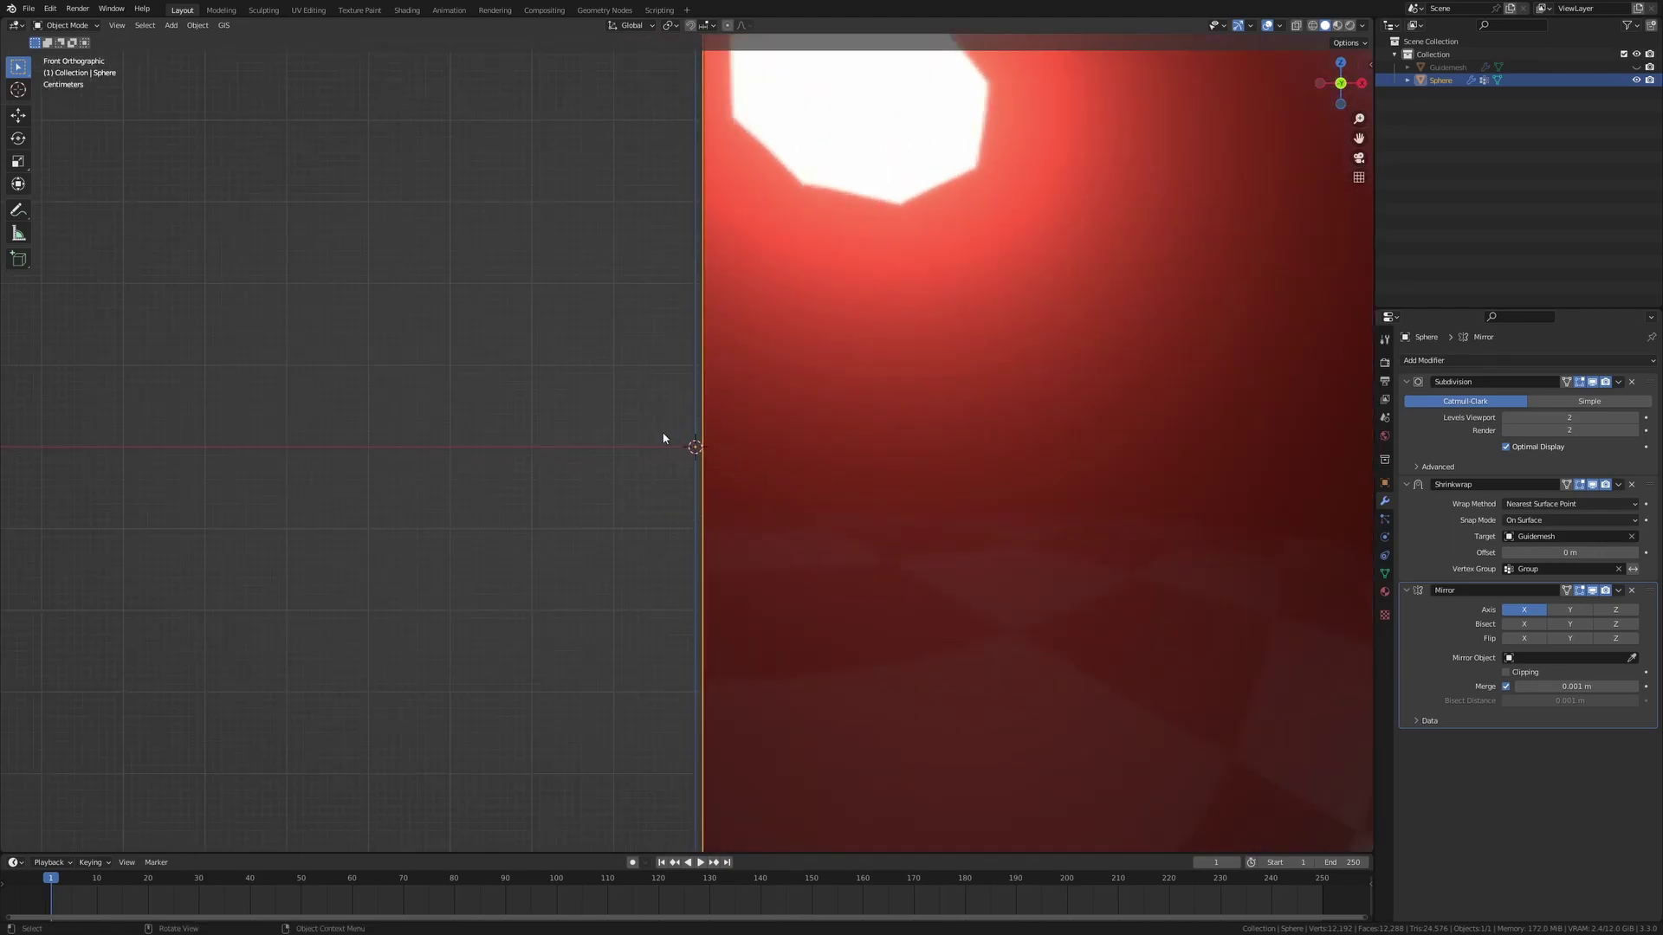
scroll(1016, 421, "down", 2)
middle_click_drag(1175, 477, 1044, 469, "shift")
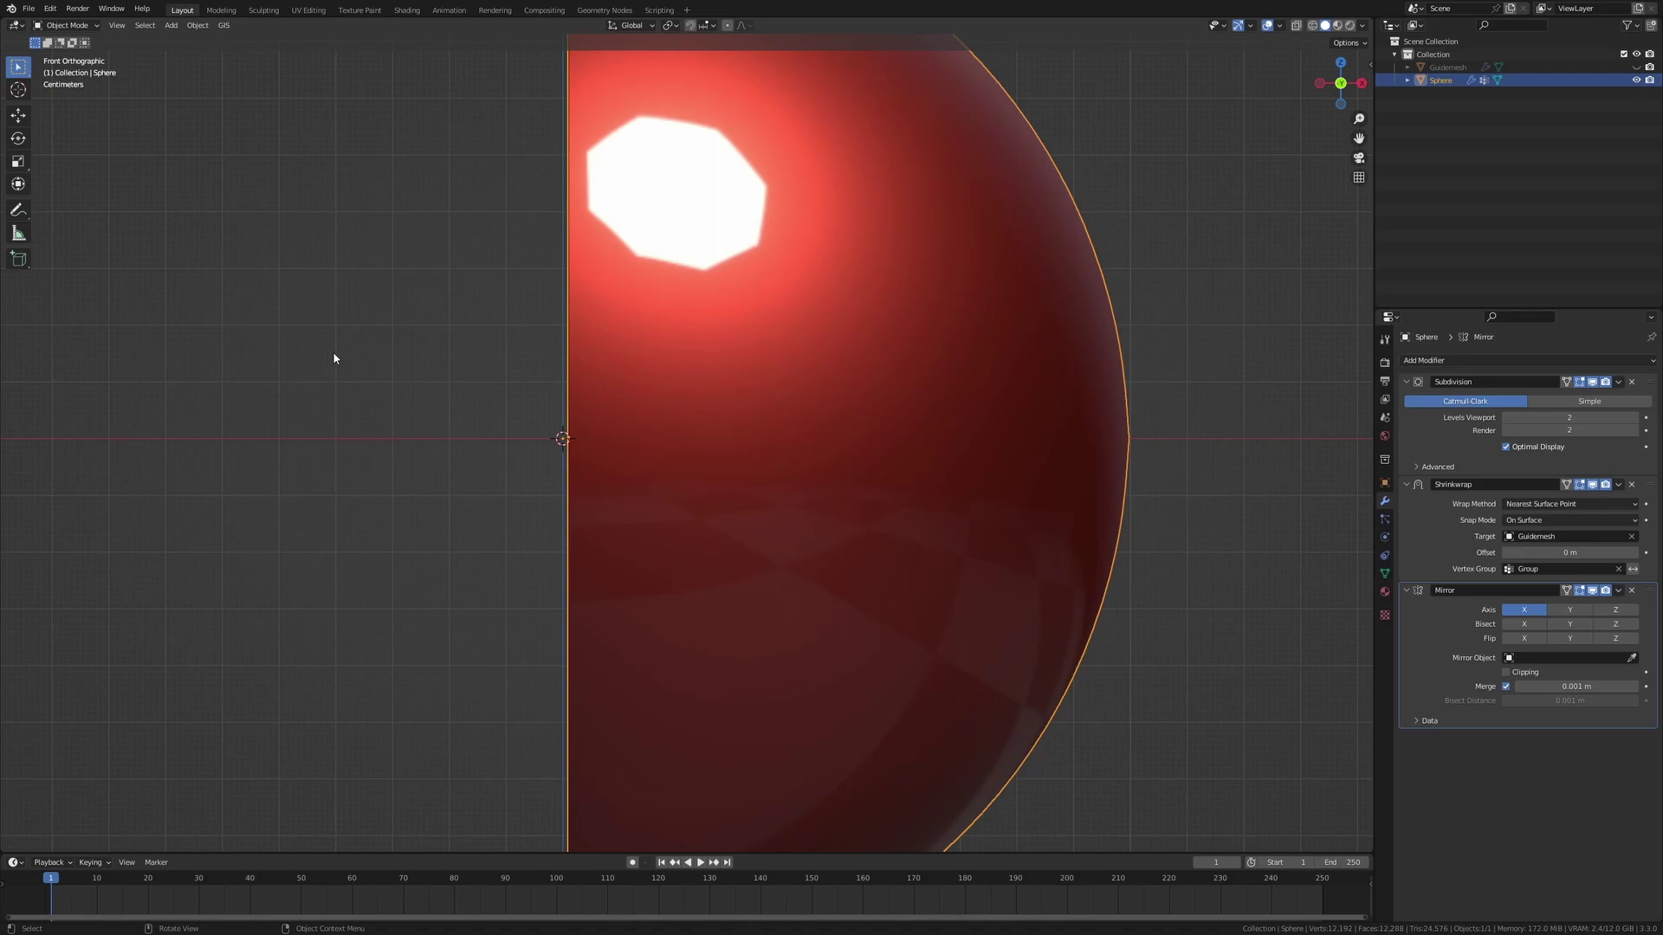
key("ctrl+a")
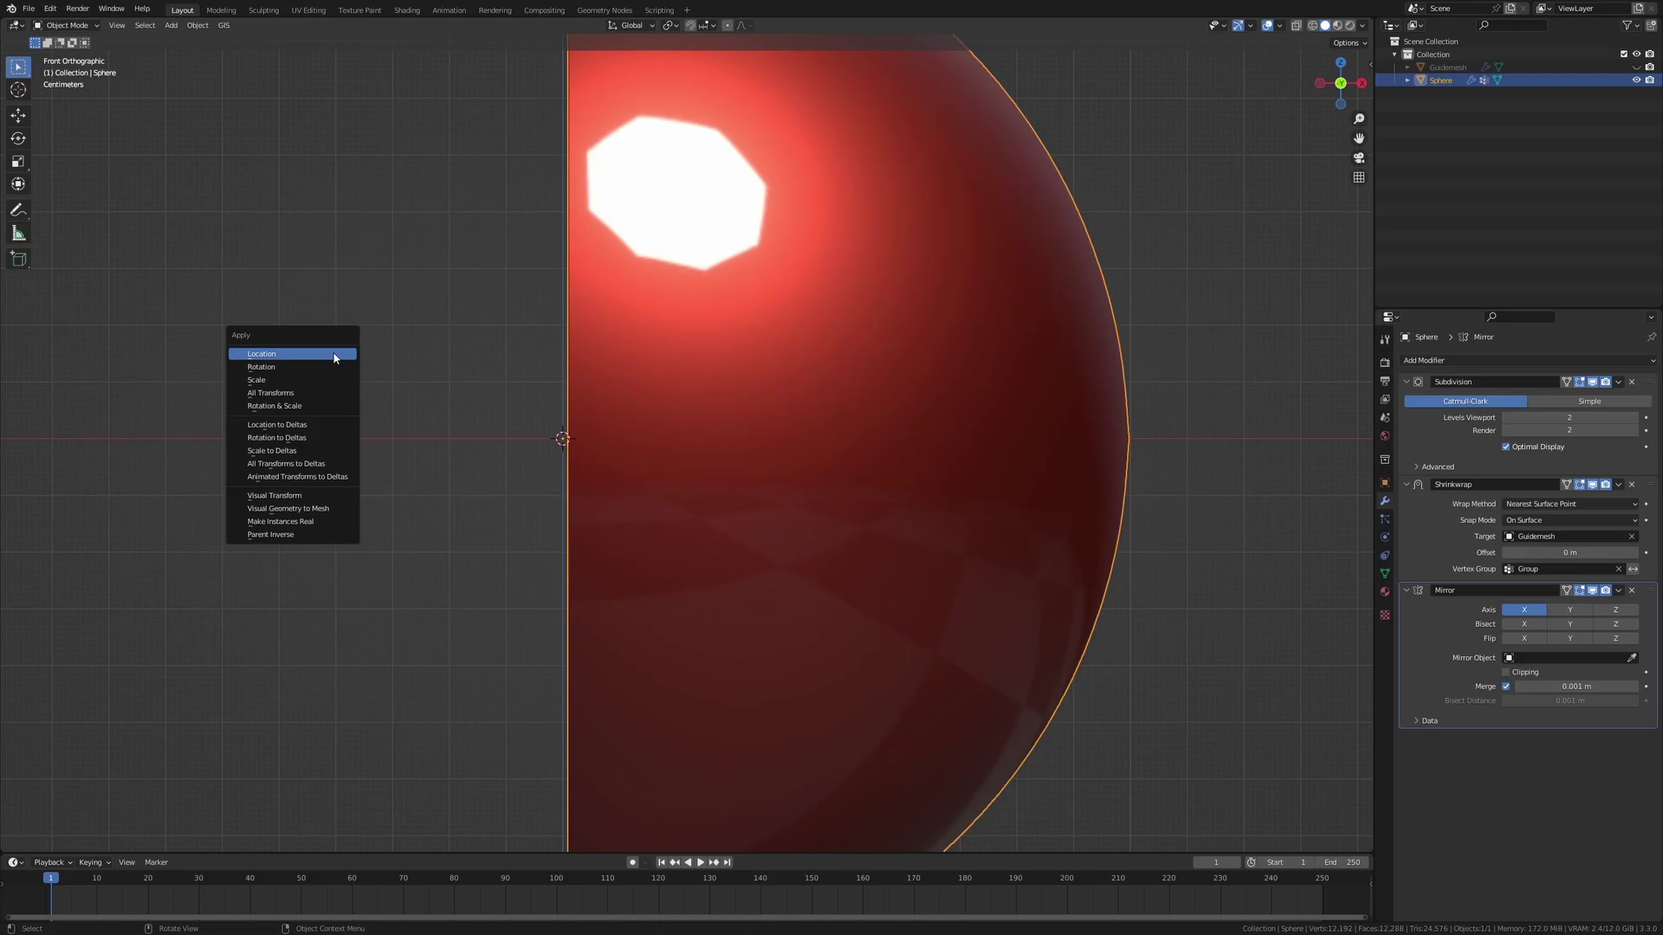
key("ctrl+a")
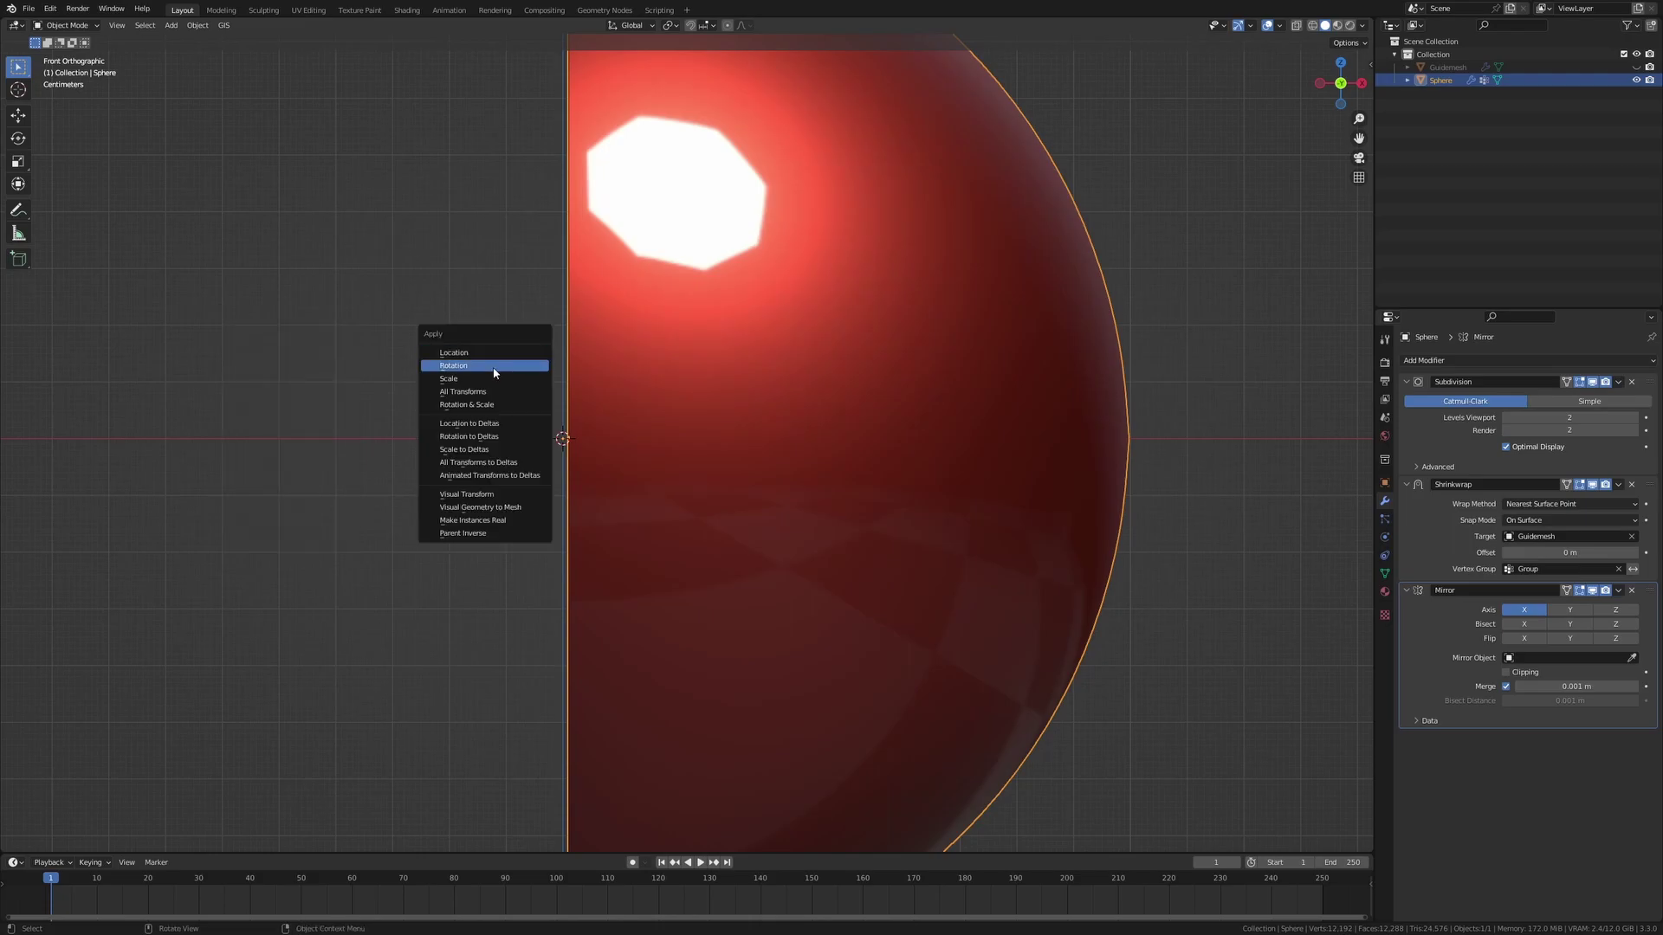
left_click(494, 369)
scroll(596, 438, "down", 5)
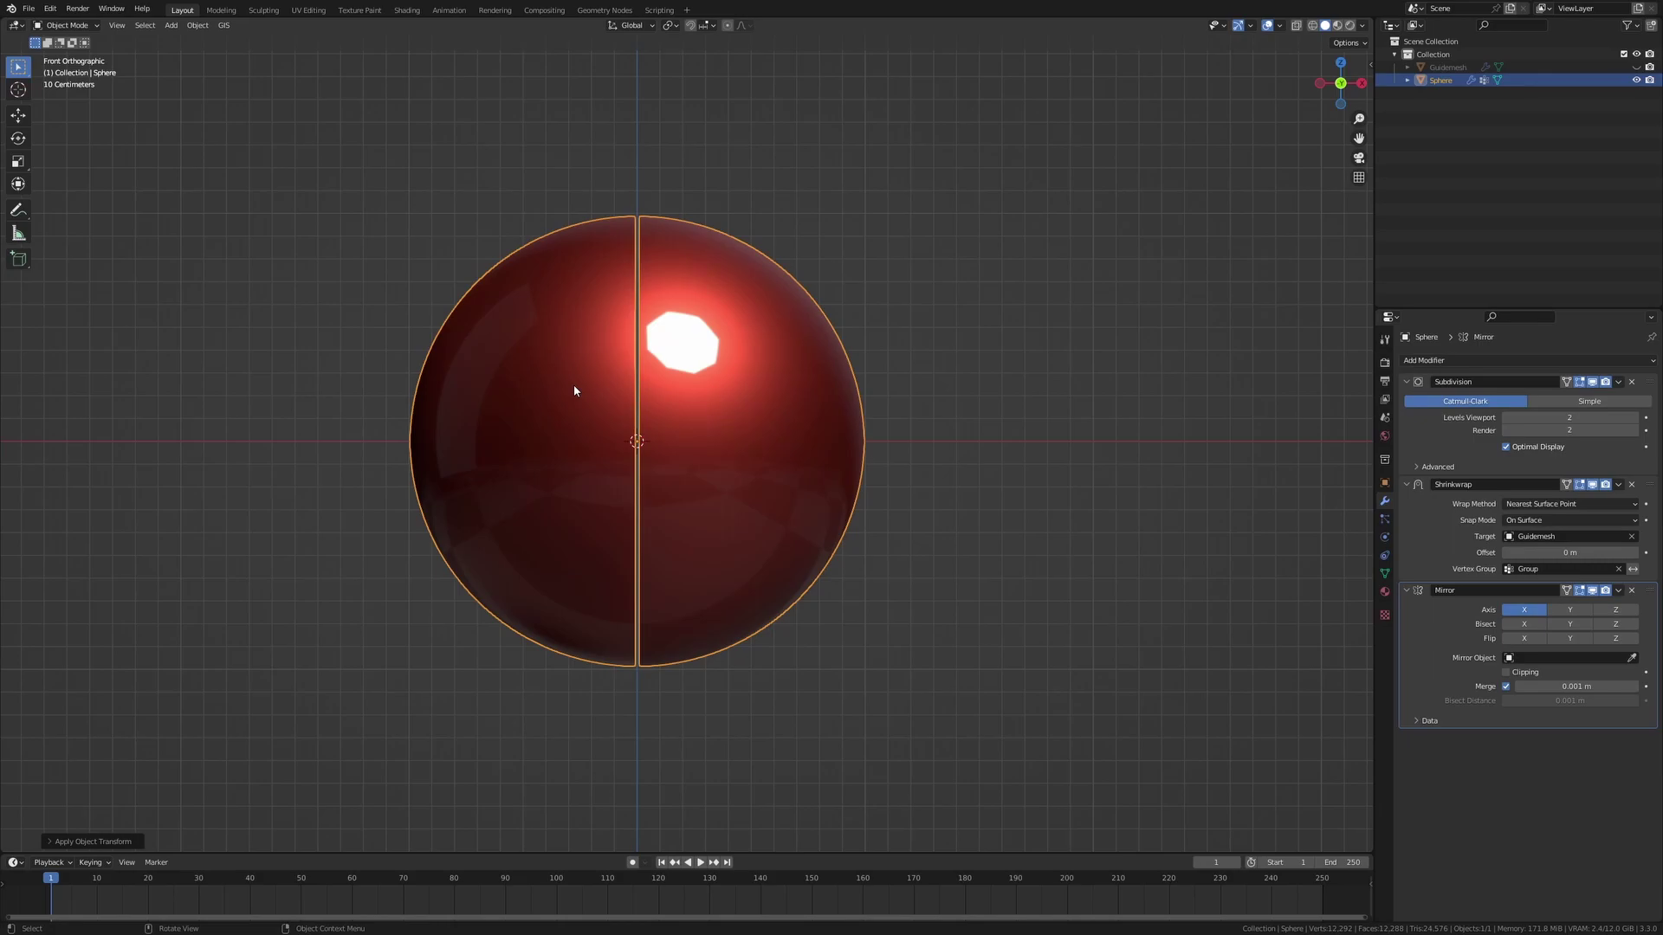
Try setting the sphere's origin to the 3D cursor placed over its right half
scroll(573, 391, "up", 5)
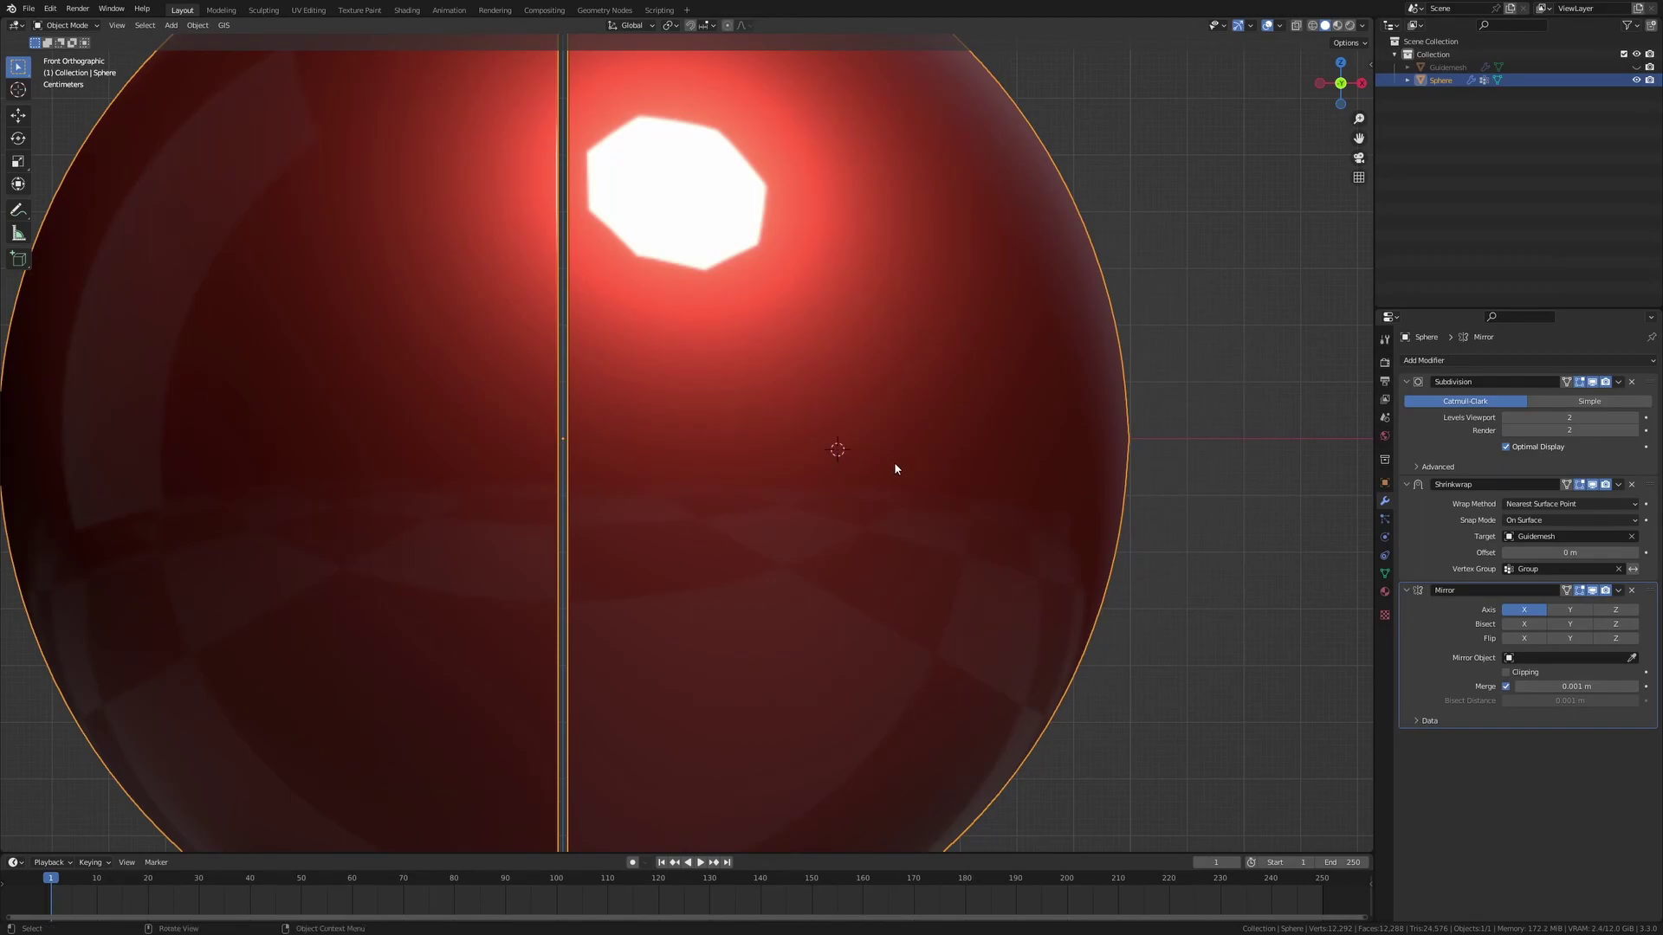
scroll(894, 461, "down", 2)
middle_click_drag(835, 474, 840, 486)
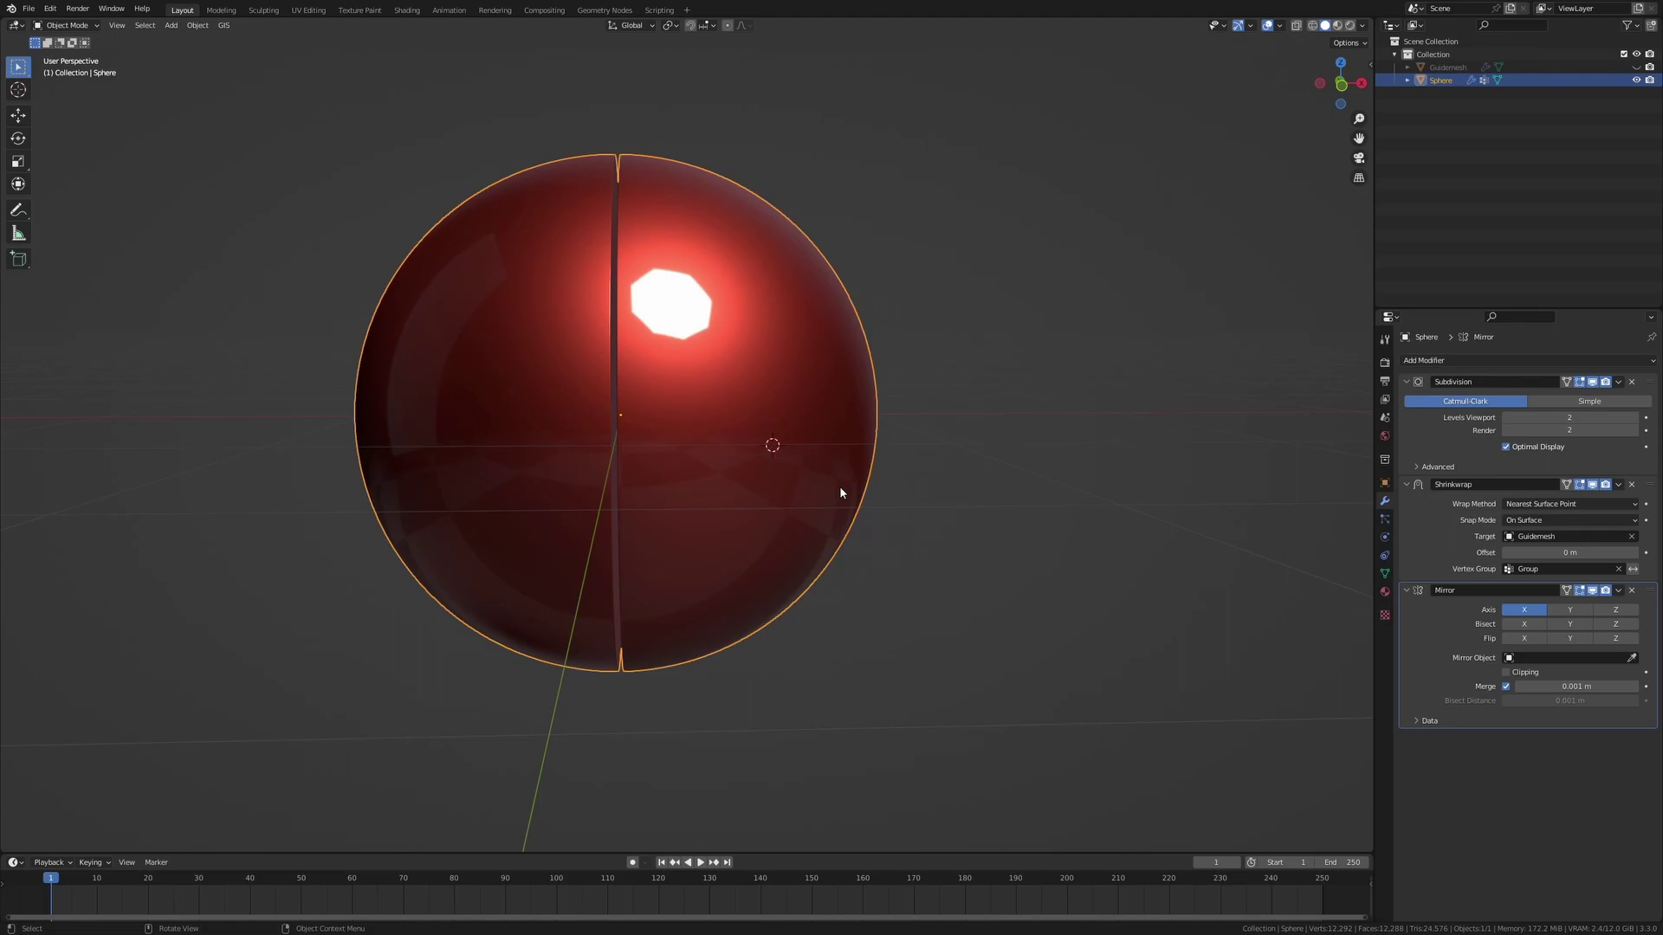
scroll(839, 472, "up", 3)
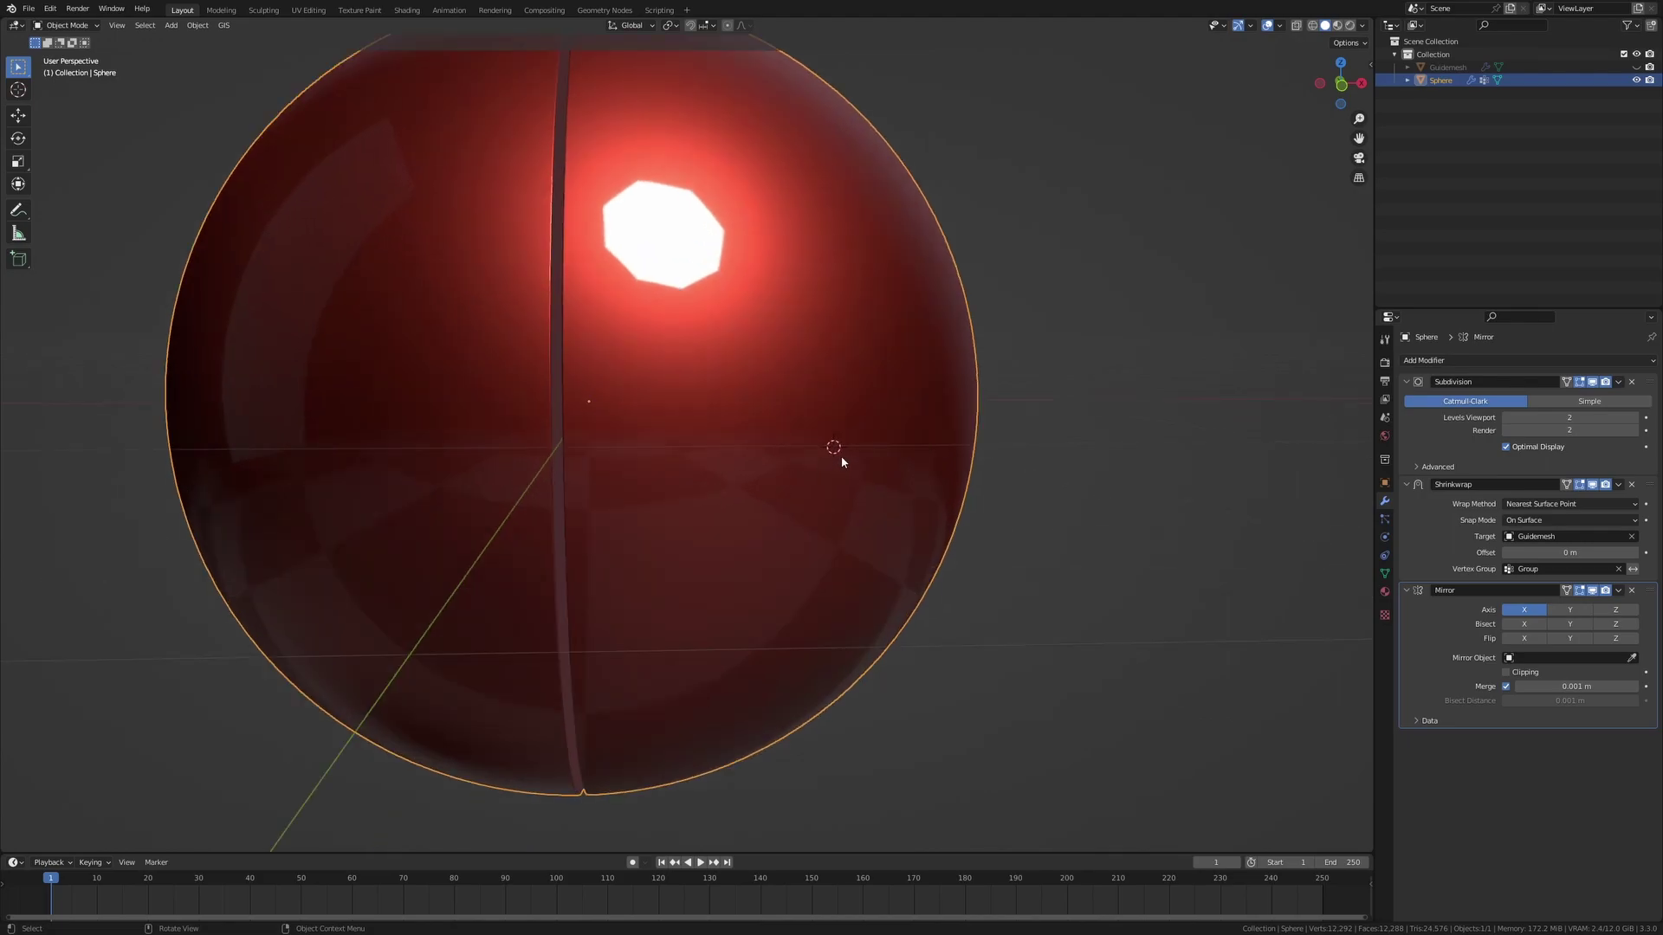
right_click(835, 485)
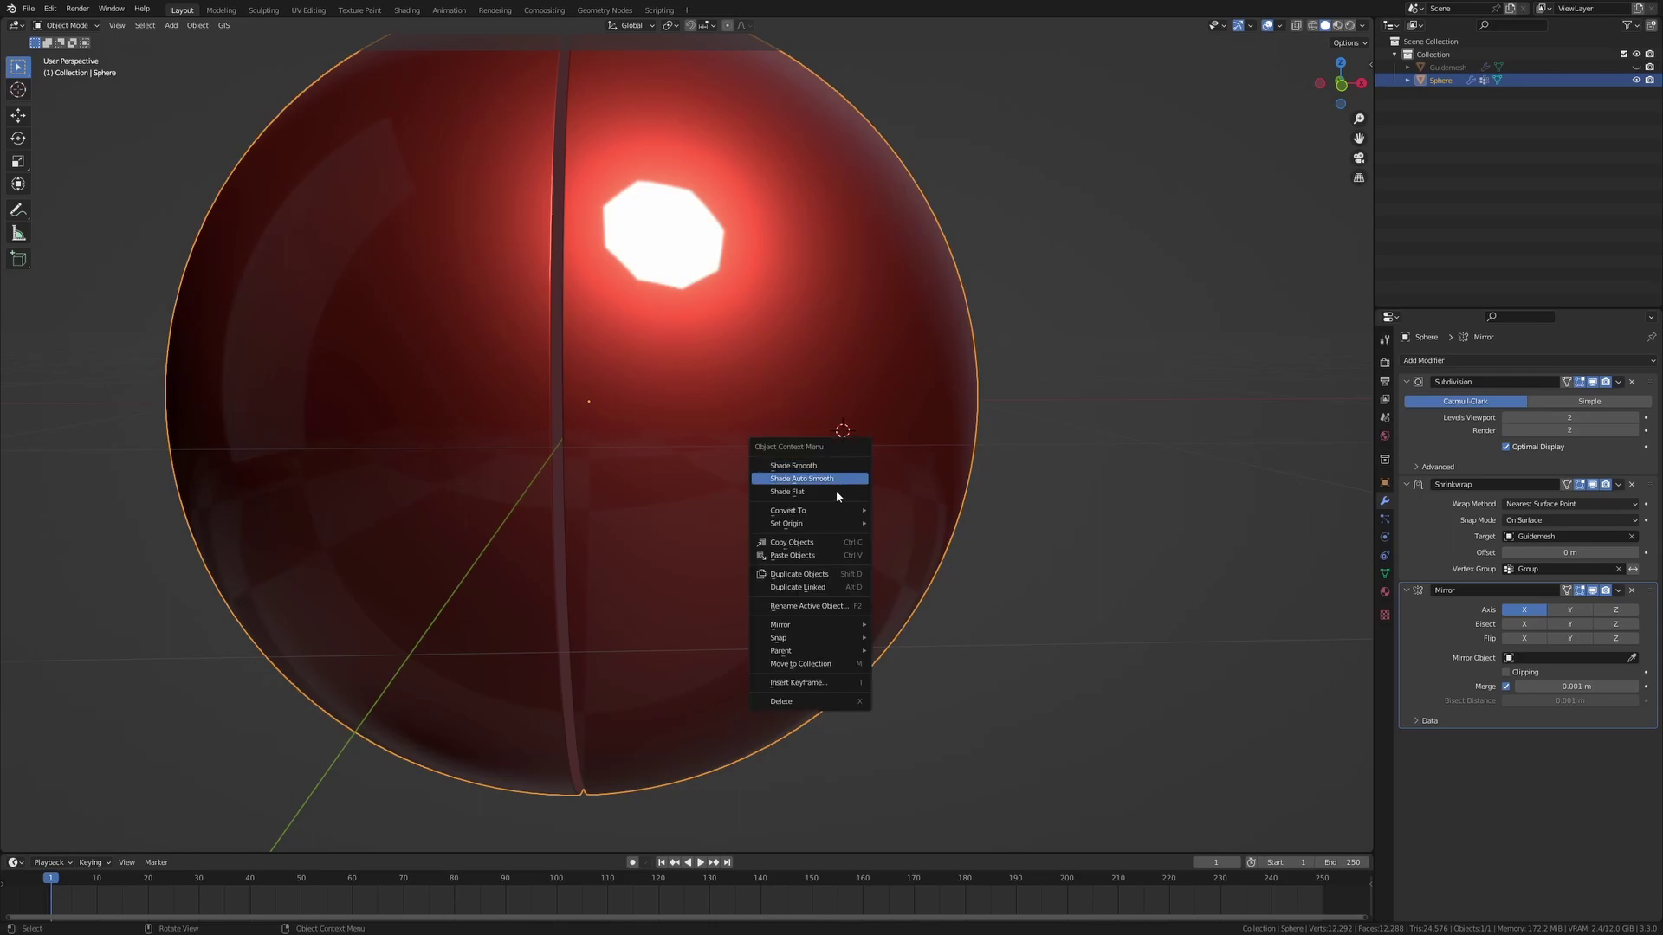
mouse_move(830, 525)
left_click(942, 553)
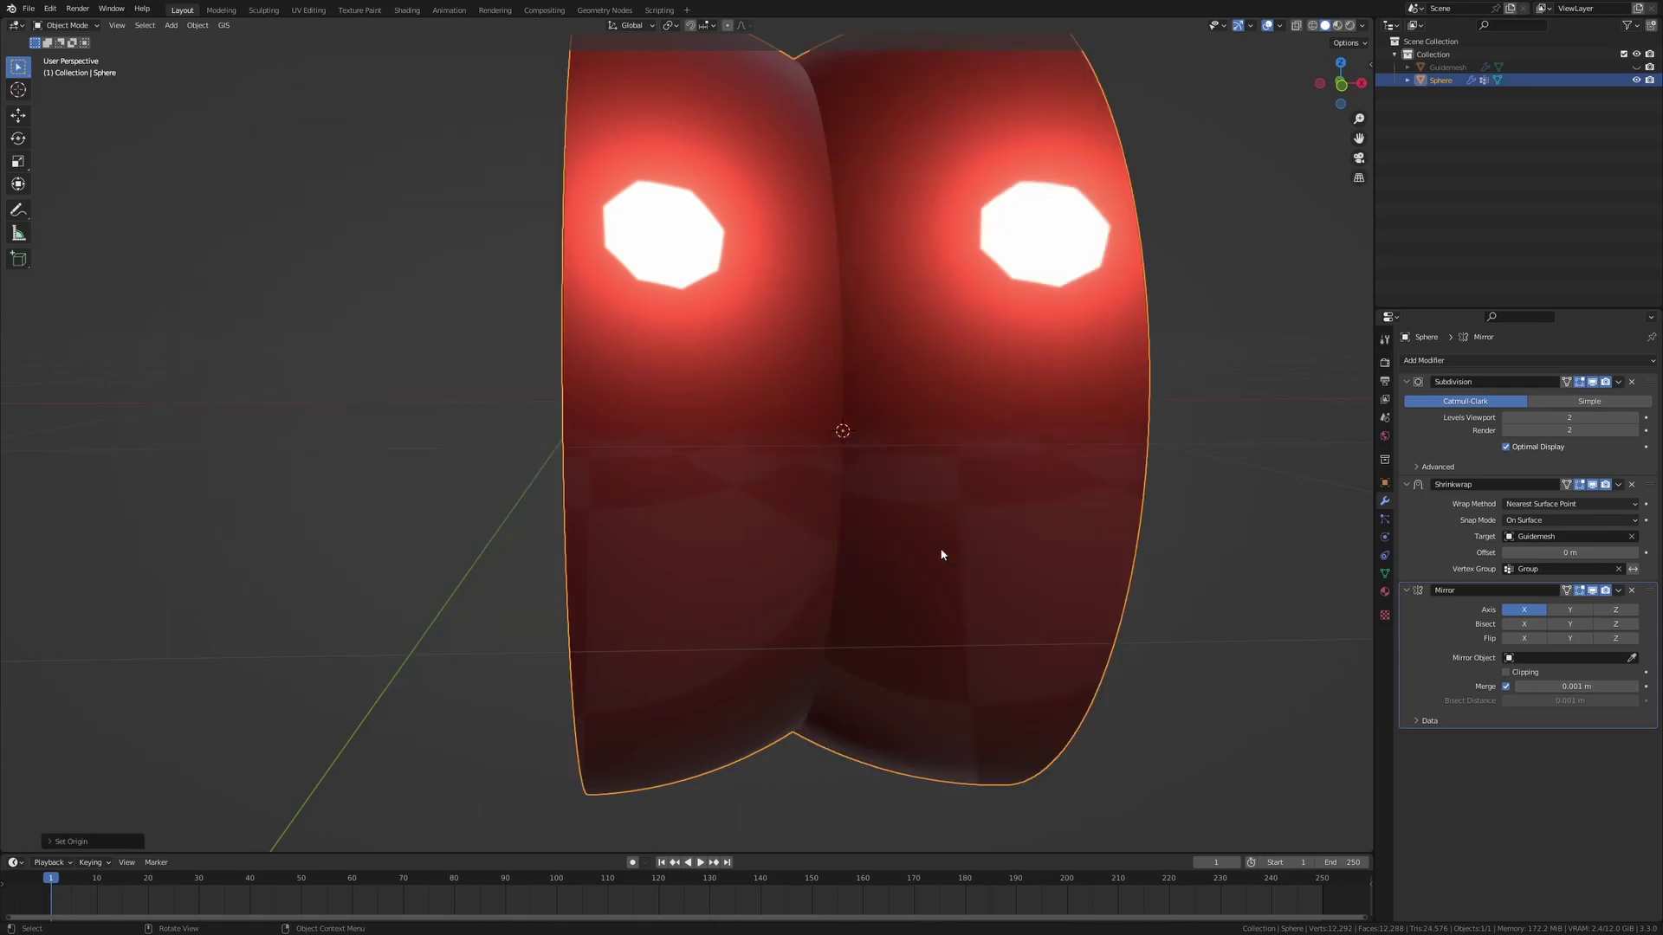
View how the shifted origin affects the mirrored halves and undo the origin change
scroll(737, 471, "down", 5)
scroll(755, 406, "up", 5)
middle_click_drag(755, 411, 697, 461)
scroll(707, 482, "down", 2)
key("ctrl+z")
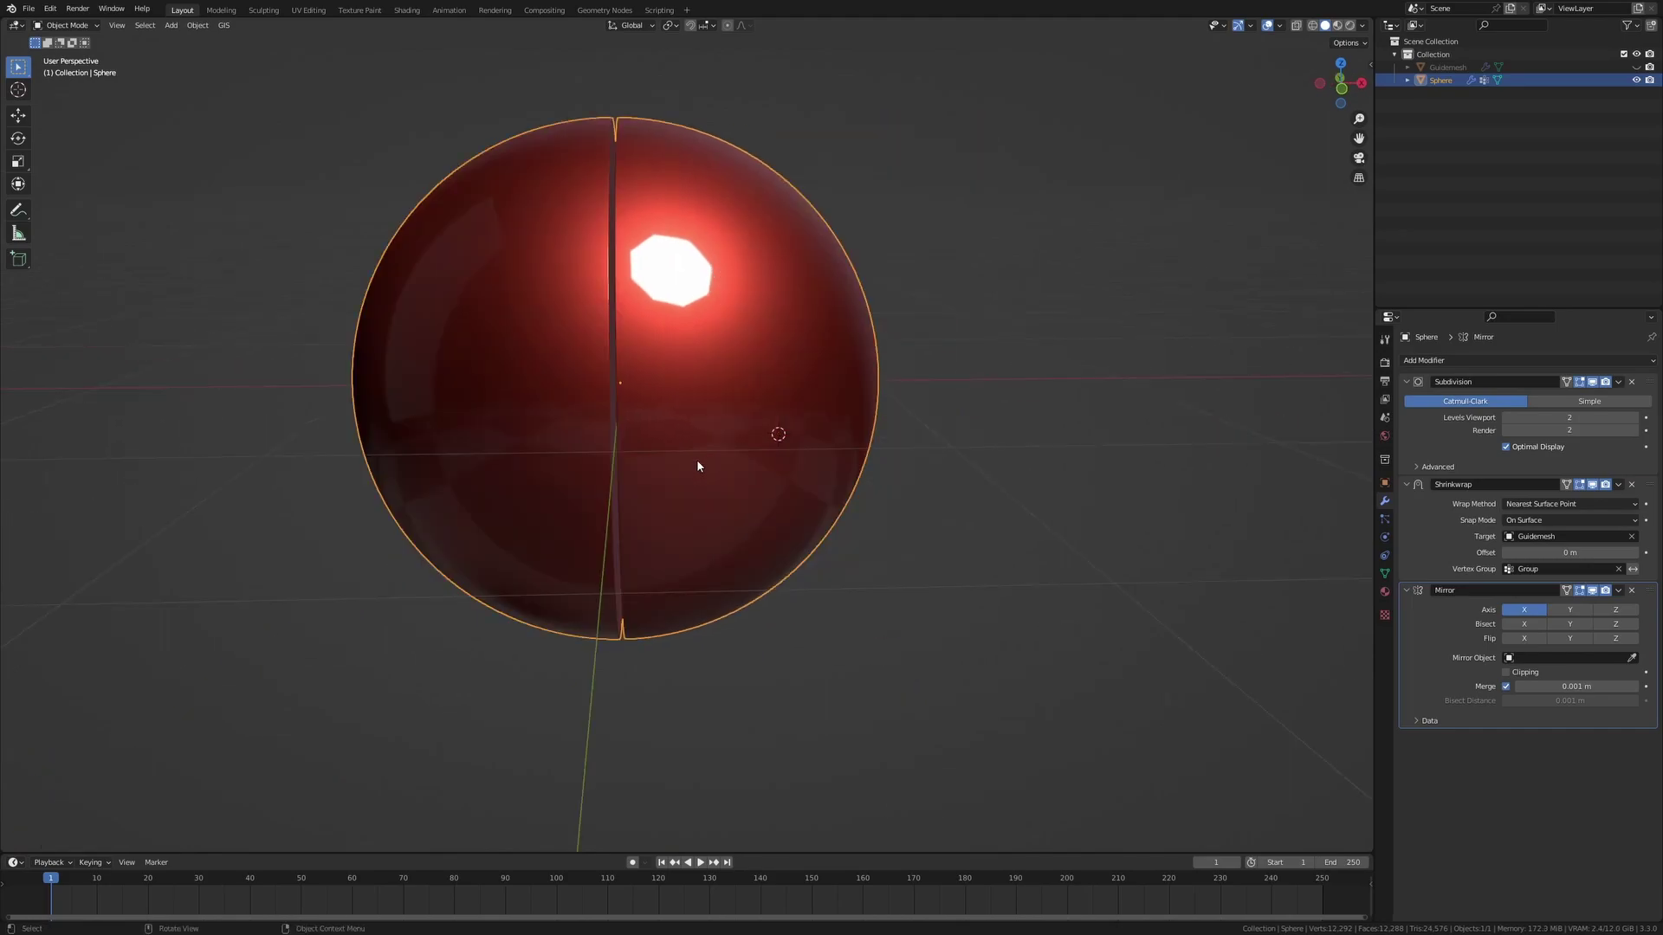